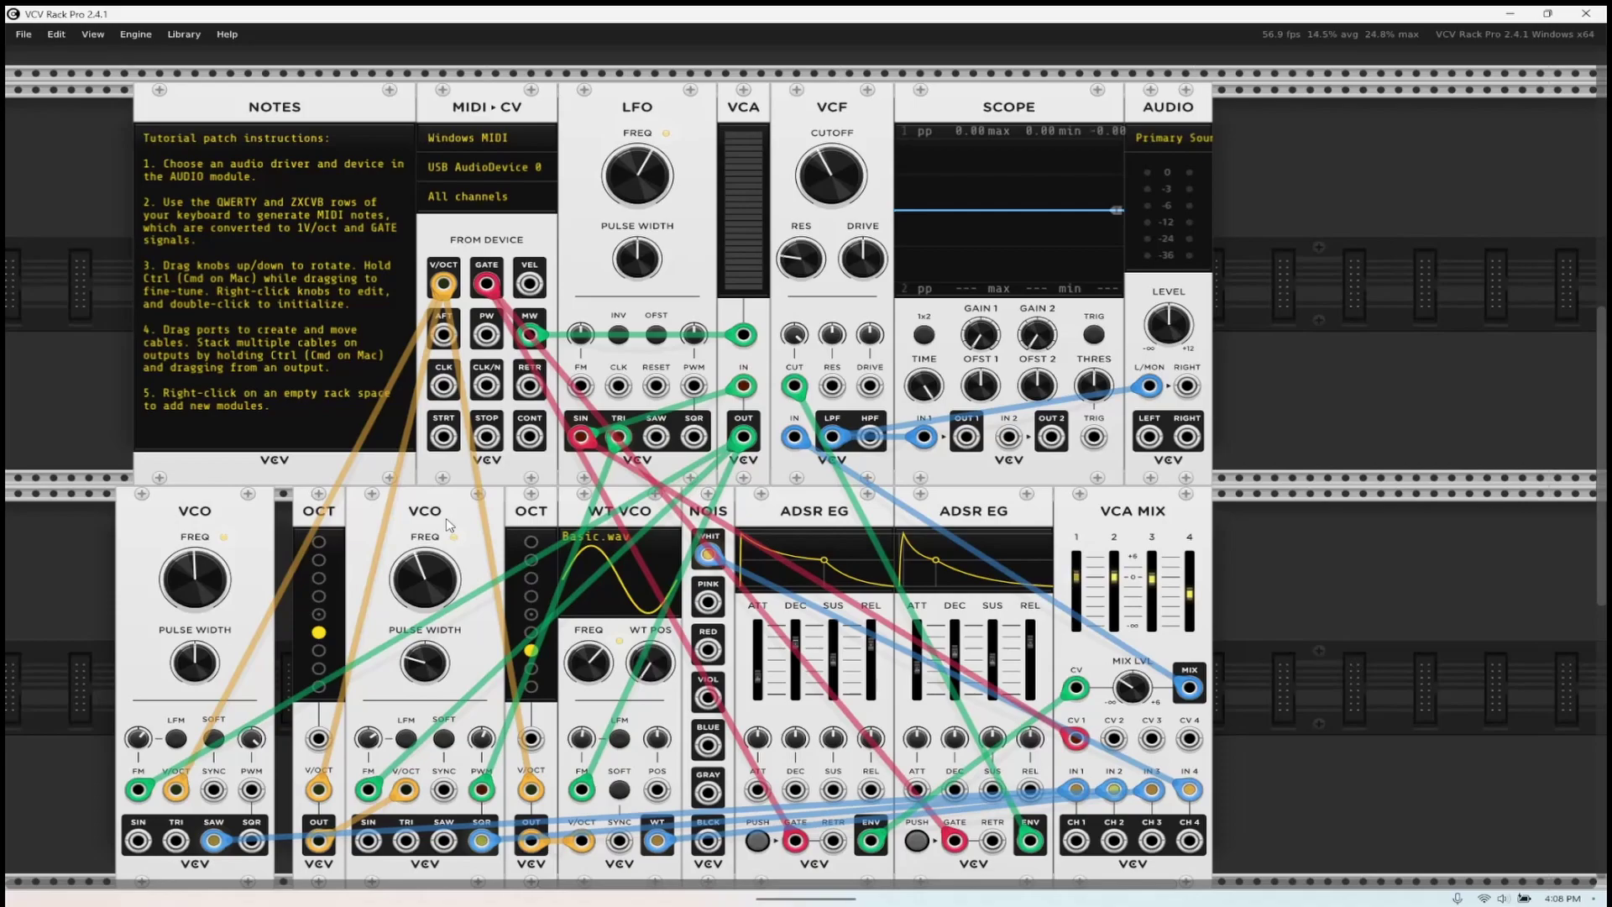
# - Delete the LFO, VCF, VCA, Scope and Audio modules from the upper rack row
pyautogui.moveTo(623, 263)
pyautogui.press('Delete')
pyautogui.press('Delete')
pyautogui.press('Delete')
pyautogui.press('Delete')
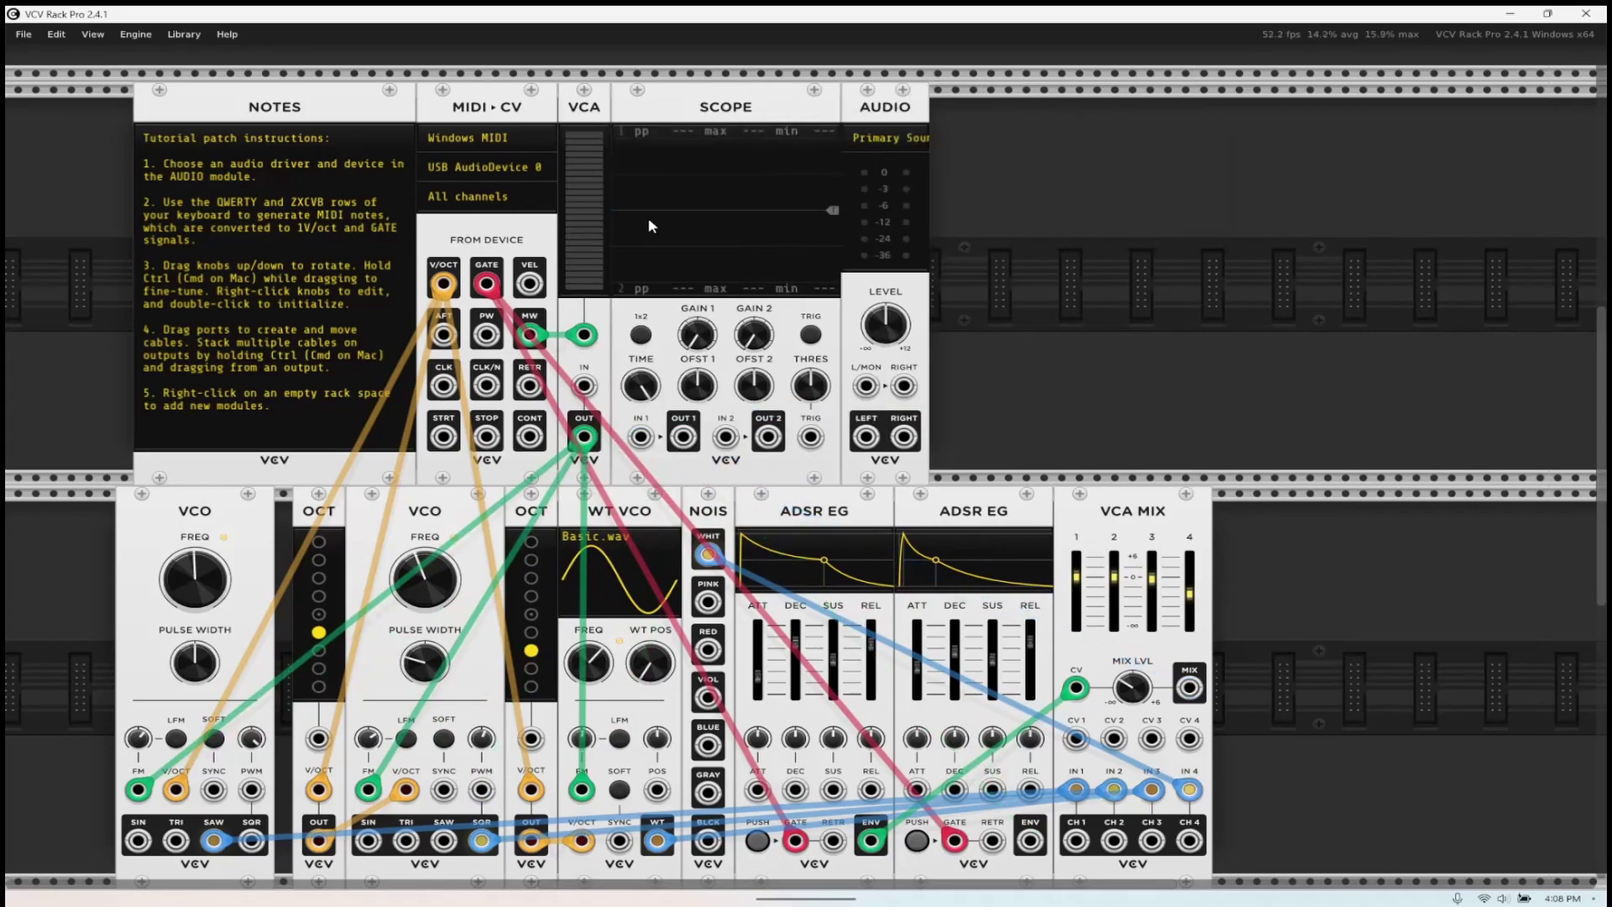
pyautogui.press('Delete')
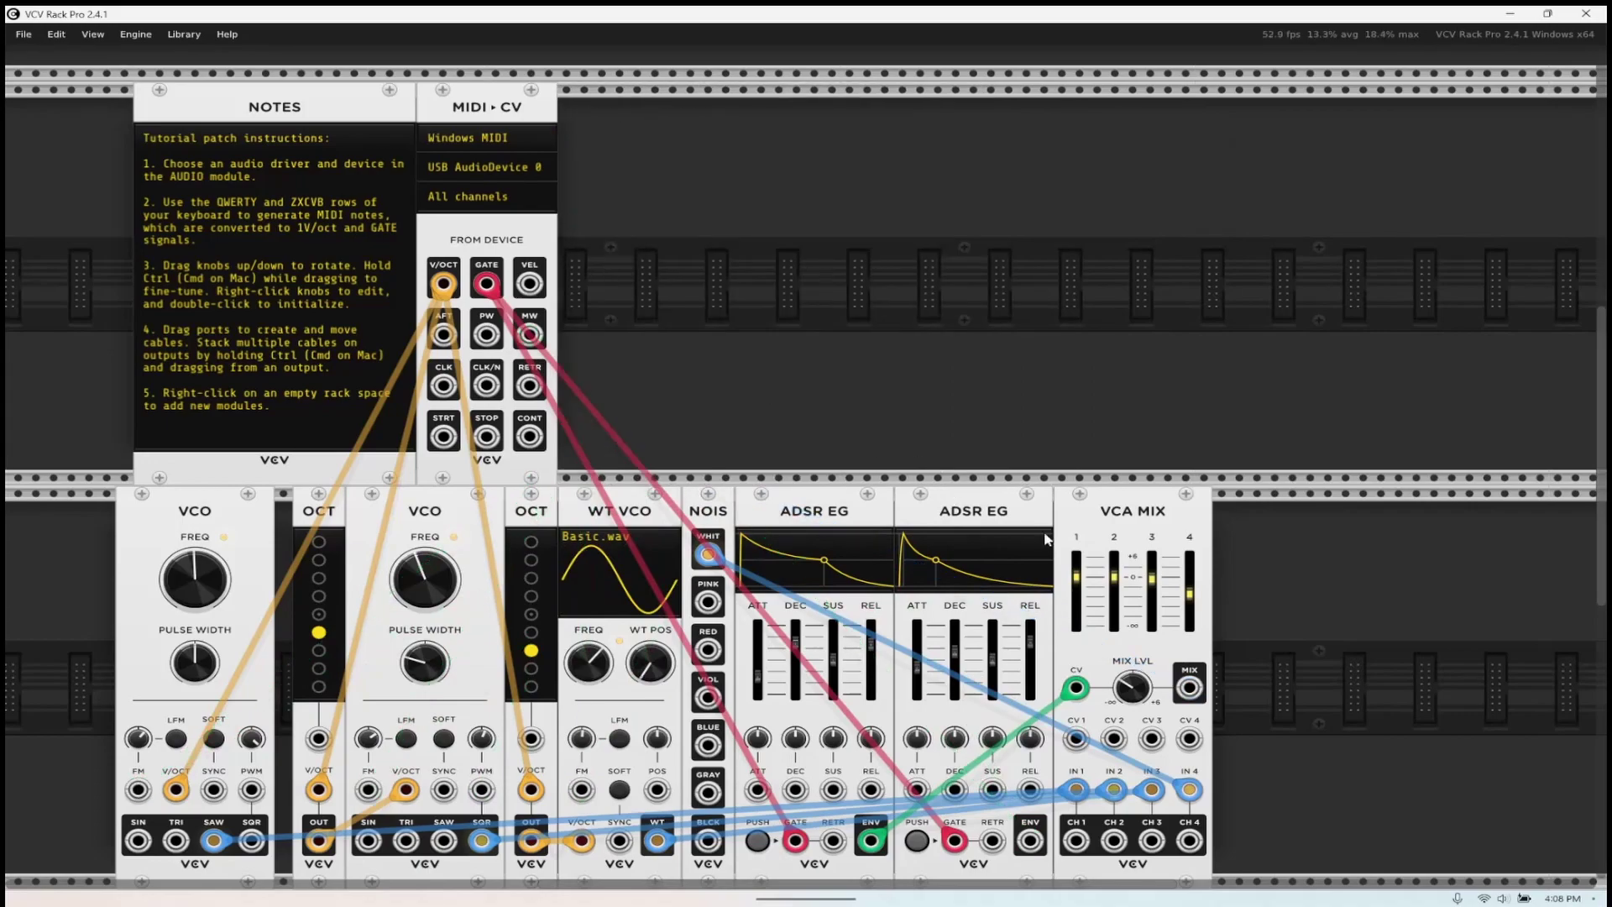
# - Delete the VCA MIX, both ADSR EG modules and the Noise module from the lower row
pyautogui.press('Delete')
pyautogui.press('Delete')
pyautogui.press('Delete')
pyautogui.press('Delete')
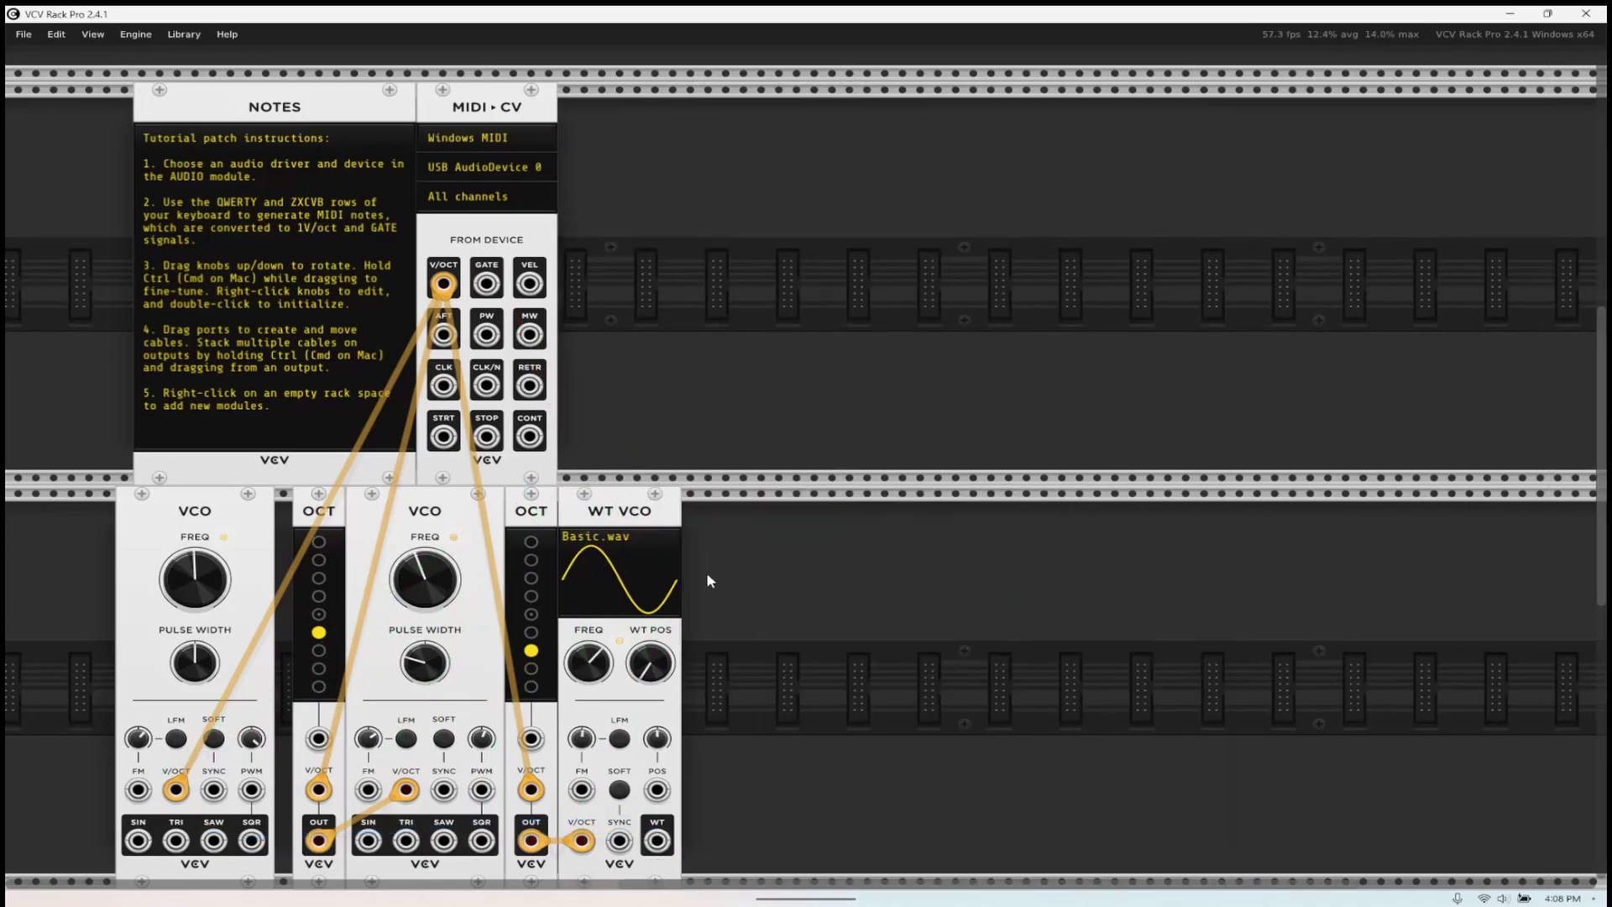
# - Delete the remaining oscillator and octave modules from the lower row, plus the MIDI-CV module
pyautogui.press('Delete')
pyautogui.press('Delete')
pyautogui.press('Delete')
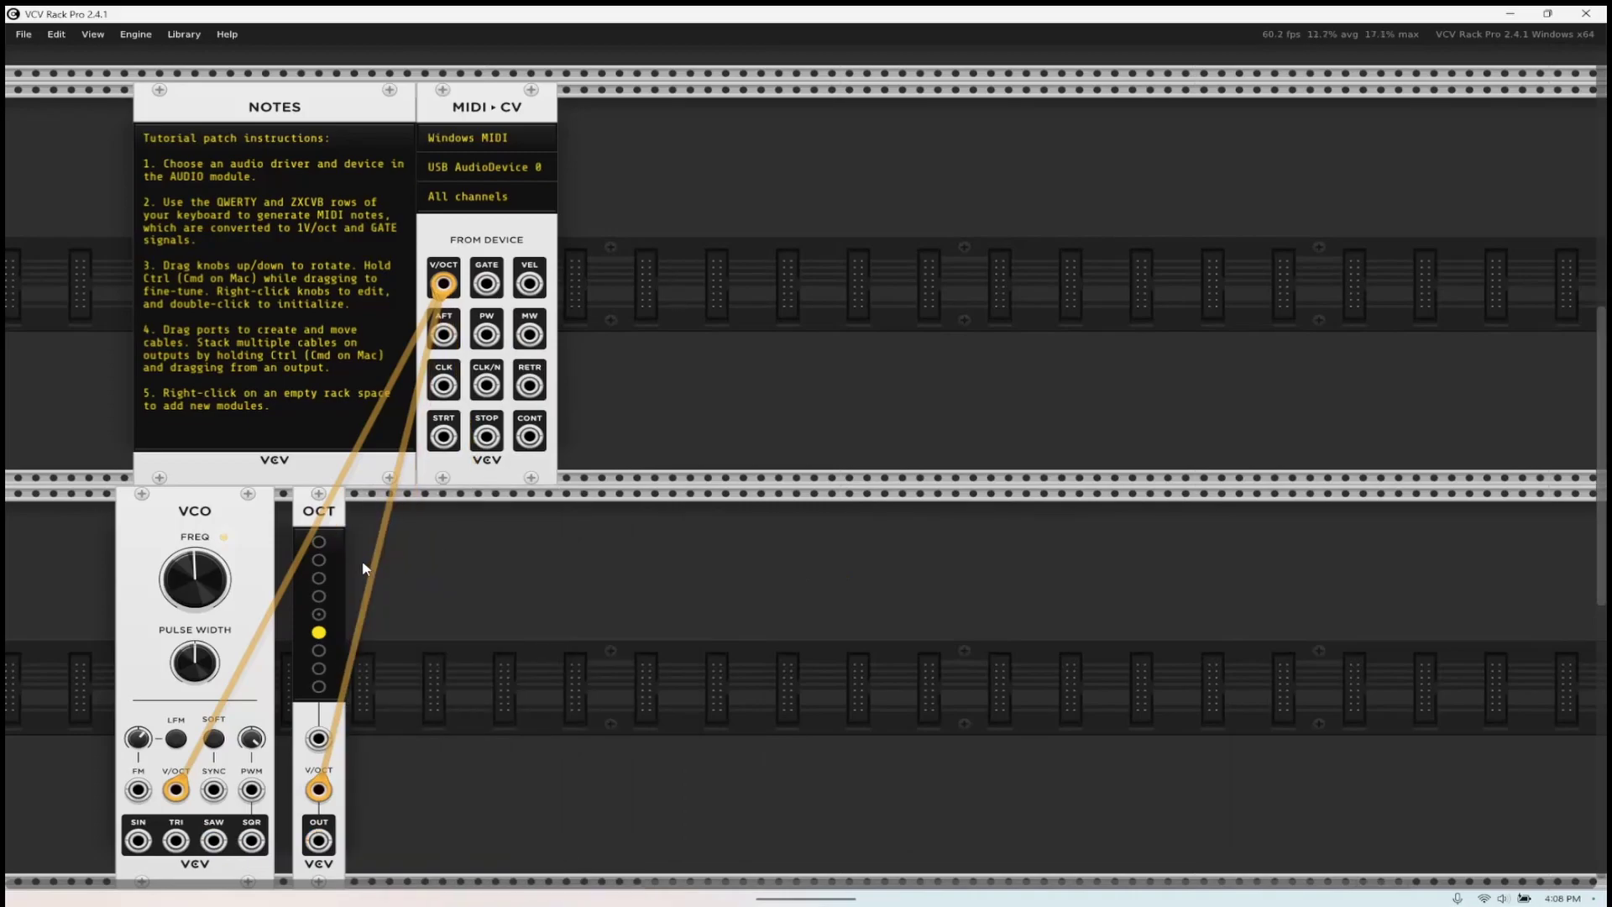
pyautogui.press('Delete')
pyautogui.press('Delete')
pyautogui.press('Delete')
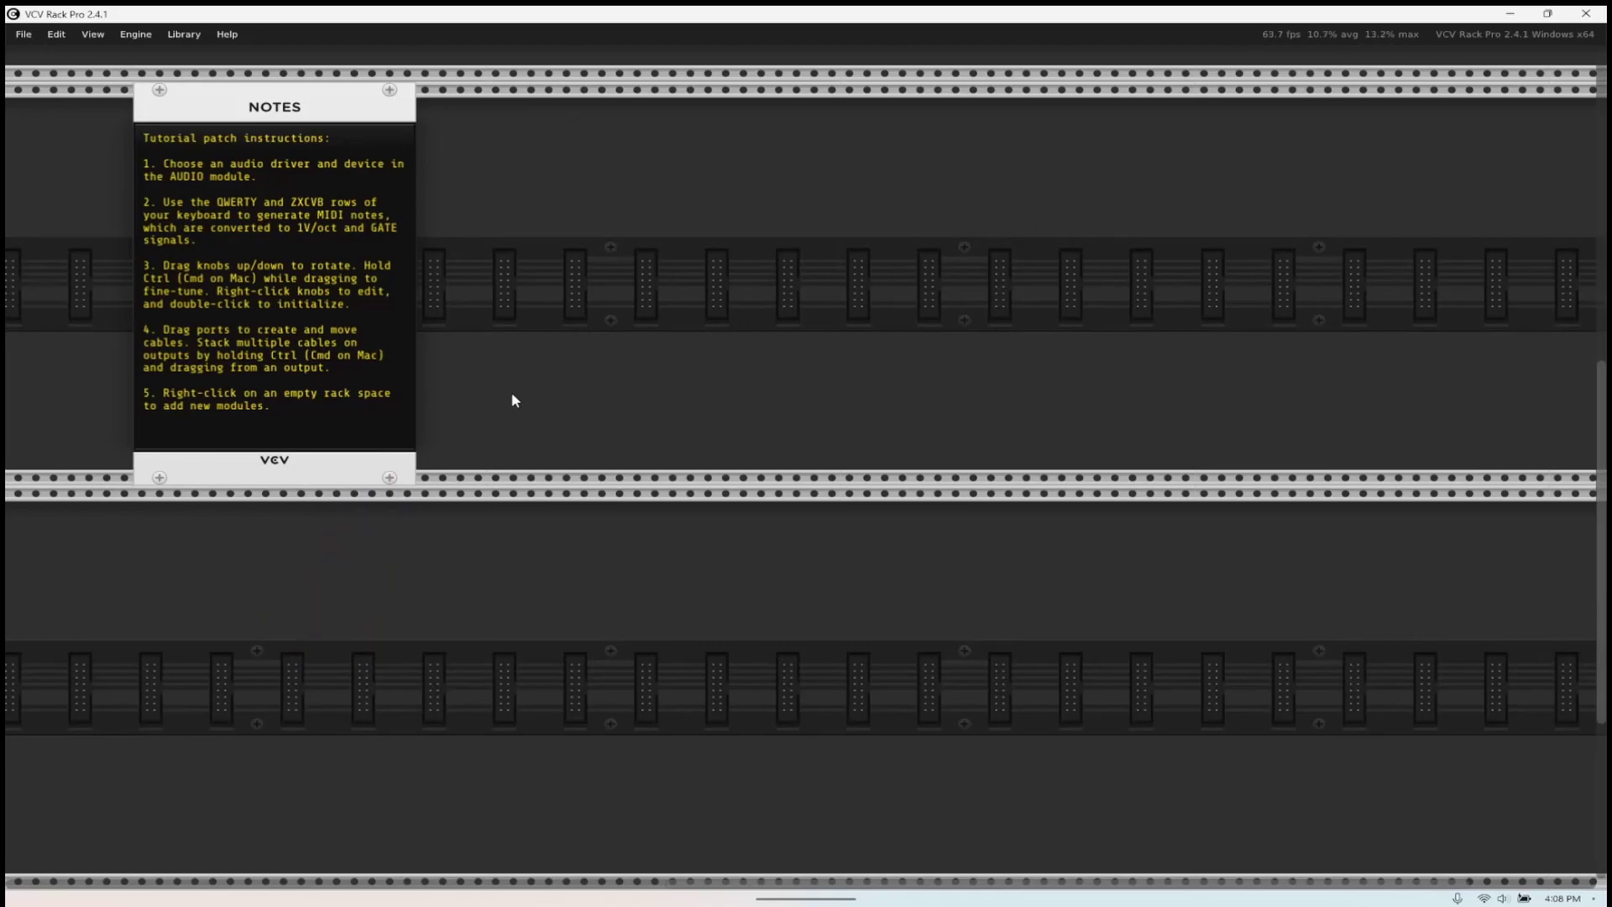
# - Delete the Notes module to leave the rack empty
pyautogui.click(410, 258)
pyautogui.press('BackSpace')
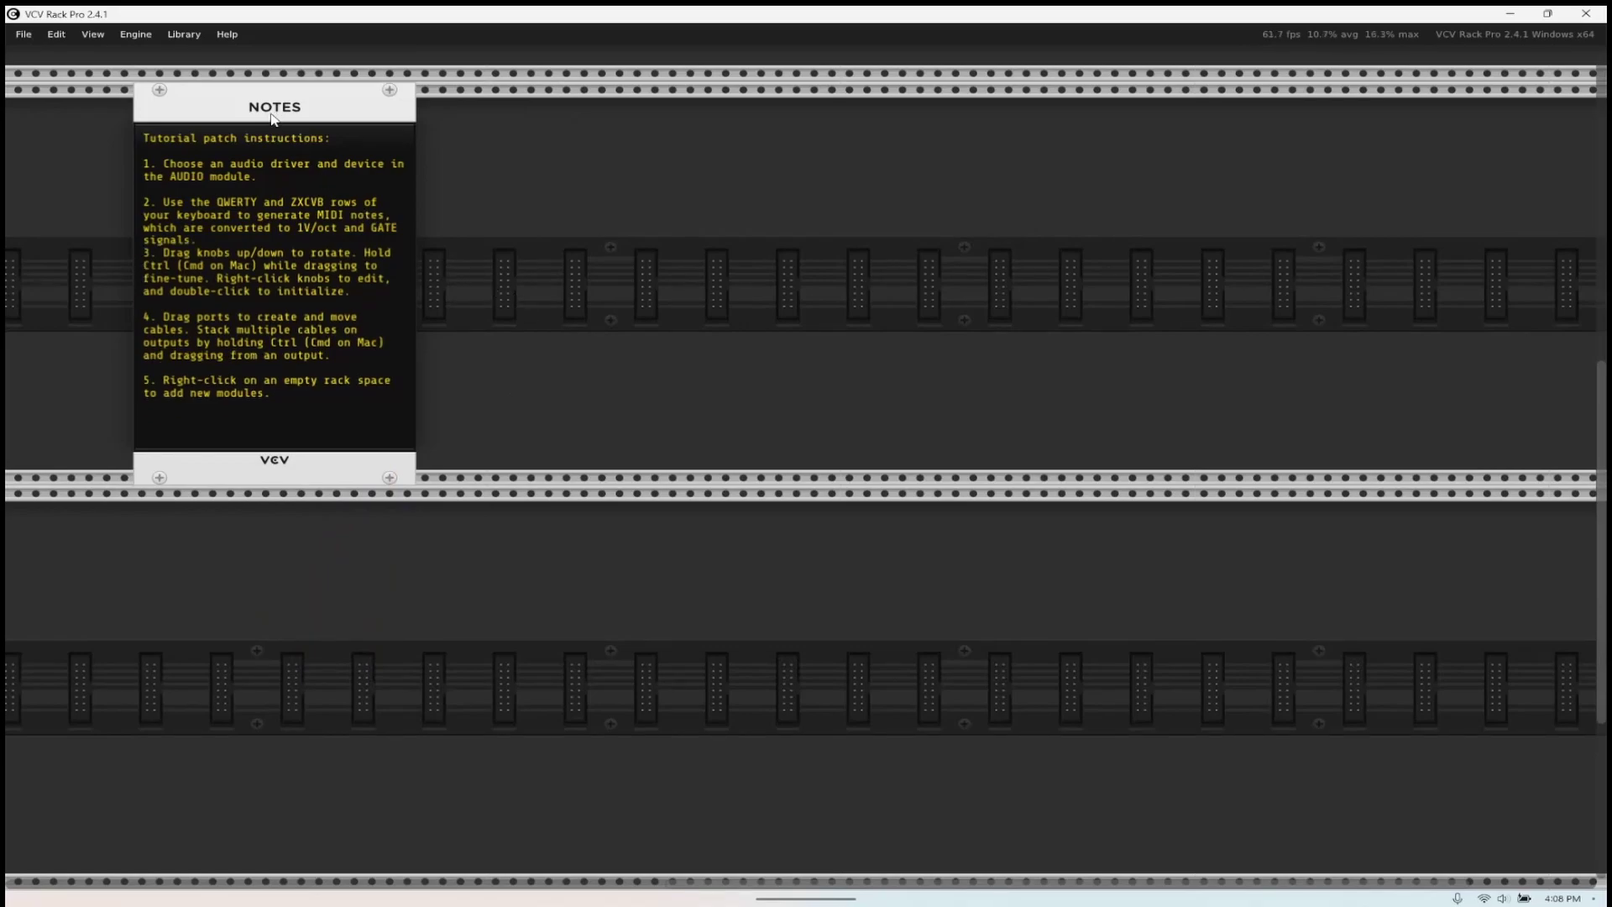
pyautogui.press('Delete')
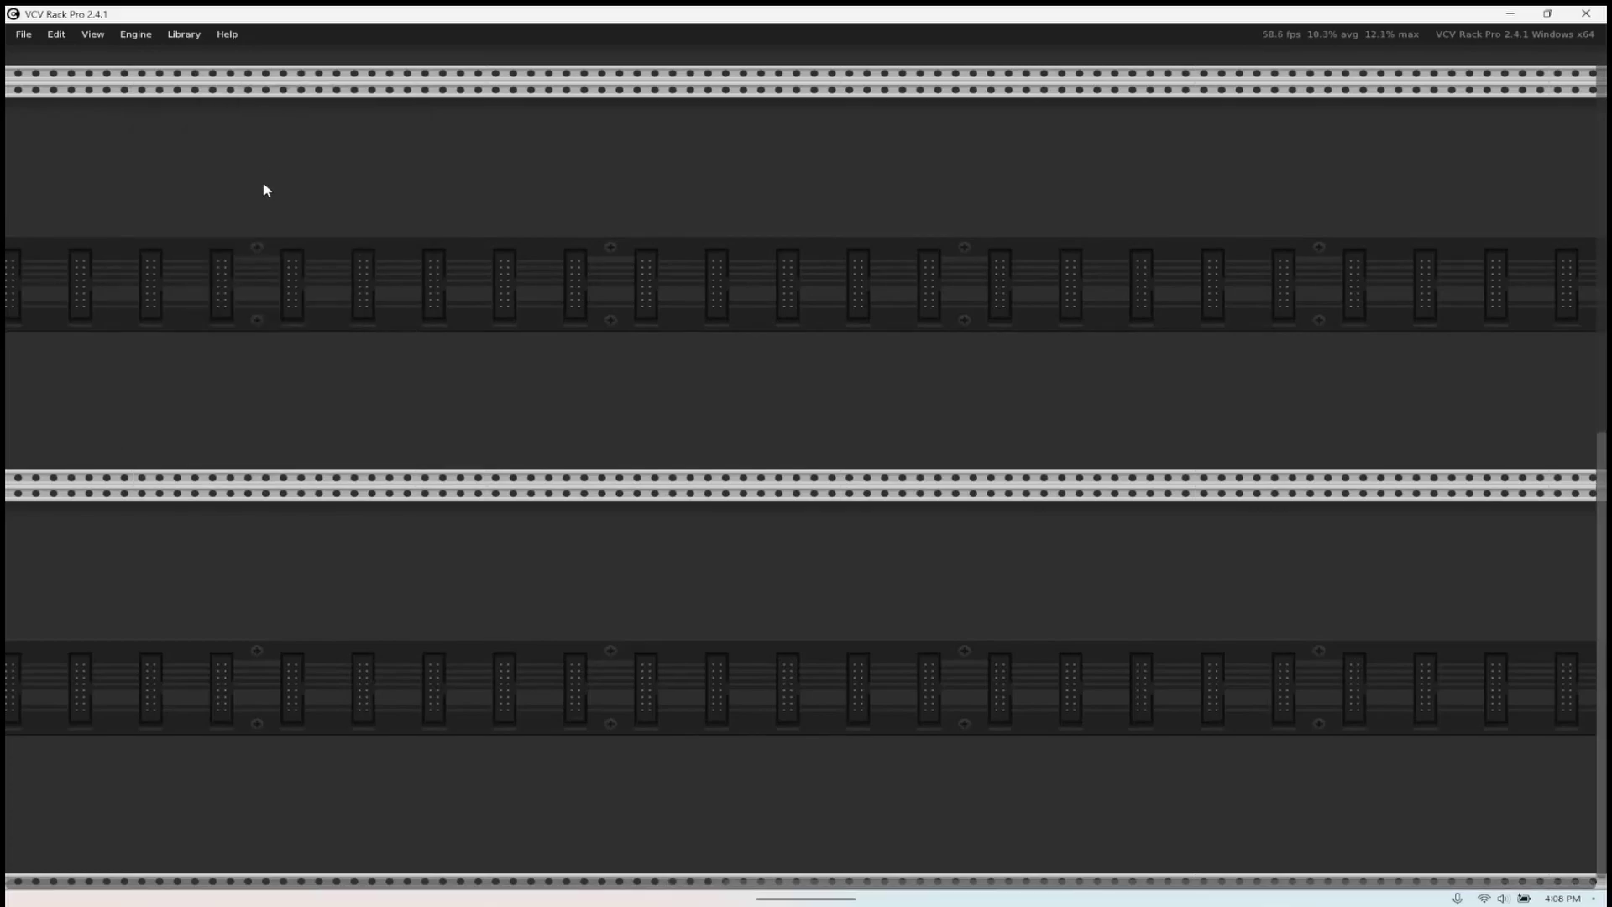
# - Open the module browser and look through the full list of available modules
pyautogui.rightClick(353, 296)
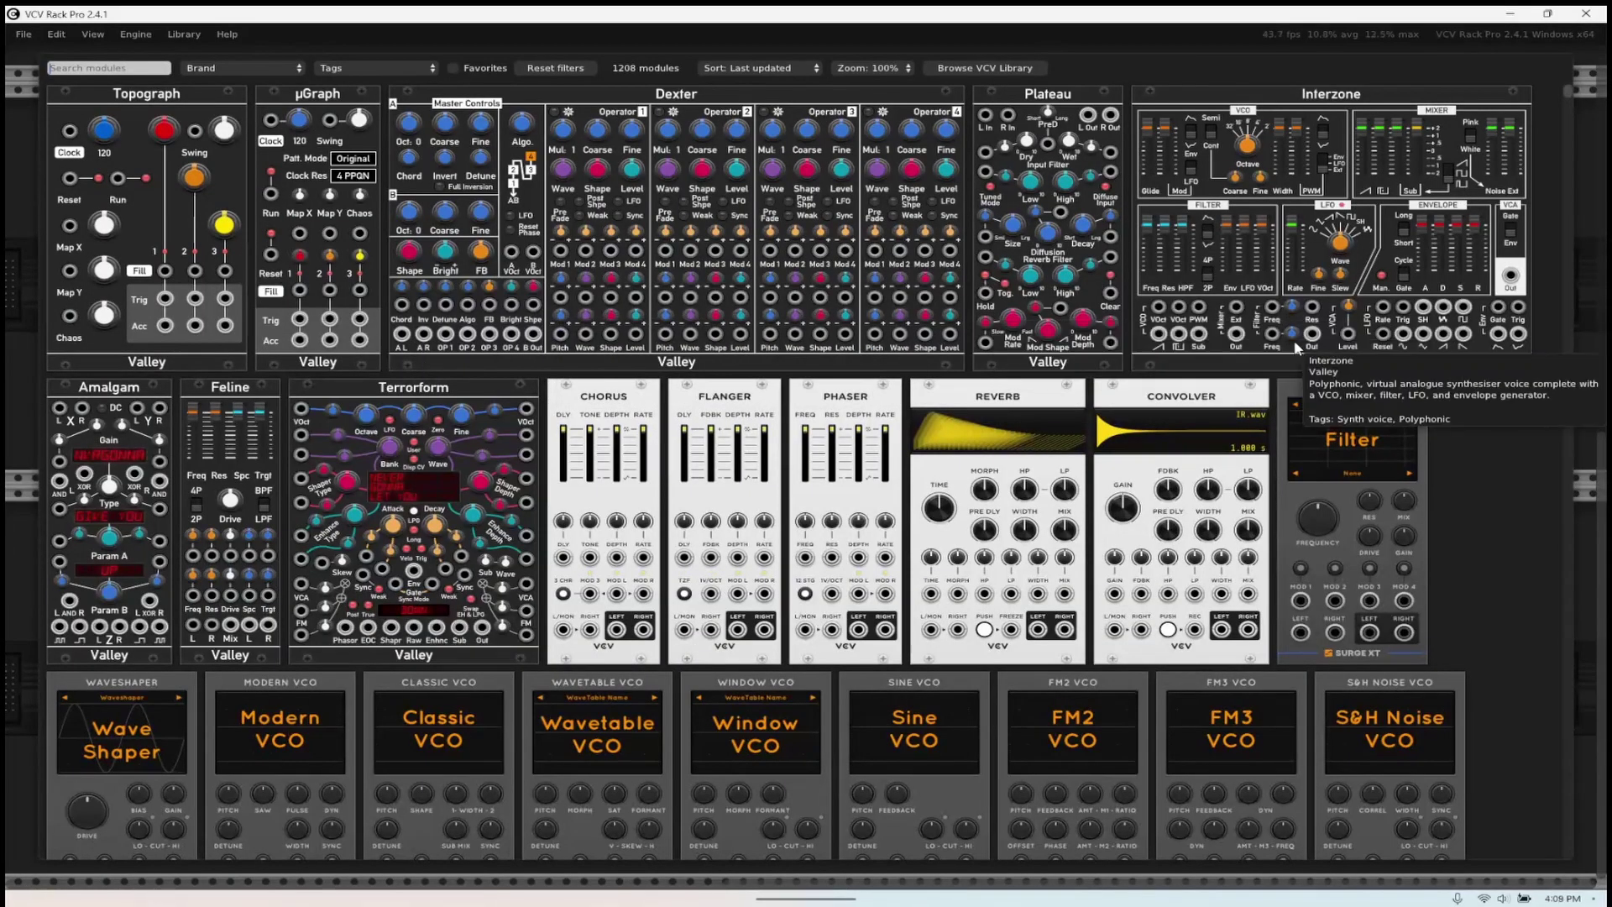
pyautogui.moveTo(1568, 92); pyautogui.dragTo(1578, 233)
pyautogui.scroll(-10, 1585, 376)
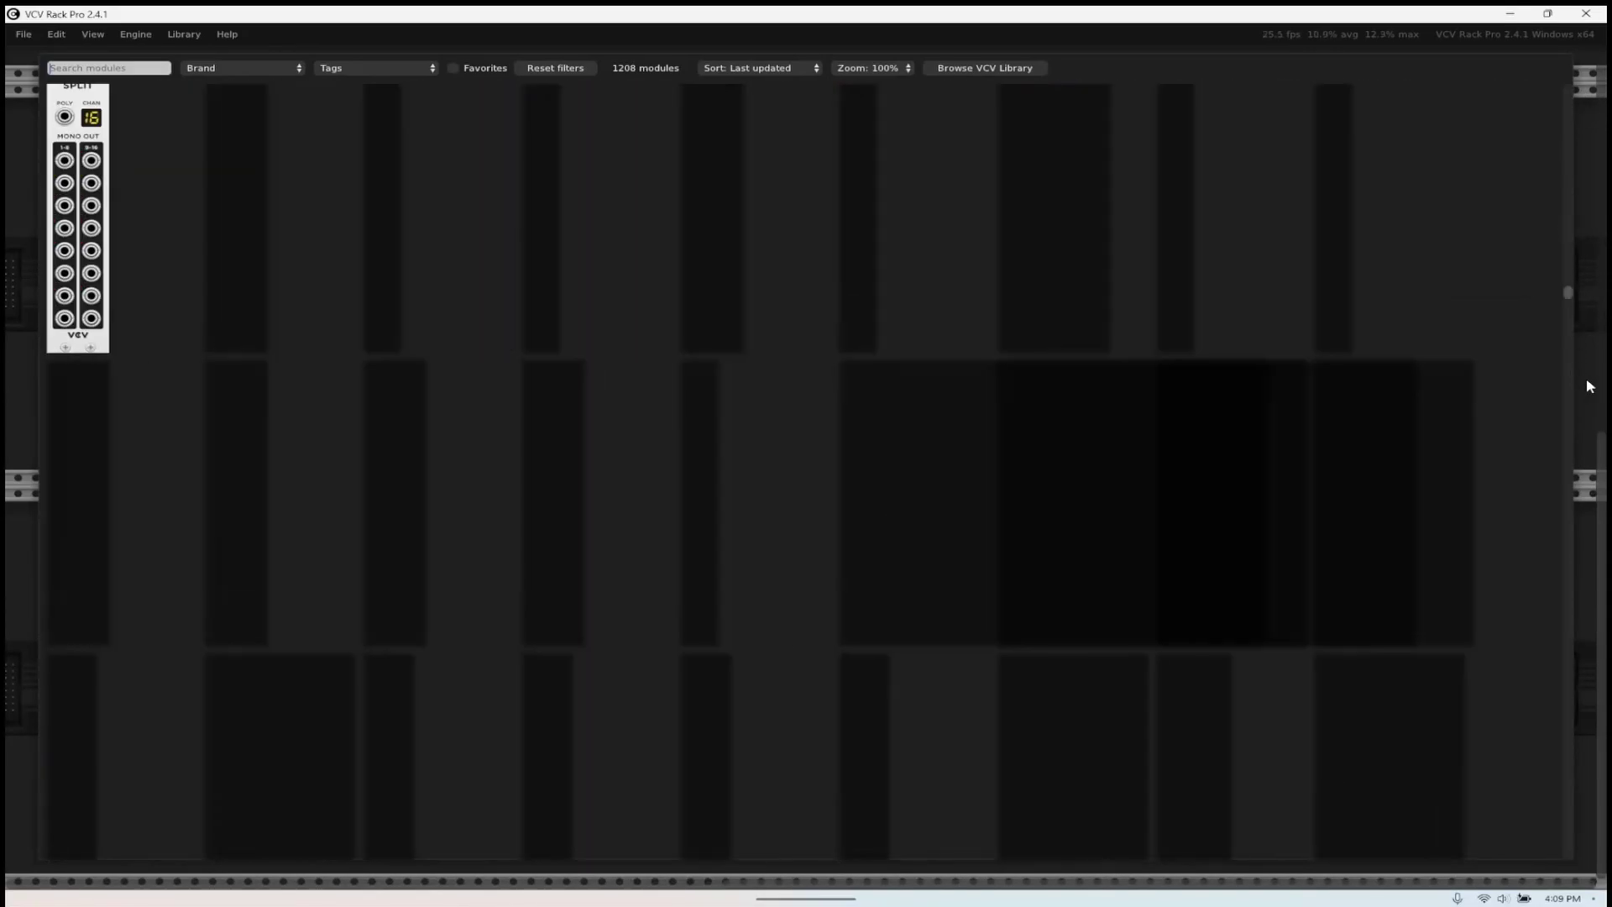
pyautogui.scroll(-3, 1575, 499)
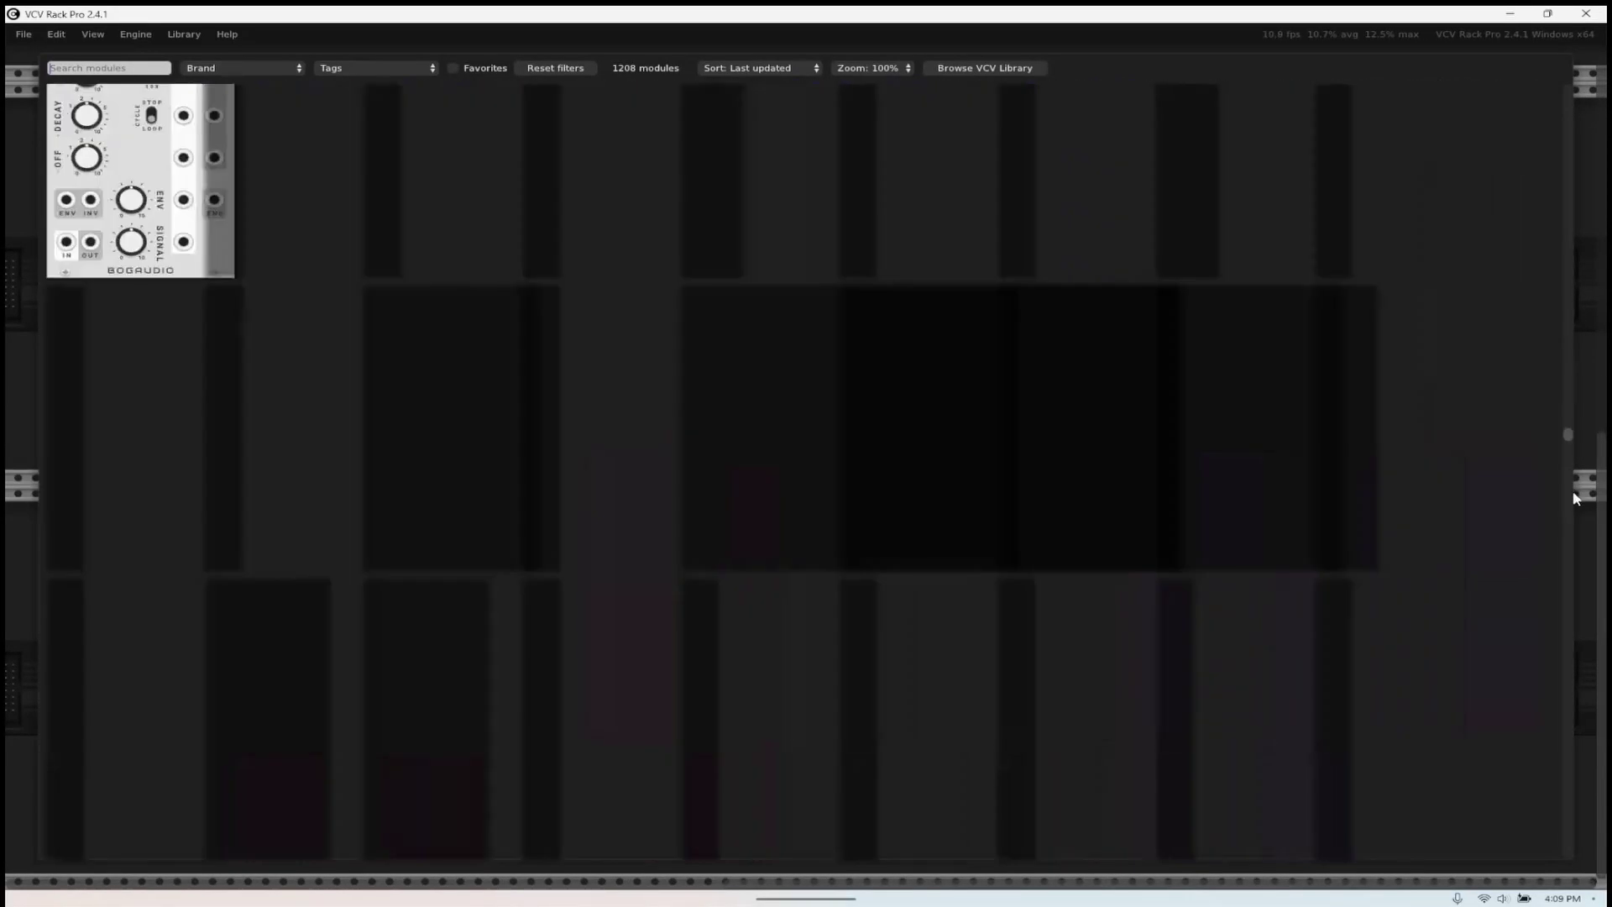
pyautogui.scroll(-3, 1575, 499)
pyautogui.scroll(-4, 1567, 571)
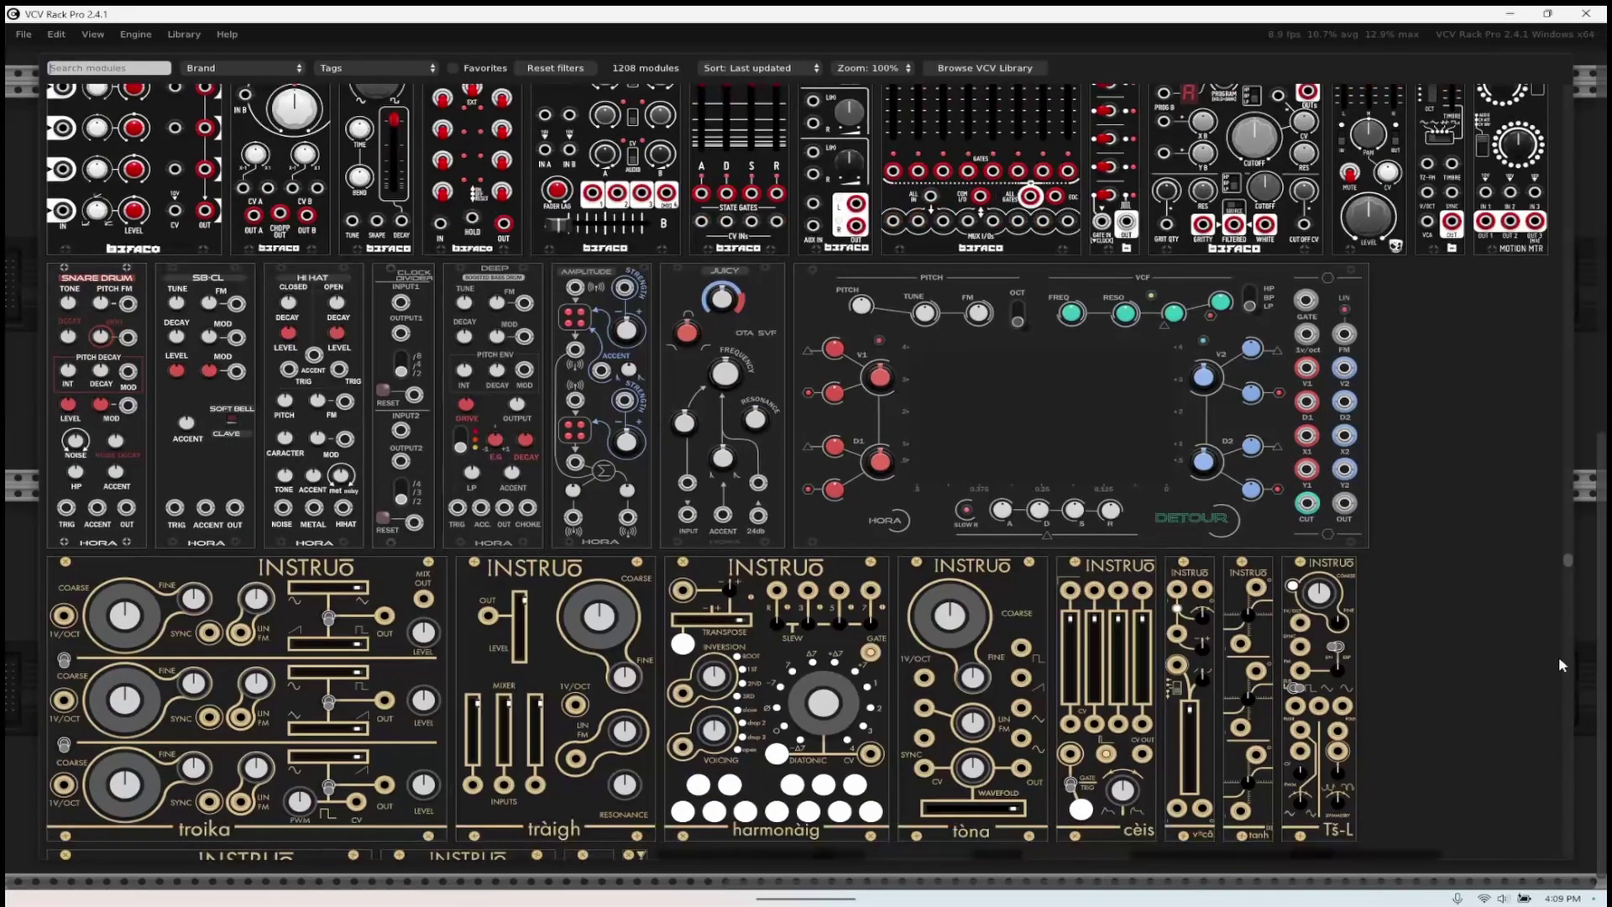
pyautogui.scroll(-5, 1558, 655)
pyautogui.scroll(15, 1558, 420)
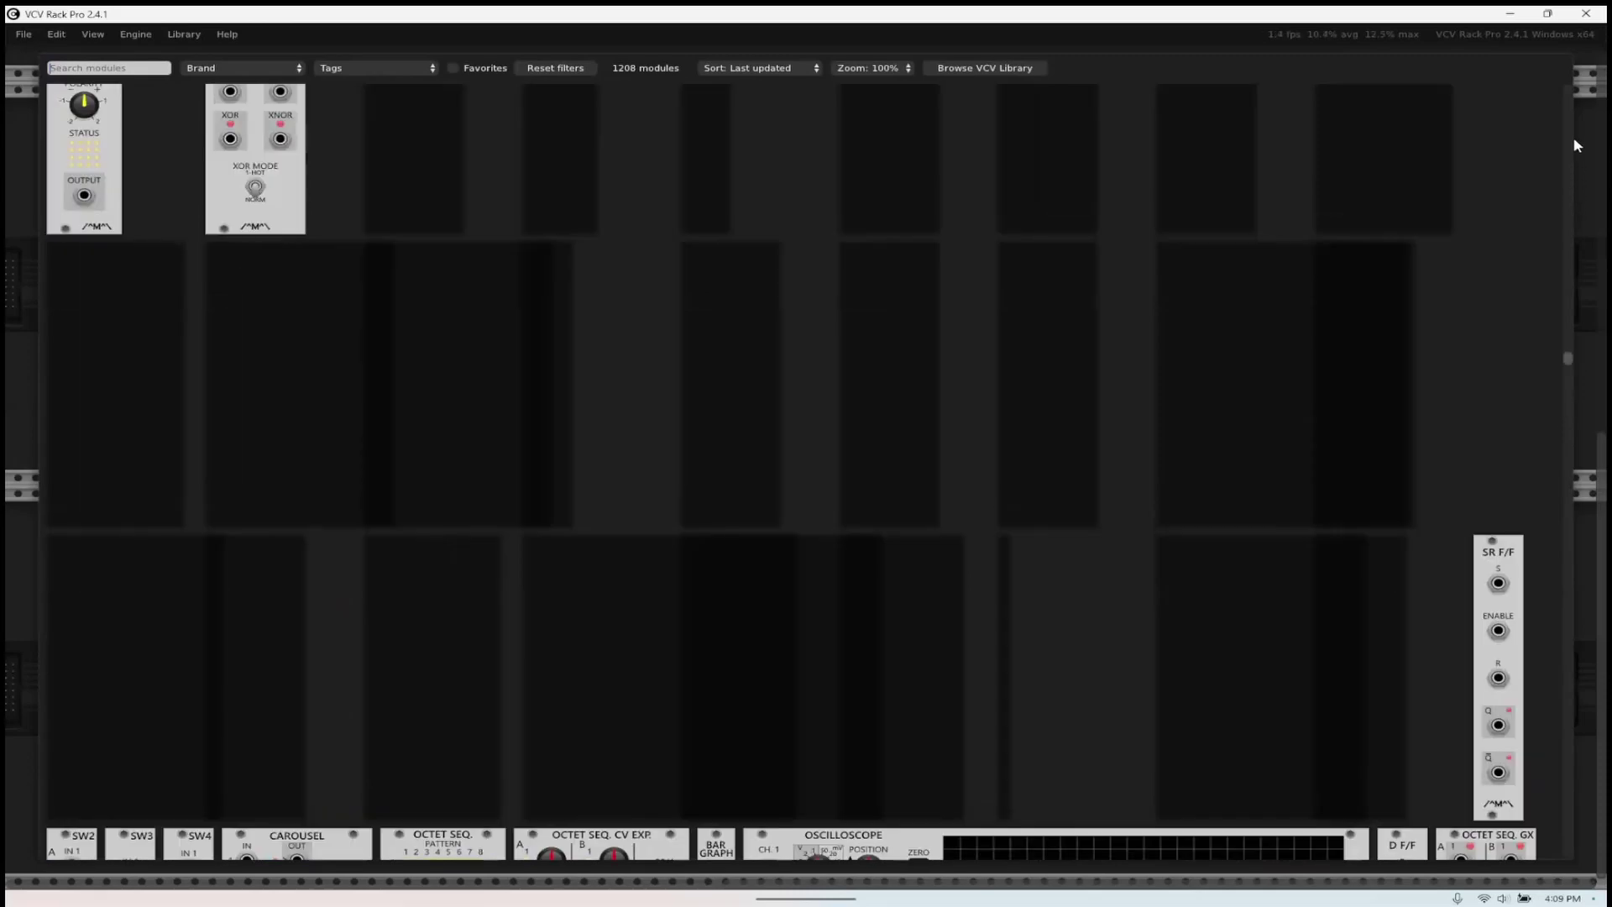
pyautogui.scroll(15, 1574, 123)
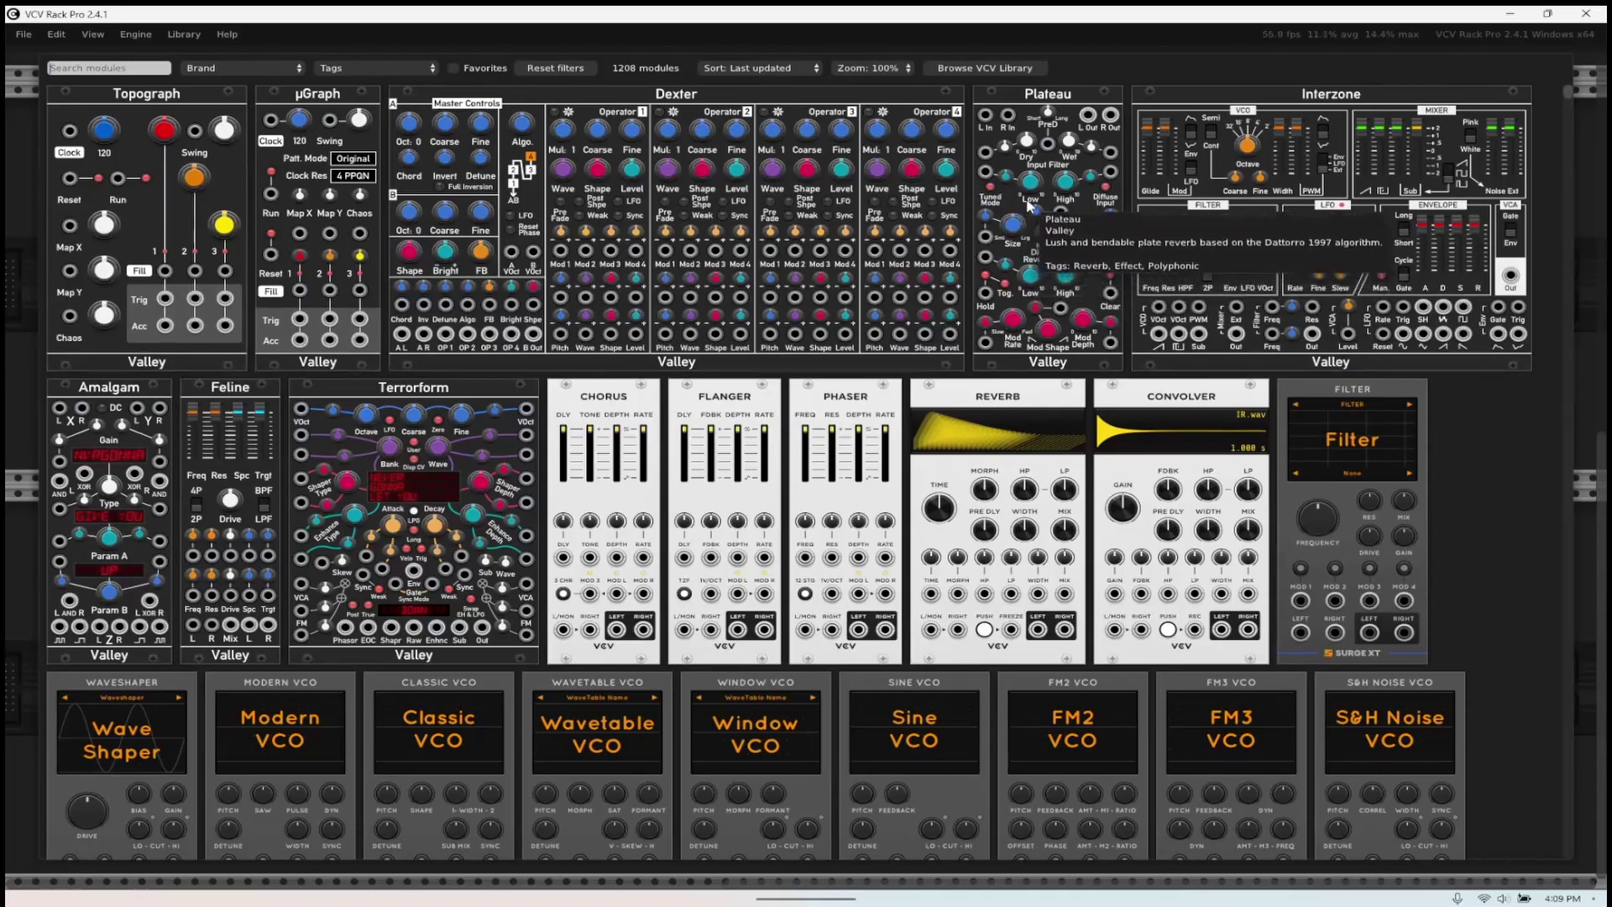
pyautogui.scroll(-3, 1023, 244)
pyautogui.scroll(-3, 1024, 200)
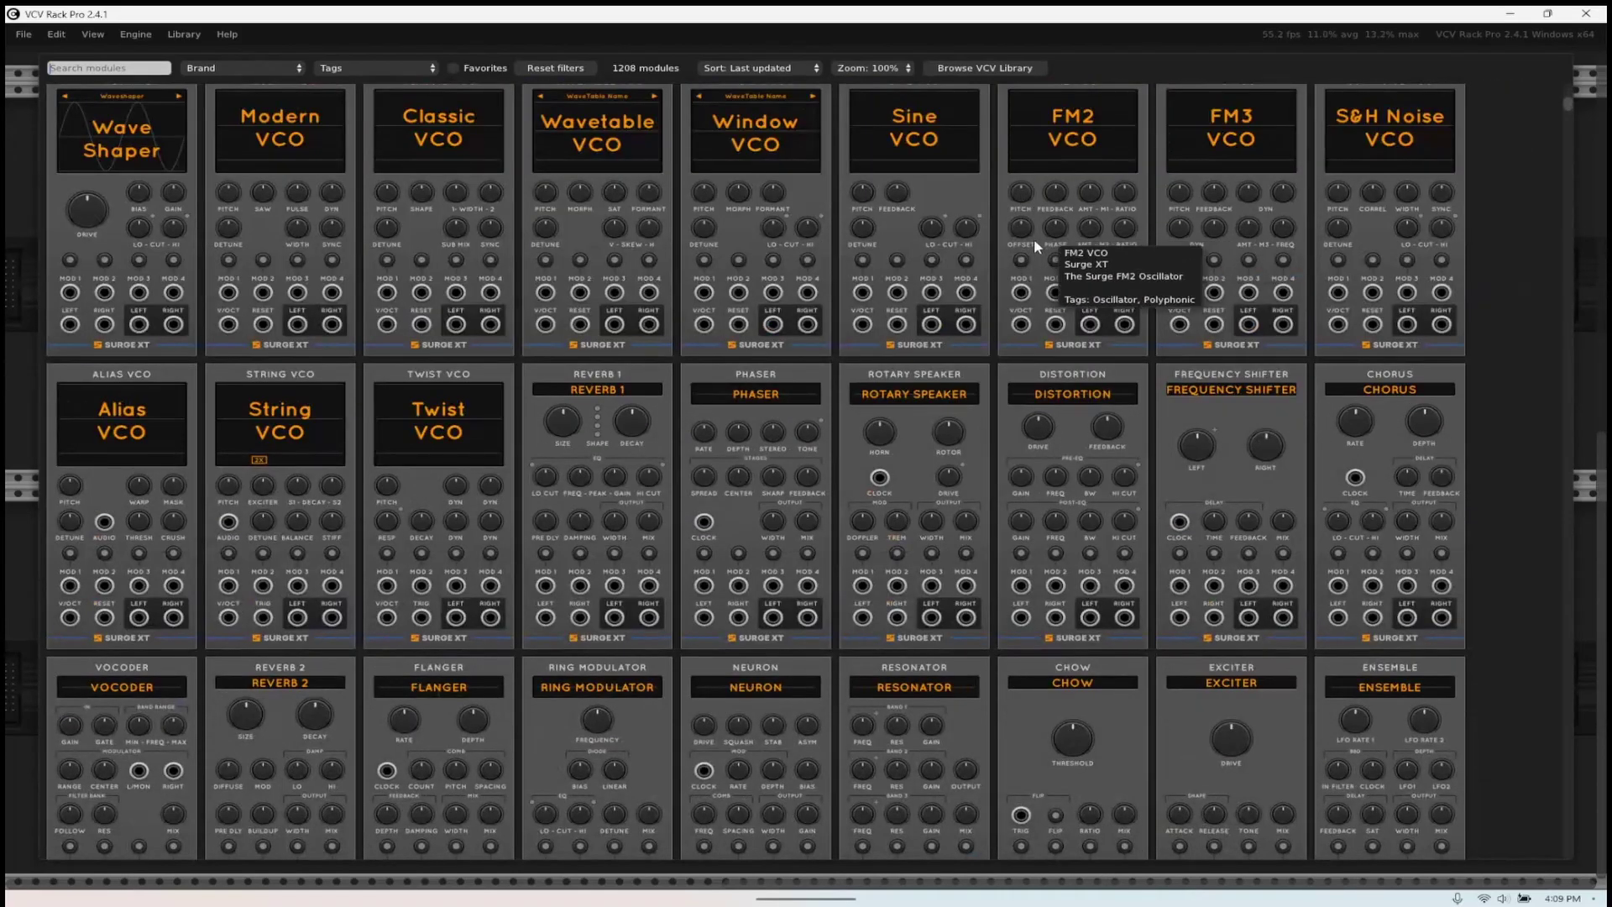
pyautogui.scroll(-2, 1012, 252)
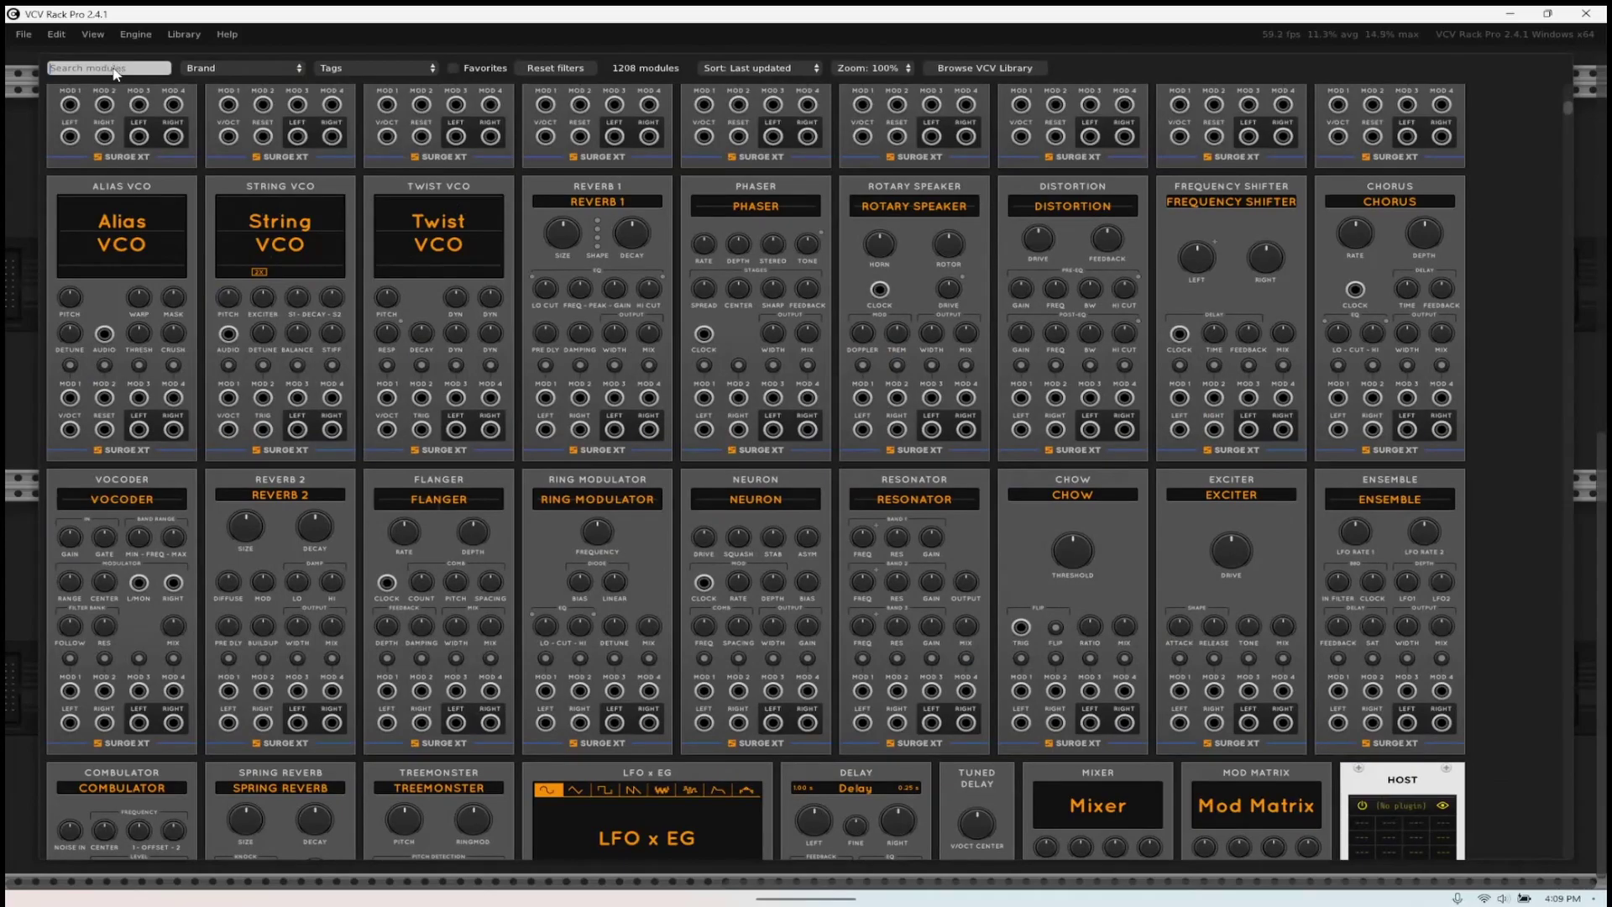
# - Filter the modules by "vcv", add the Audio module and place it farther along the upper row
pyautogui.write('vcv')
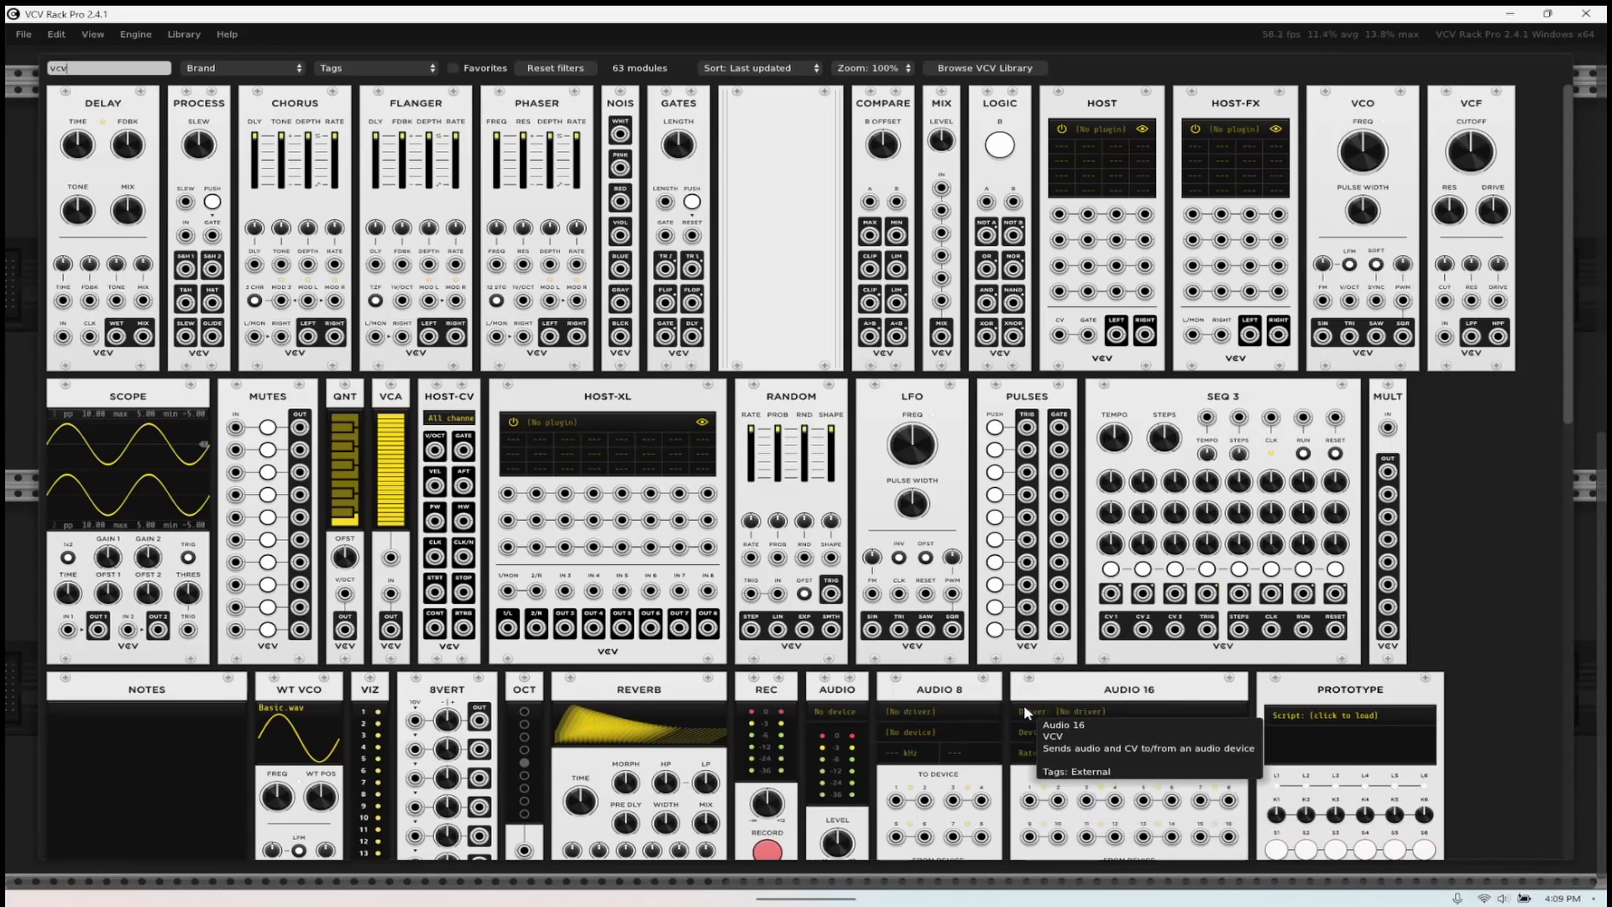
pyautogui.scroll(-3, 1228, 335)
pyautogui.scroll(-6, 1228, 335)
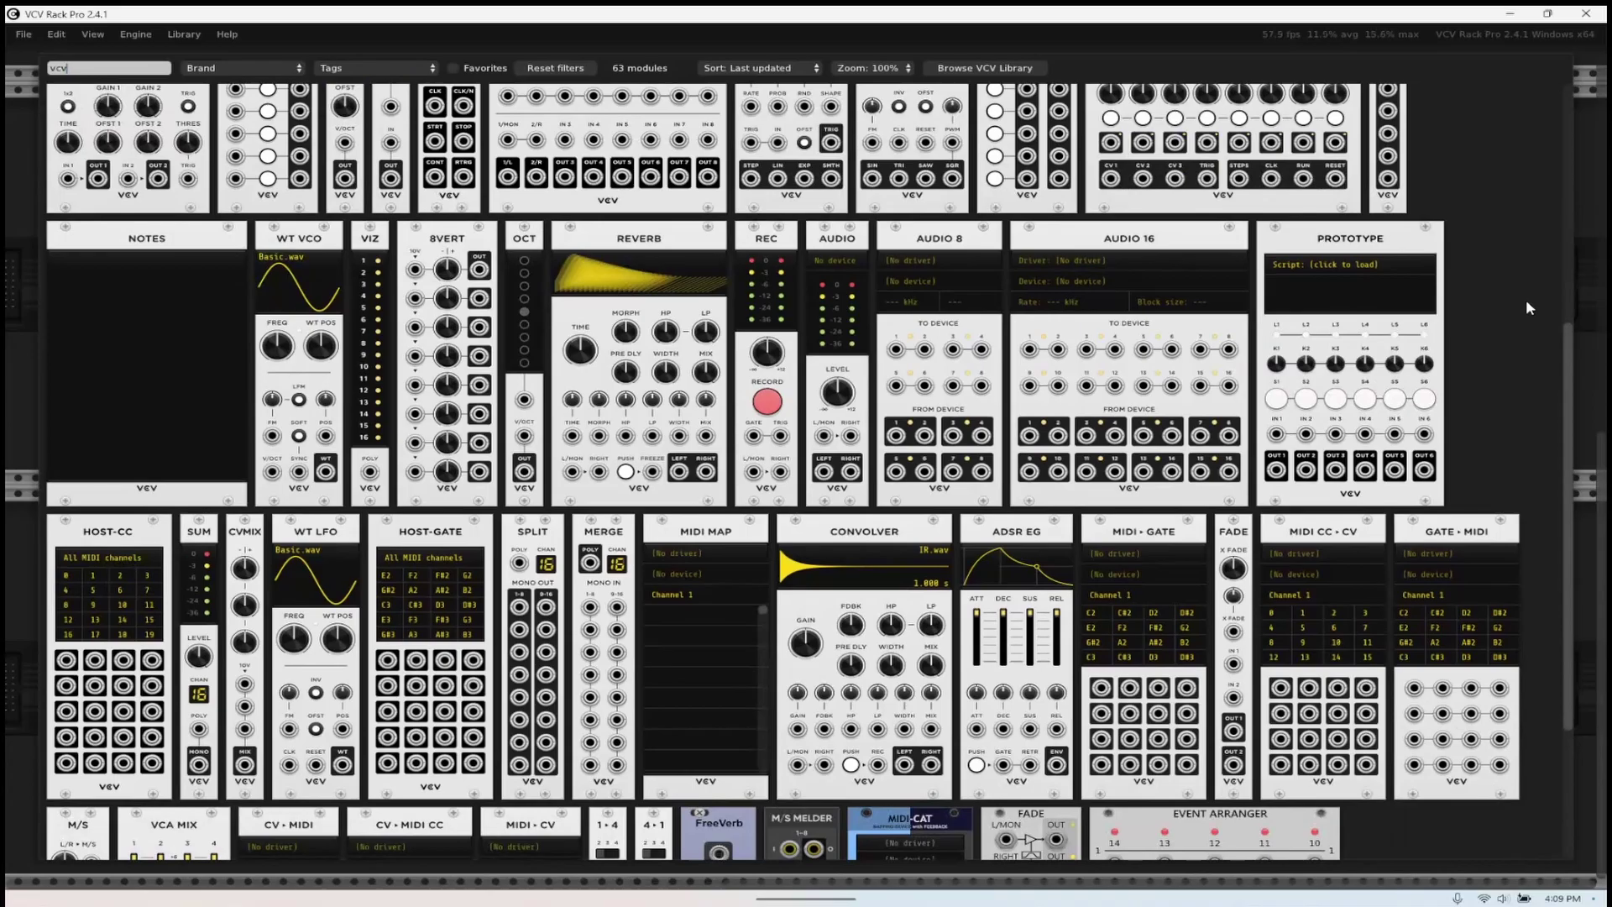
pyautogui.click(823, 238)
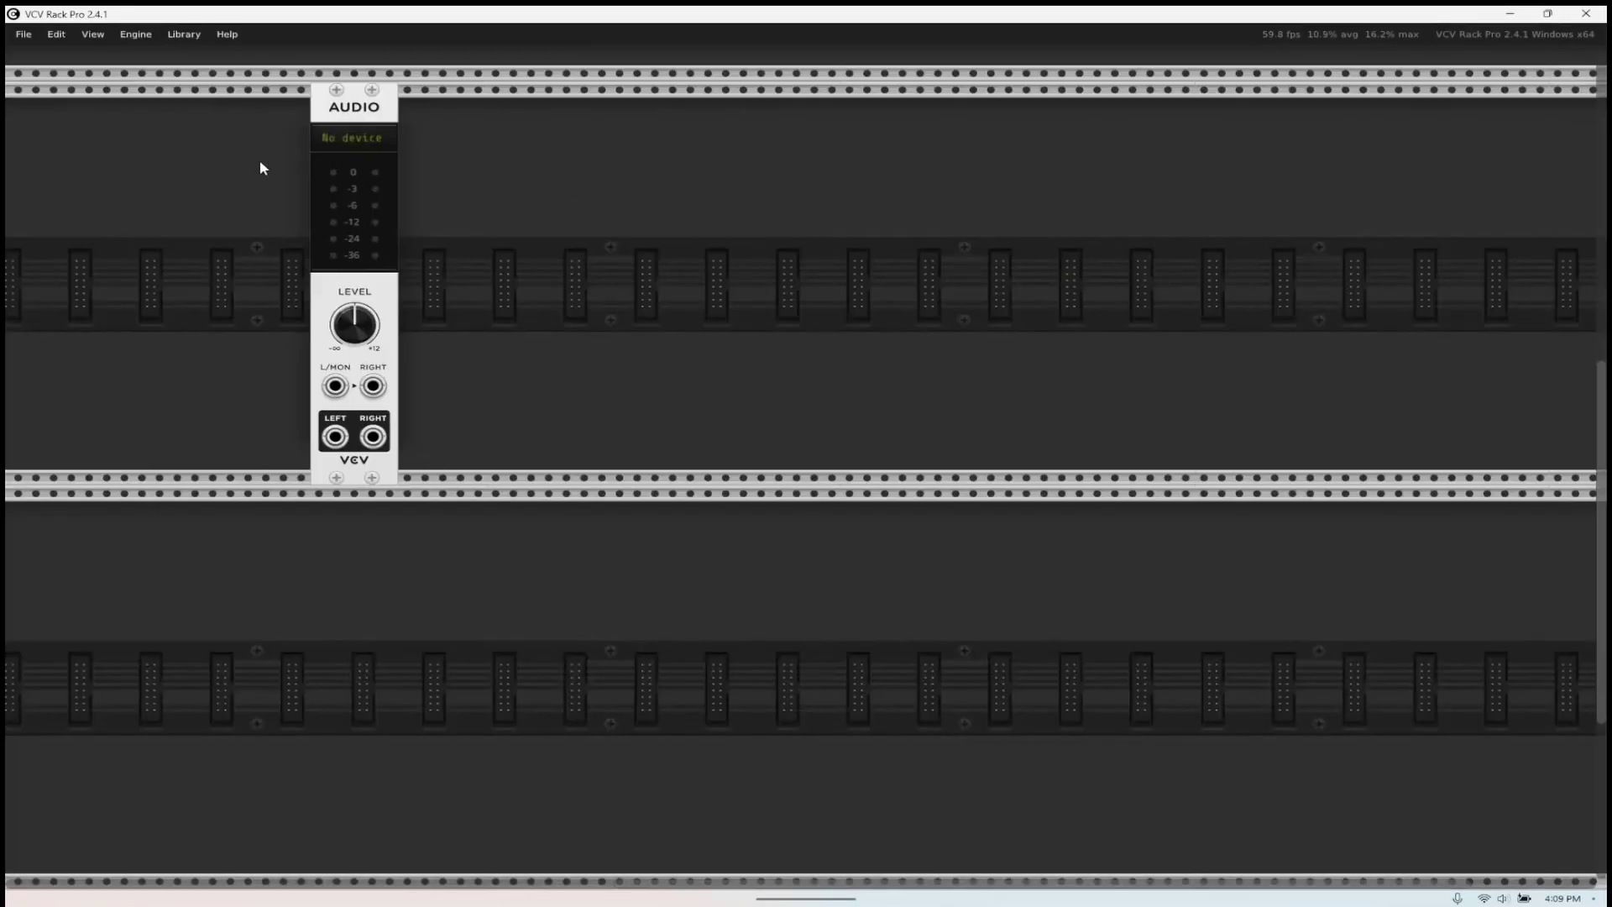
pyautogui.moveTo(344, 112); pyautogui.dragTo(663, 112)
# - Set the Audio module to the DirectSound driver and Primary Sound Driver (1-2 out), and shift it farther along the row
pyautogui.click(682, 141)
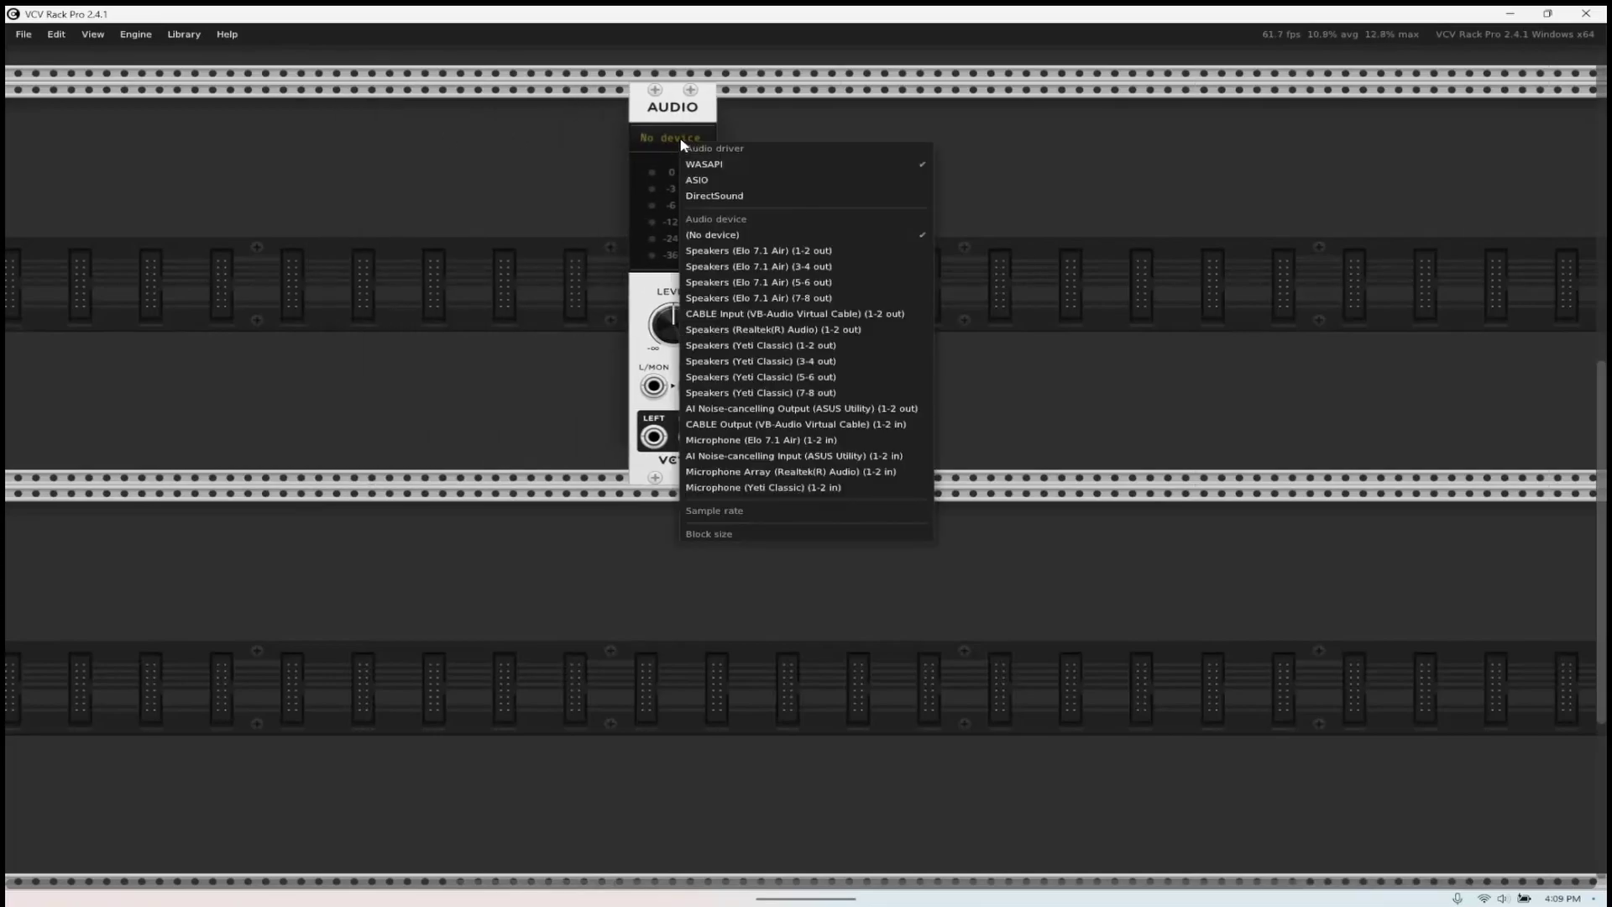
pyautogui.click(793, 196)
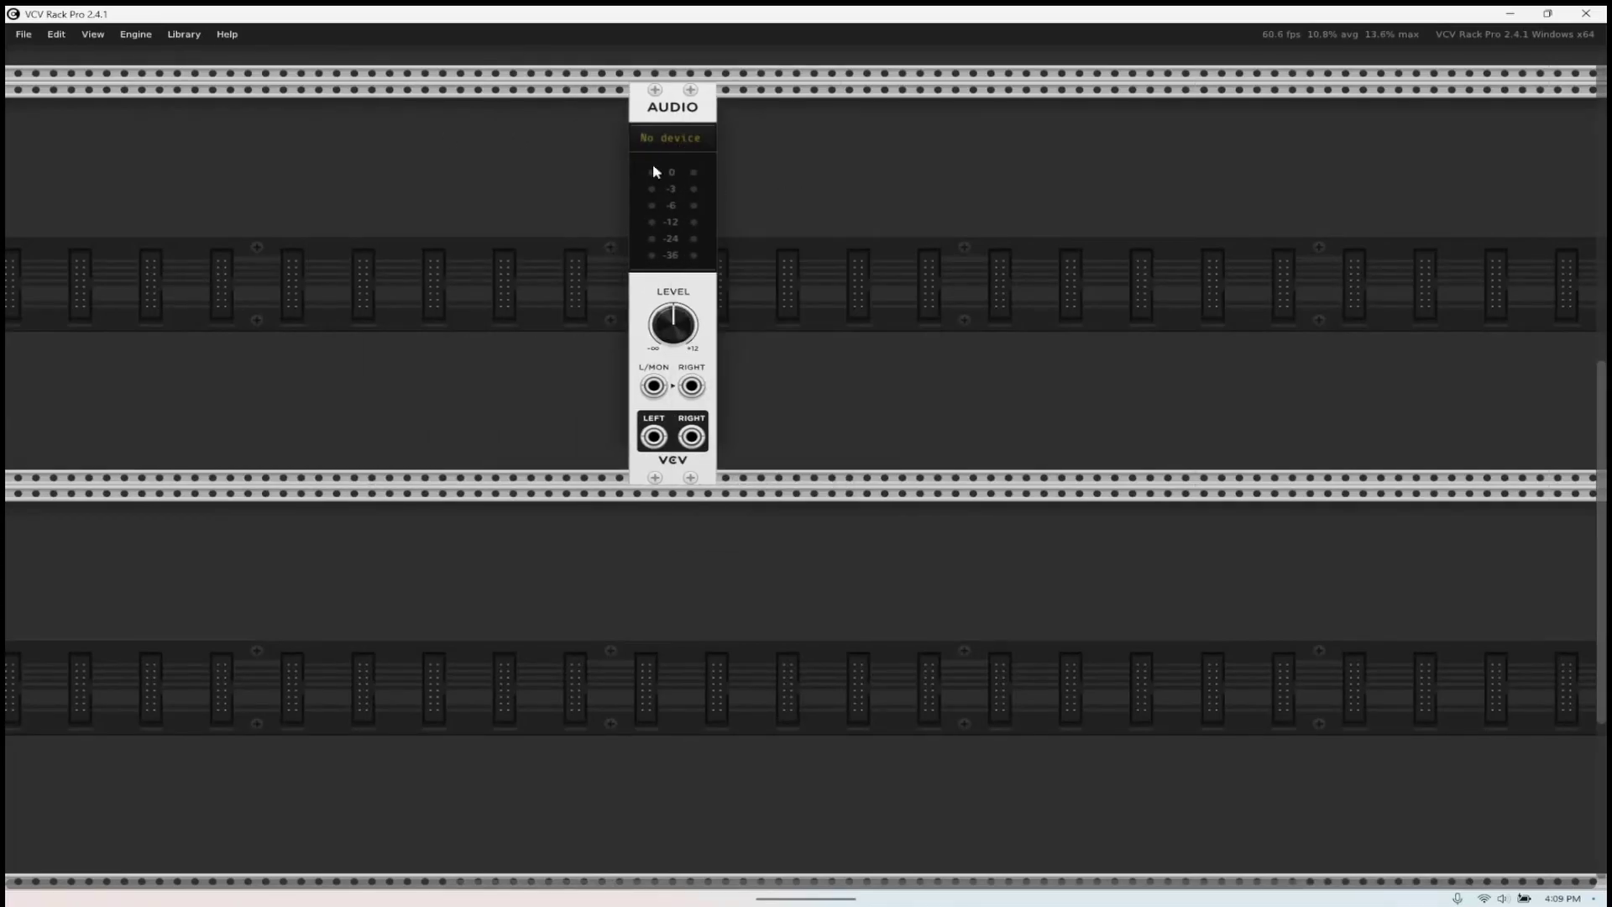
pyautogui.click(653, 147)
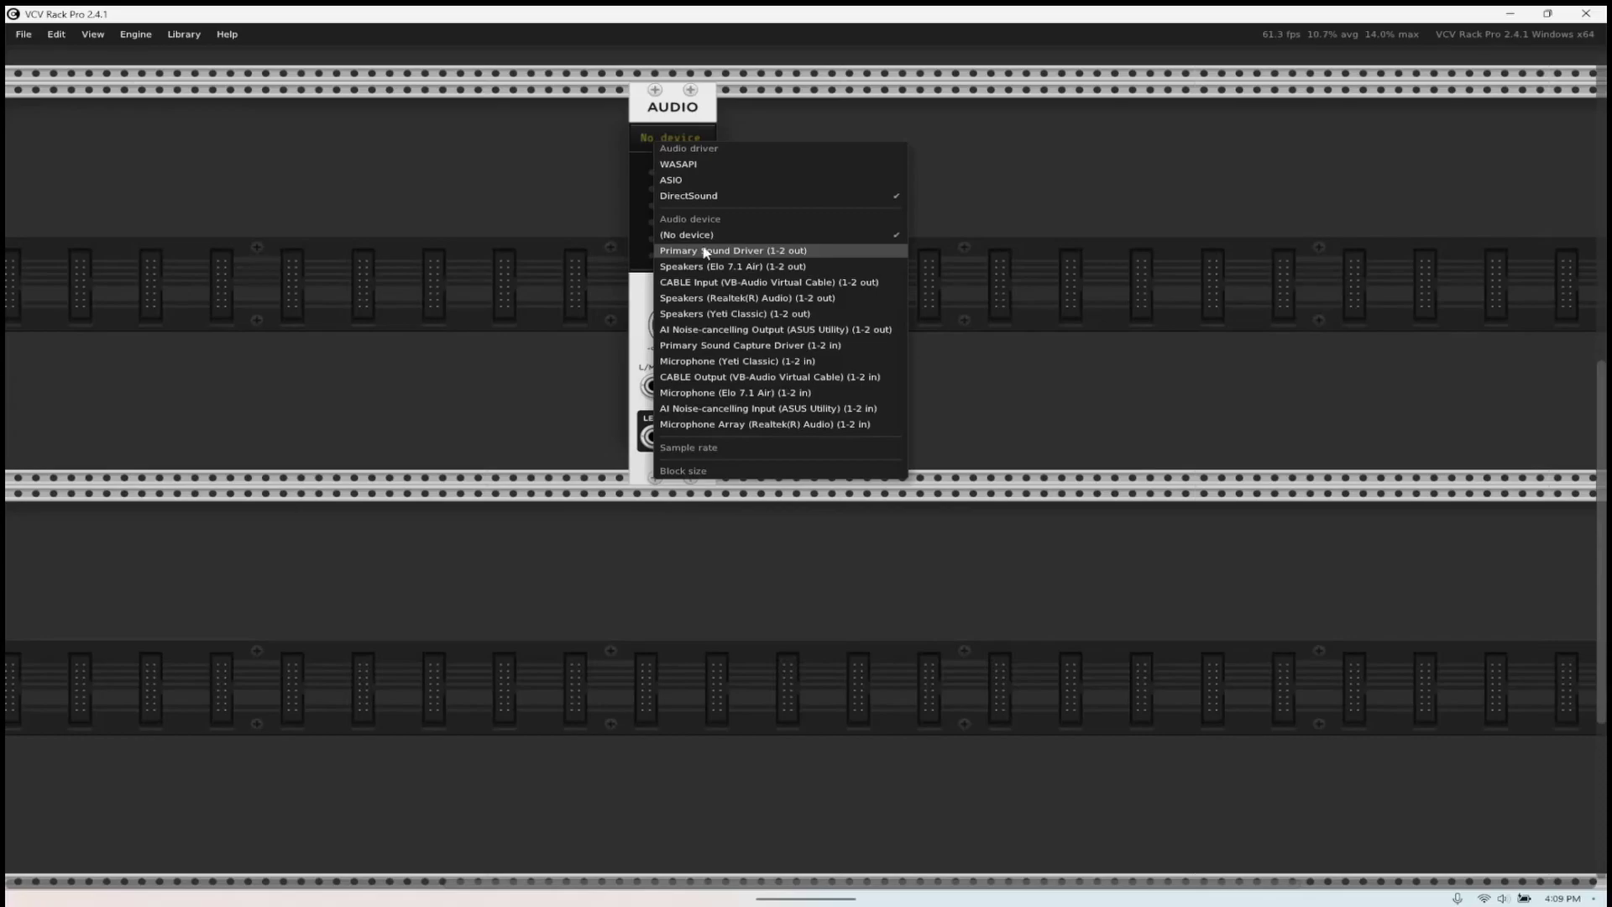
pyautogui.click(727, 254)
pyautogui.moveTo(663, 145); pyautogui.dragTo(820, 145)
# - Find the VCV MIDI-CV module in the module browser and add it to the upper row ahead of the Audio module
pyautogui.rightClick(732, 145)
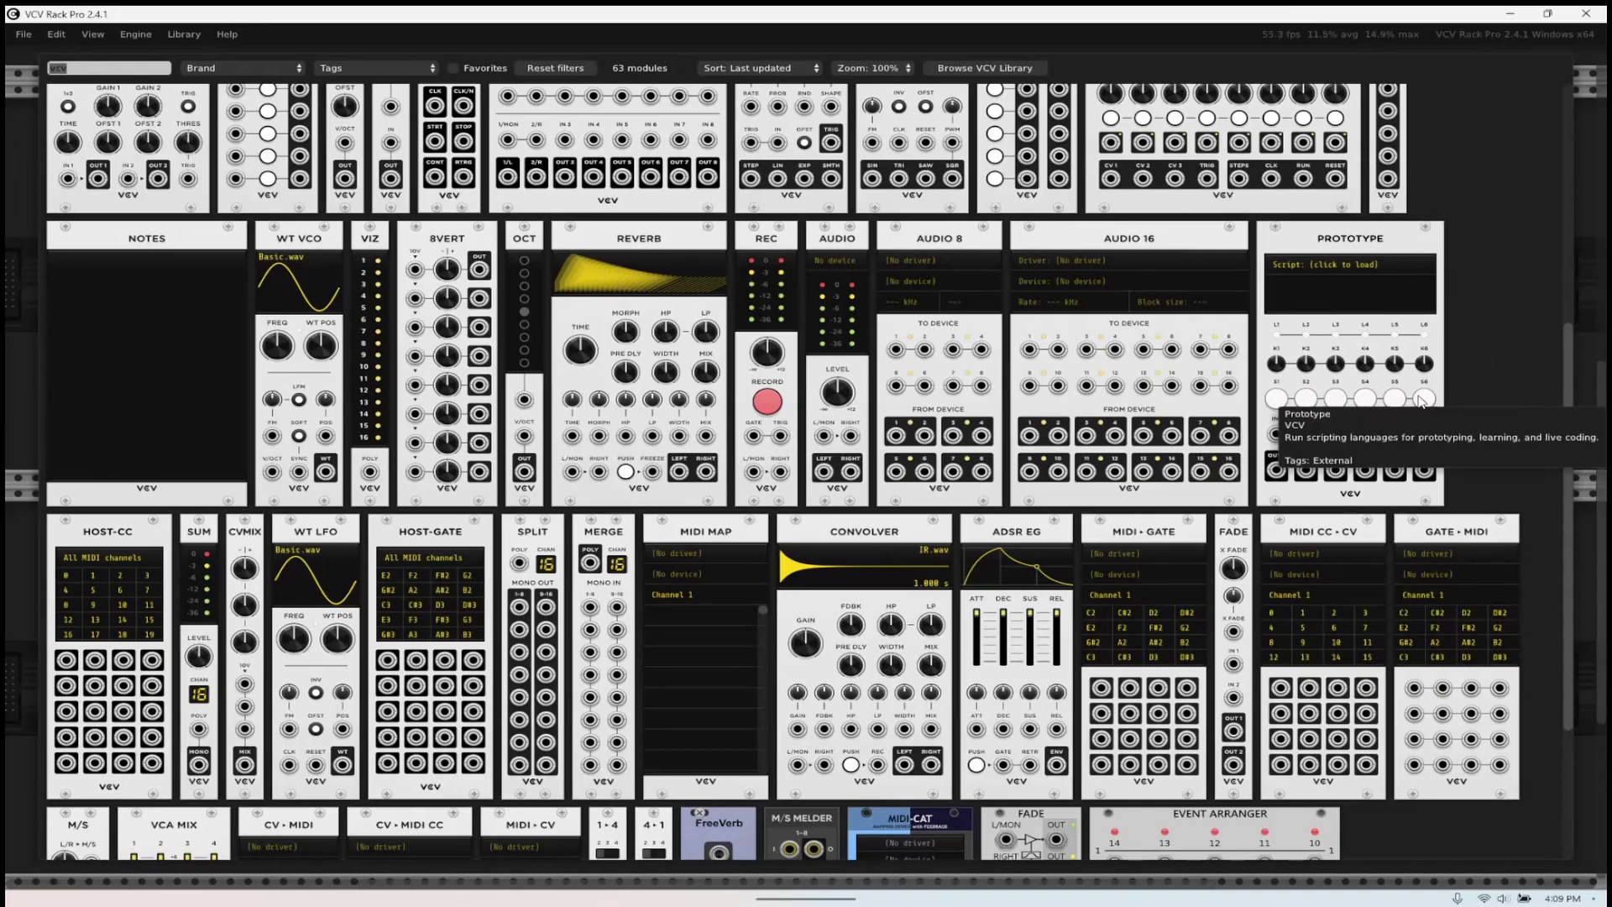
pyautogui.scroll(4, 1411, 399)
pyautogui.scroll(2, 1381, 391)
pyautogui.scroll(-2, 1398, 387)
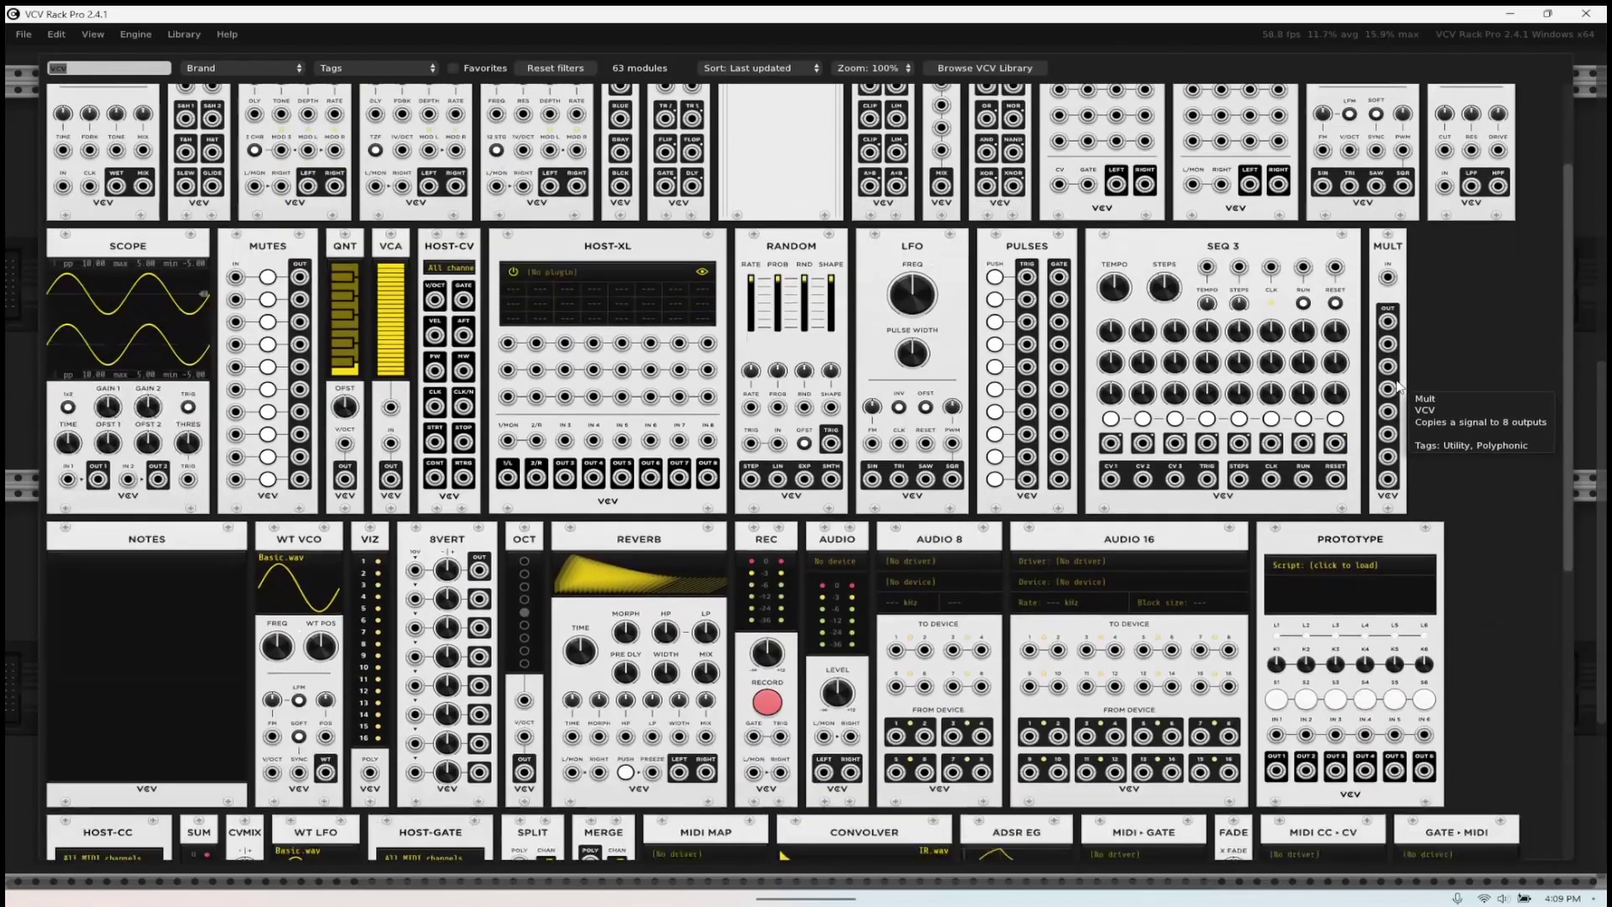
pyautogui.scroll(-1, 1452, 404)
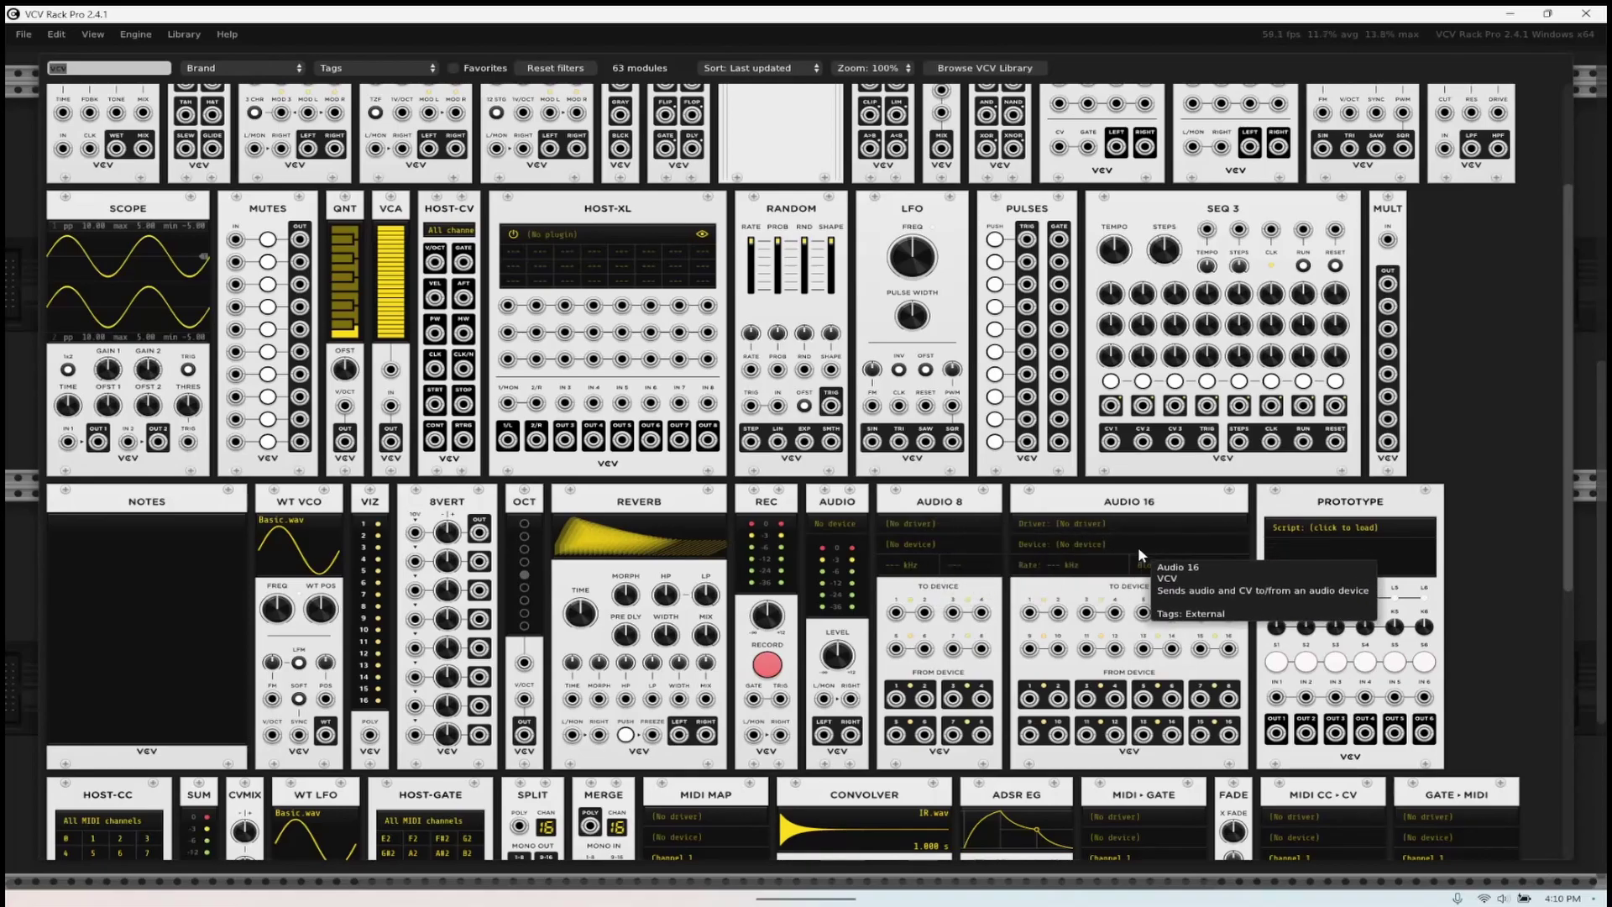
pyautogui.scroll(-3, 1138, 550)
pyautogui.scroll(-4, 1143, 556)
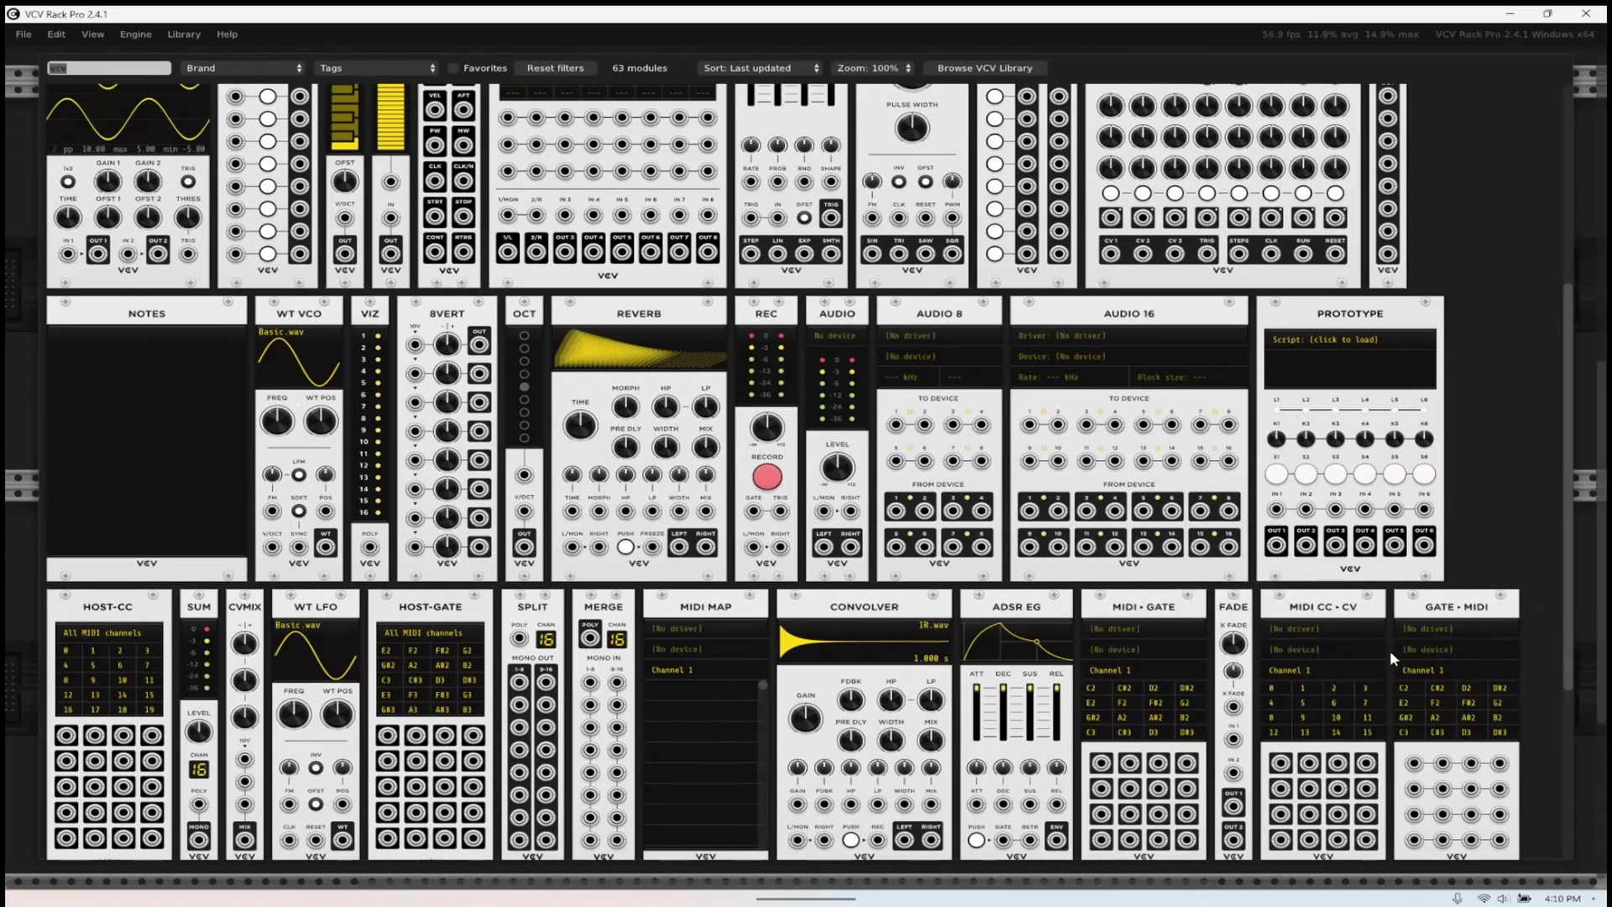
pyautogui.scroll(-3, 1389, 649)
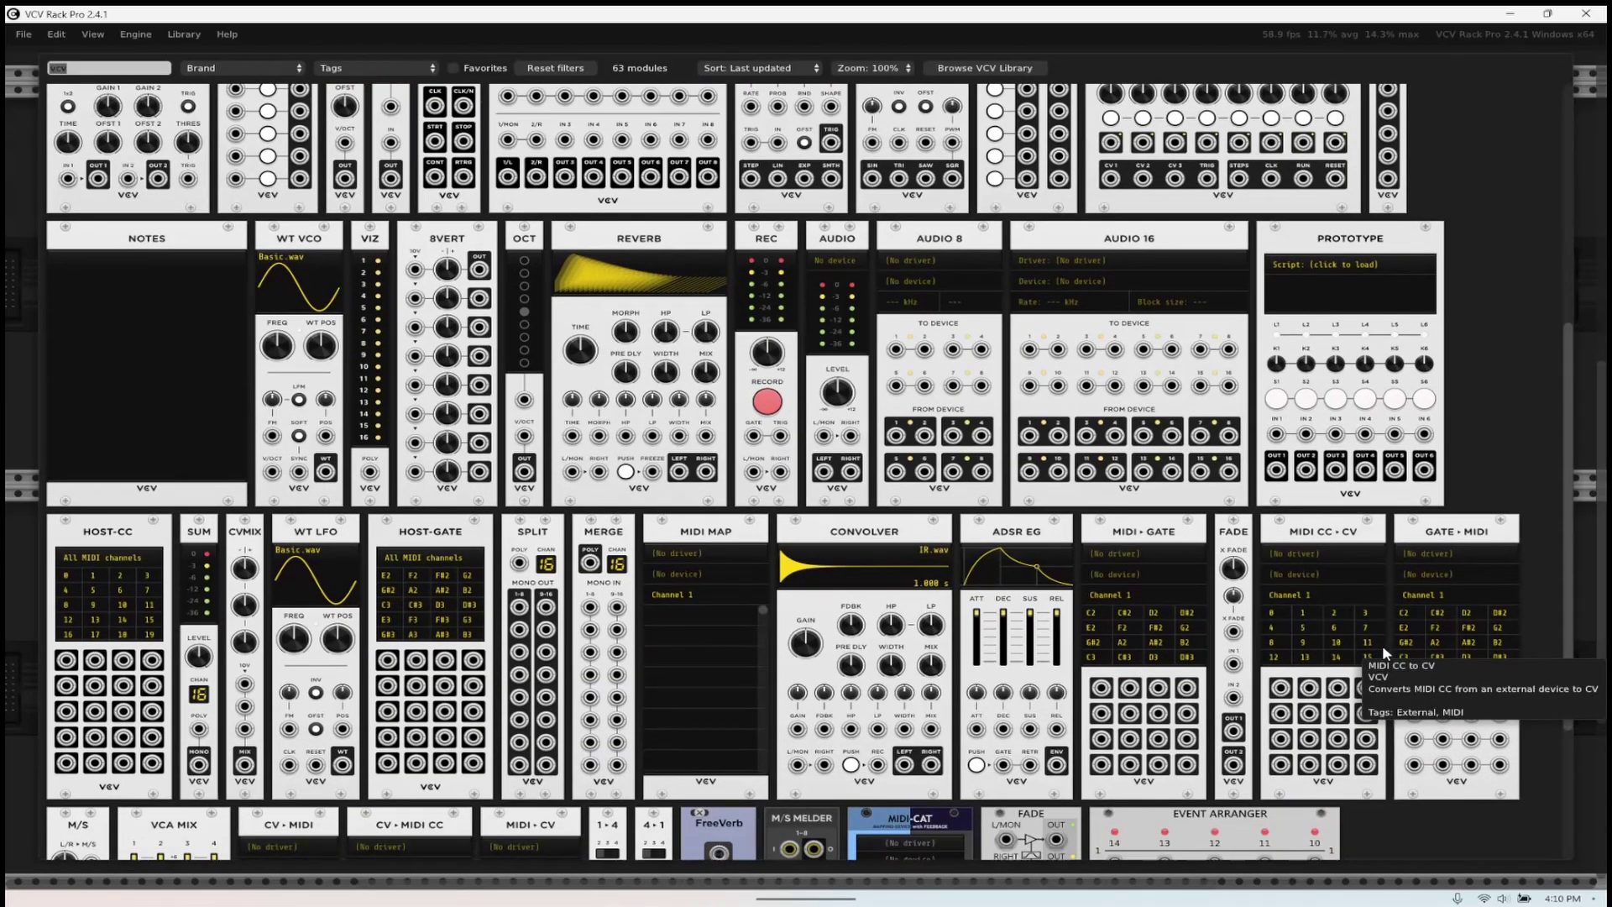
pyautogui.scroll(-8, 1382, 645)
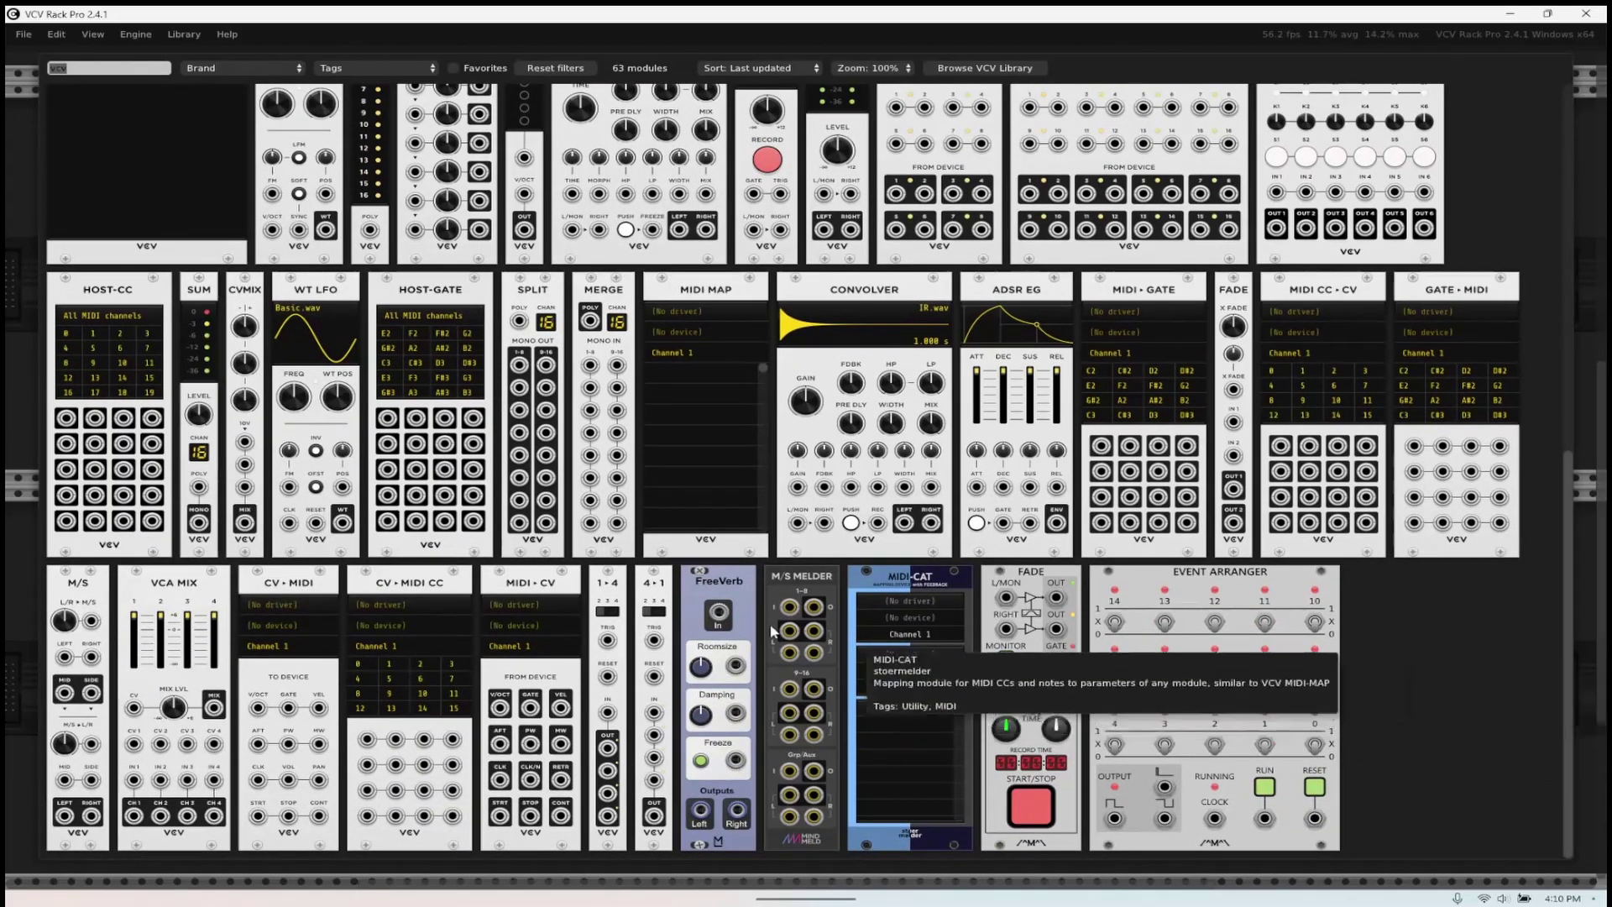
pyautogui.click(542, 596)
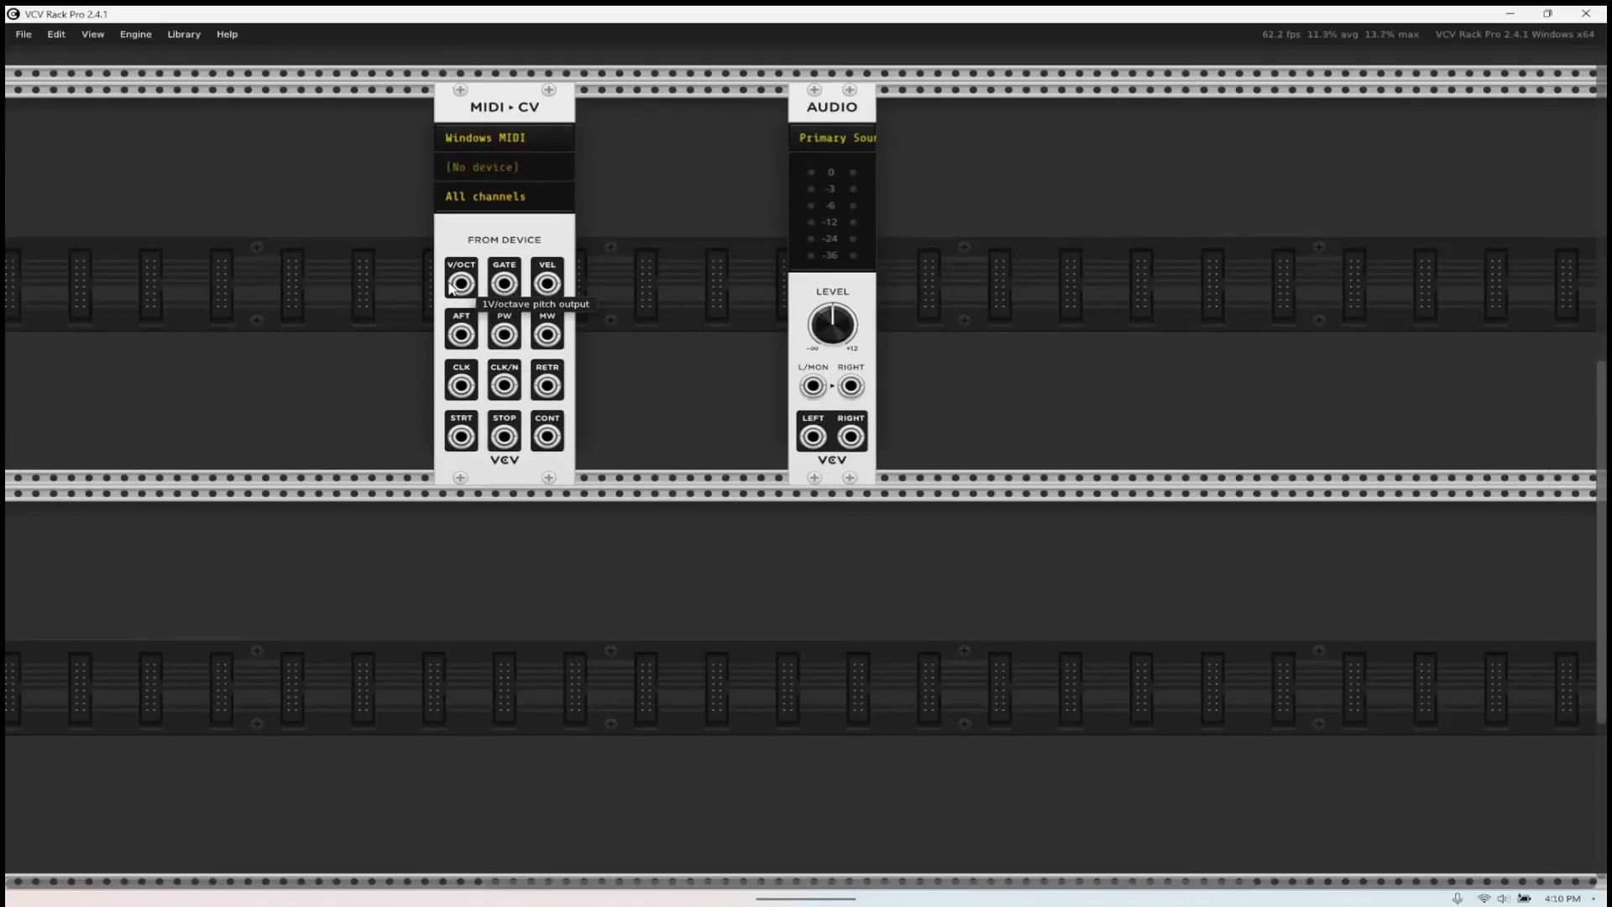
# - Set the MIDI-CV device to USB AudioDevice 0 and move the MIDI-CV and Audio modules farther apart
pyautogui.click(511, 167)
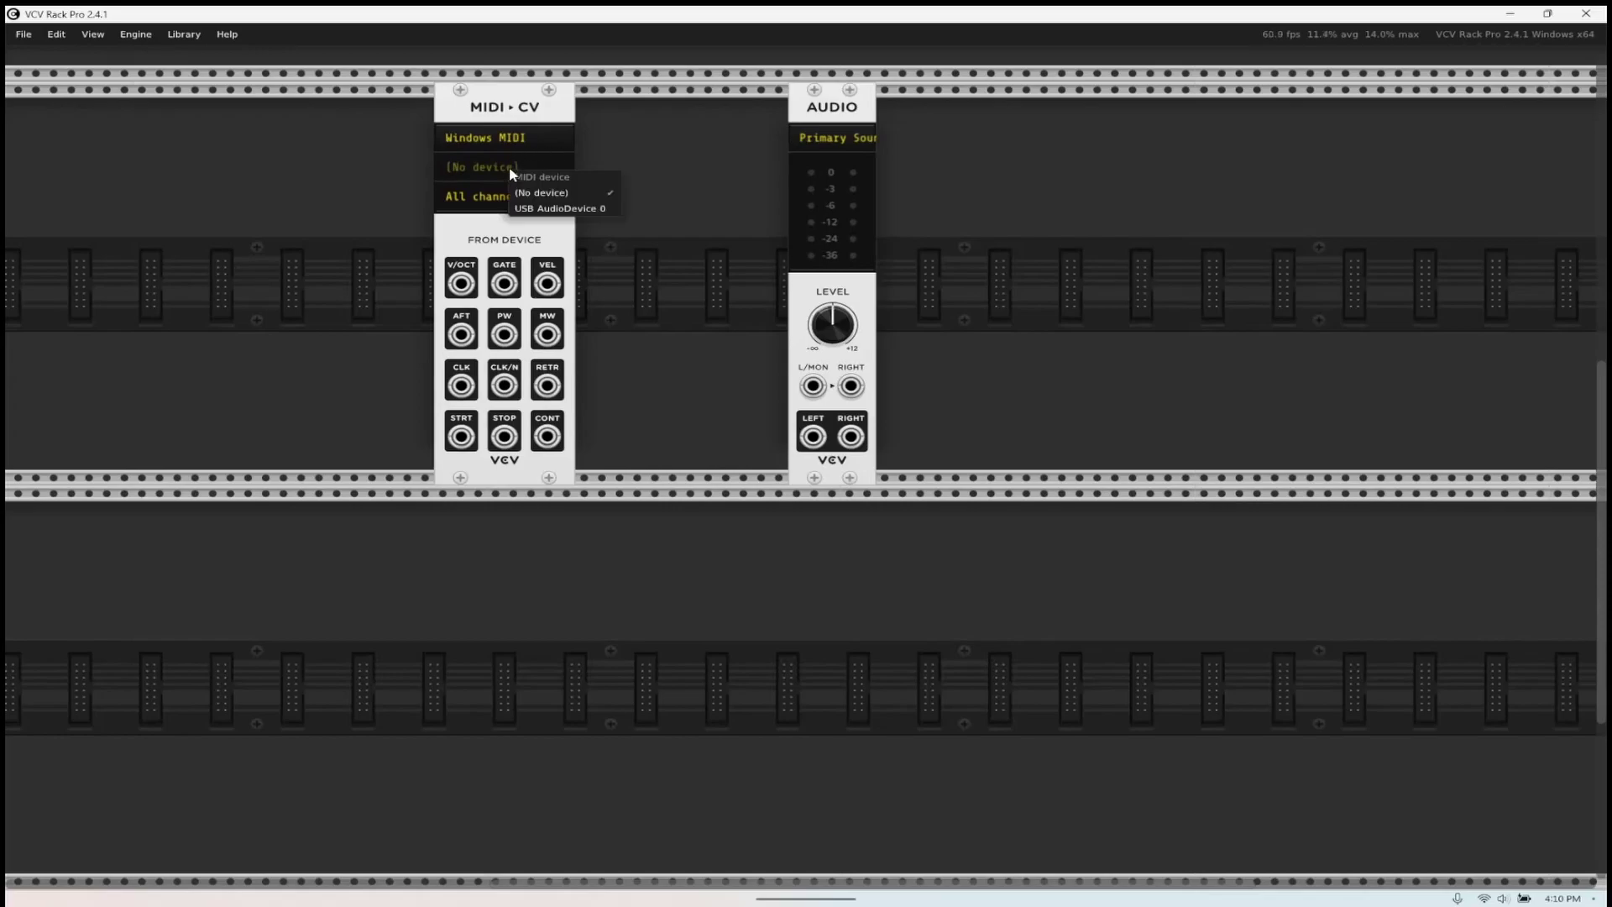
pyautogui.click(554, 194)
pyautogui.moveTo(484, 101); pyautogui.dragTo(379, 95)
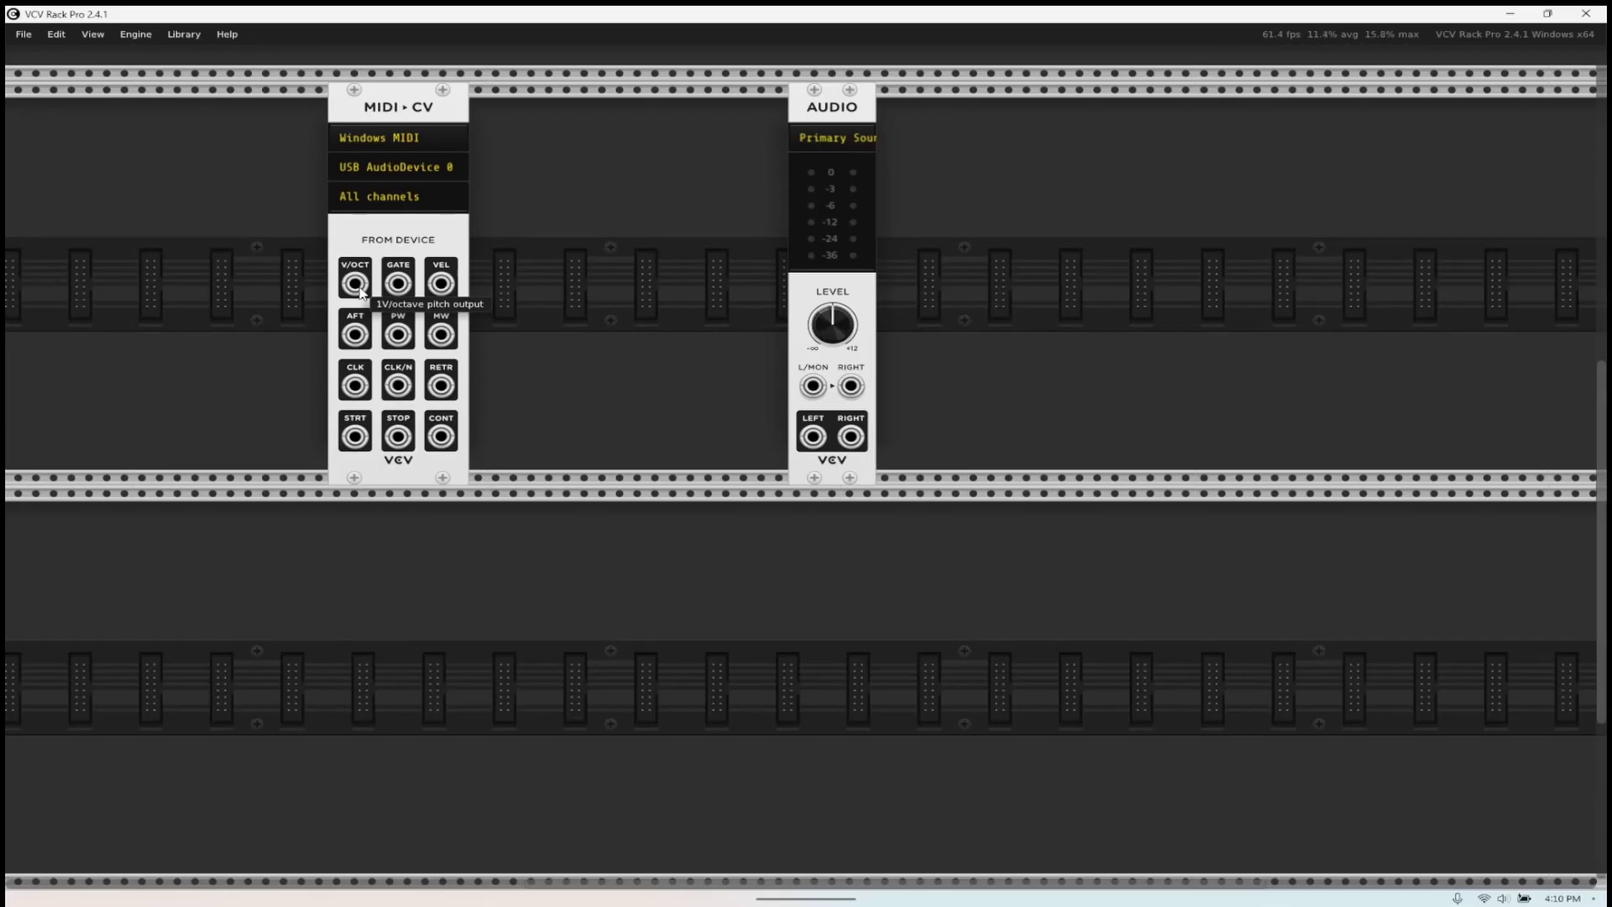
pyautogui.moveTo(840, 105); pyautogui.dragTo(1034, 105)
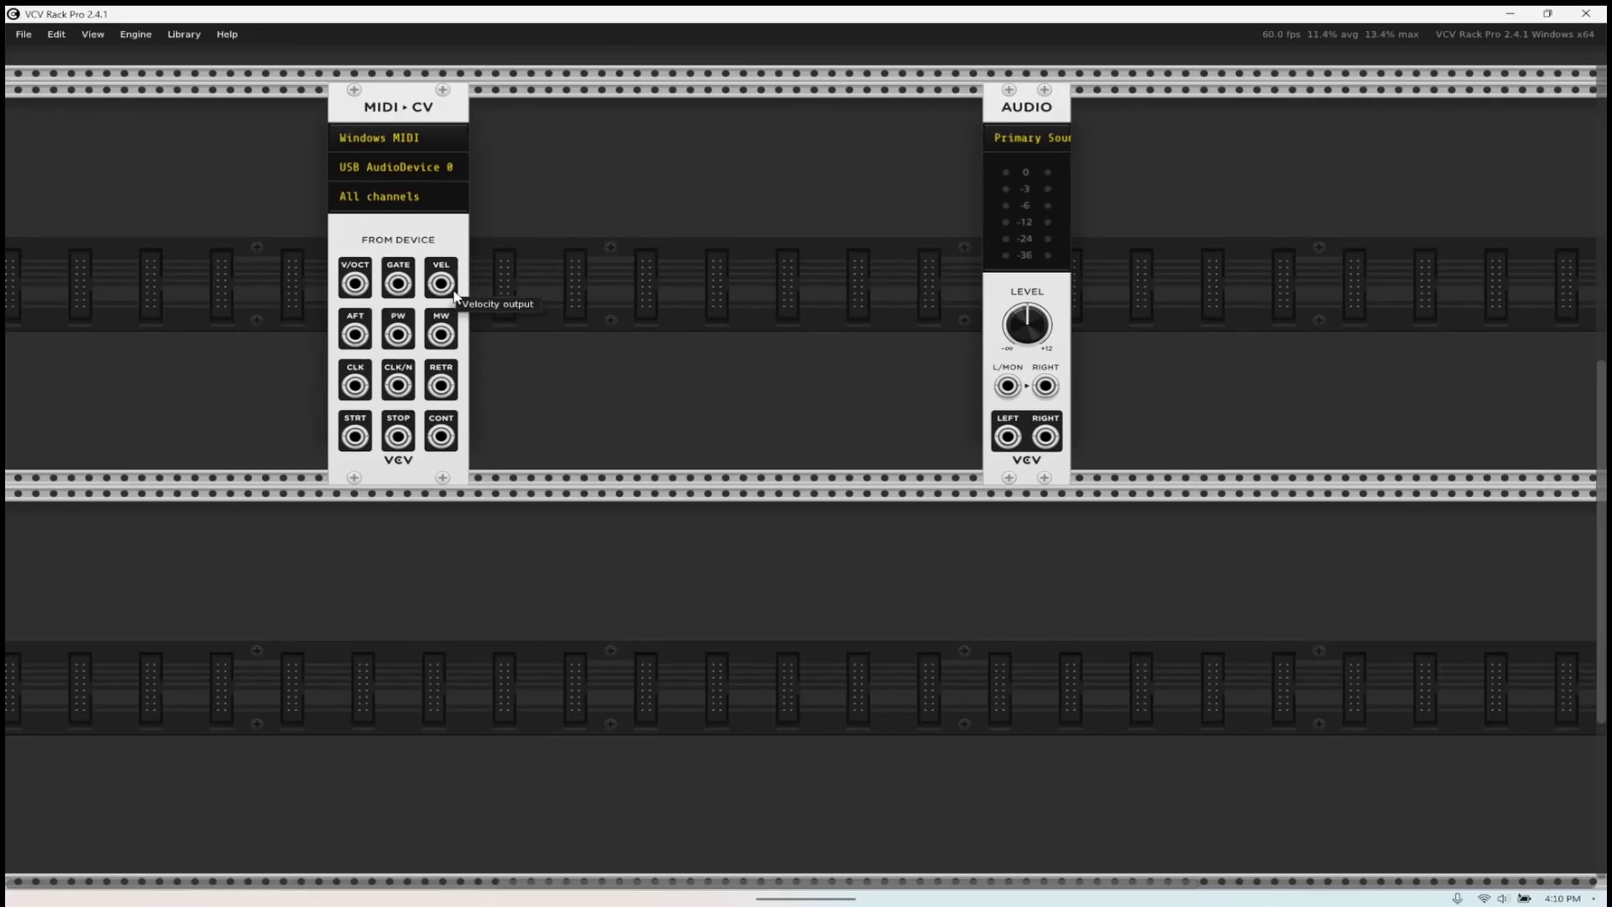
# - Clear the module search, filter the browser by the Instruō brand, and add the saïch oscillator between the MIDI-CV and Audio modules
pyautogui.rightClick(565, 278)
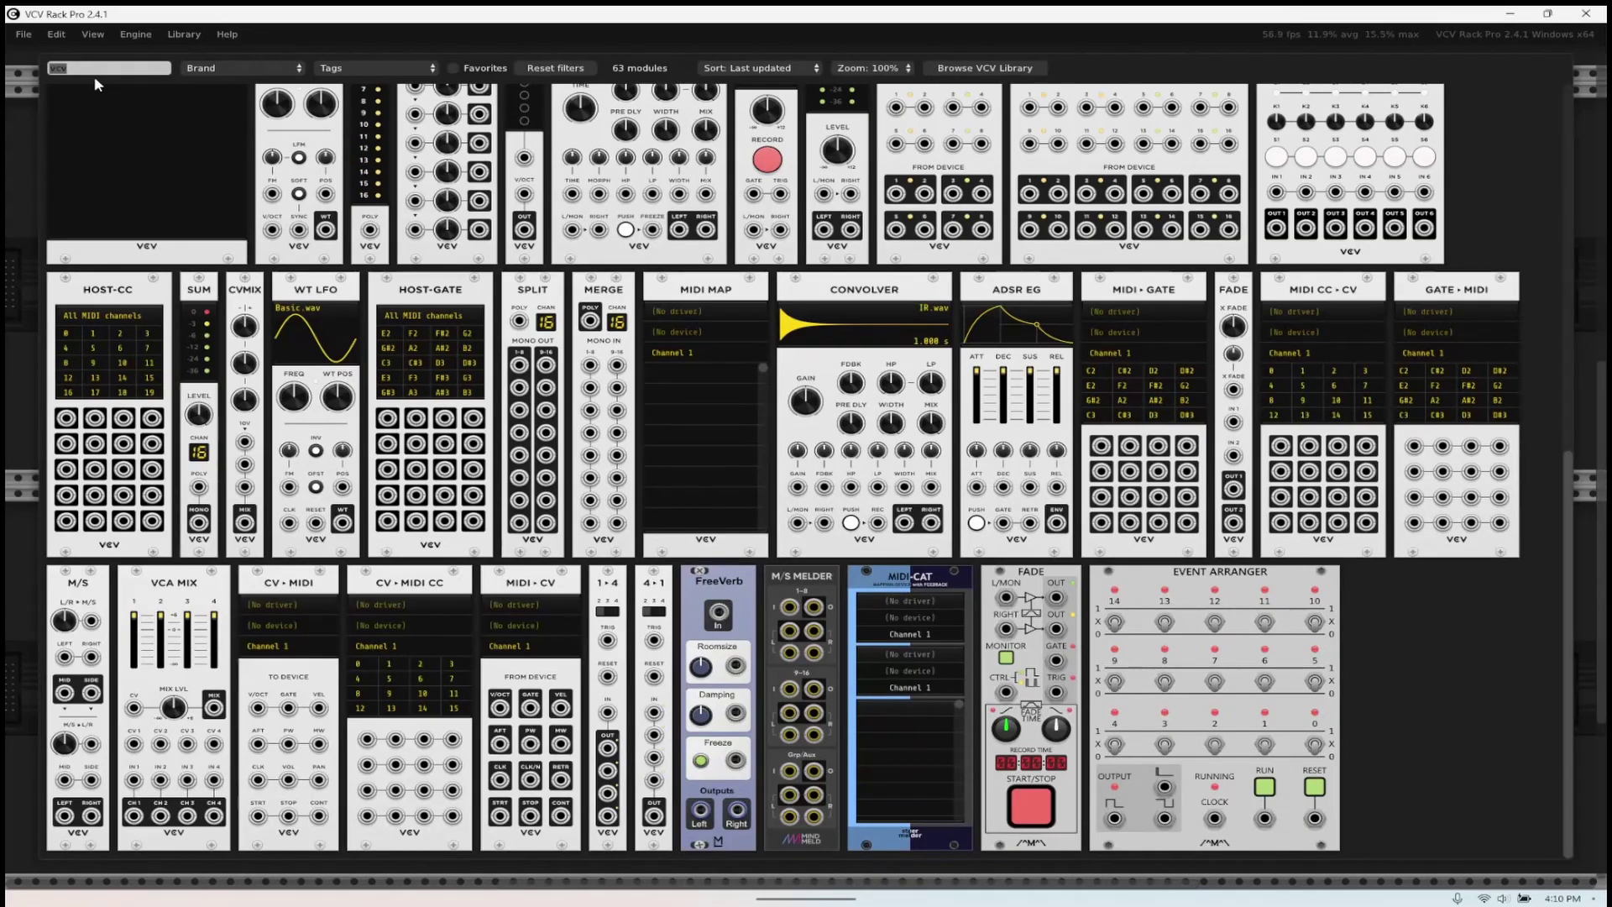
pyautogui.press('BackSpace')
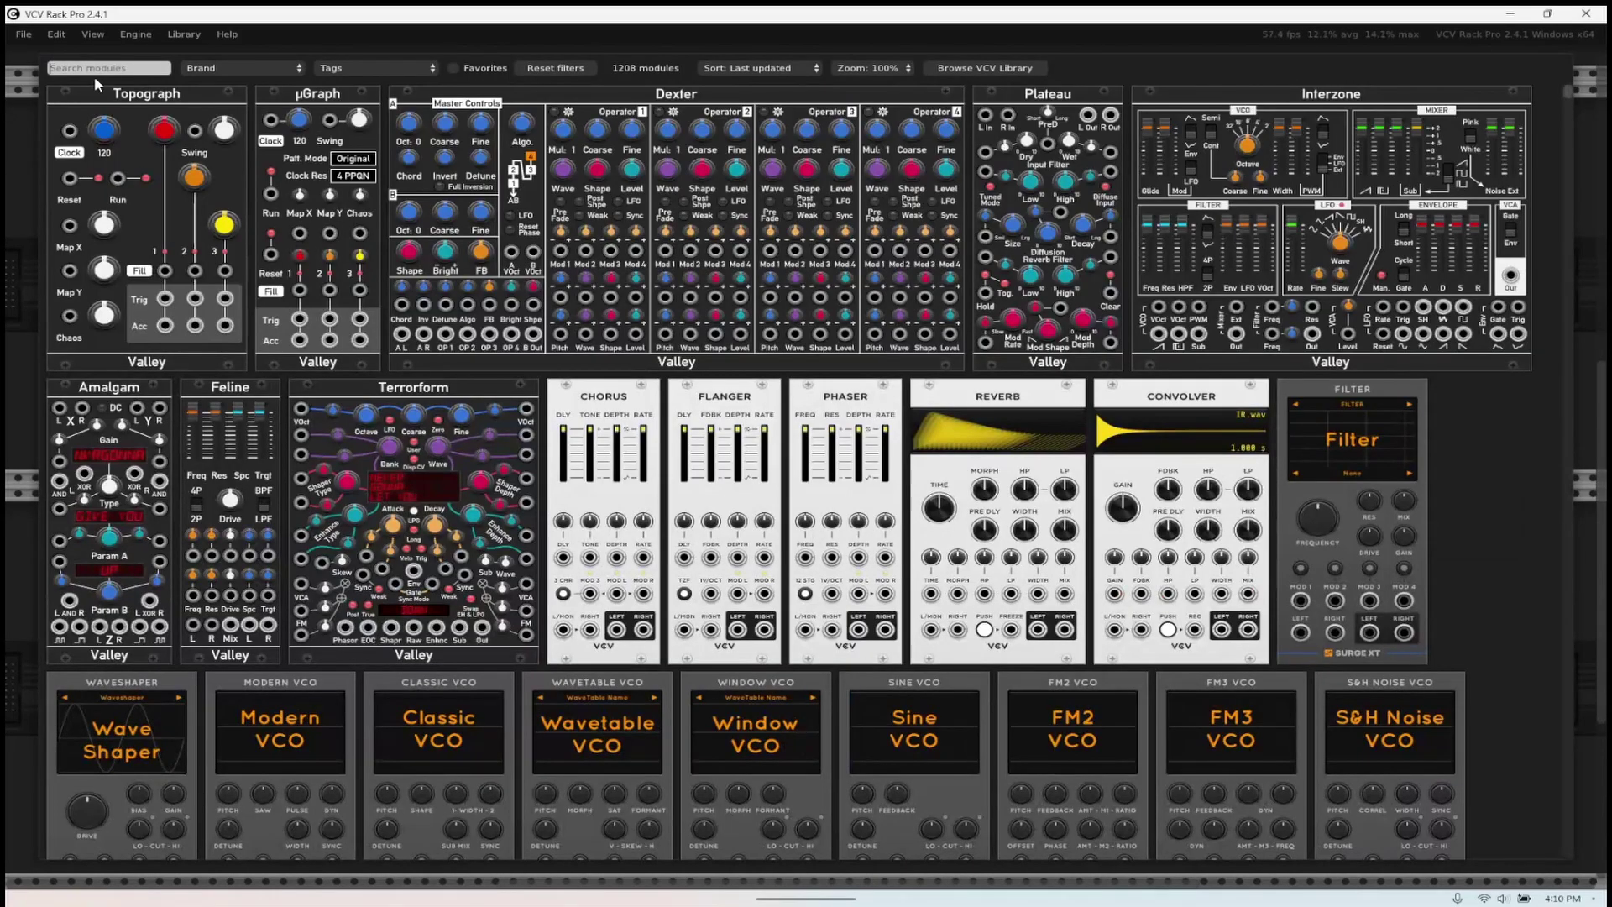
pyautogui.scroll(-15, 502, 235)
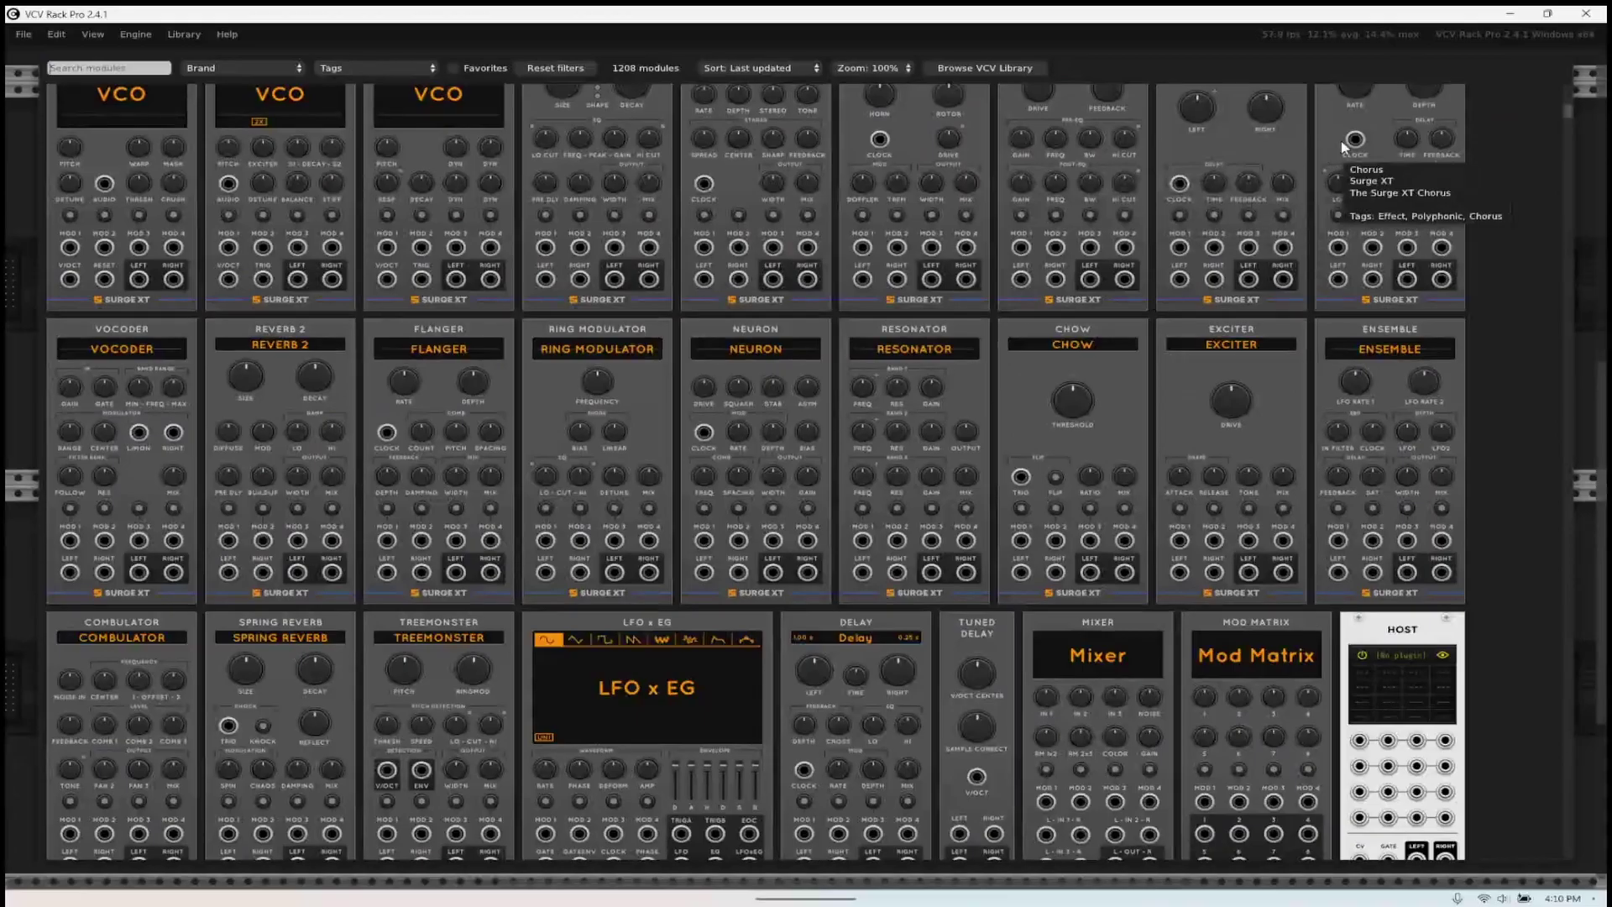
pyautogui.moveTo(1575, 118); pyautogui.dragTo(1545, 253)
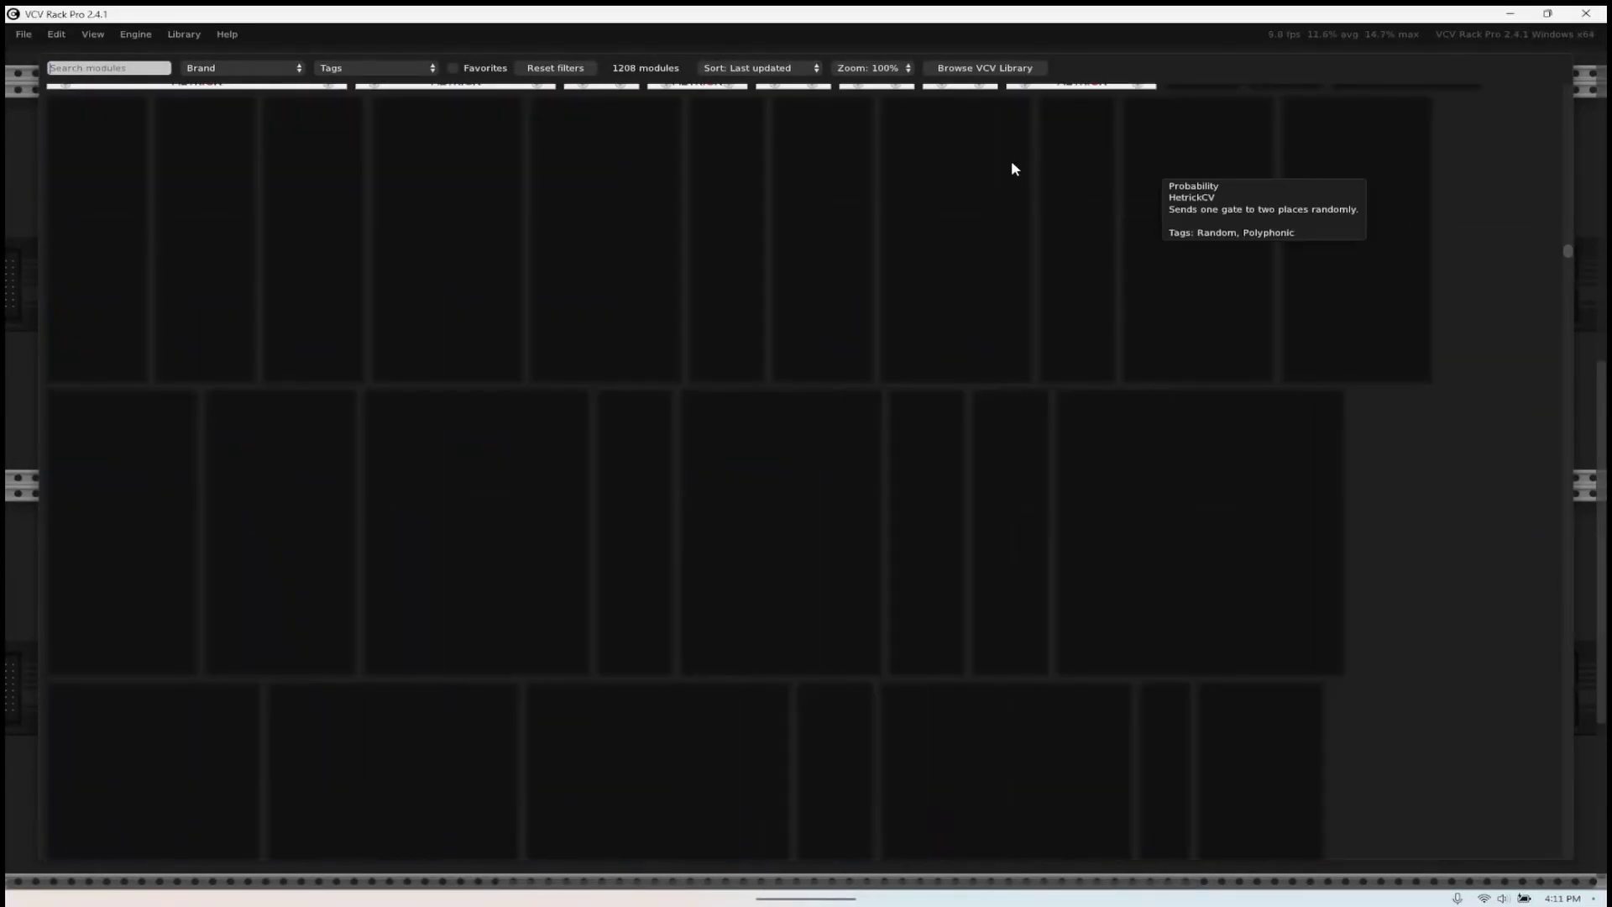
pyautogui.click(292, 72)
pyautogui.scroll(-3, 244, 293)
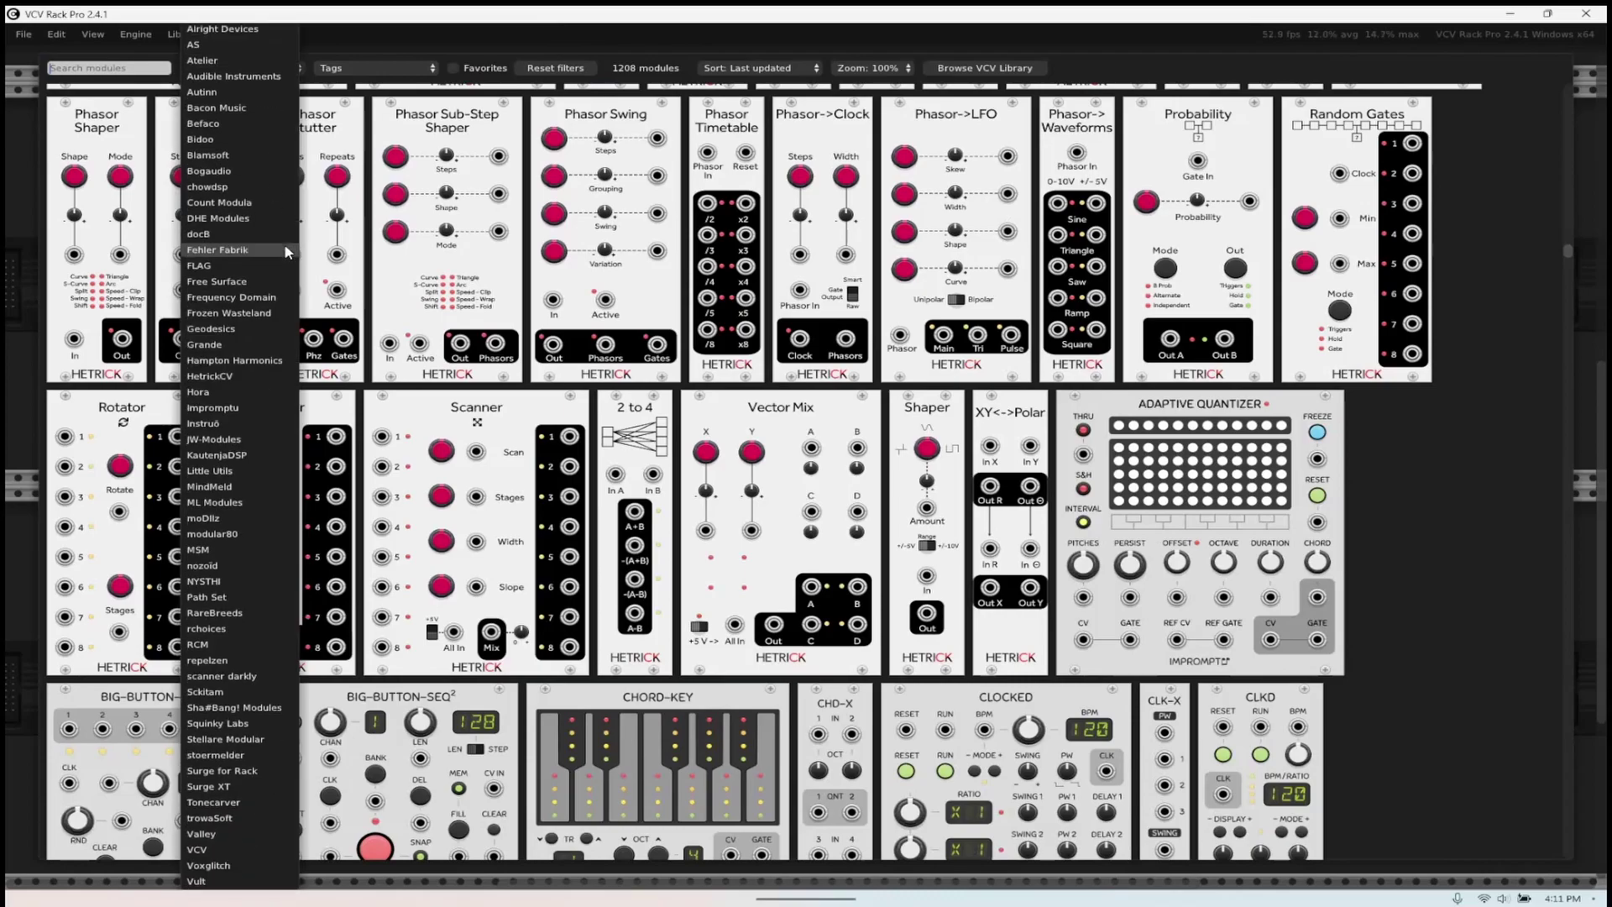
pyautogui.click(250, 425)
pyautogui.scroll(-3, 969, 761)
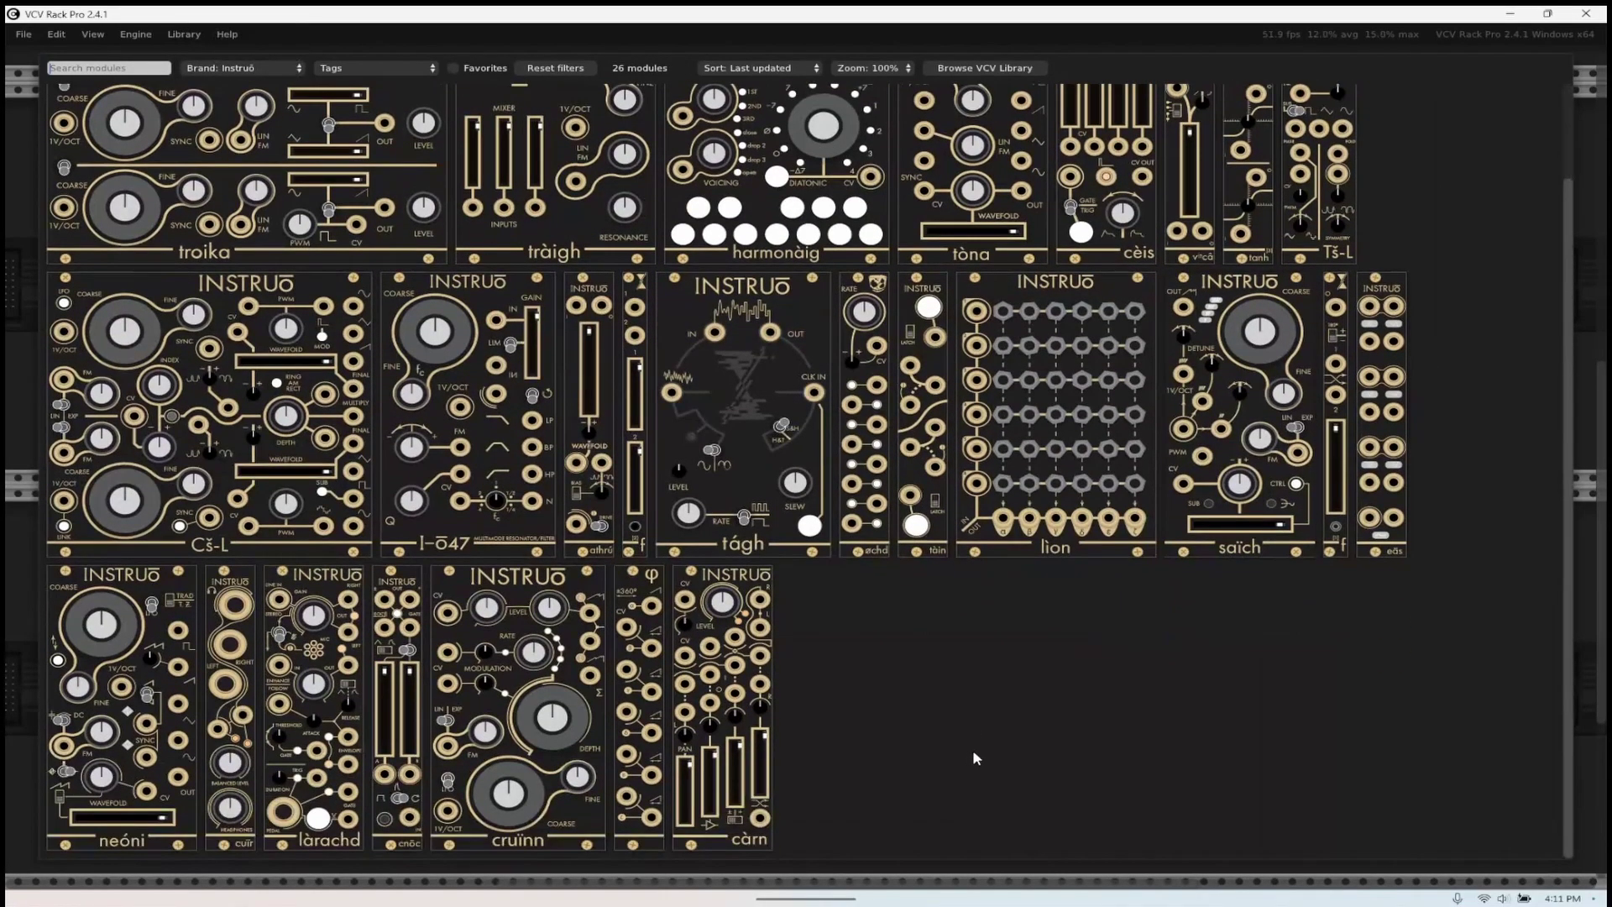
pyautogui.click(1257, 550)
pyautogui.moveTo(570, 466)
pyautogui.mouseDown()
pyautogui.moveTo(695, 466)
pyautogui.moveTo(624, 466)
pyautogui.moveTo(588, 880)
pyautogui.moveTo(623, 863)
pyautogui.moveTo(605, 465)
pyautogui.moveTo(588, 465)
pyautogui.mouseUp()
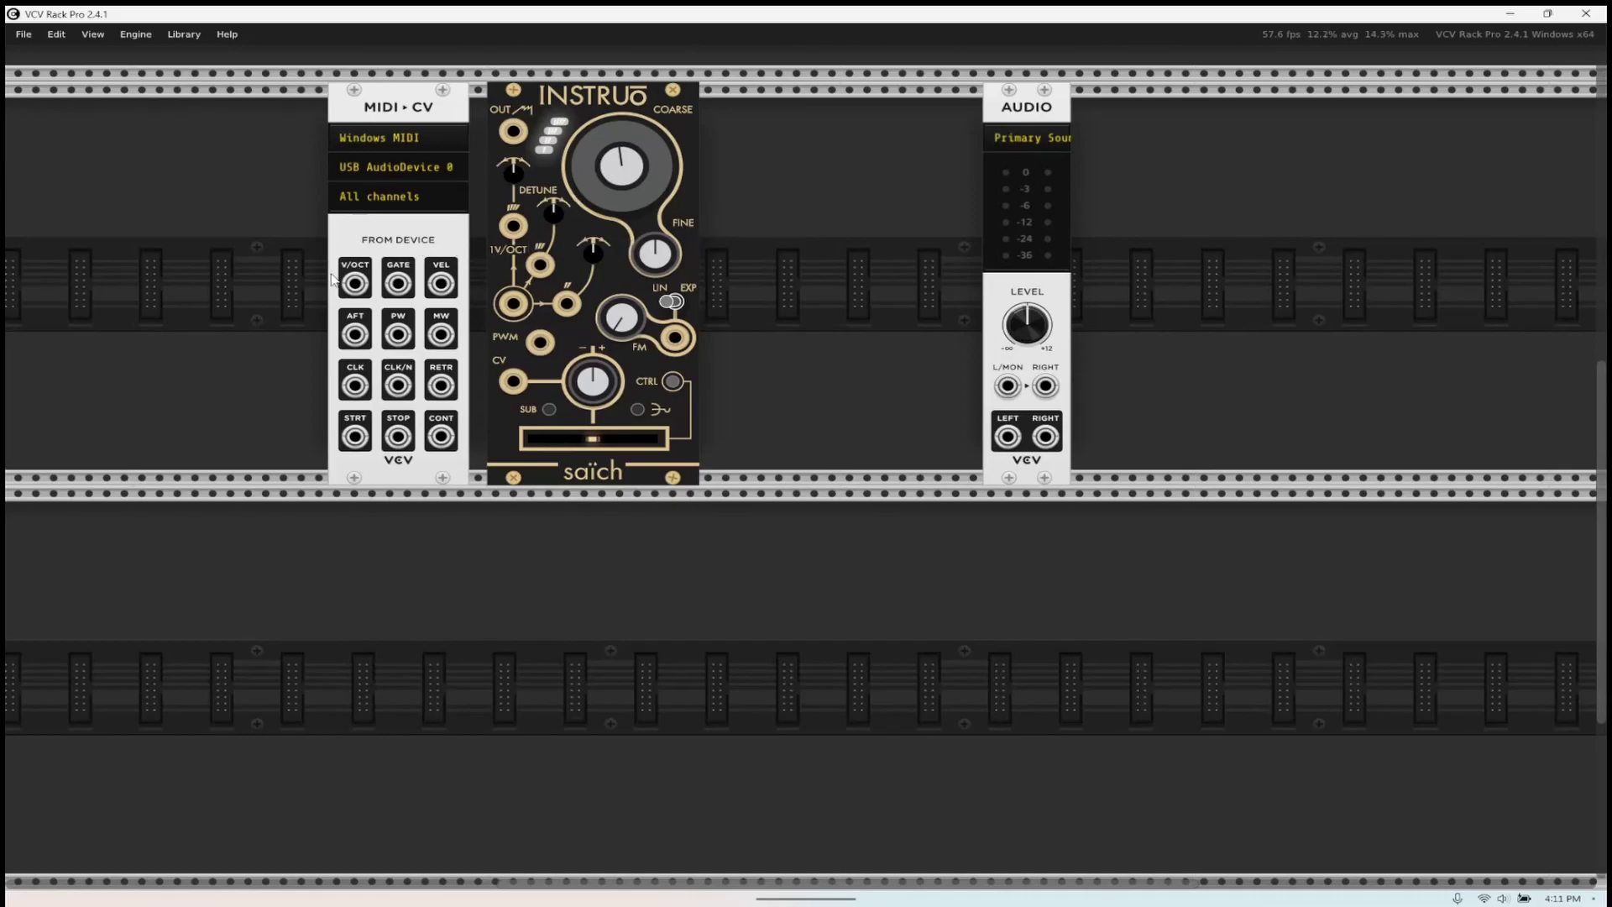
# - Patch the MIDI-CV V/OCT output to the saïch's global 1V/OCT input and move the Audio module farther along the row
pyautogui.moveTo(336, 284); pyautogui.dragTo(512, 303)
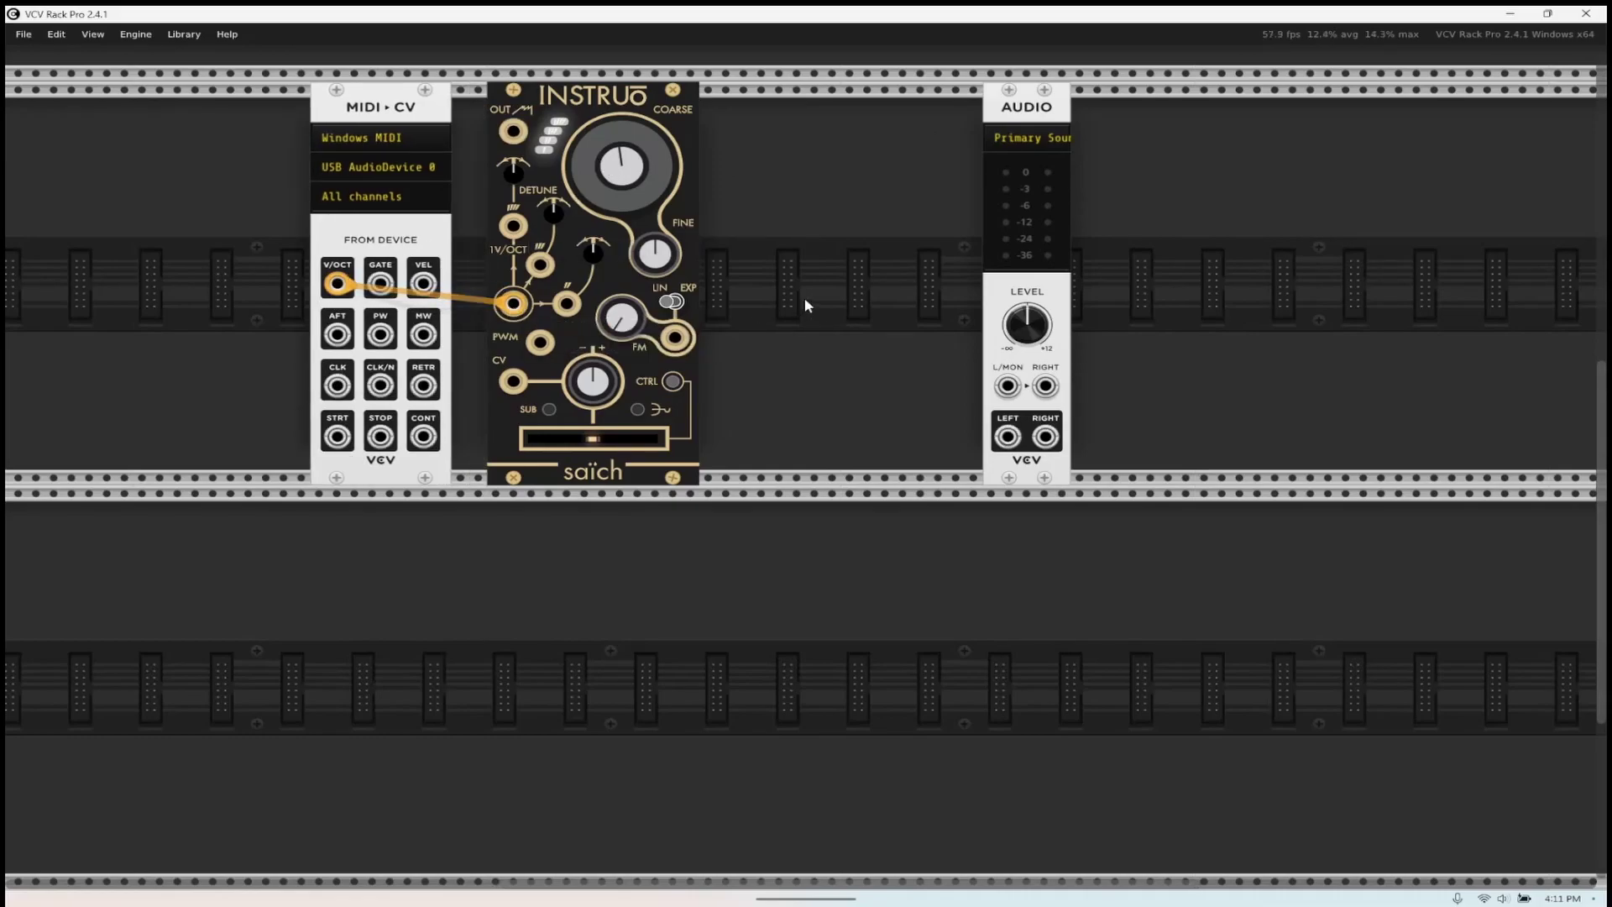
pyautogui.moveTo(1007, 109); pyautogui.dragTo(1175, 130)
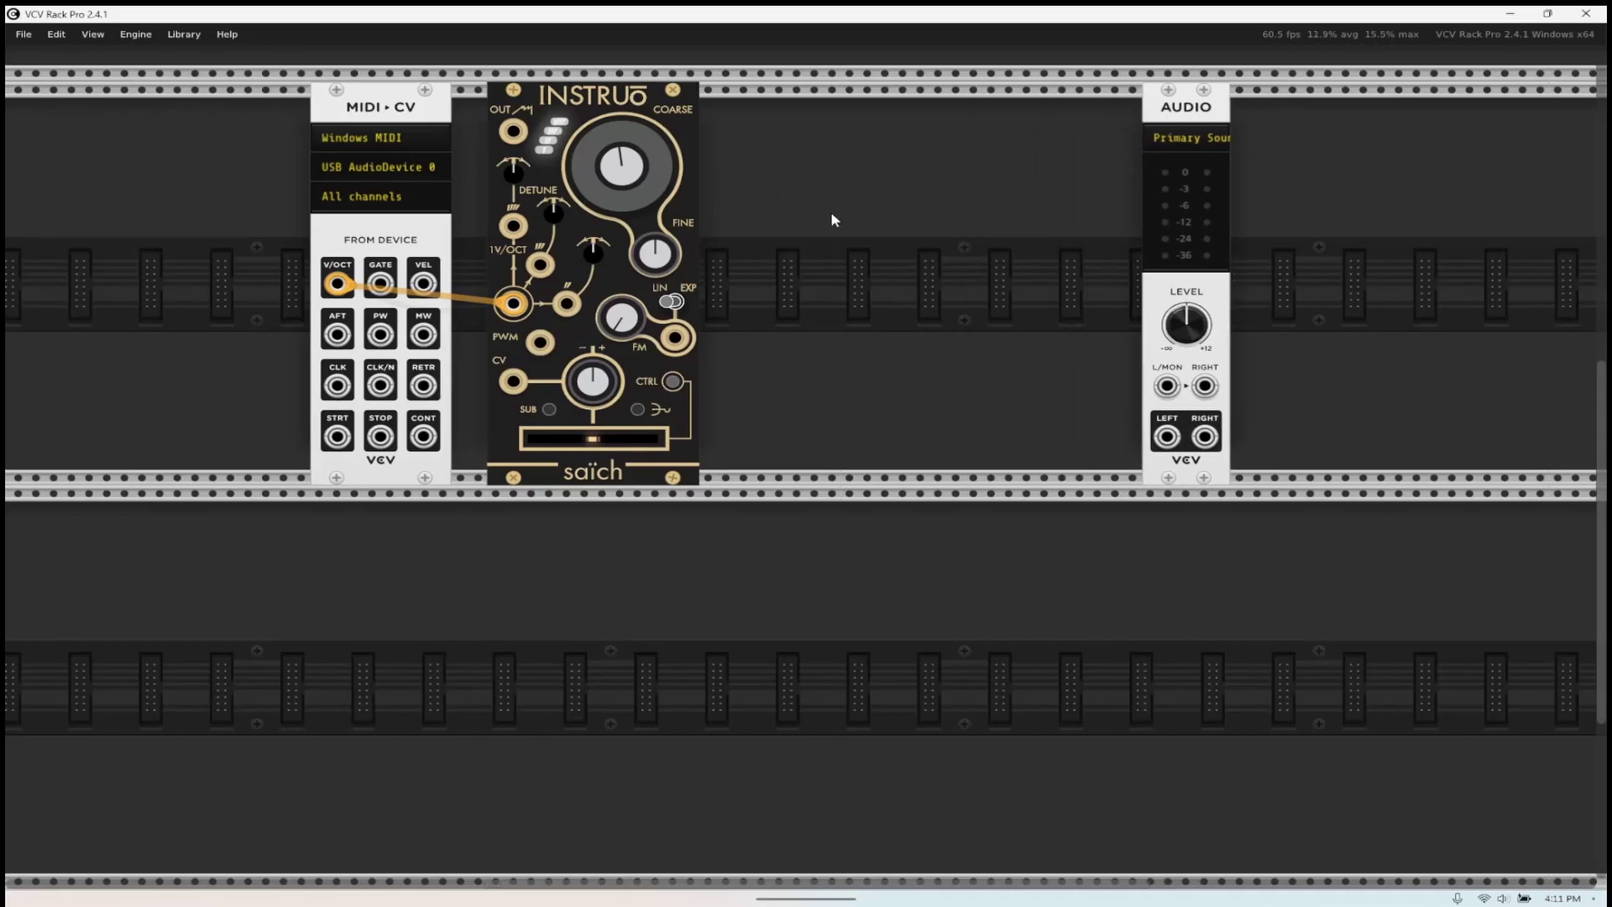
# - Remove the brand filter, search the modules for "vca", and add the VCV VCA module after the saïch
pyautogui.rightClick(772, 277)
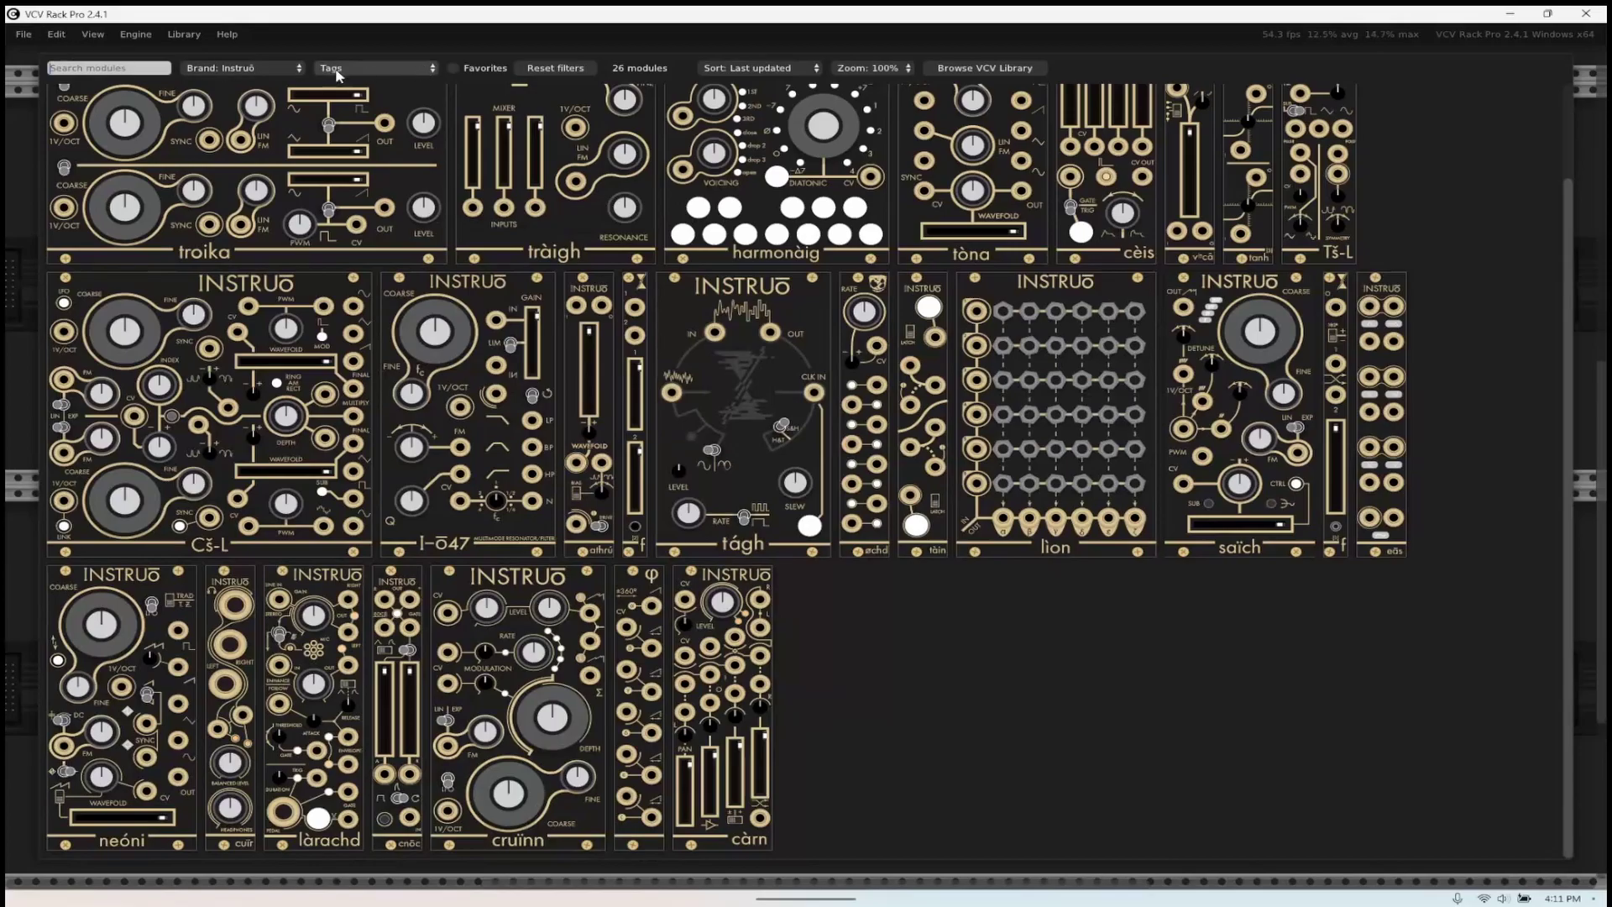
pyautogui.click(275, 67)
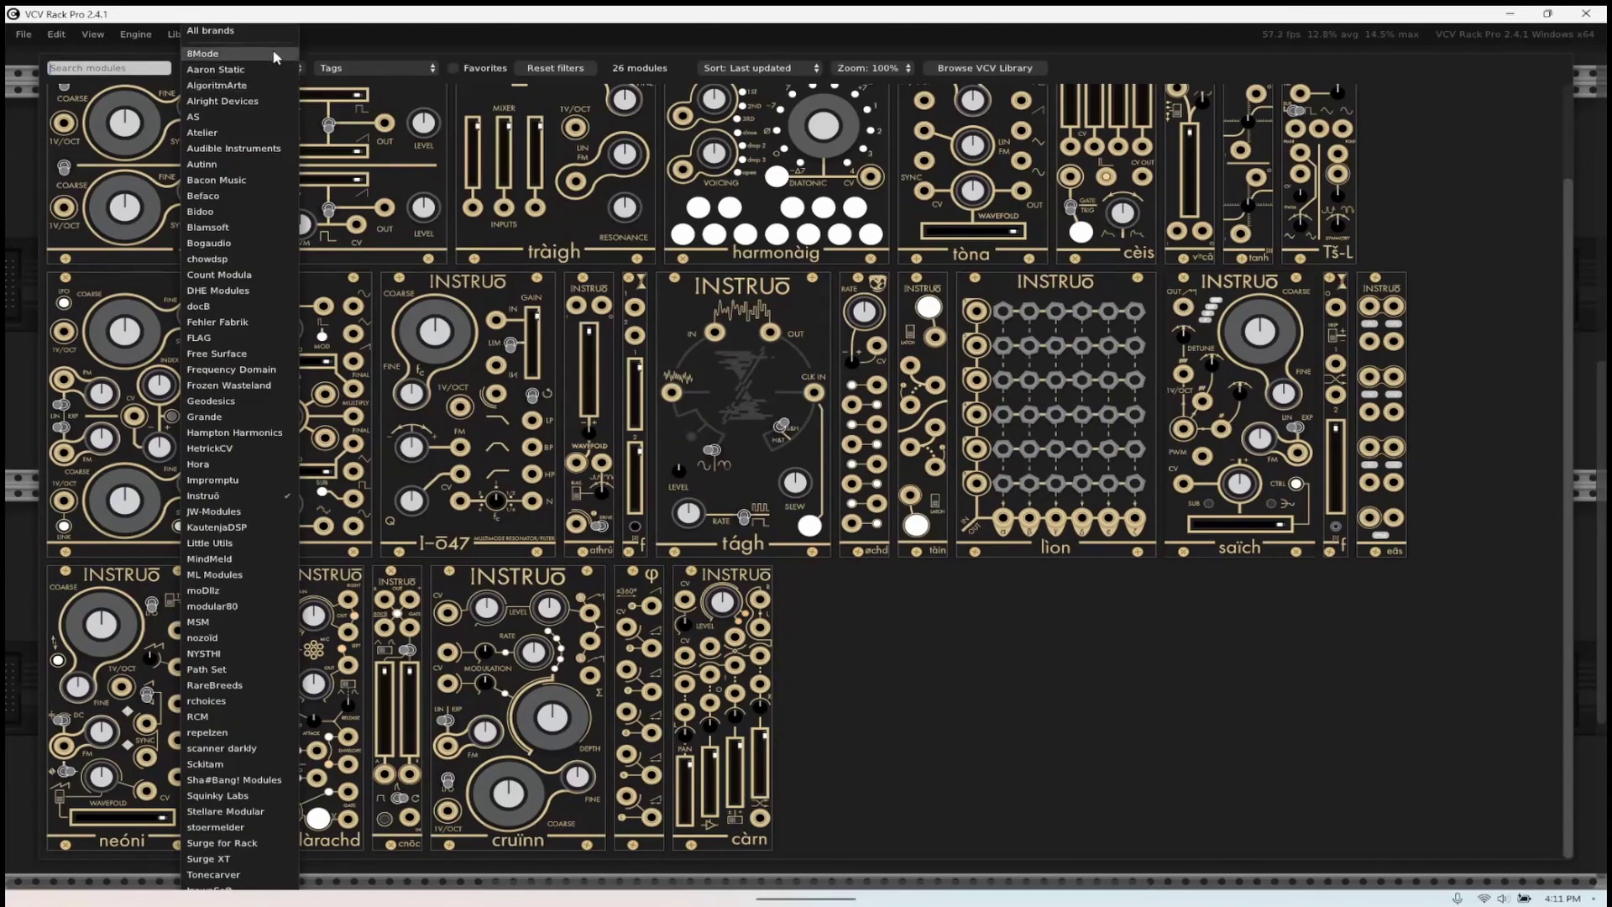
pyautogui.click(244, 34)
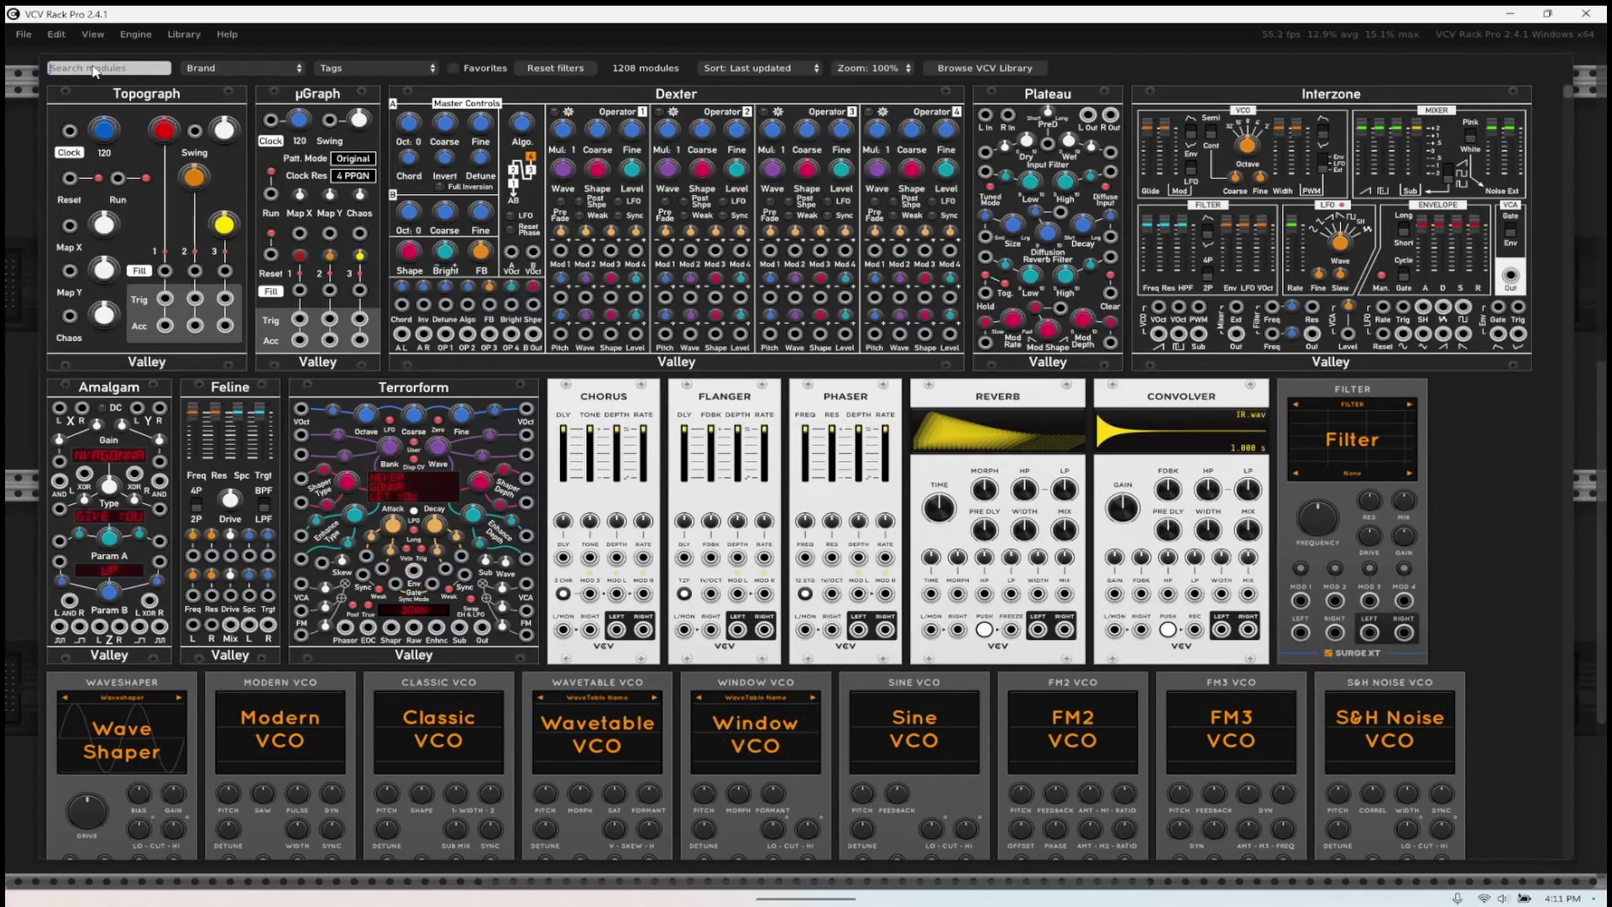
pyautogui.write('v')
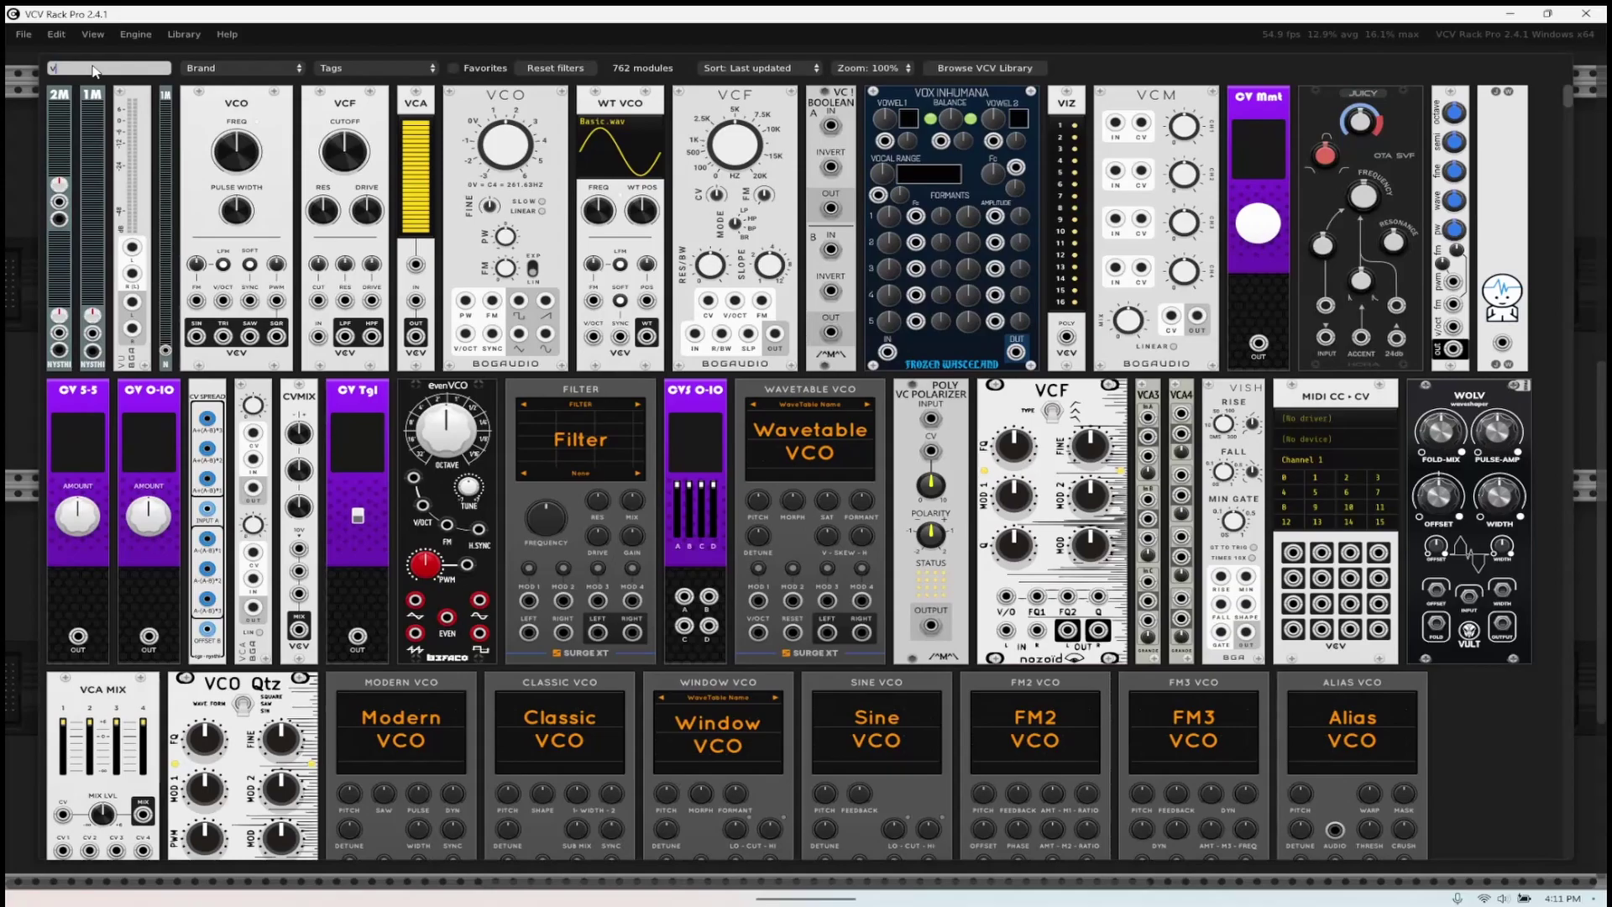
pyautogui.write('ca')
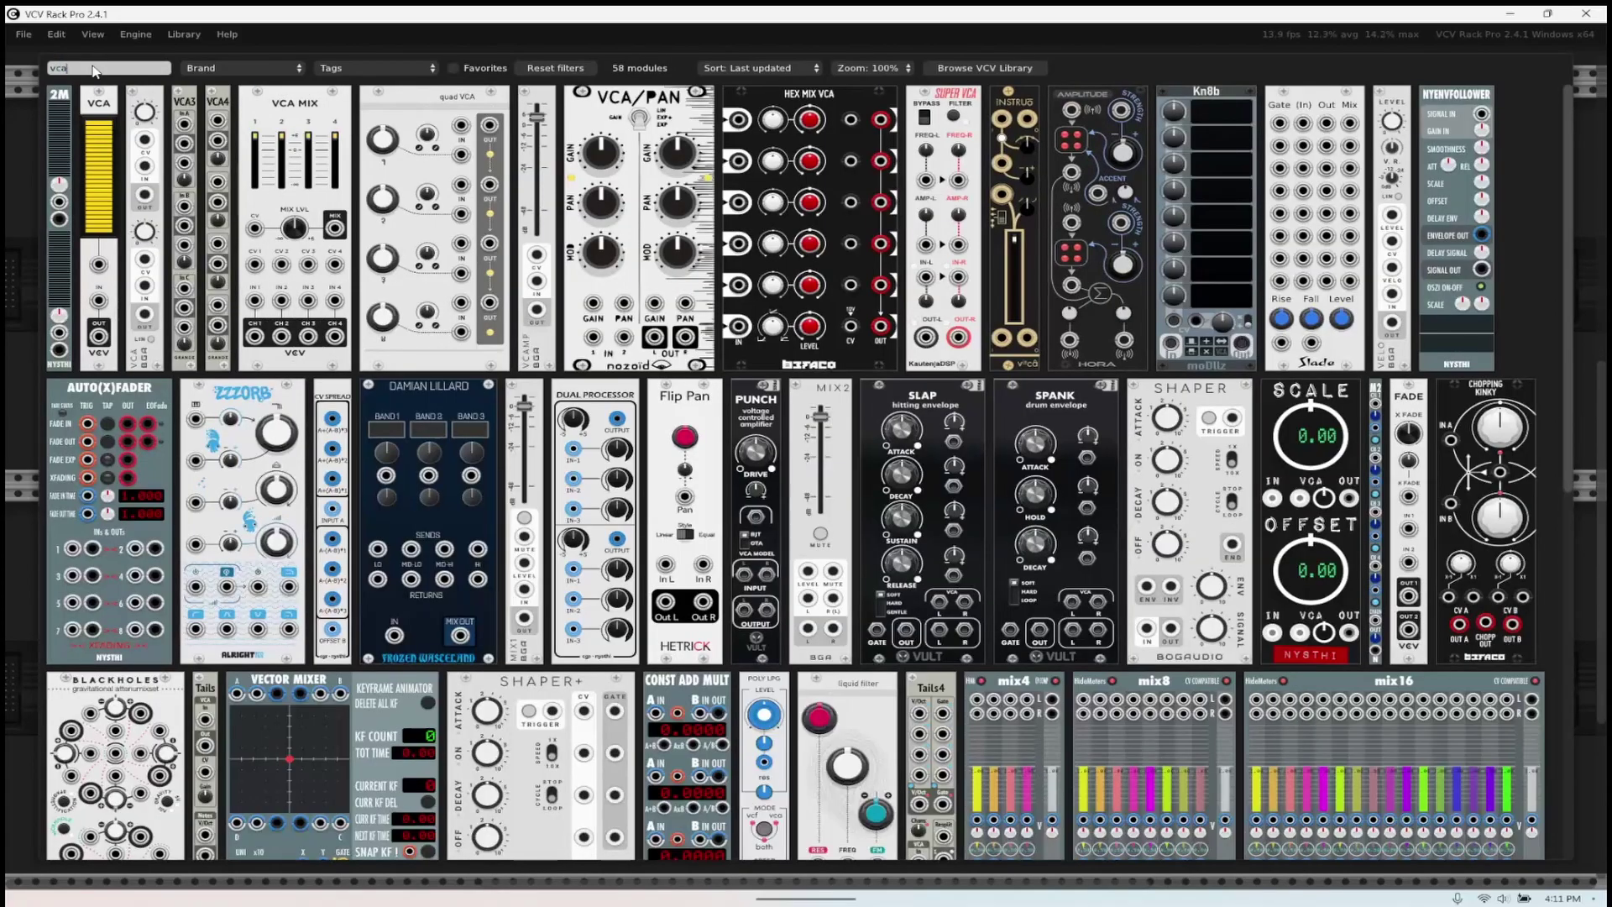
pyautogui.click(88, 104)
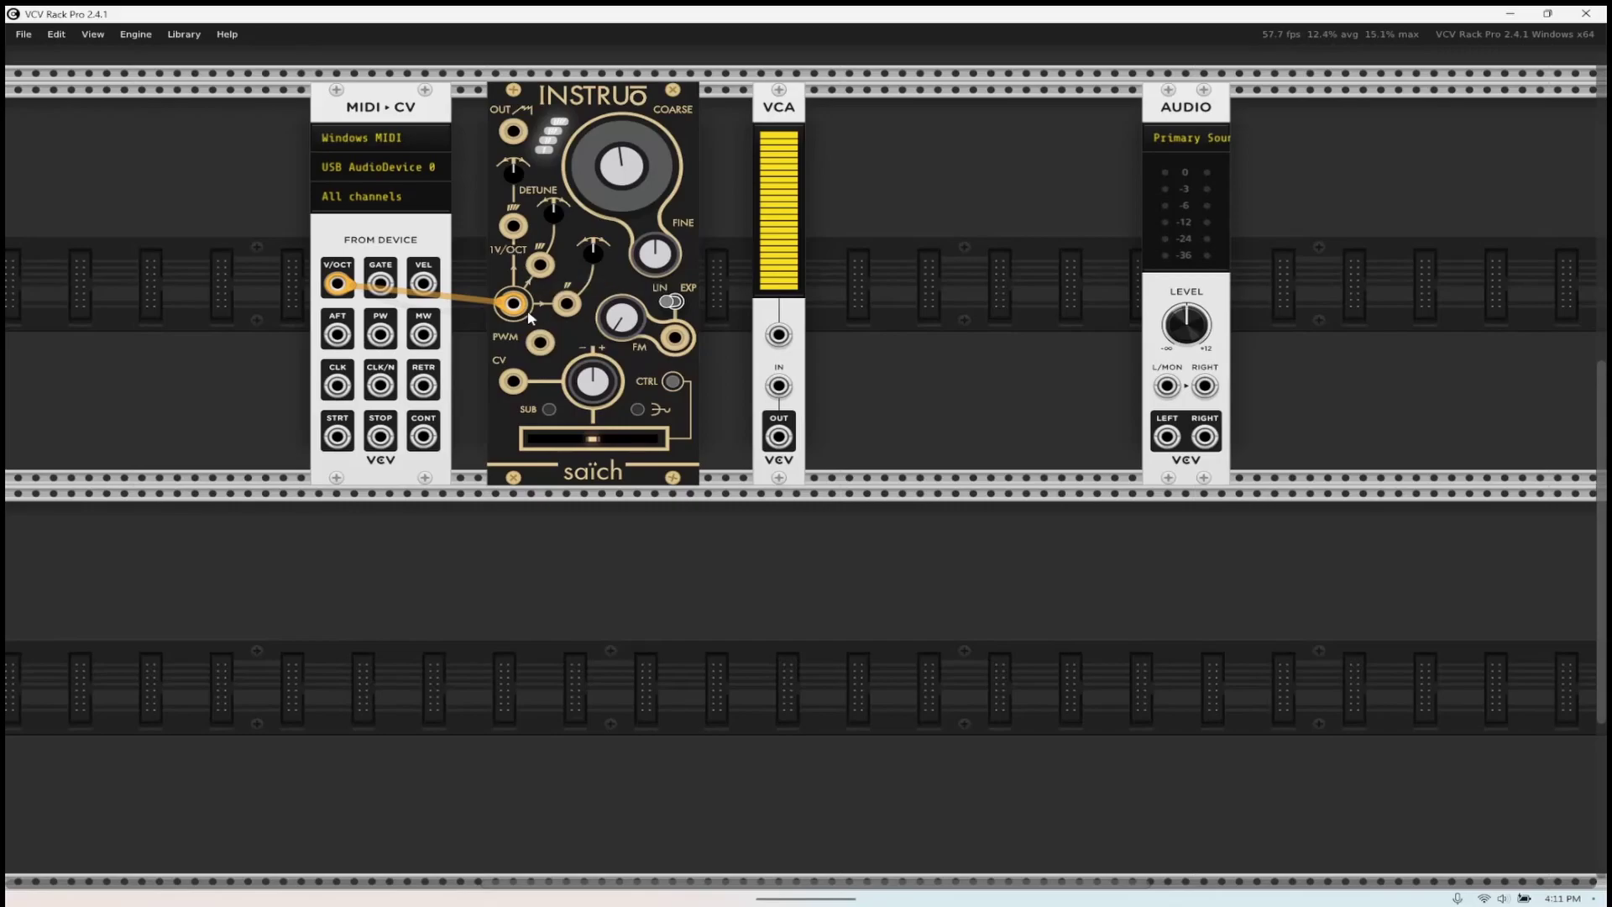
# - Route the saïch output through the VCA into the Audio module's L/MON input and lower the VCA level to zero
pyautogui.moveTo(513, 132); pyautogui.dragTo(1166, 390)
pyautogui.moveTo(779, 210); pyautogui.dragTo(779, 298)
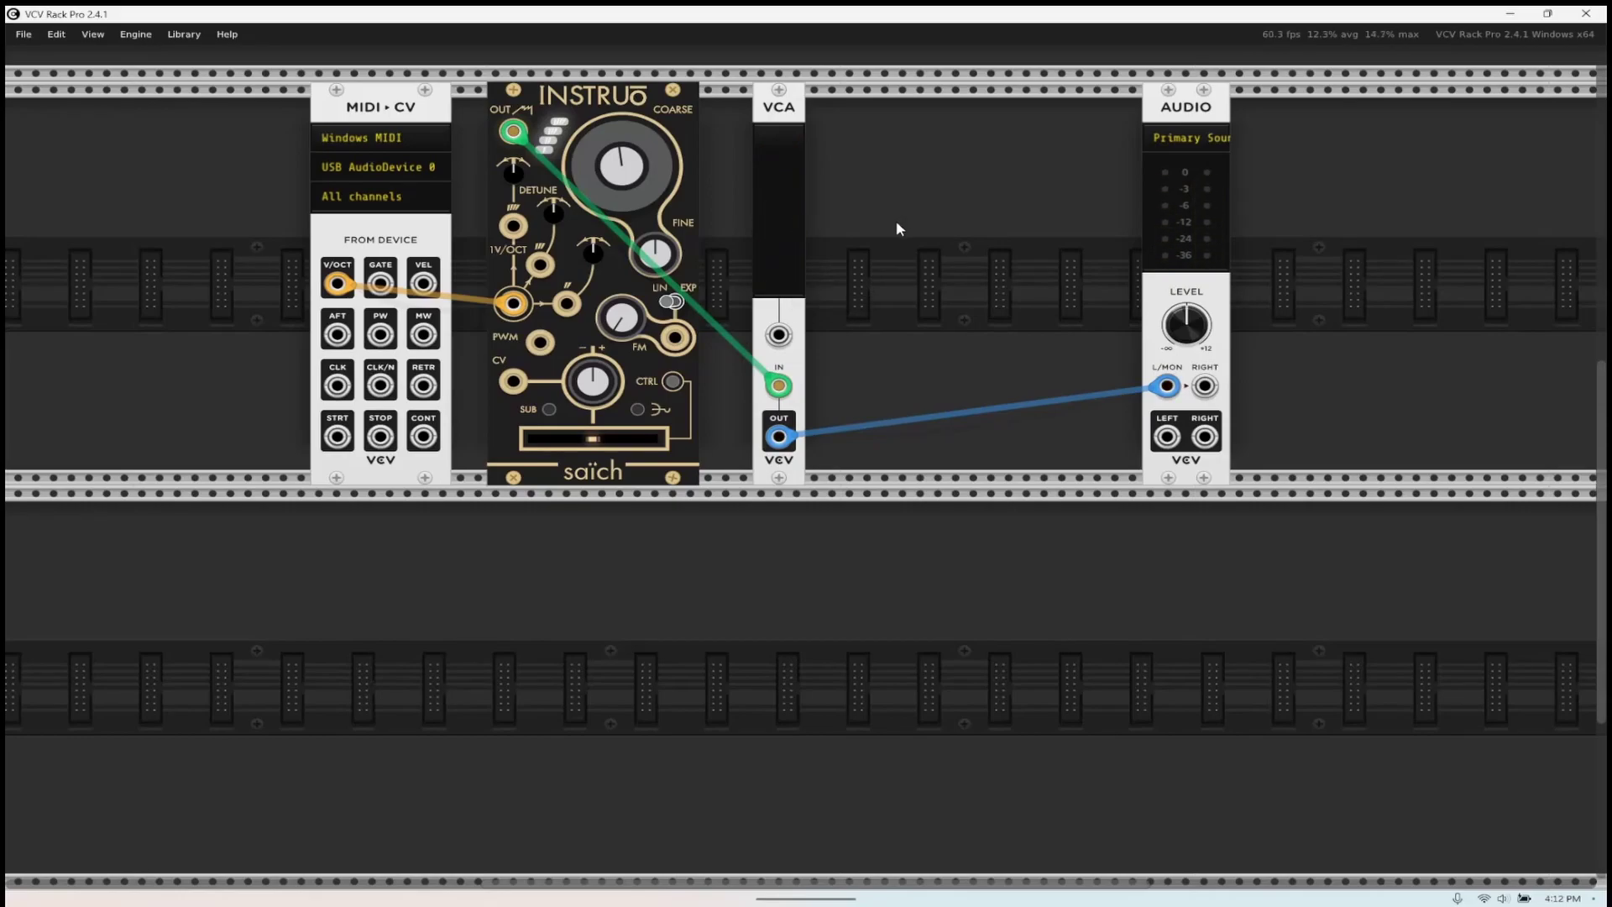
pyautogui.keyDown('ctrl'); pyautogui.click(764, 265); pyautogui.keyUp('ctrl')
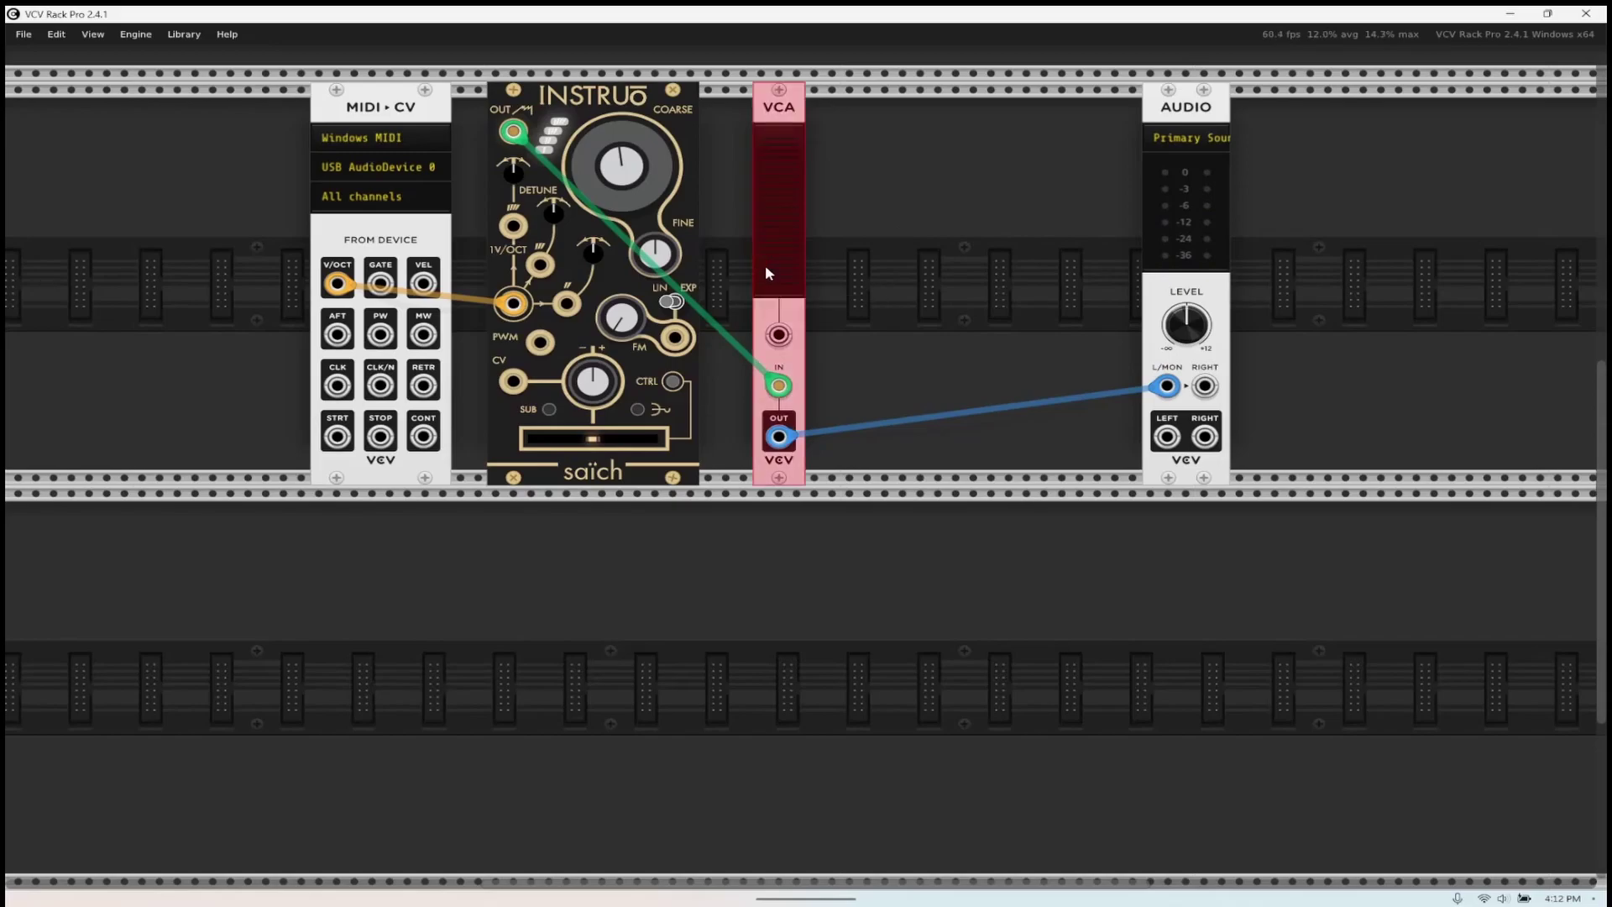
pyautogui.click(901, 293)
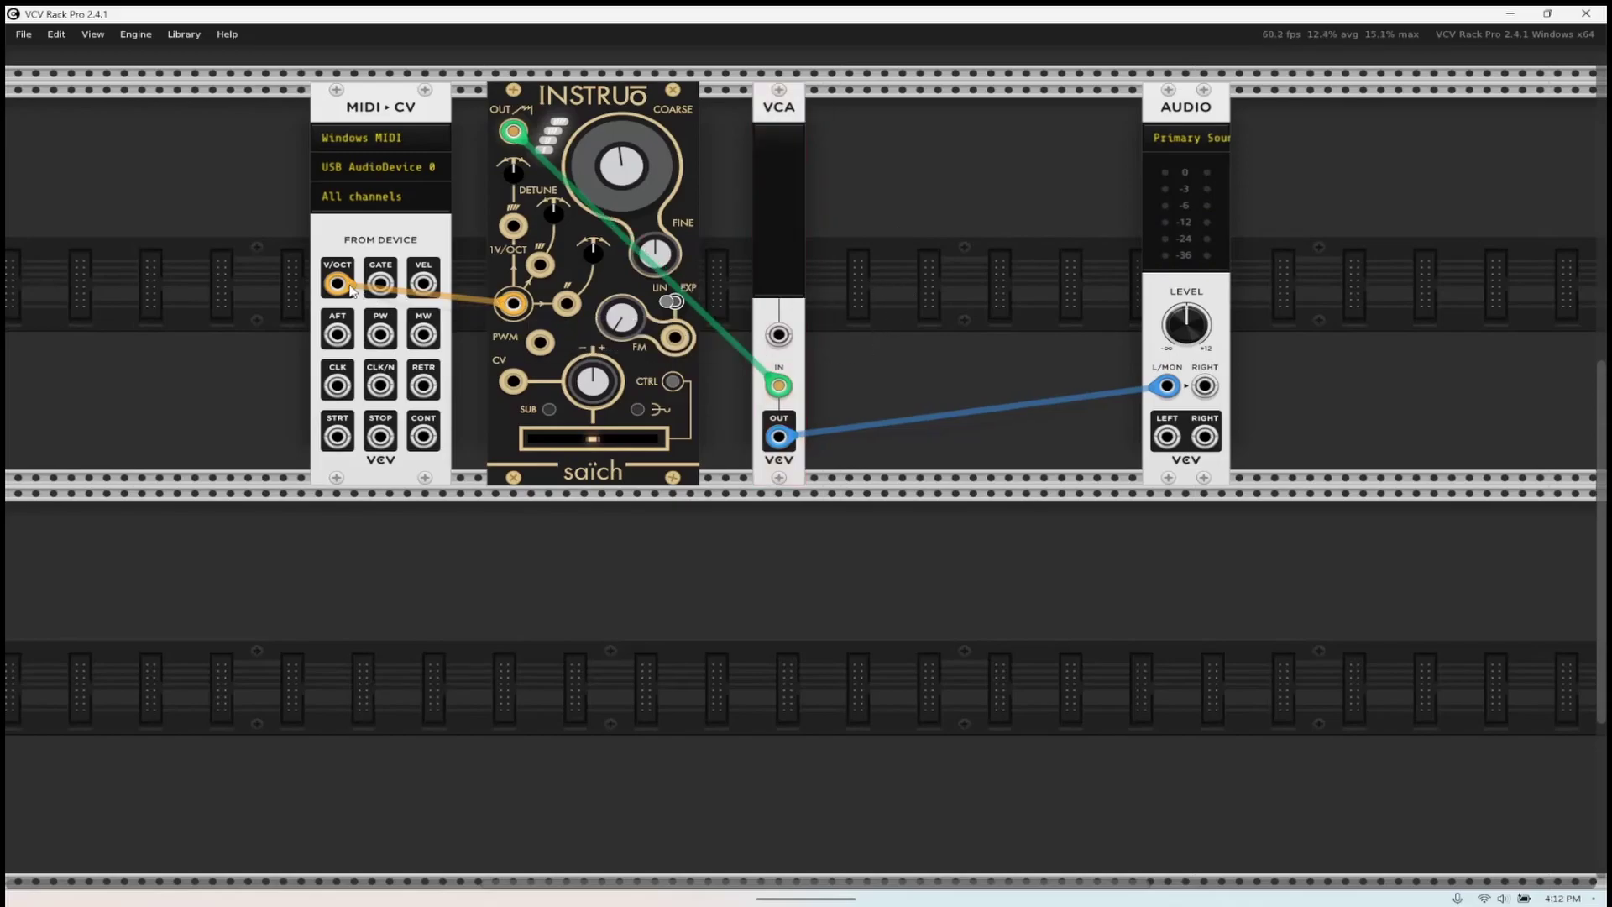
# - Patch the MIDI-CV GATE output to the VCA's CV input and raise the VCA level to about 47%
pyautogui.moveTo(377, 284); pyautogui.dragTo(780, 336)
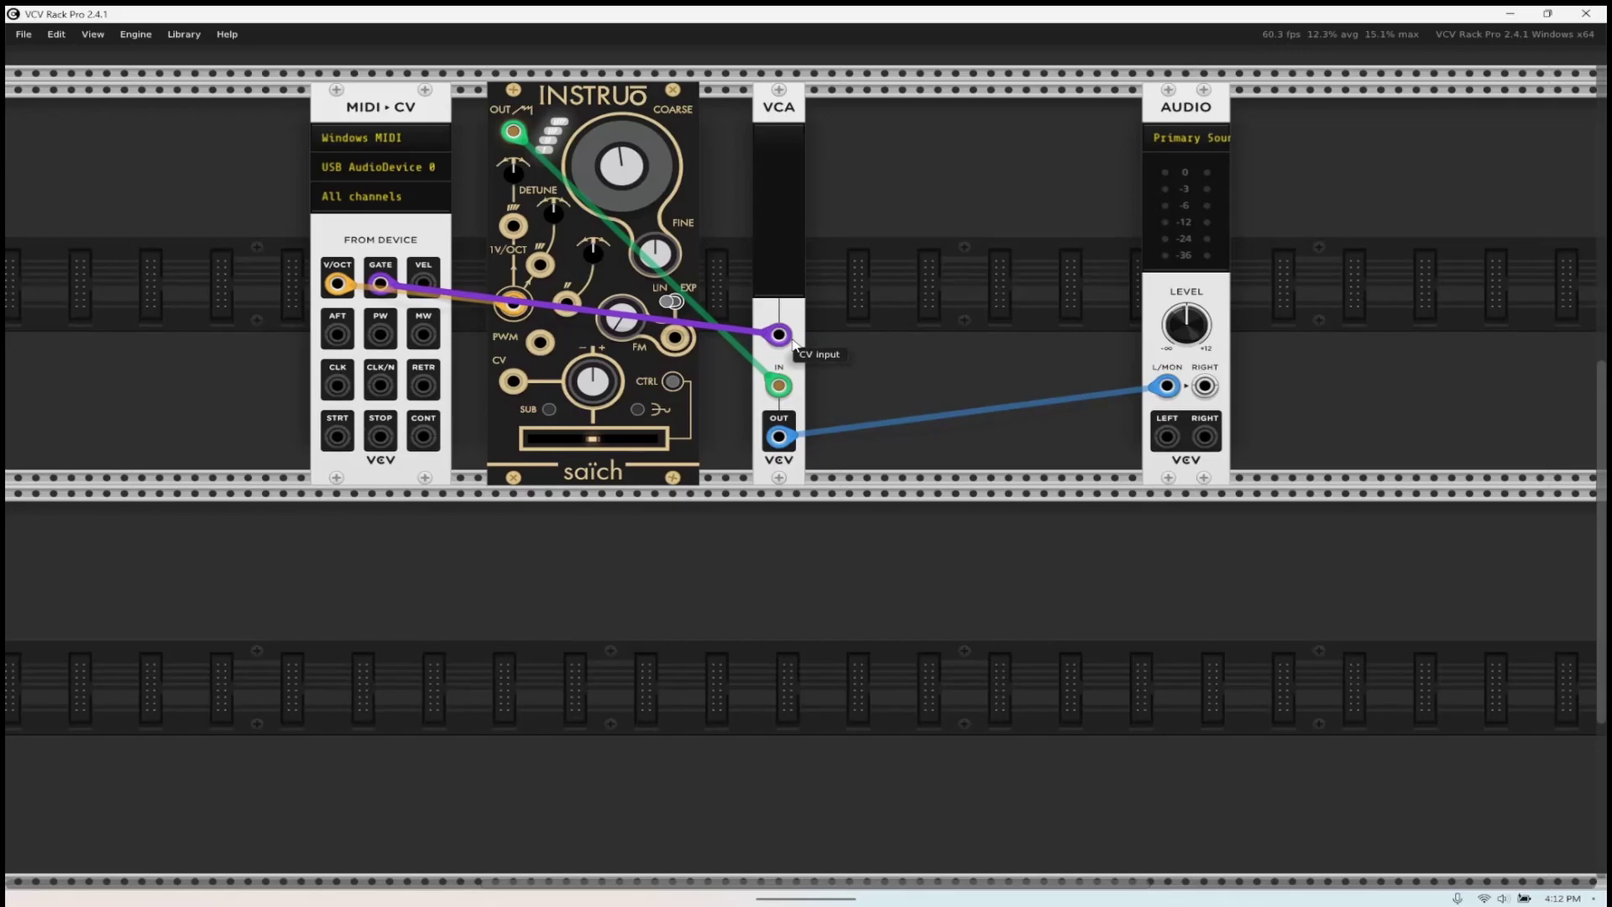
pyautogui.moveTo(781, 289)
pyautogui.mouseDown()
pyautogui.moveTo(783, 256)
pyautogui.moveTo(785, 272)
pyautogui.mouseUp()
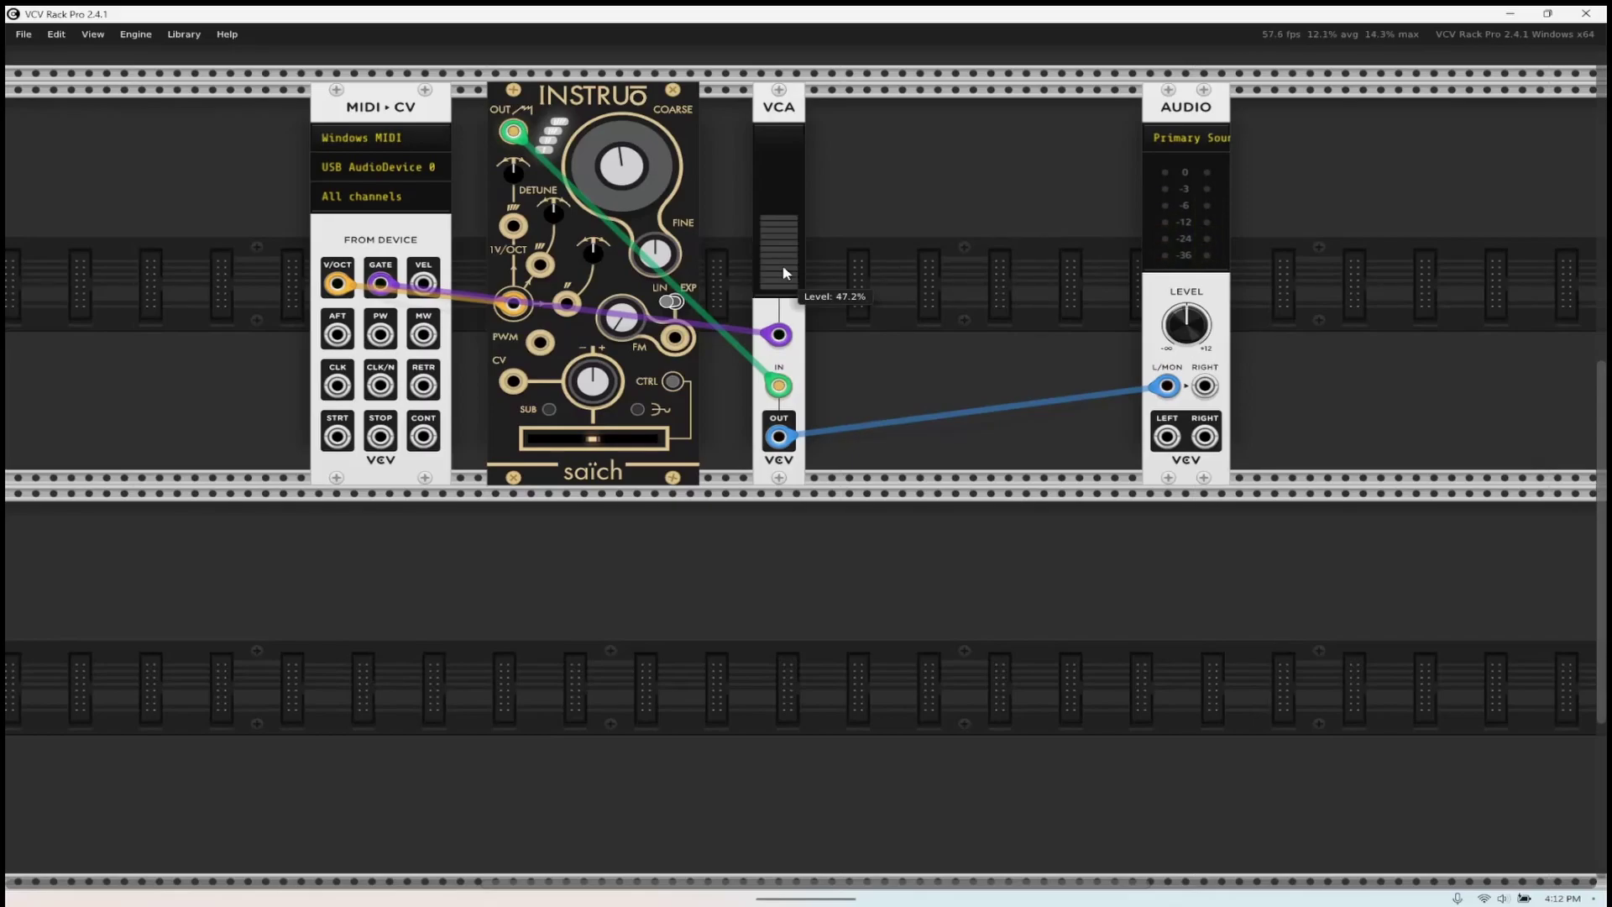
# - Lower the saïch's coarse pitch and move the V/OCT cable from its global input to its uppermost voice pitch input
pyautogui.moveTo(660, 193); pyautogui.dragTo(618, 185)
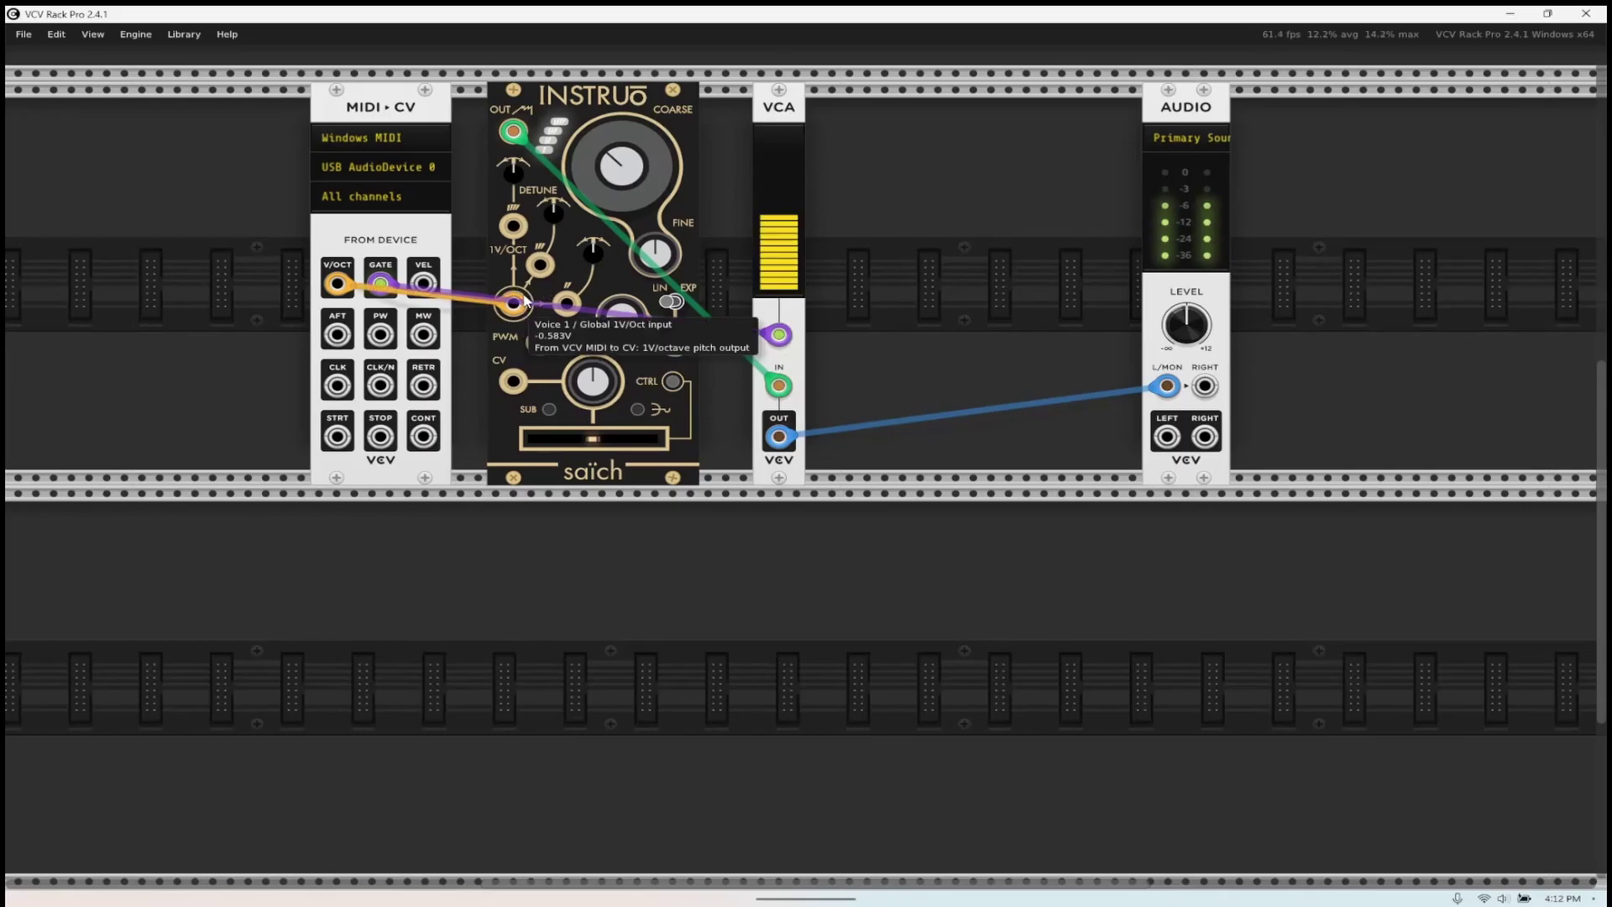
pyautogui.moveTo(513, 303); pyautogui.dragTo(513, 225)
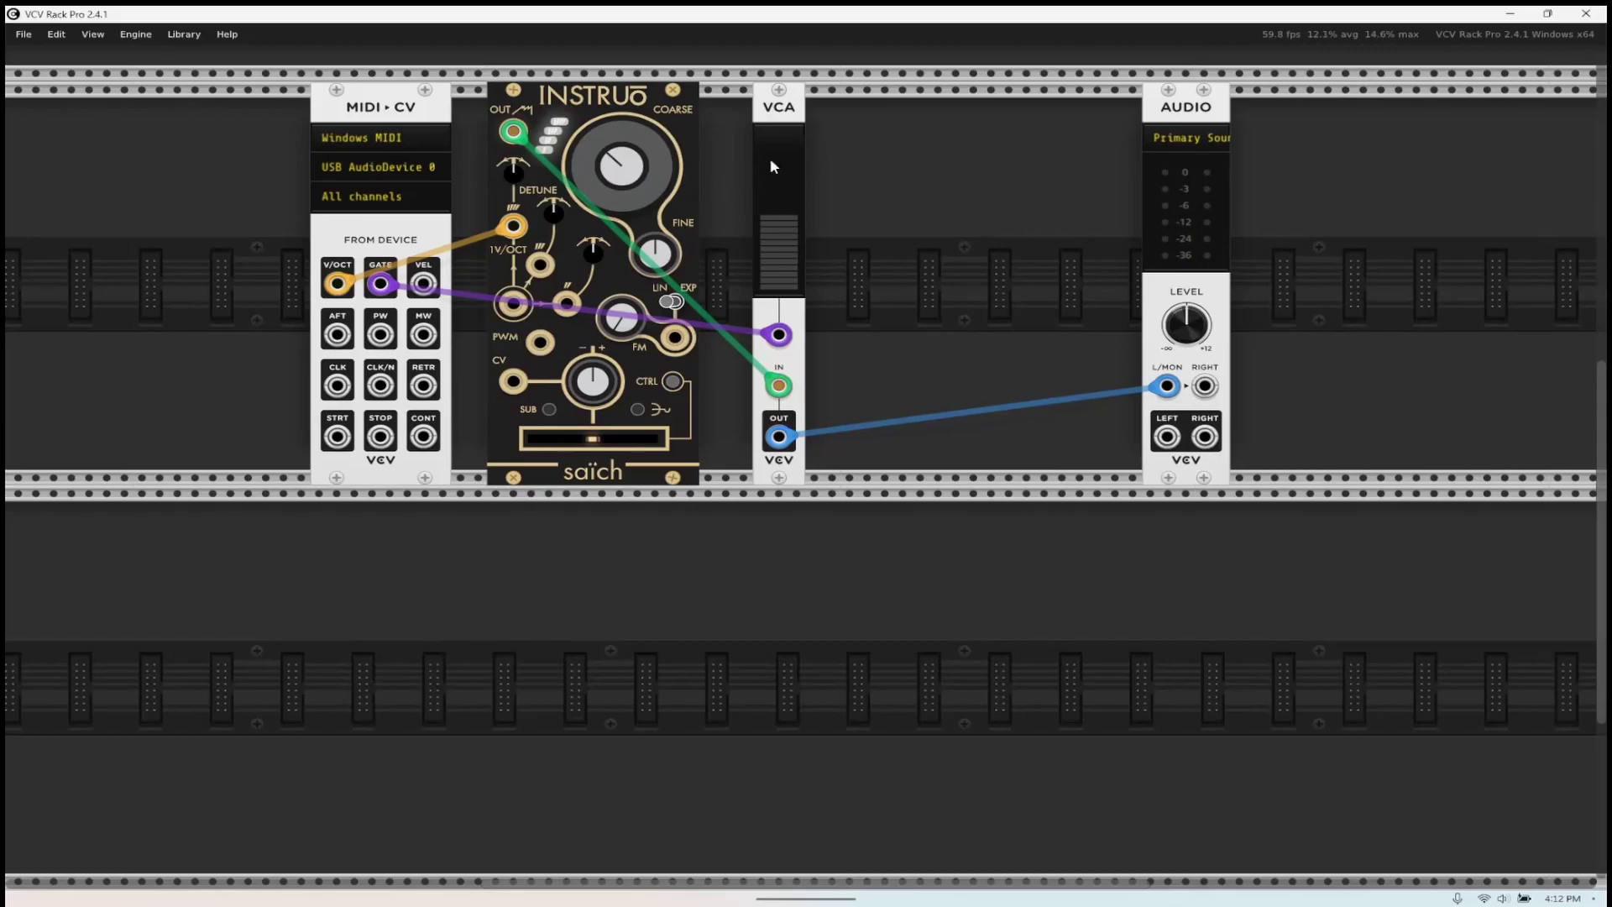
# - Shift the VCA toward the Audio module, search for "ads", and add the VCV ADSR EG between the saïch and the VCA
pyautogui.moveTo(783, 119); pyautogui.dragTo(920, 172)
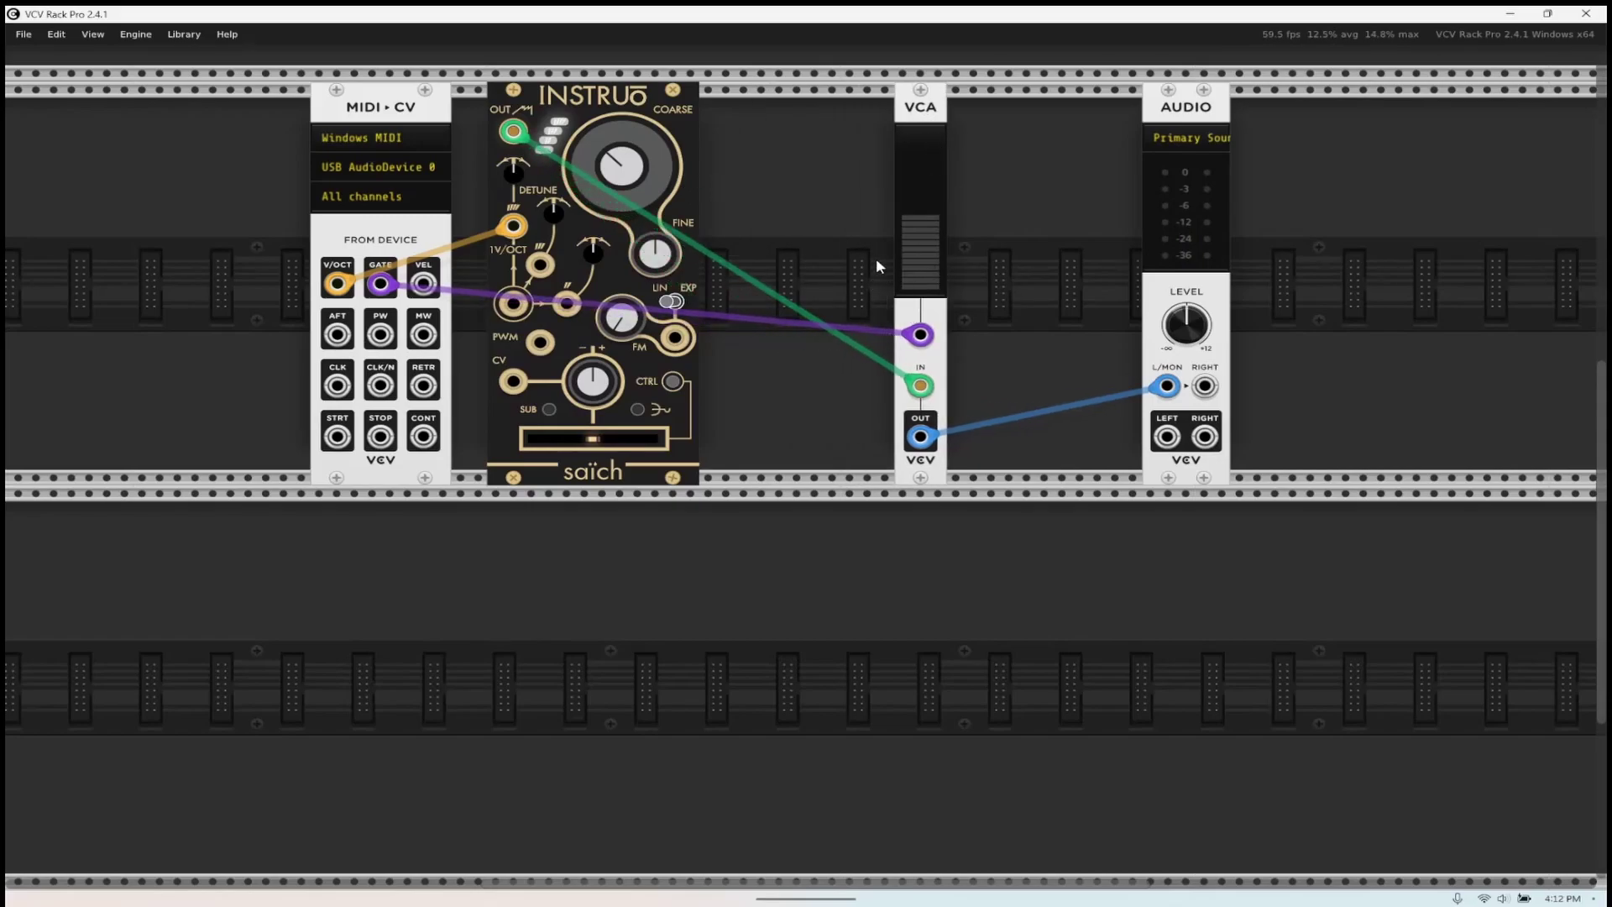
pyautogui.rightClick(849, 245)
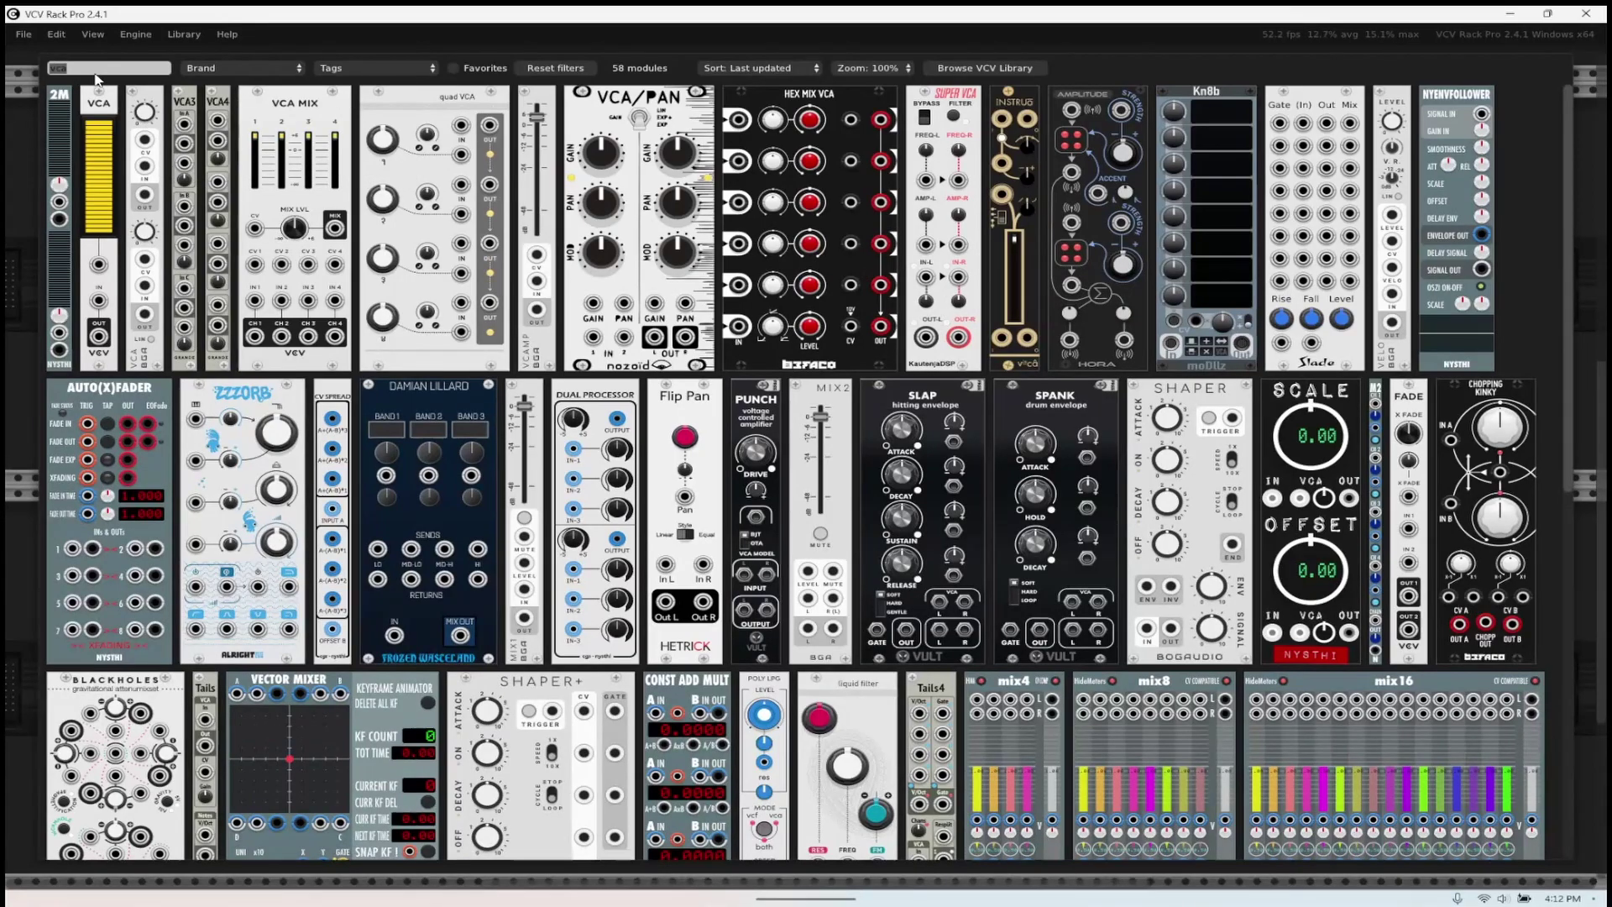
pyautogui.write('ads')
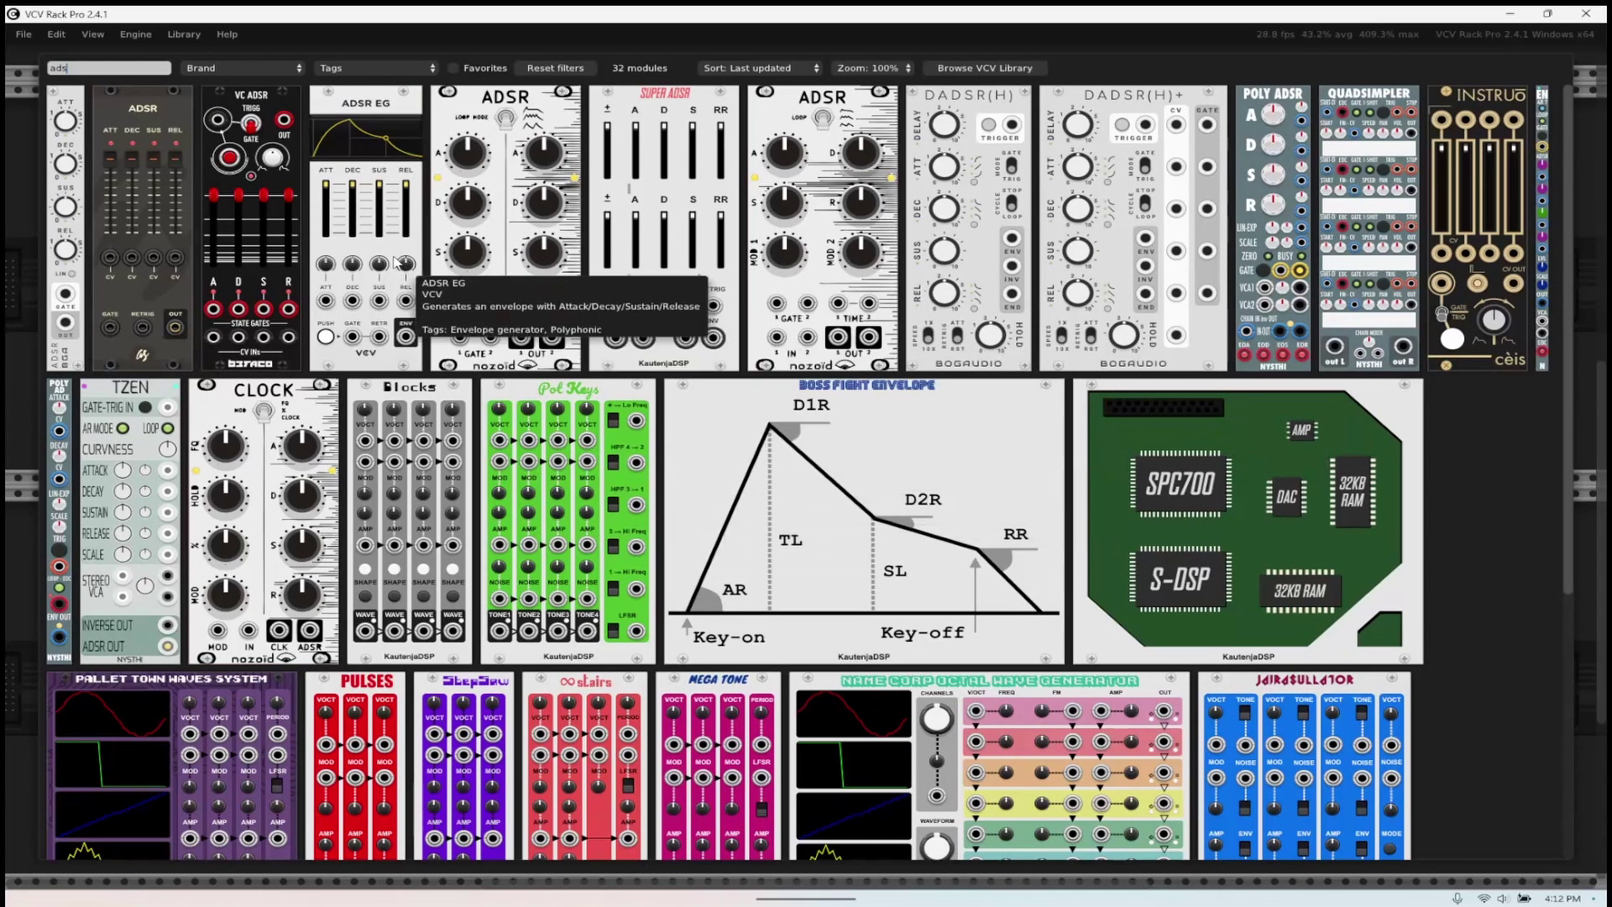
pyautogui.click(357, 122)
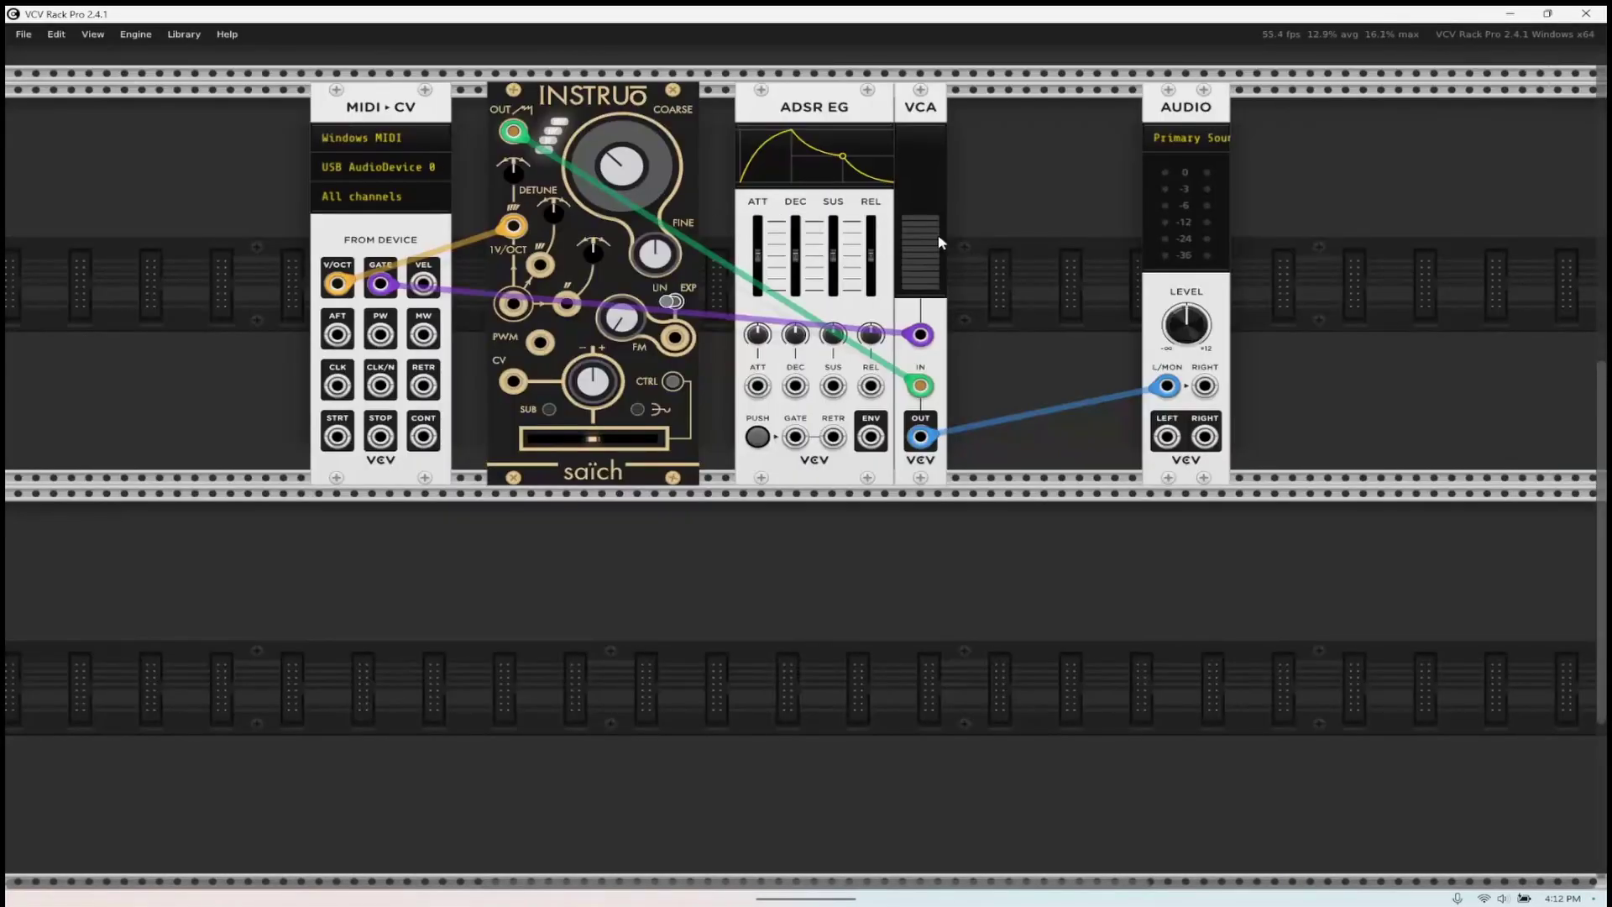
pyautogui.moveTo(797, 106); pyautogui.dragTo(807, 149)
# - Patch GATE into the ADSR EG and its ENV output into the VCA's CV input, with minimum attack and a shorter release
pyautogui.moveTo(869, 437); pyautogui.dragTo(860, 428)
pyautogui.moveTo(920, 334)
pyautogui.mouseDown()
pyautogui.moveTo(881, 395)
pyautogui.moveTo(820, 444)
pyautogui.moveTo(795, 437)
pyautogui.moveTo(920, 334)
pyautogui.mouseUp()
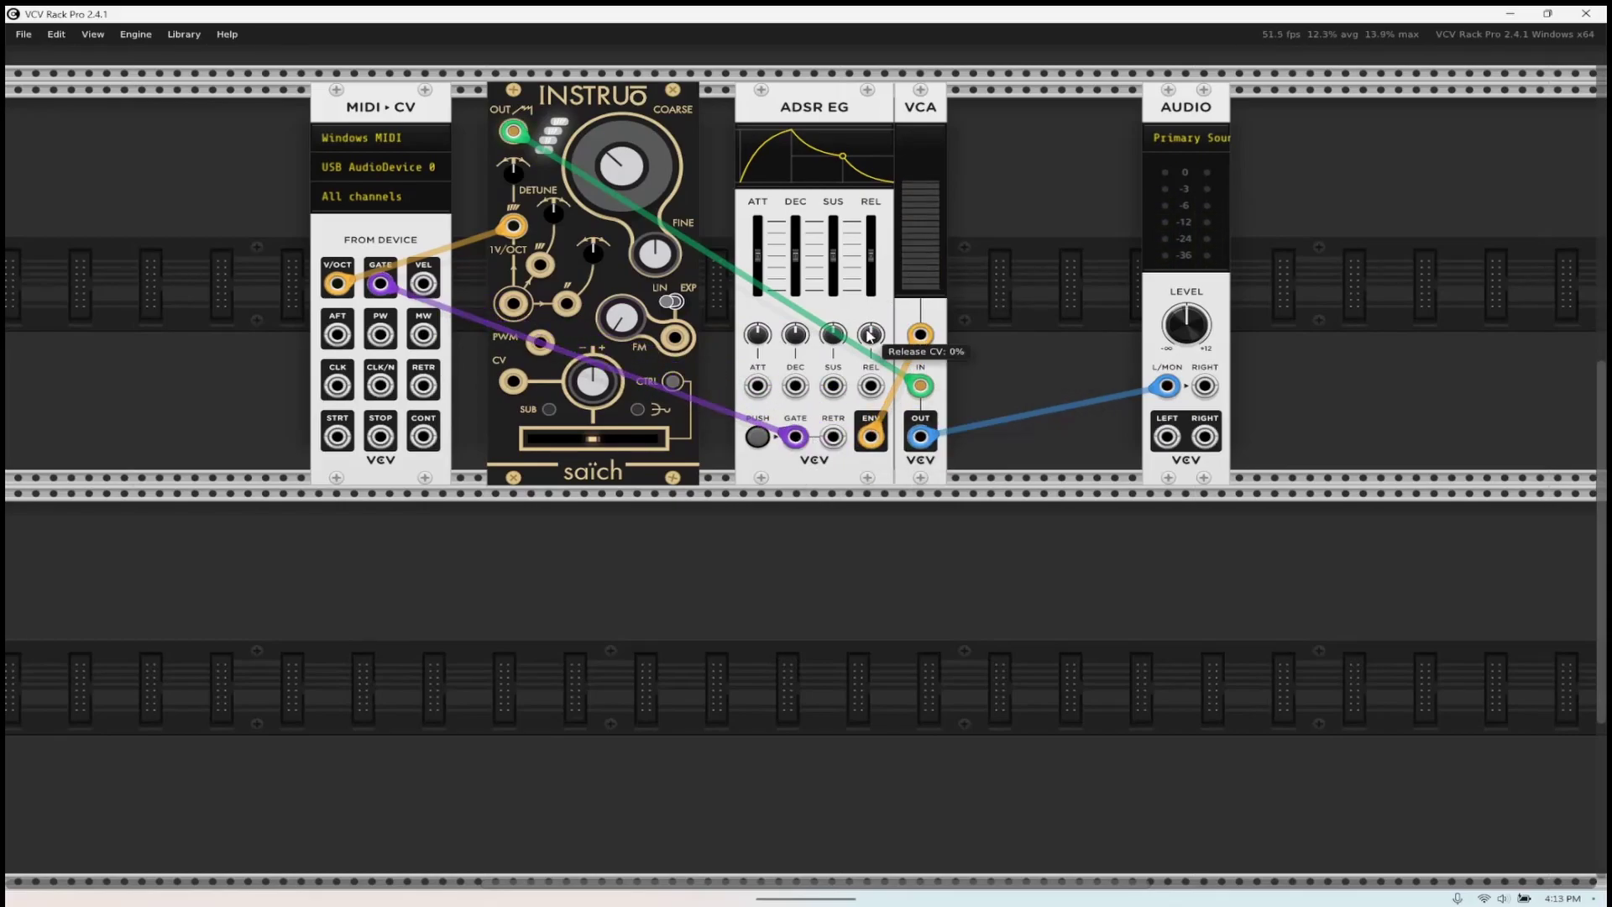
pyautogui.moveTo(805, 265); pyautogui.dragTo(873, 276)
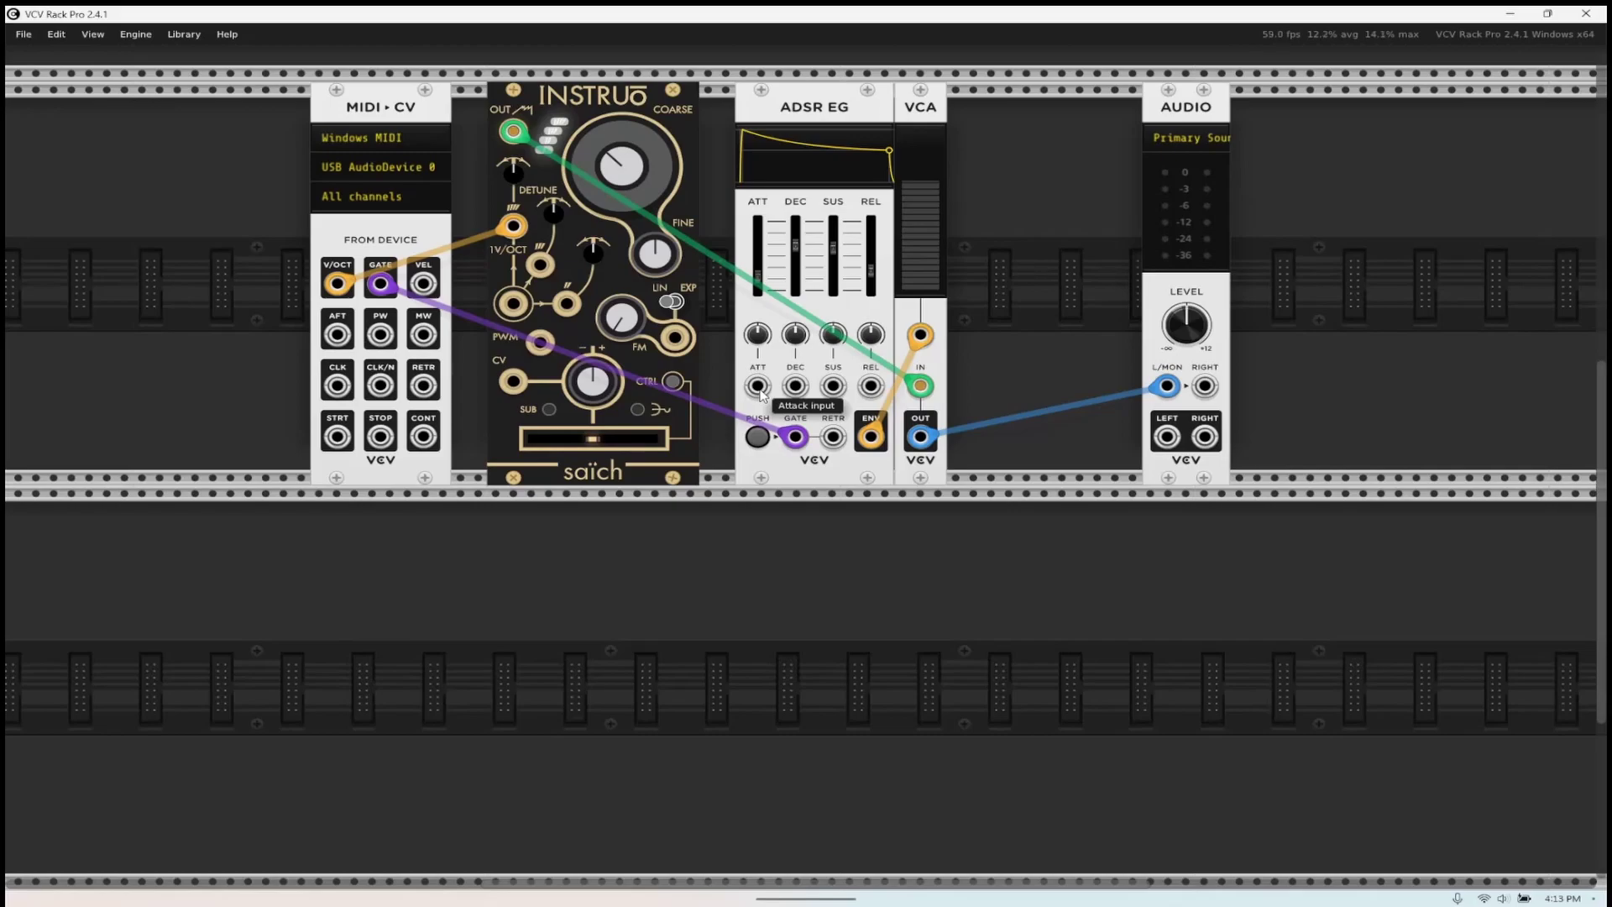
# - Replace the module search with "lf" and add the VCV LFO to the lower row beneath the ADSR EG
pyautogui.rightClick(732, 606)
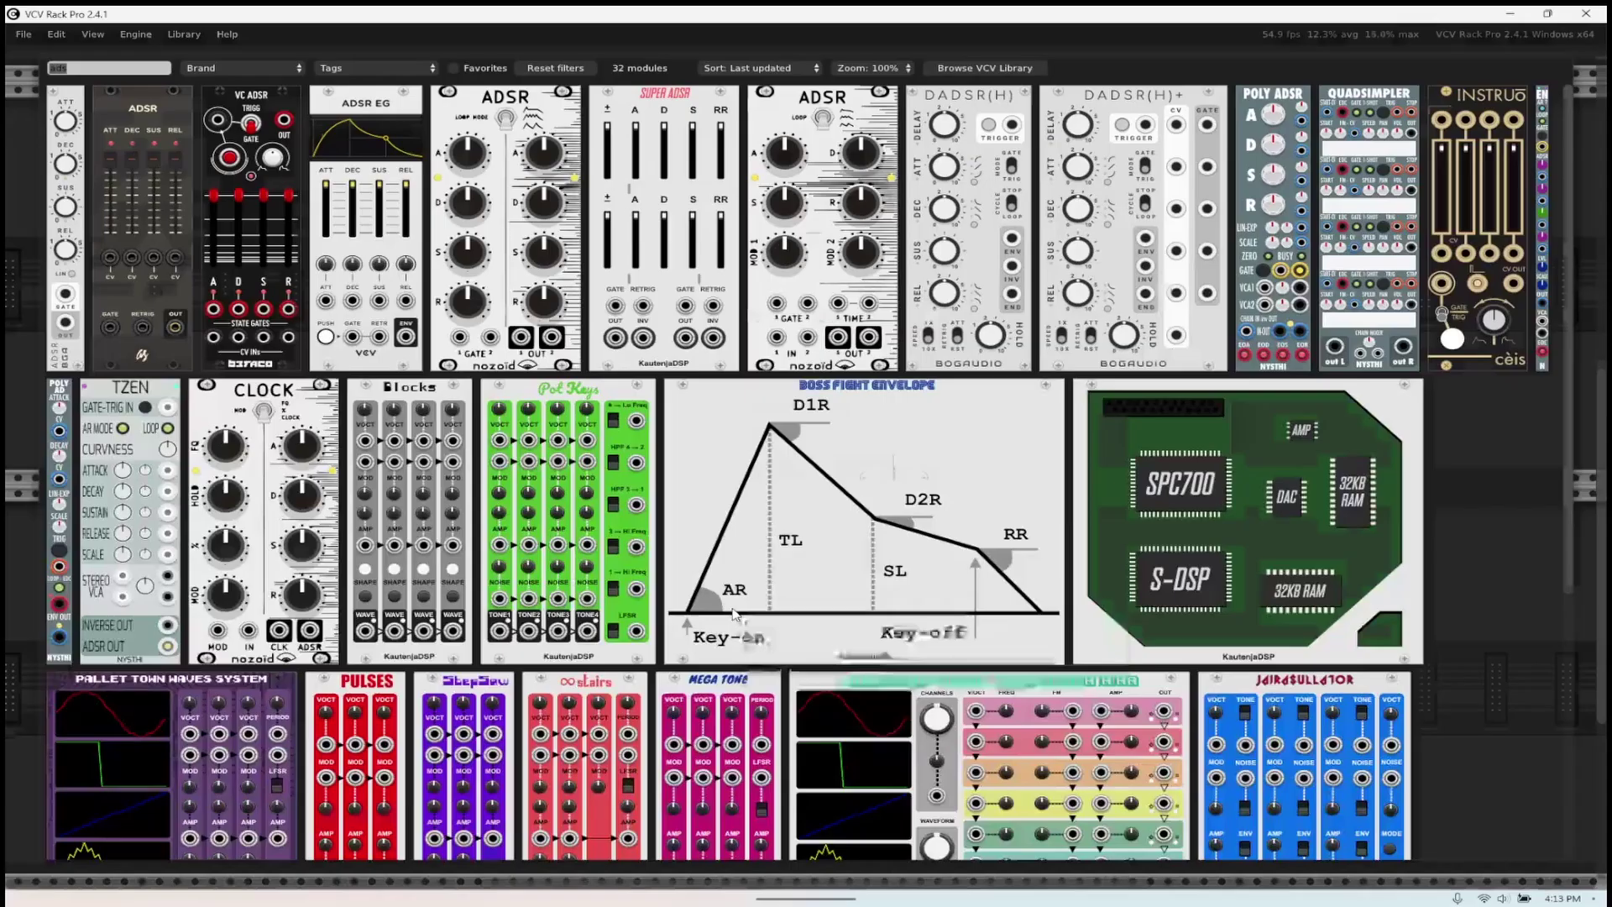
pyautogui.press('BackSpace')
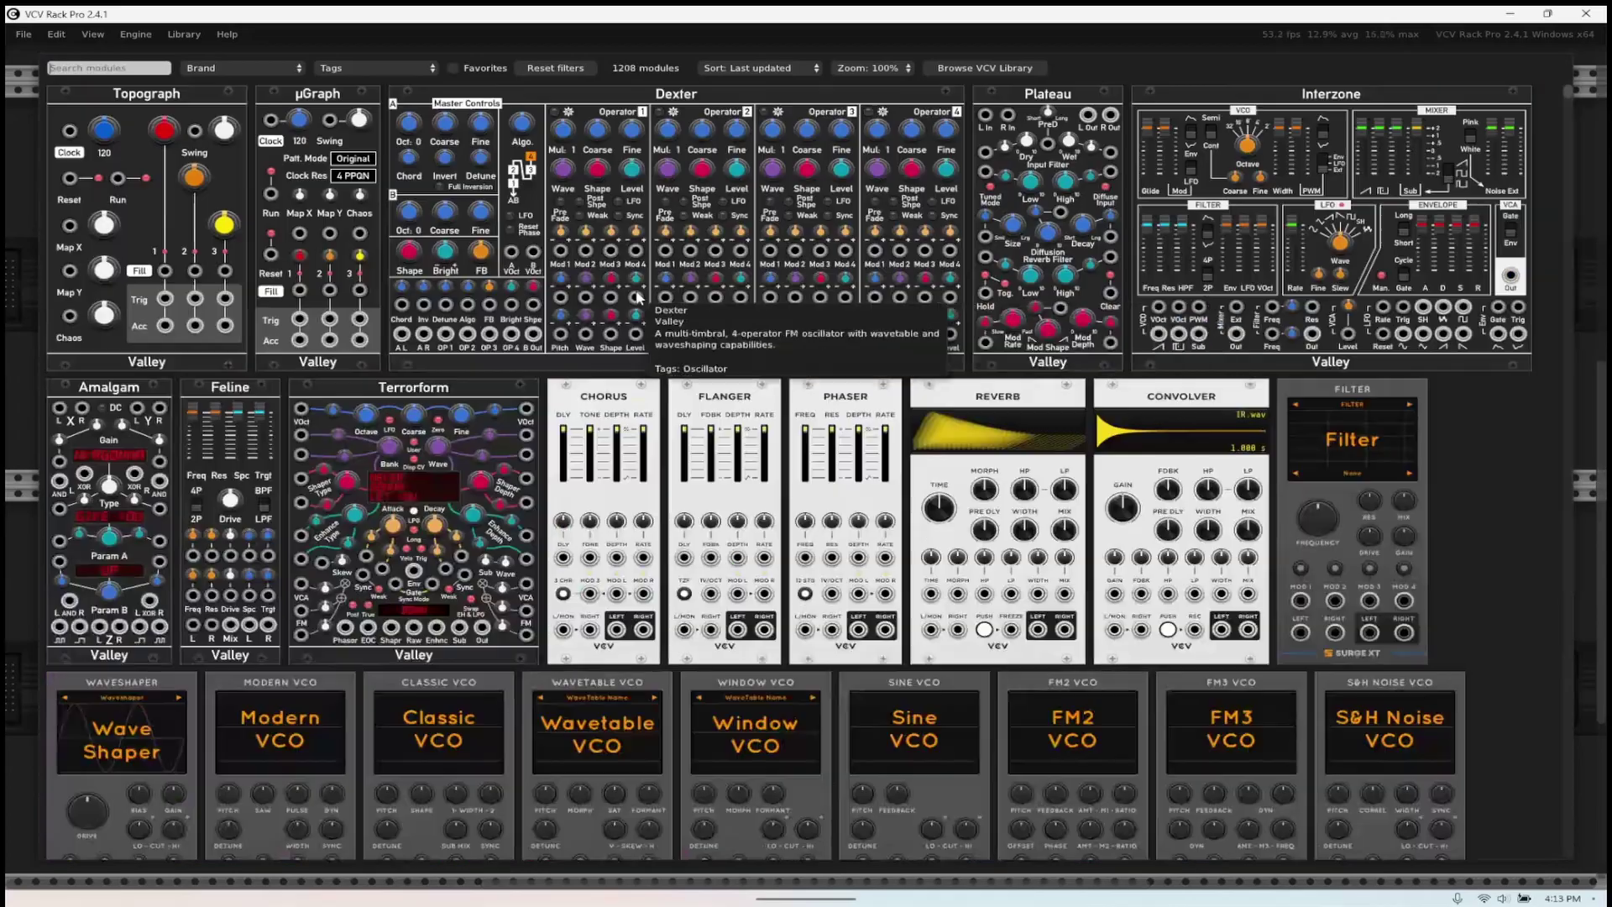
pyautogui.write('lf')
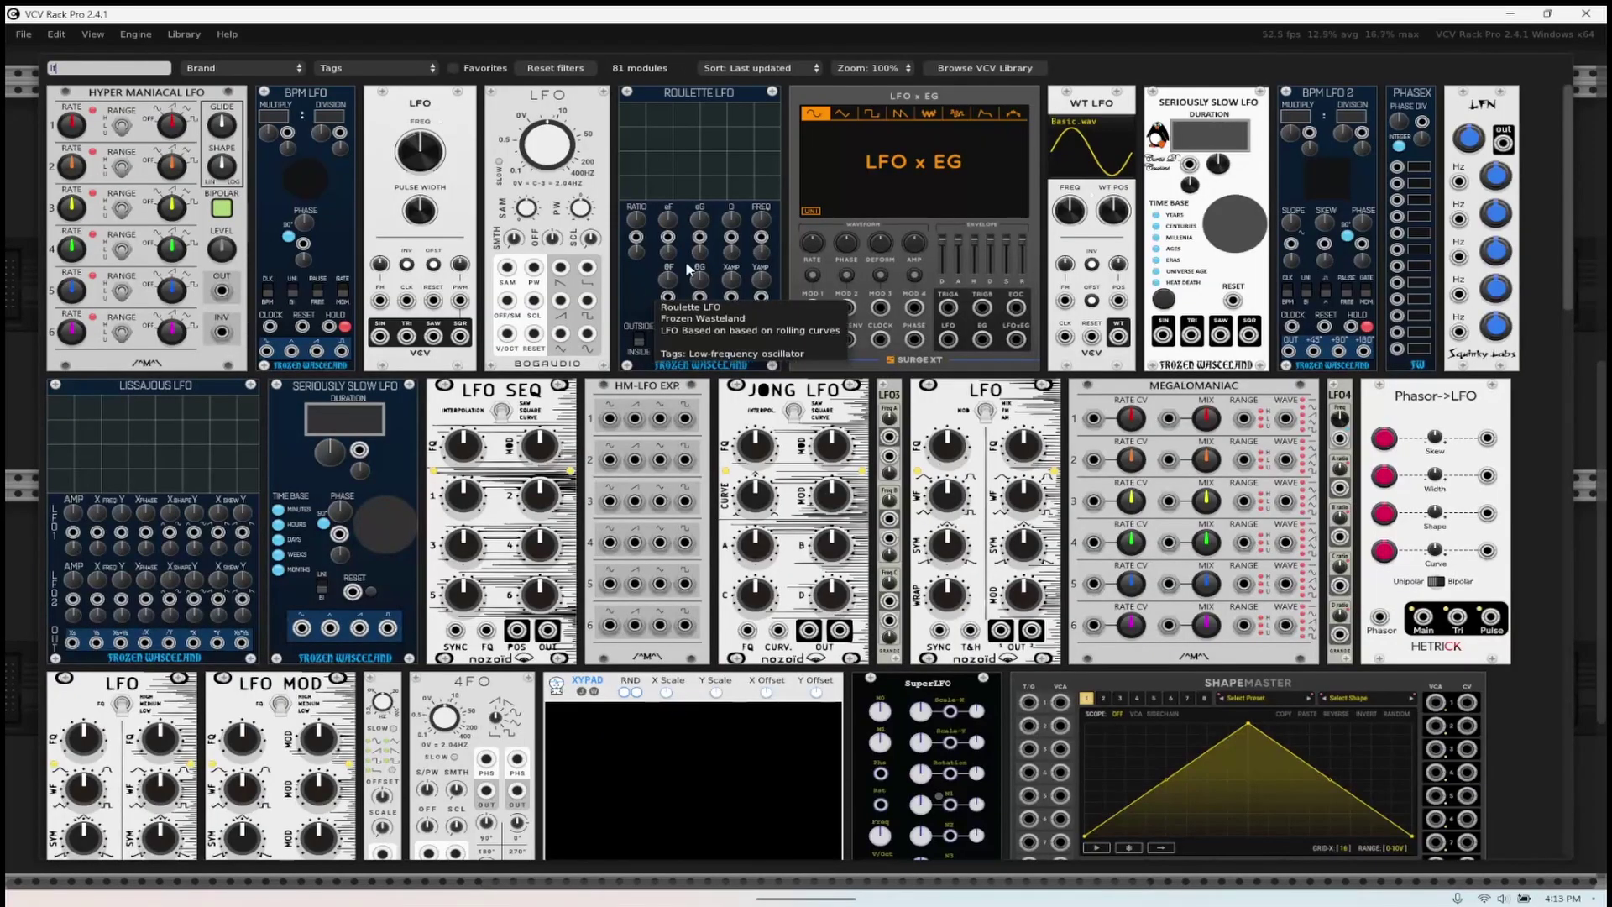
pyautogui.click(422, 202)
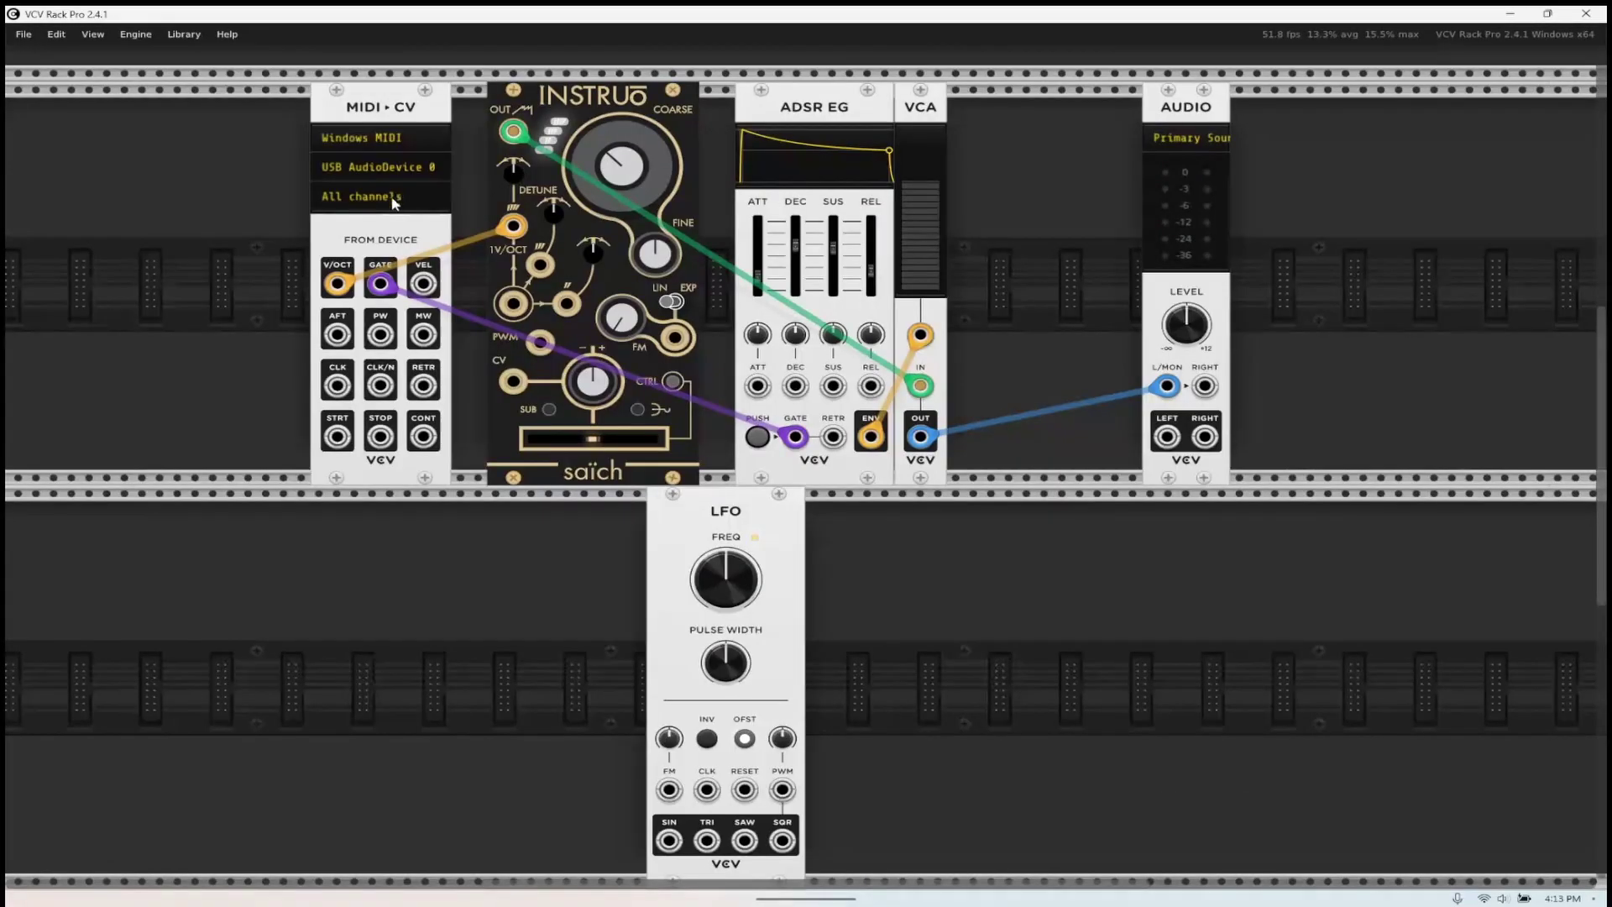
# - Patch the LFO's SIN output to the ADSR EG's attack input, raise the Attack CV amount, and lower the LFO frequency
pyautogui.moveTo(669, 840); pyautogui.dragTo(758, 386)
pyautogui.moveTo(758, 336)
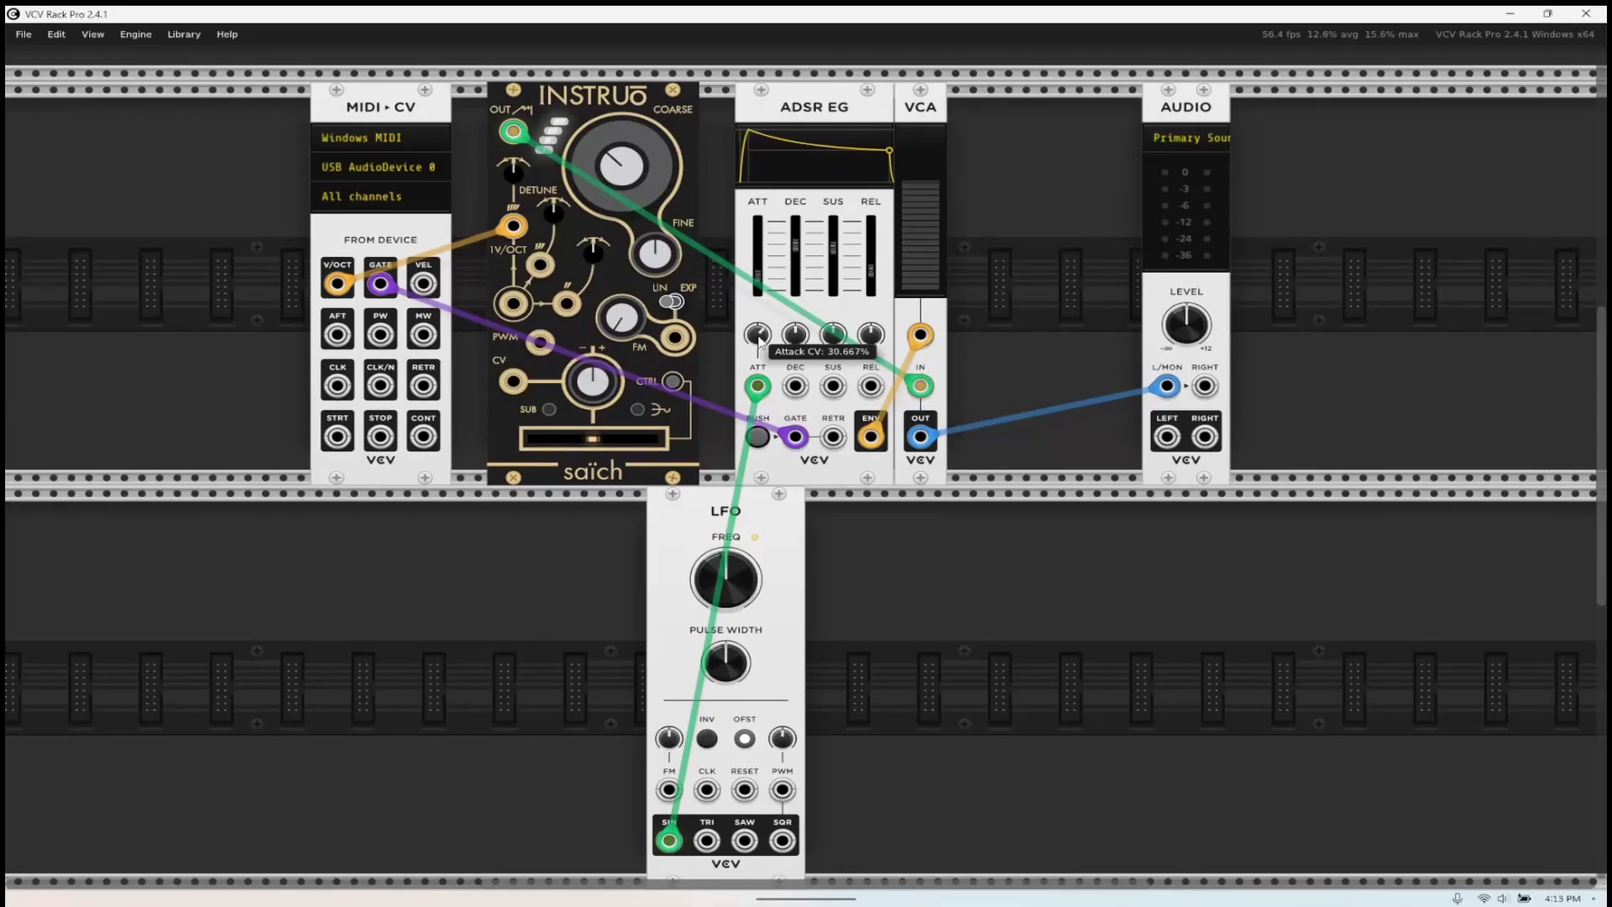
pyautogui.moveTo(725, 579); pyautogui.dragTo(725, 609)
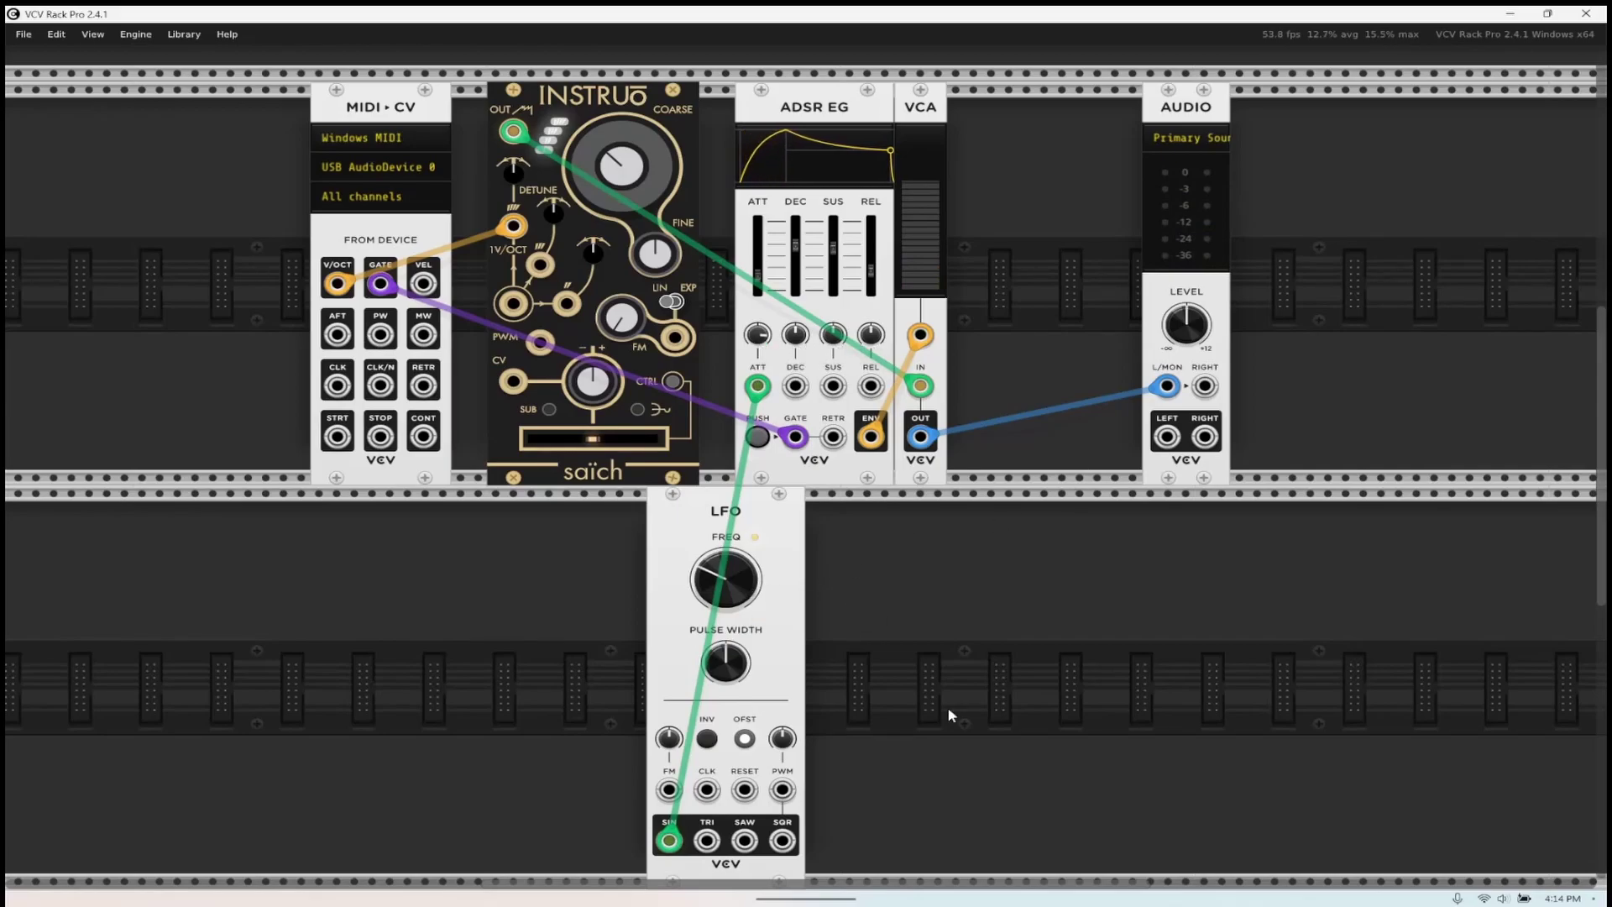
# - Search the module browser for "del" and add the Chronoblob delay to the lower row beside the LFO
pyautogui.rightClick(926, 693)
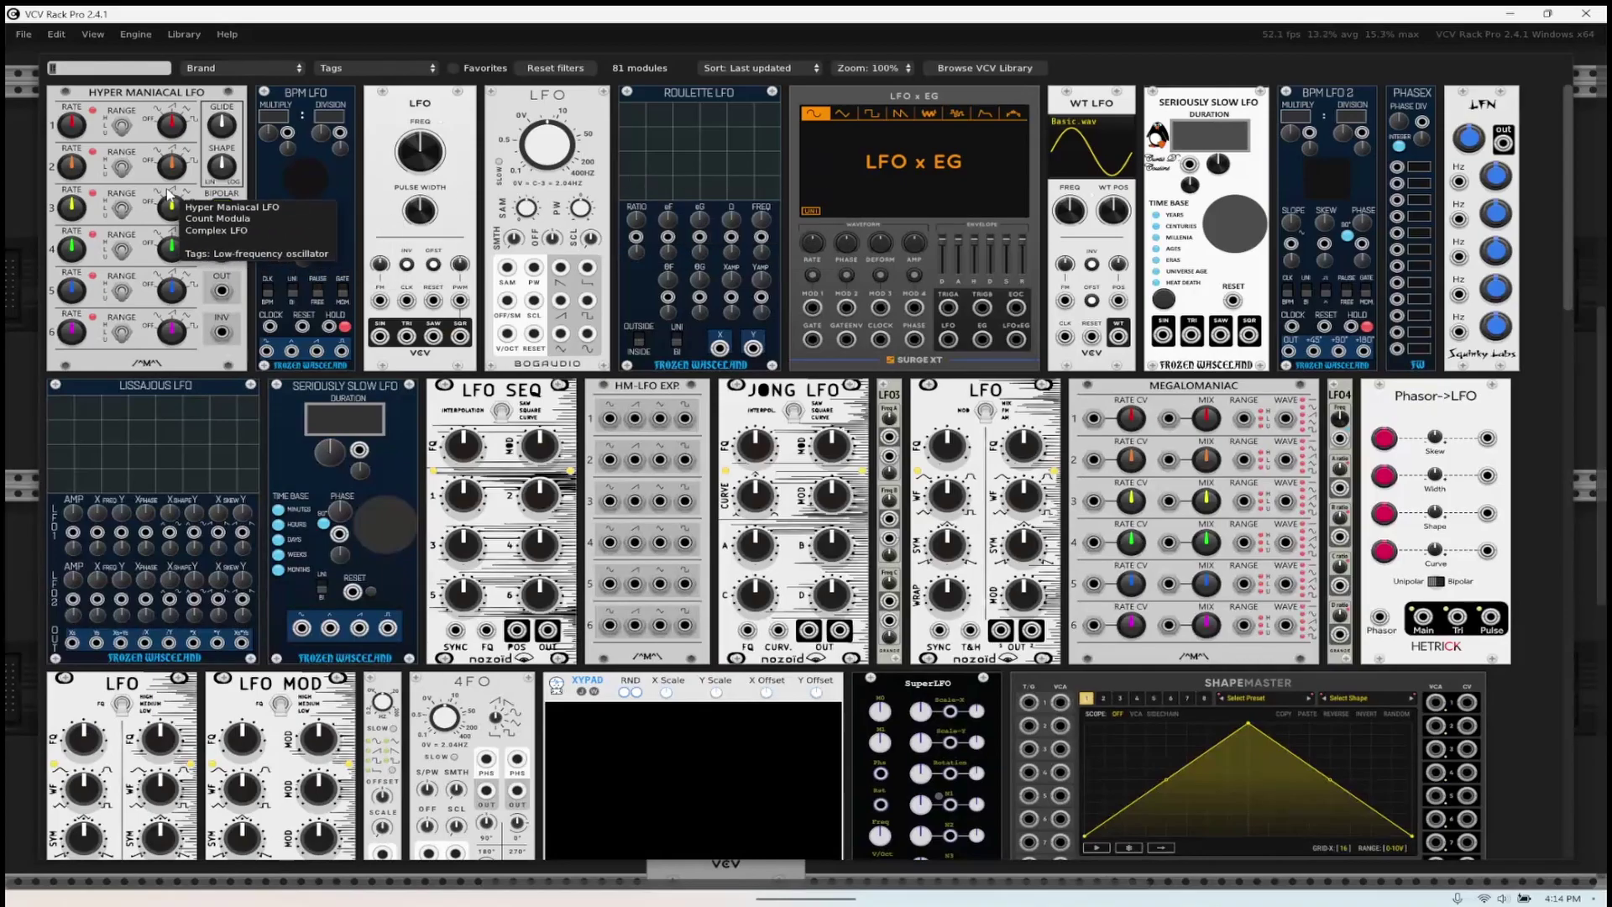
pyautogui.write('d')
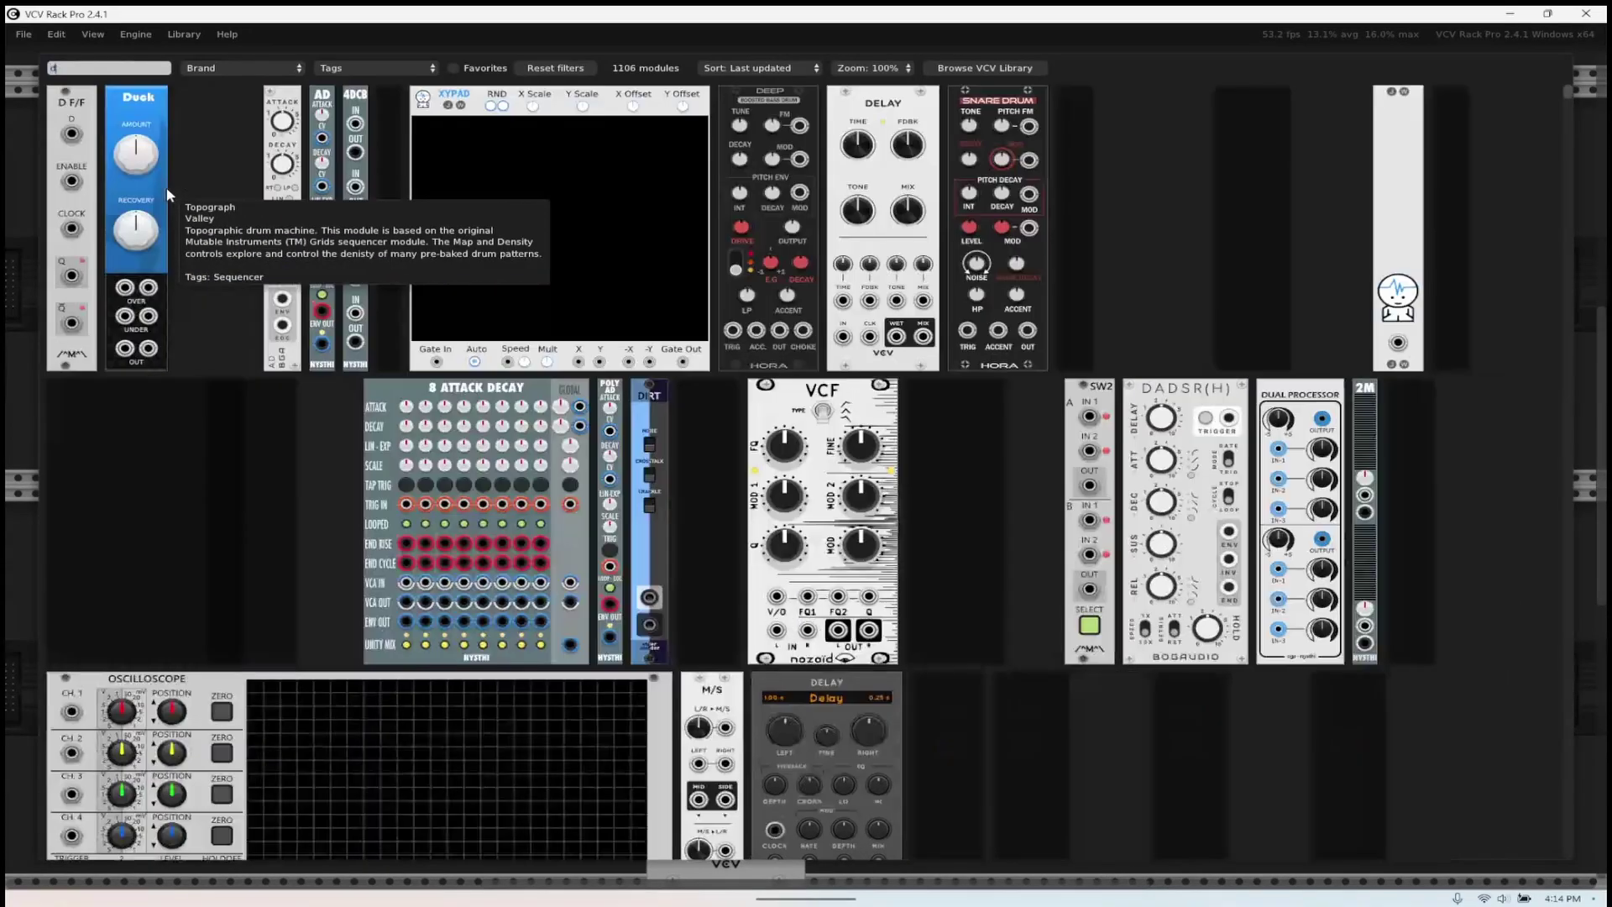
pyautogui.write('el')
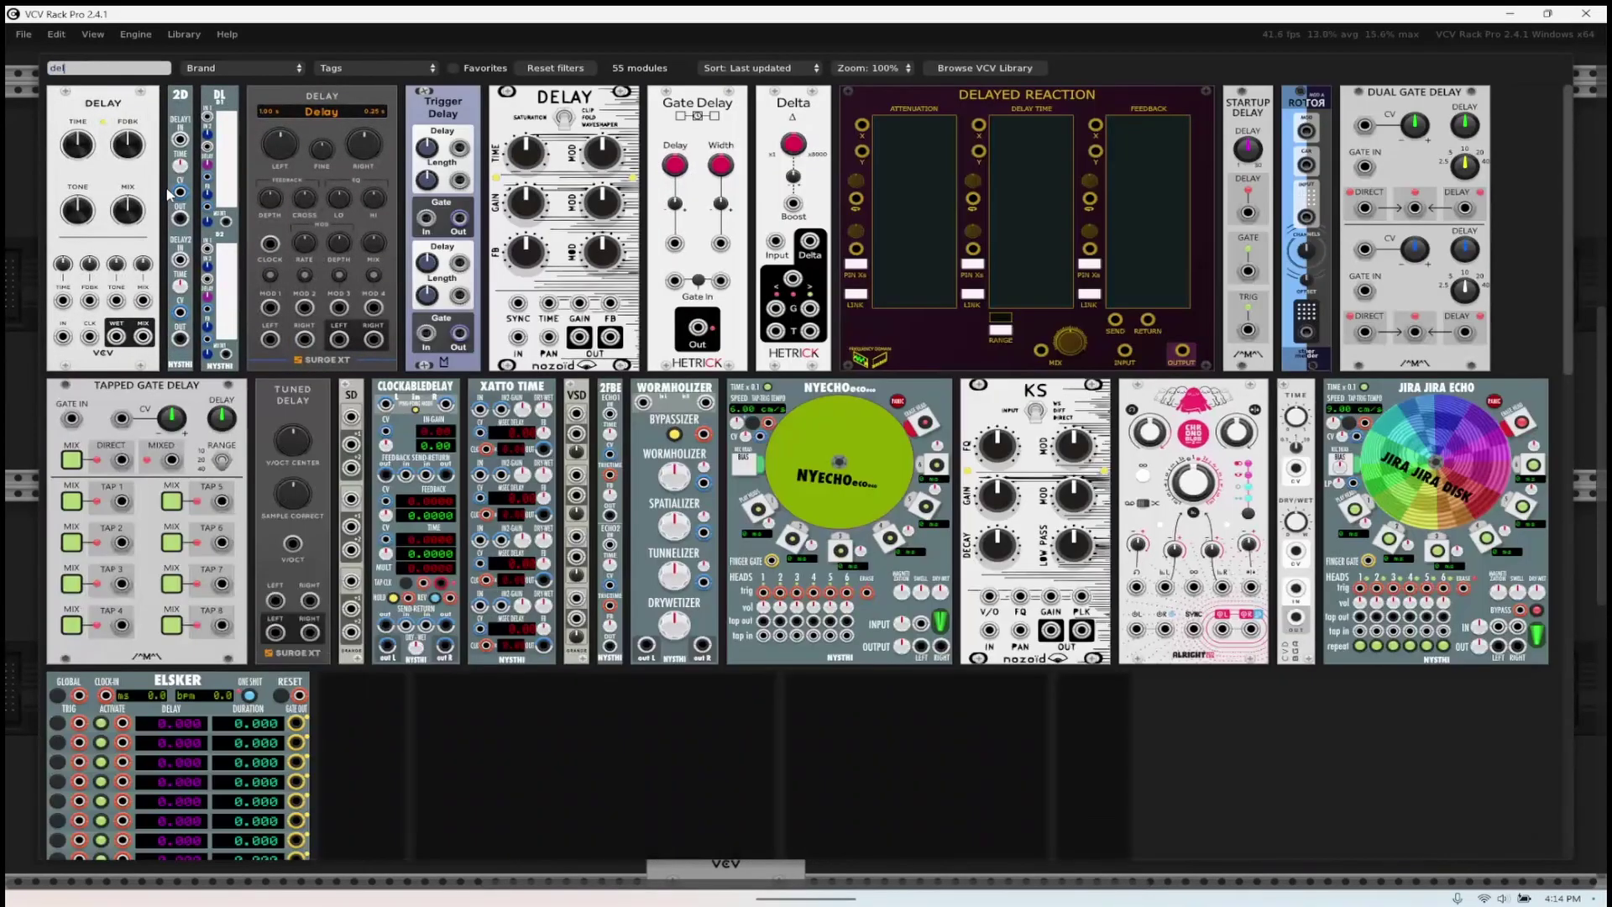
pyautogui.click(1171, 407)
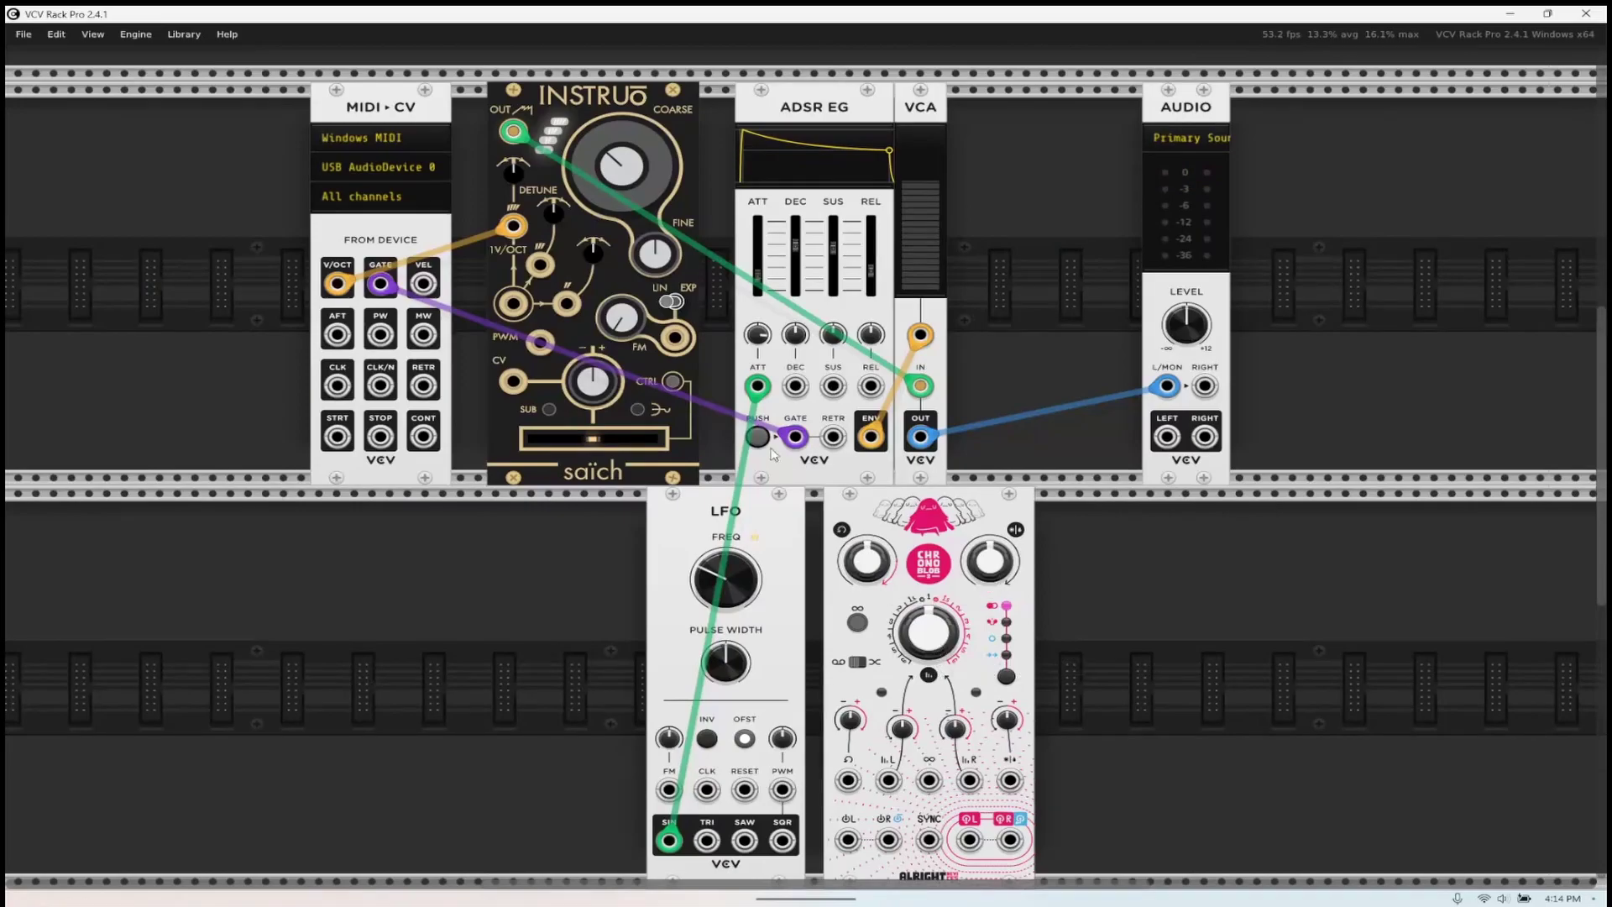
# - Reroute the VCA output into the Chronoblob's left input, patch its left output to Audio L/MON, and shift the module beneath the VCA
pyautogui.moveTo(1166, 386); pyautogui.dragTo(846, 838)
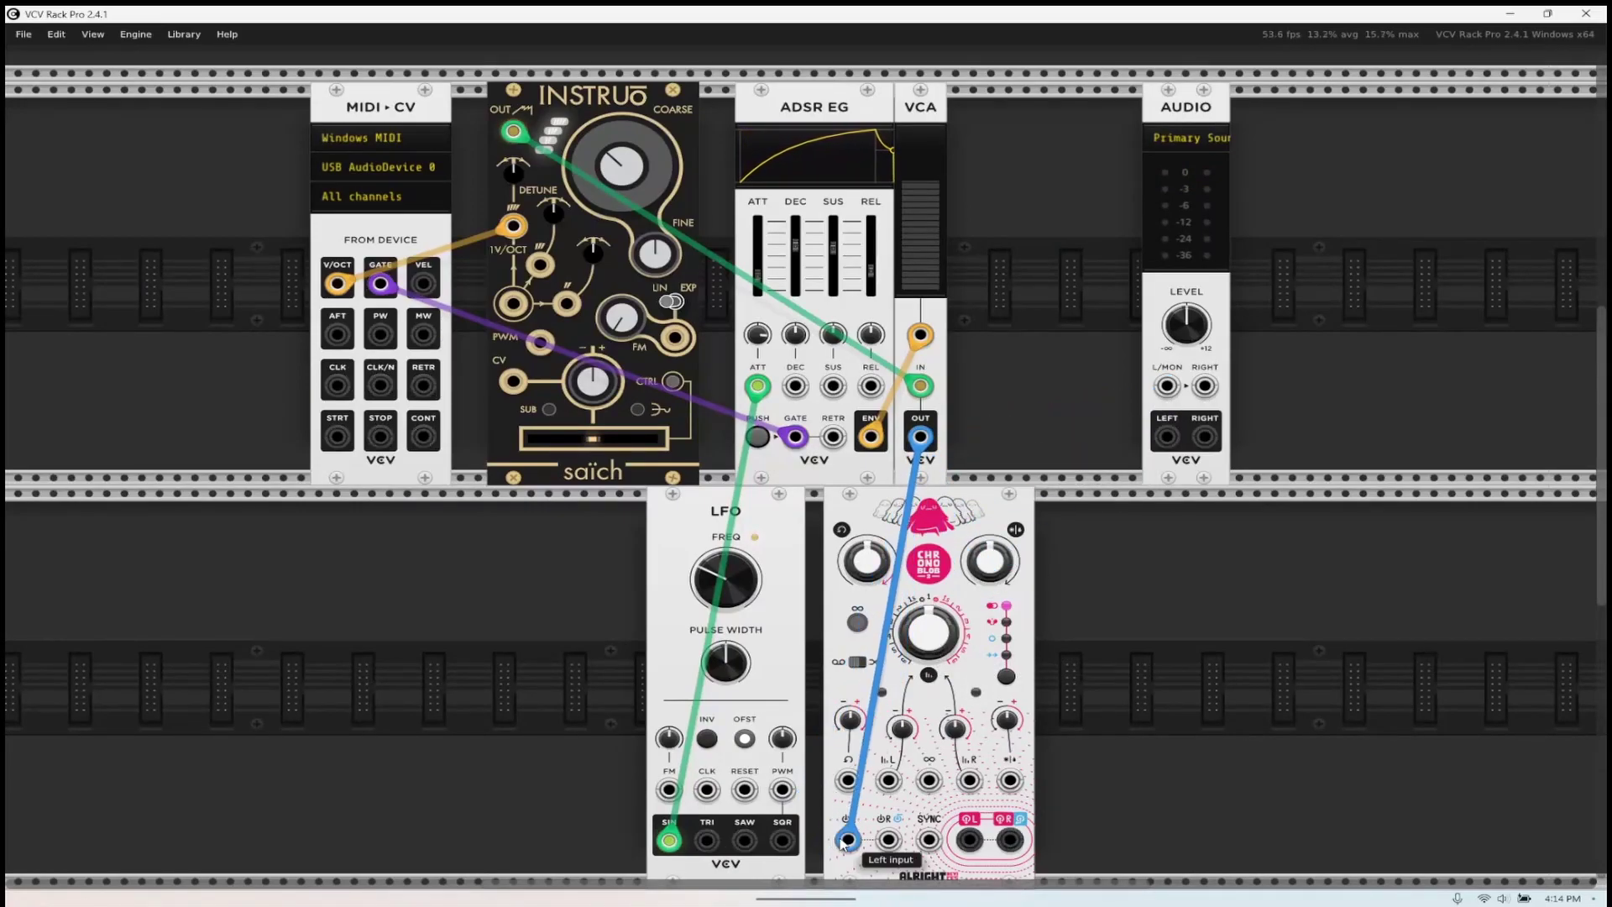
pyautogui.moveTo(970, 837); pyautogui.dragTo(1167, 387)
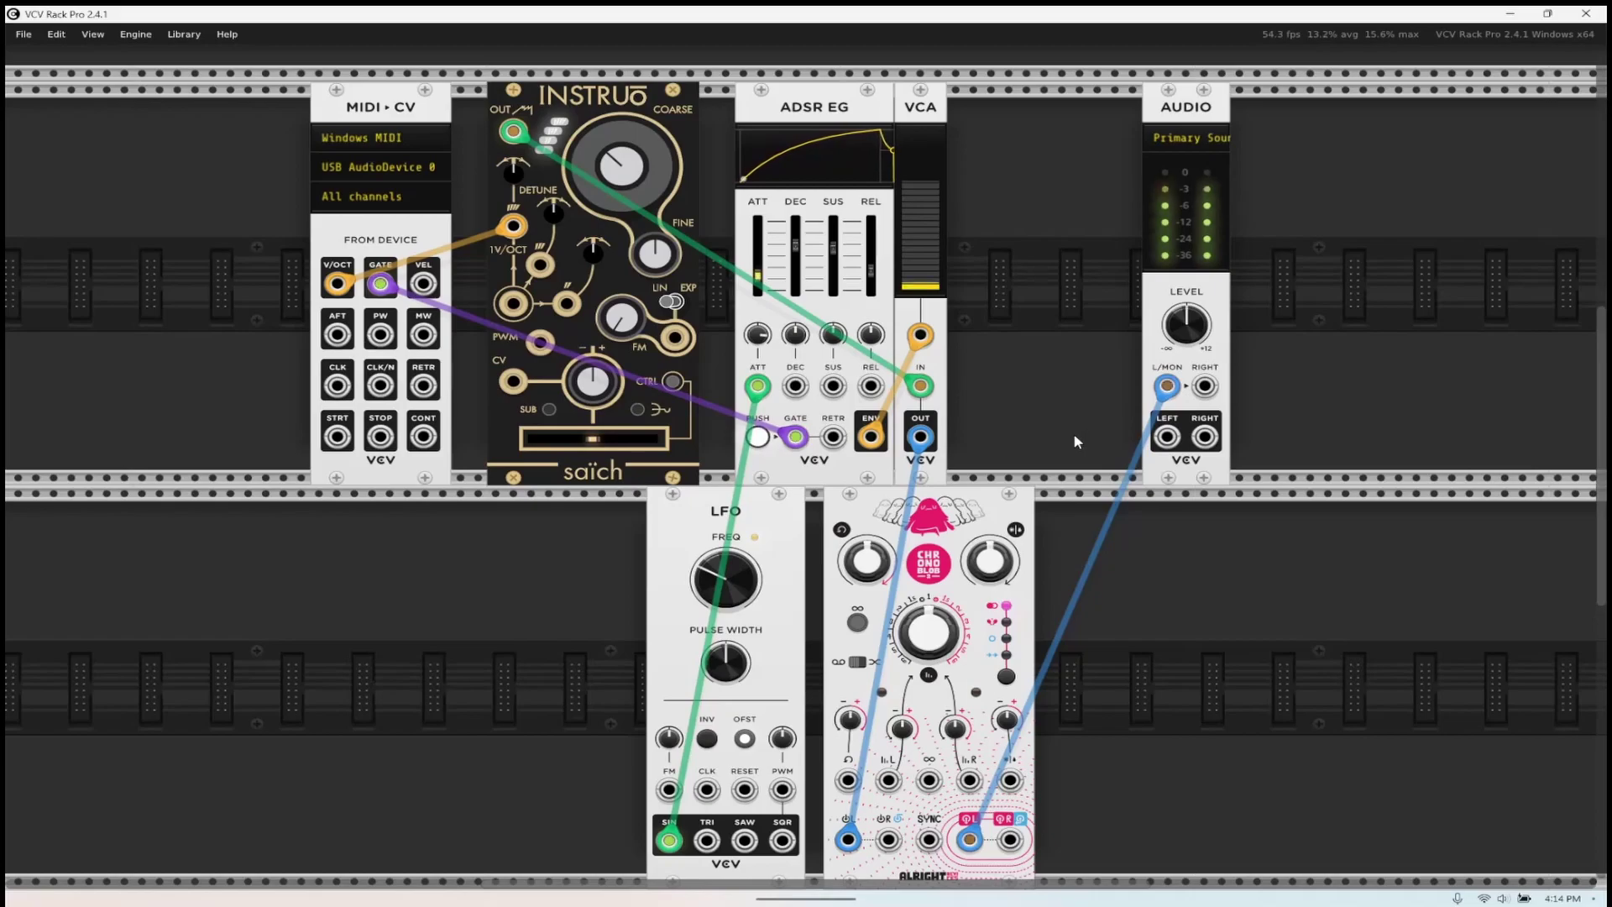
pyautogui.moveTo(965, 502); pyautogui.dragTo(1036, 504)
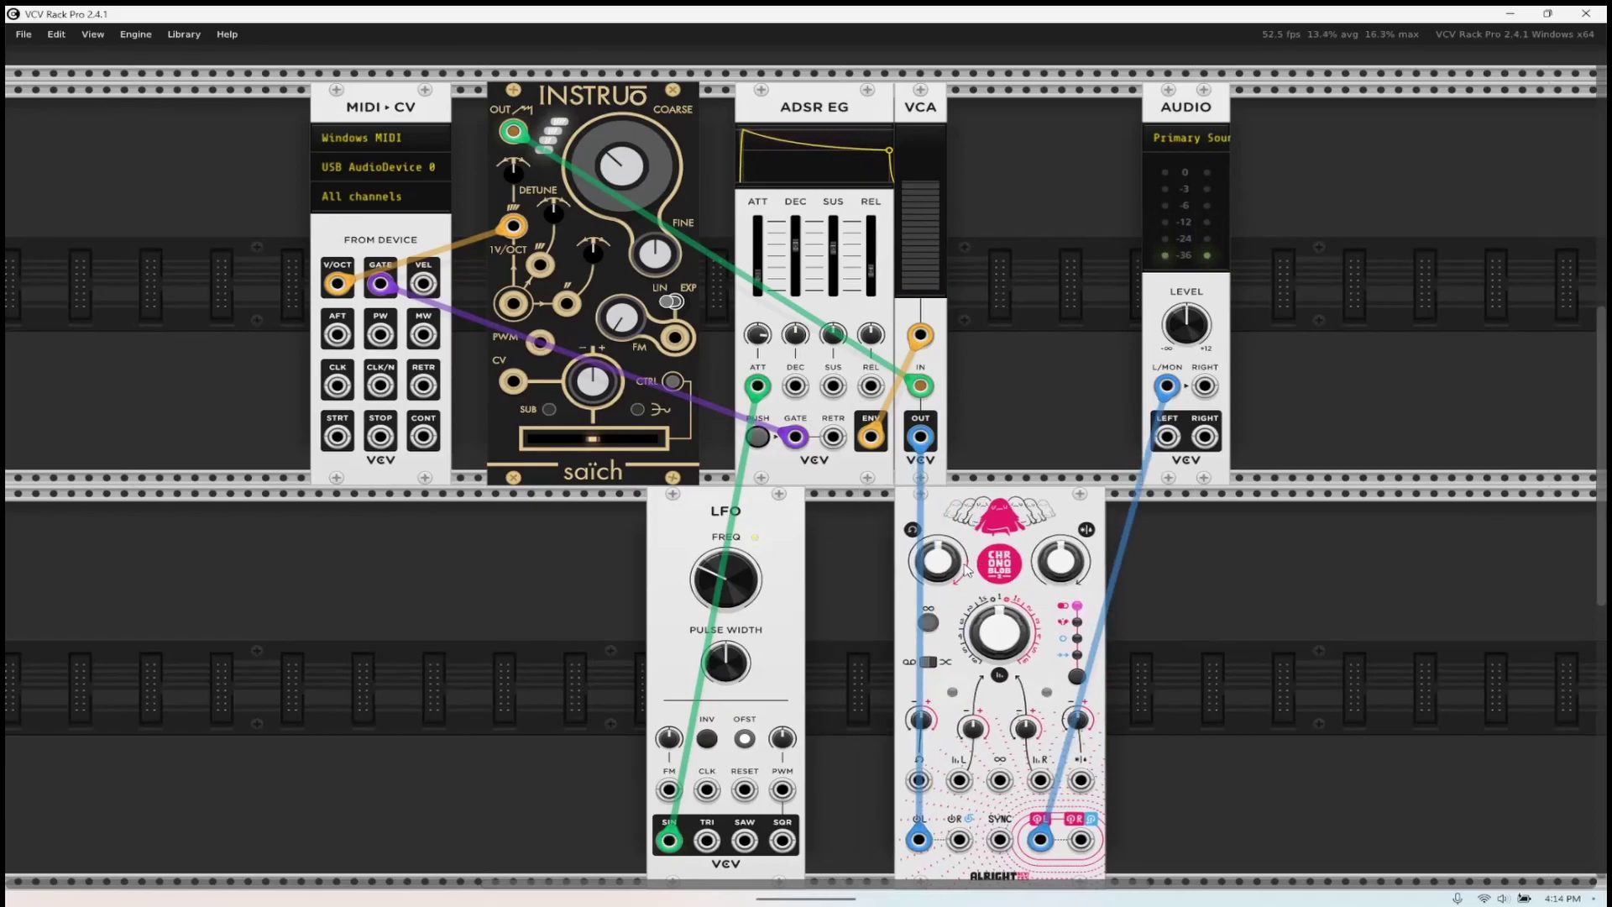
# - Adjust the Chronoblob to about 54% feedback, 0.59 dry/wet and 463 ms delay time, and switch it to the second delay mode
pyautogui.moveTo(935, 574)
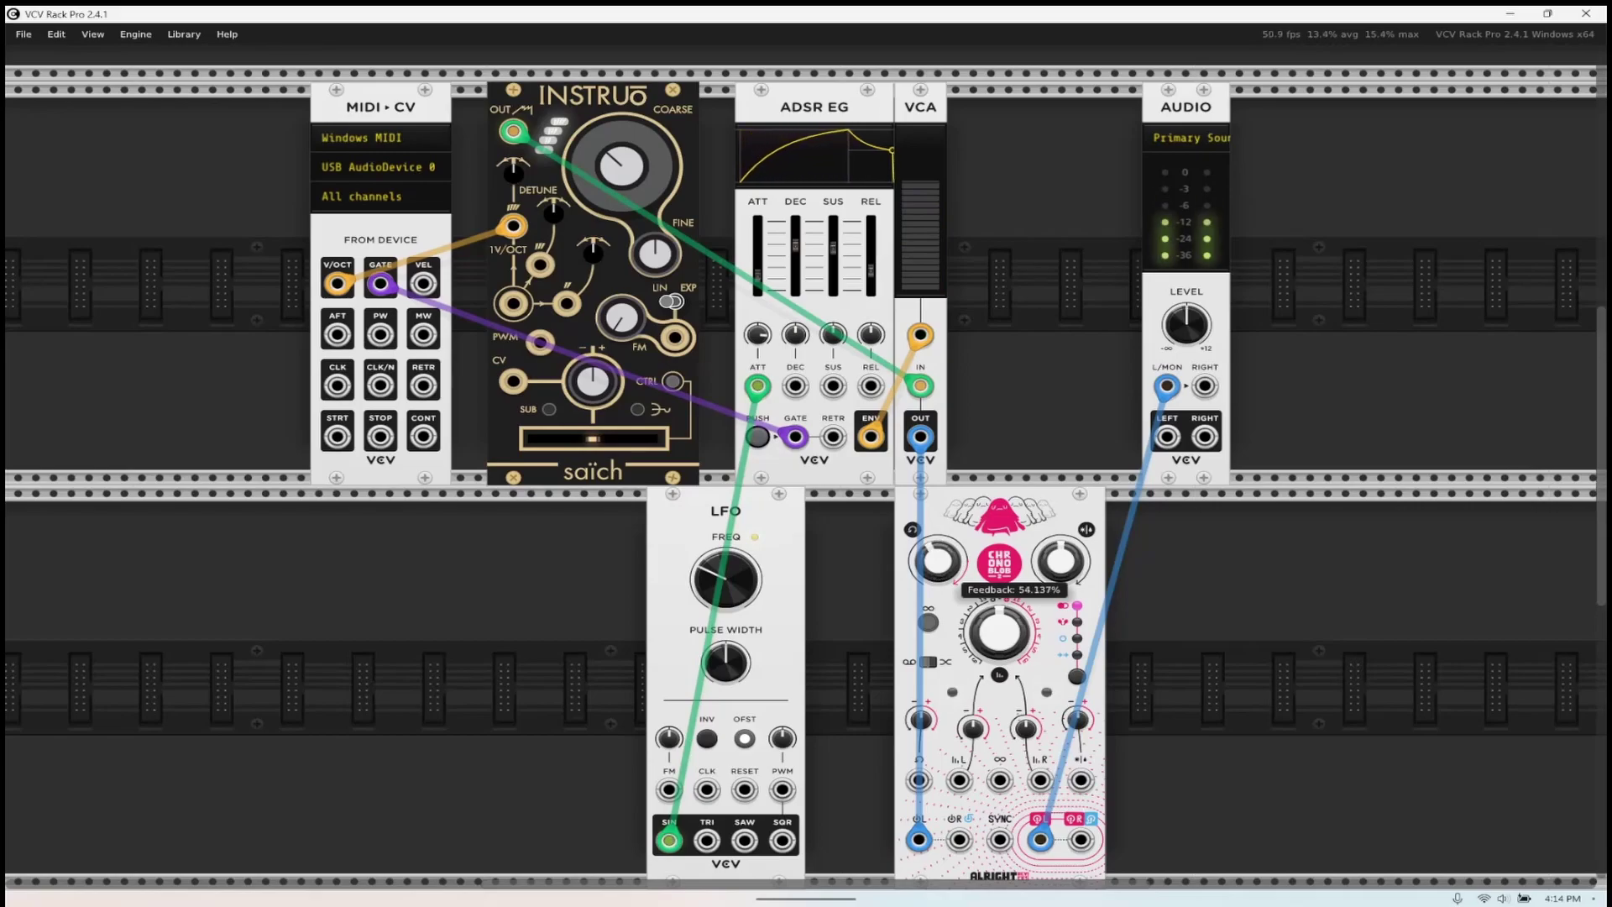
pyautogui.moveTo(1009, 642)
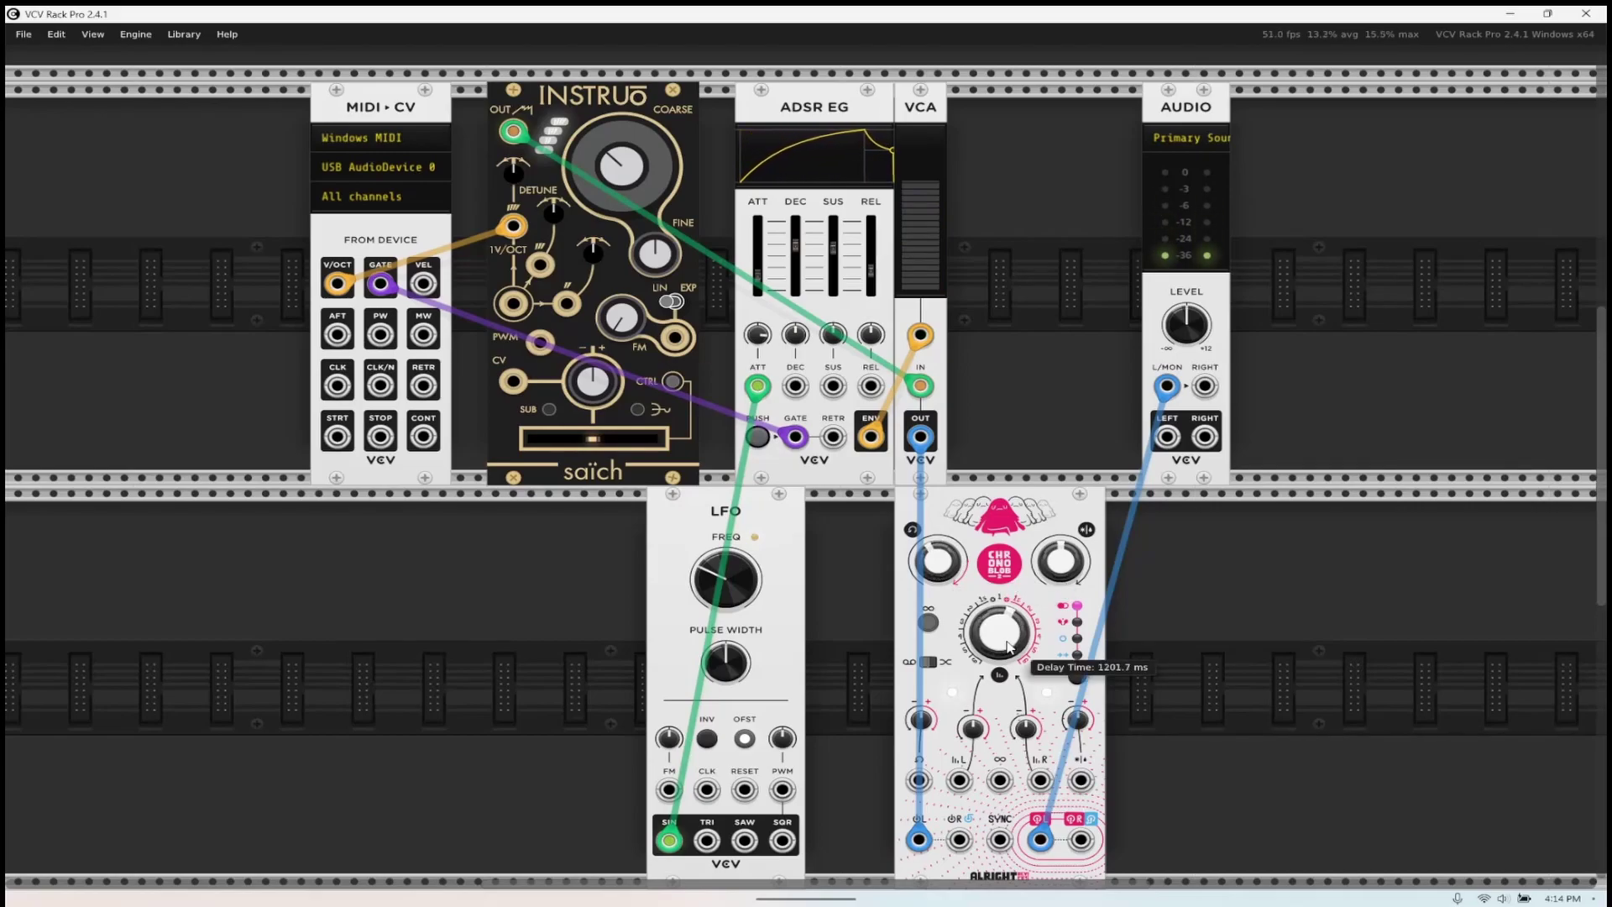
pyautogui.moveTo(1057, 573)
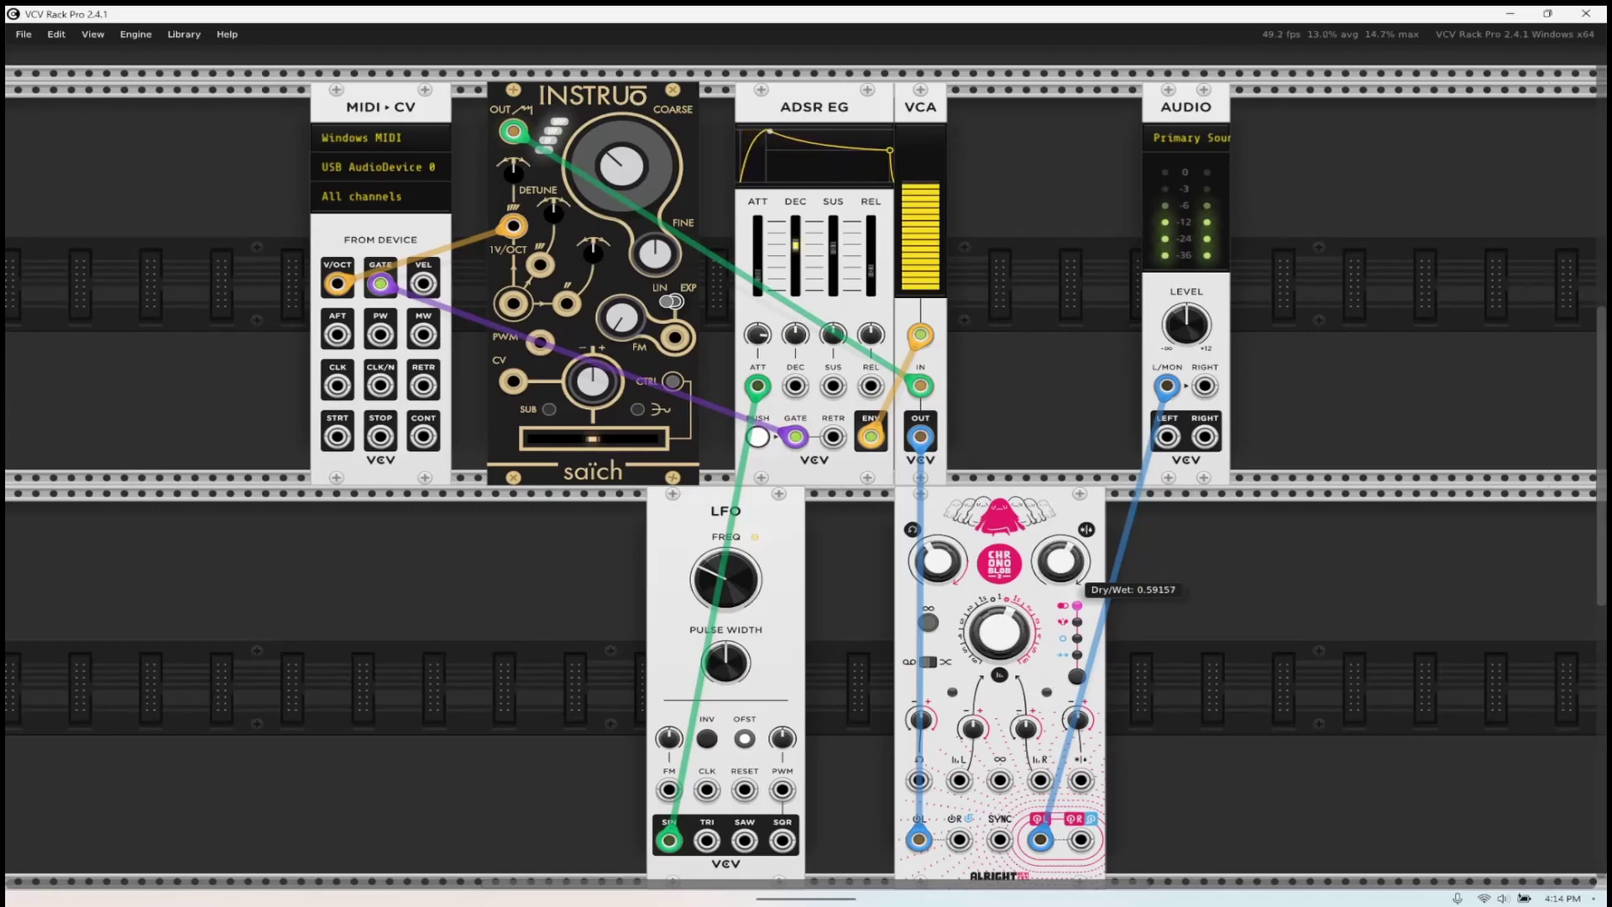
pyautogui.click(1077, 678)
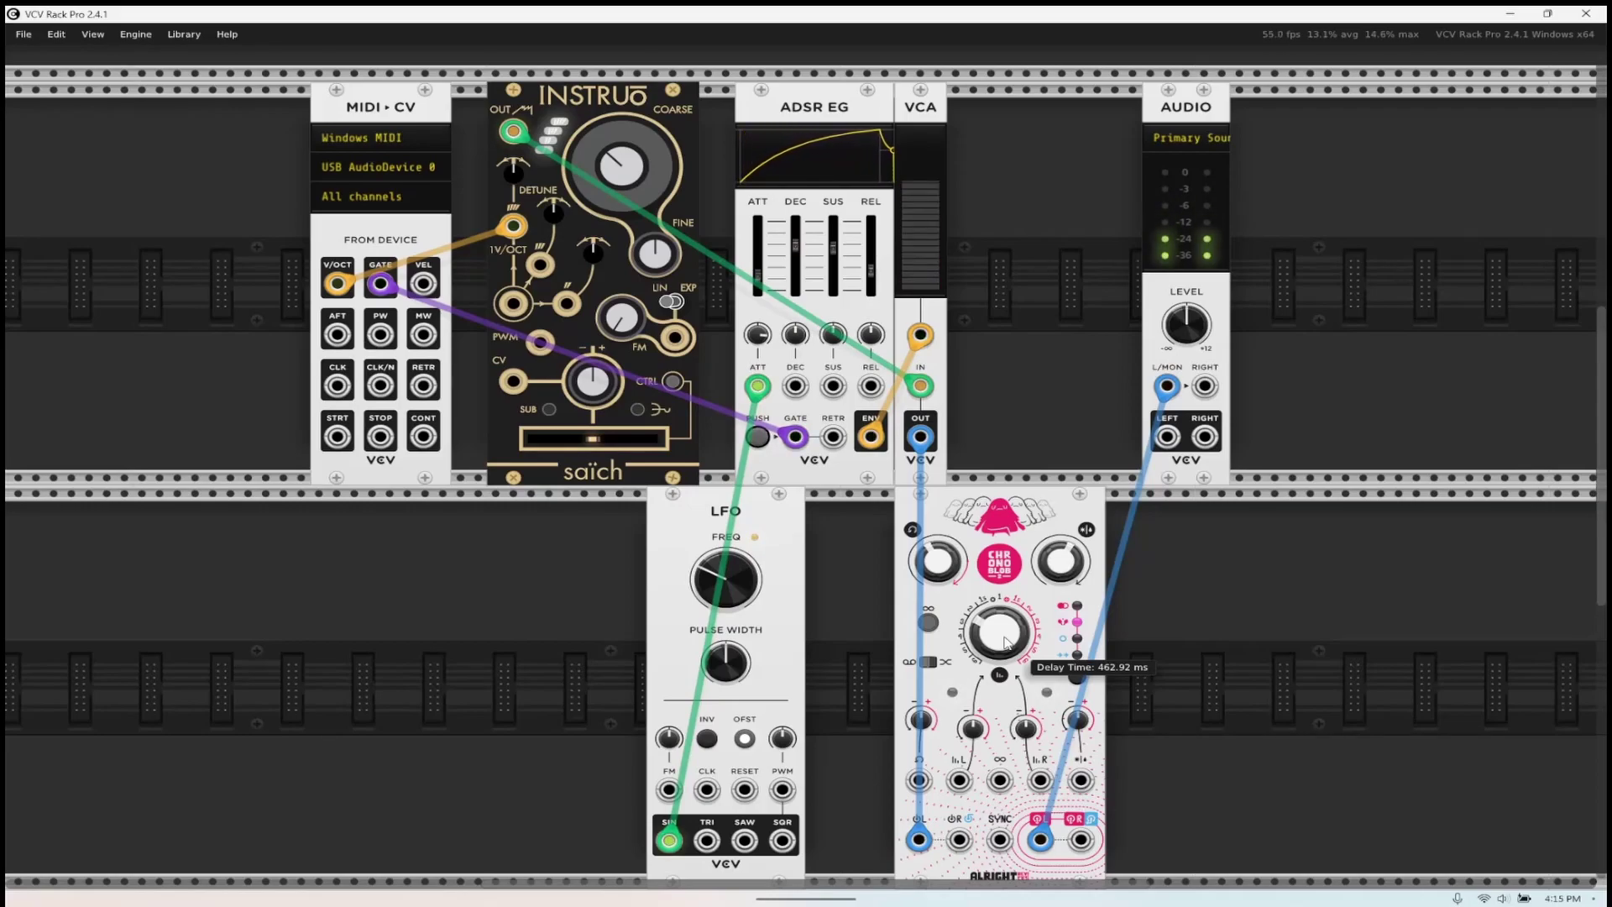
# - Search for "pla", add Valley Plateau between the VCA and Audio, and route the Chronoblob output through its left channel to L/MON
pyautogui.rightClick(1021, 314)
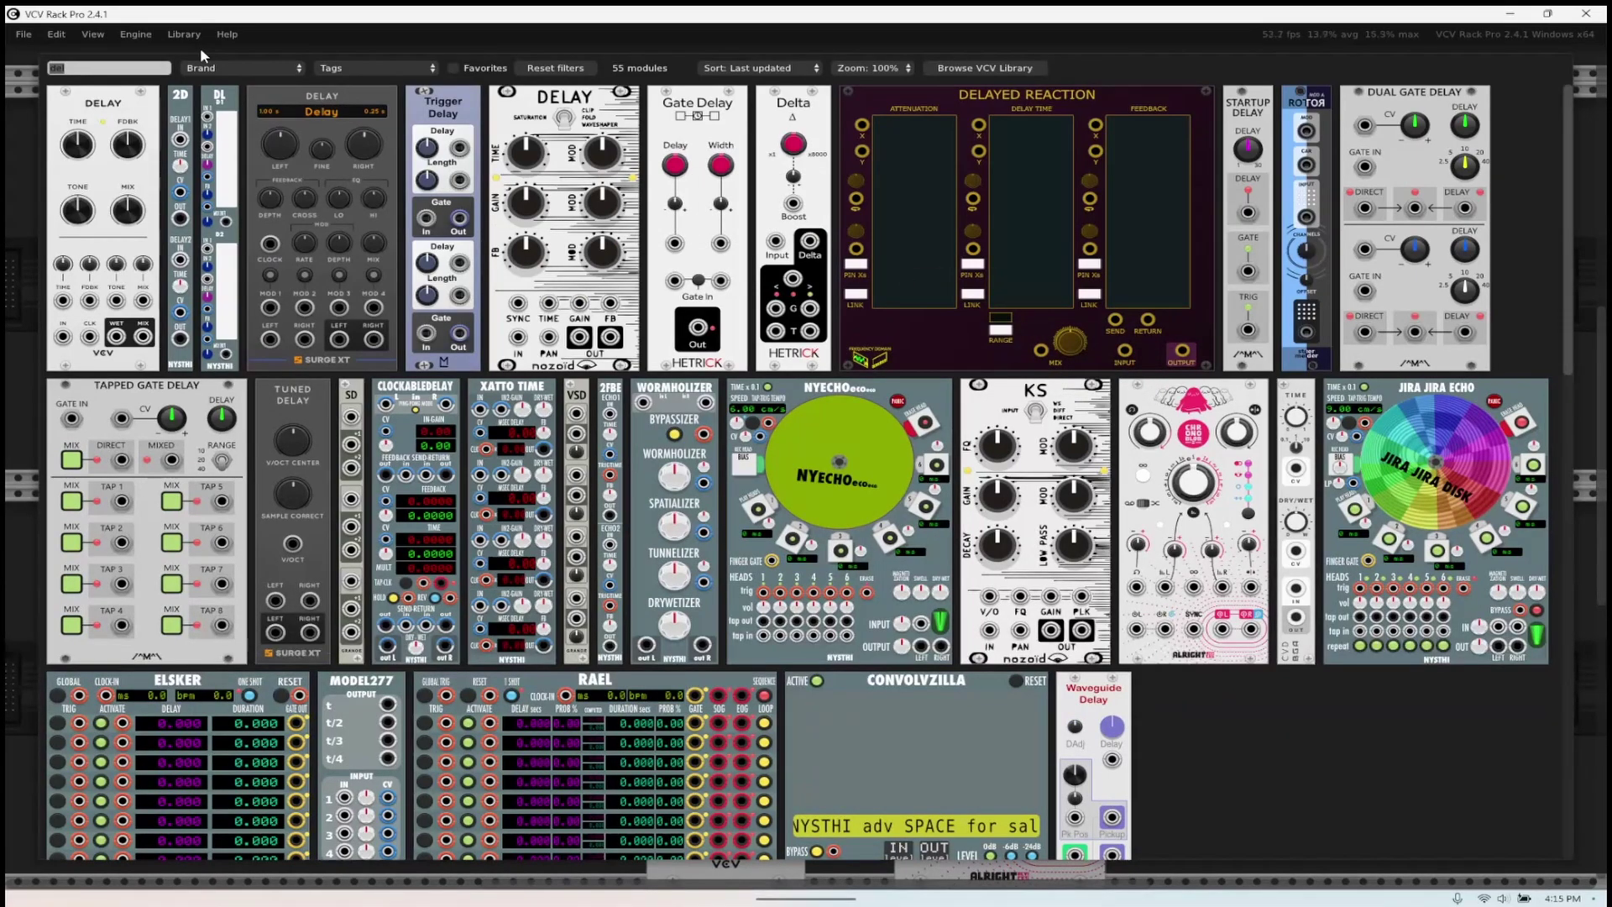
pyautogui.write('pla')
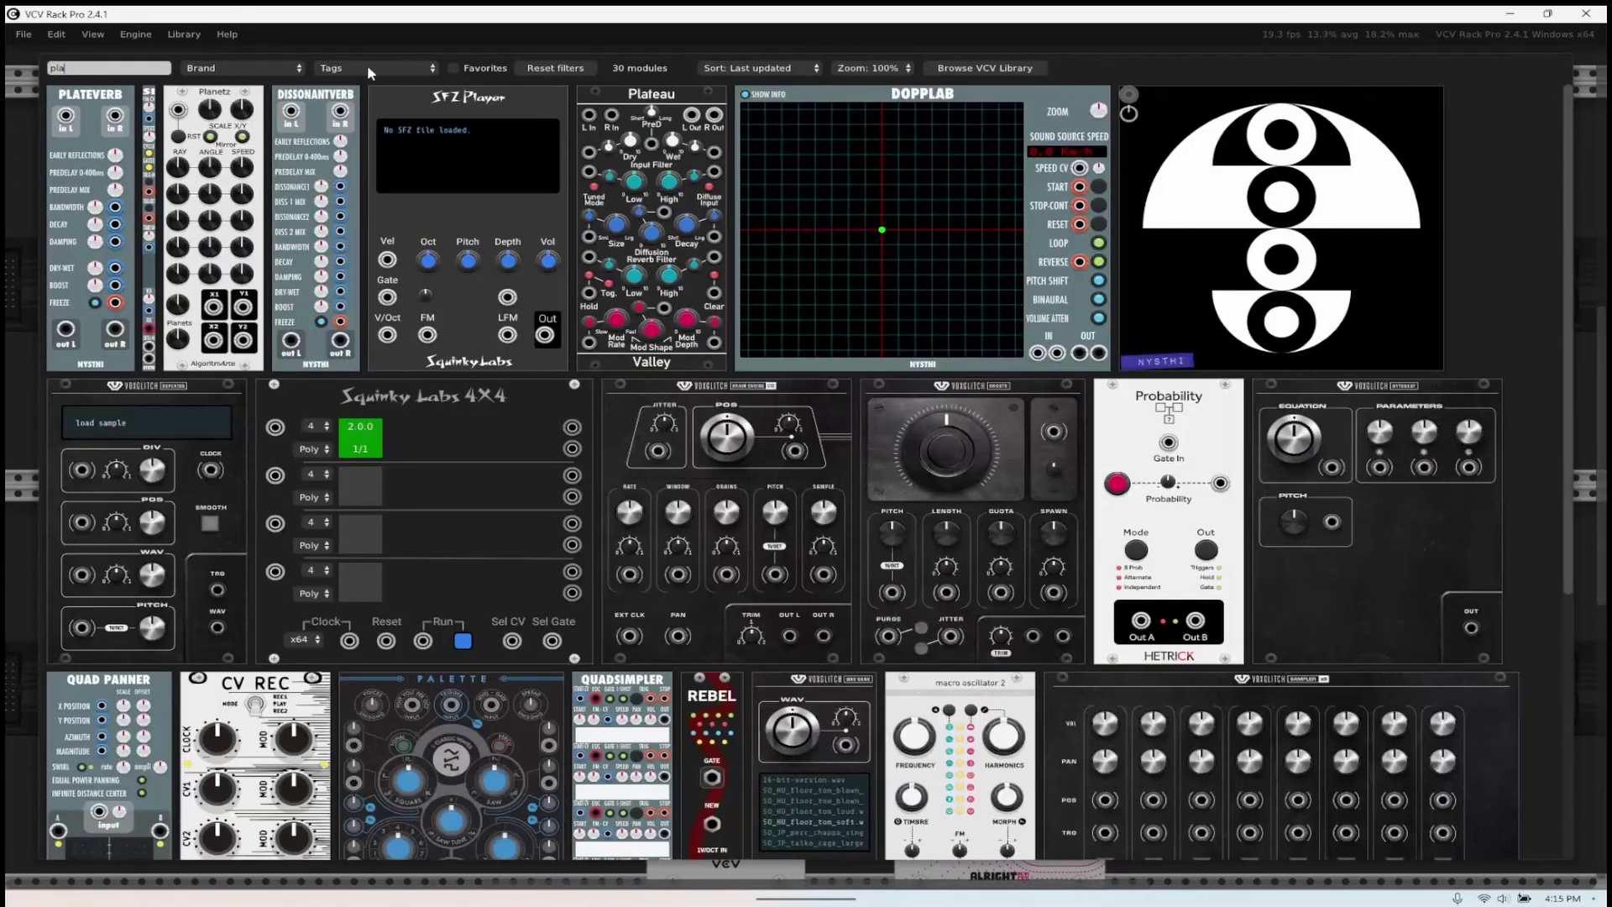
pyautogui.click(636, 195)
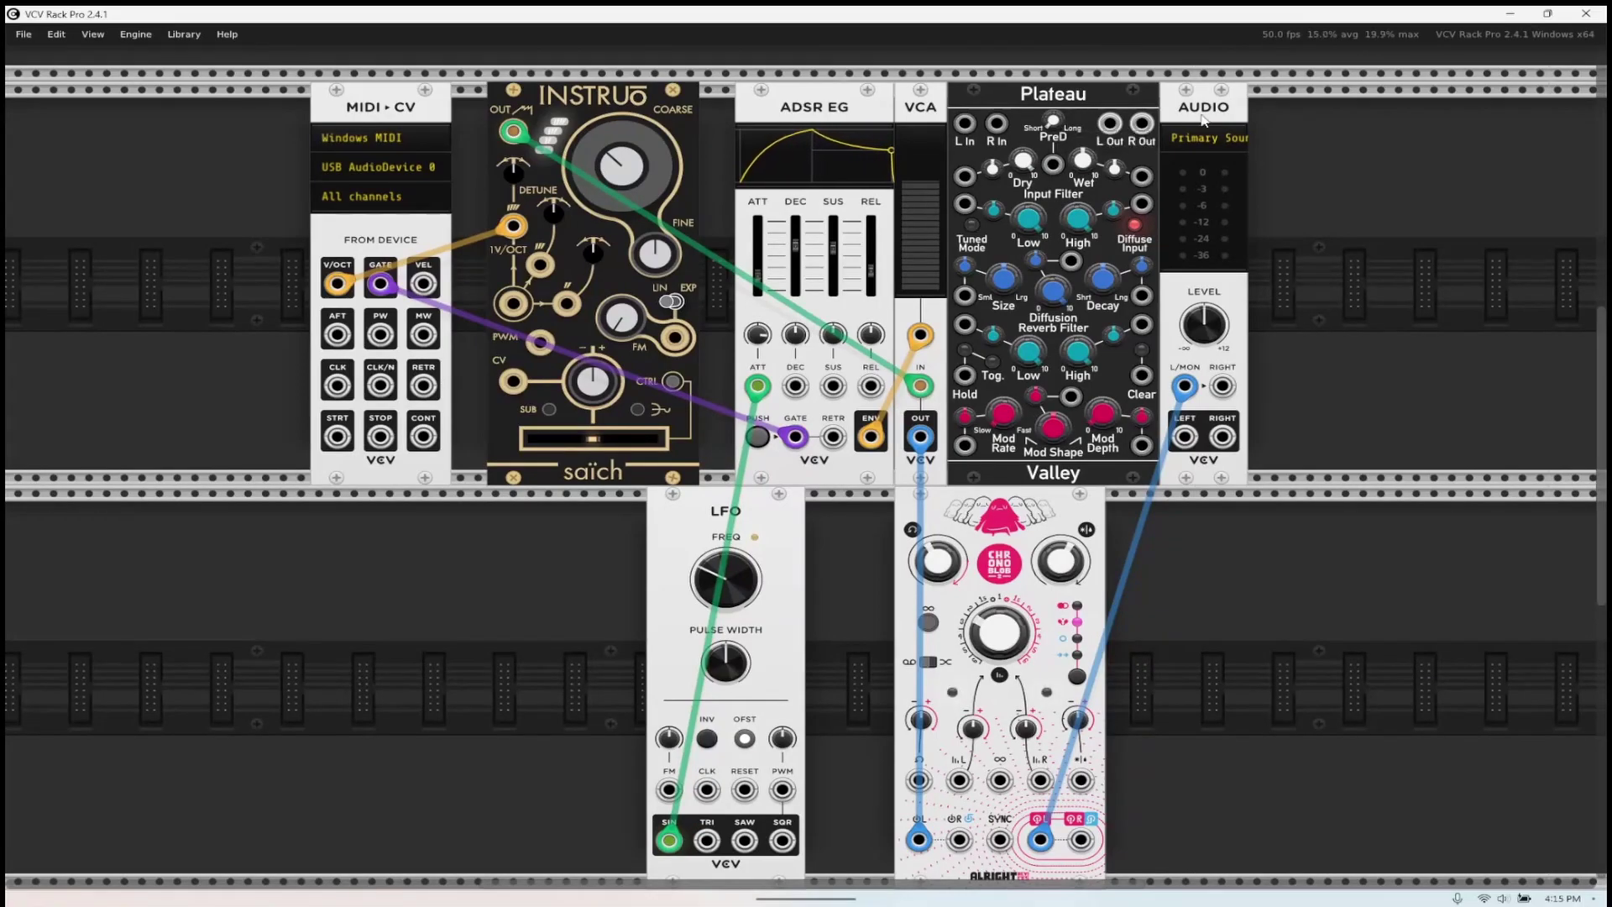
pyautogui.moveTo(1185, 385); pyautogui.dragTo(966, 123)
pyautogui.moveTo(1109, 124); pyautogui.dragTo(1184, 387)
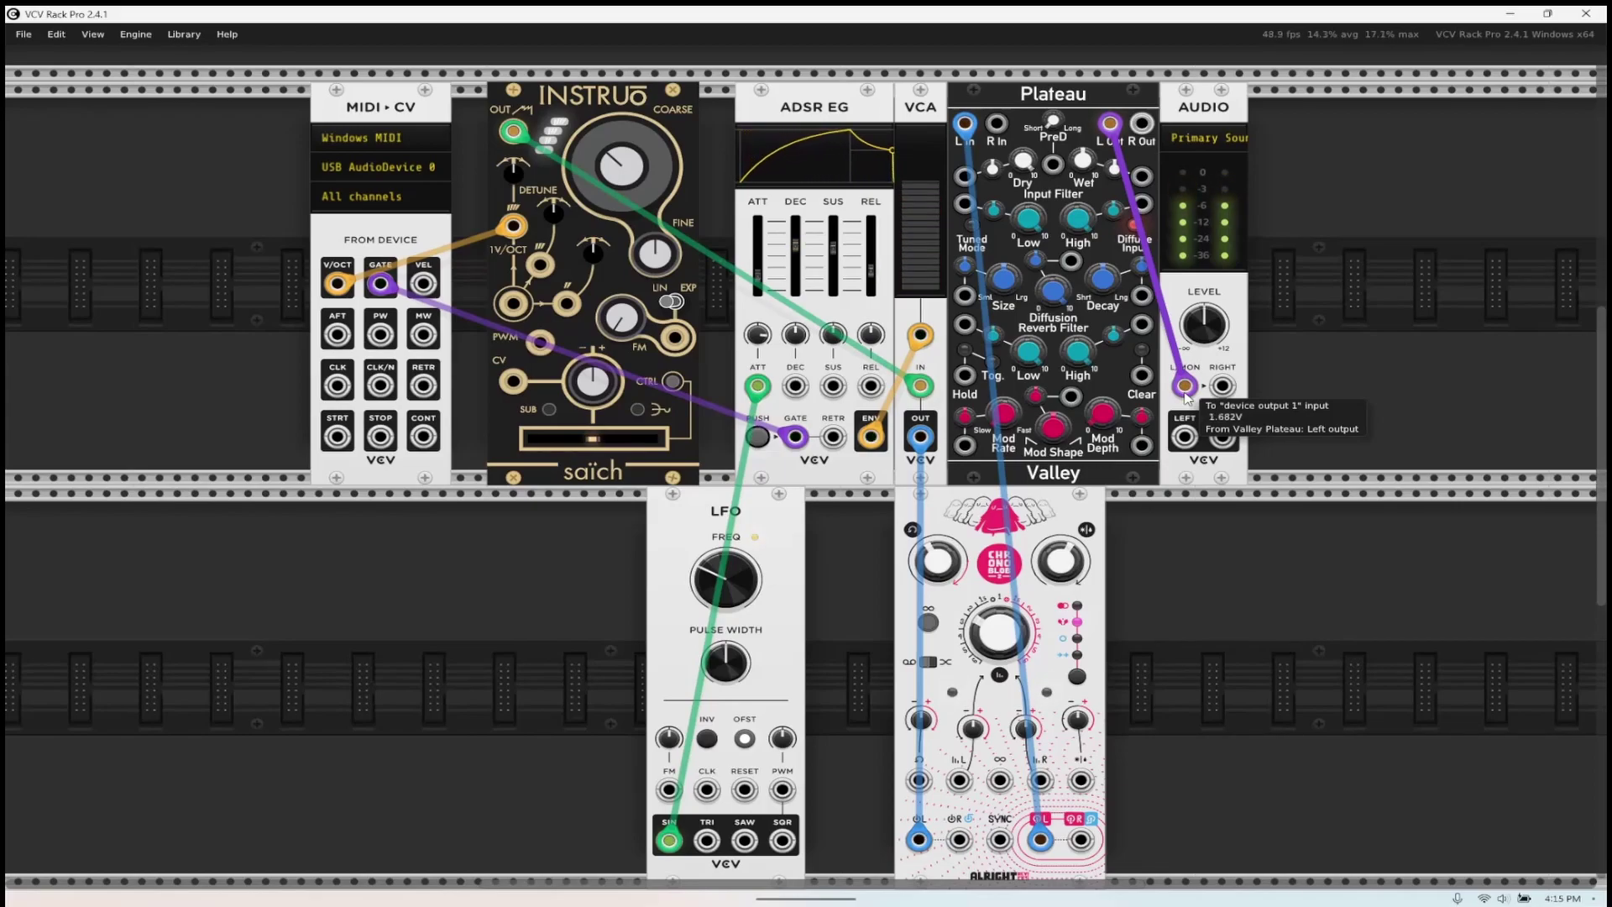
# - Raise the saïch's CV attenuverter, patch LFO TRI to its CV input and SAW to its FM input, and move the LFO beneath it
pyautogui.moveTo(1041, 361)
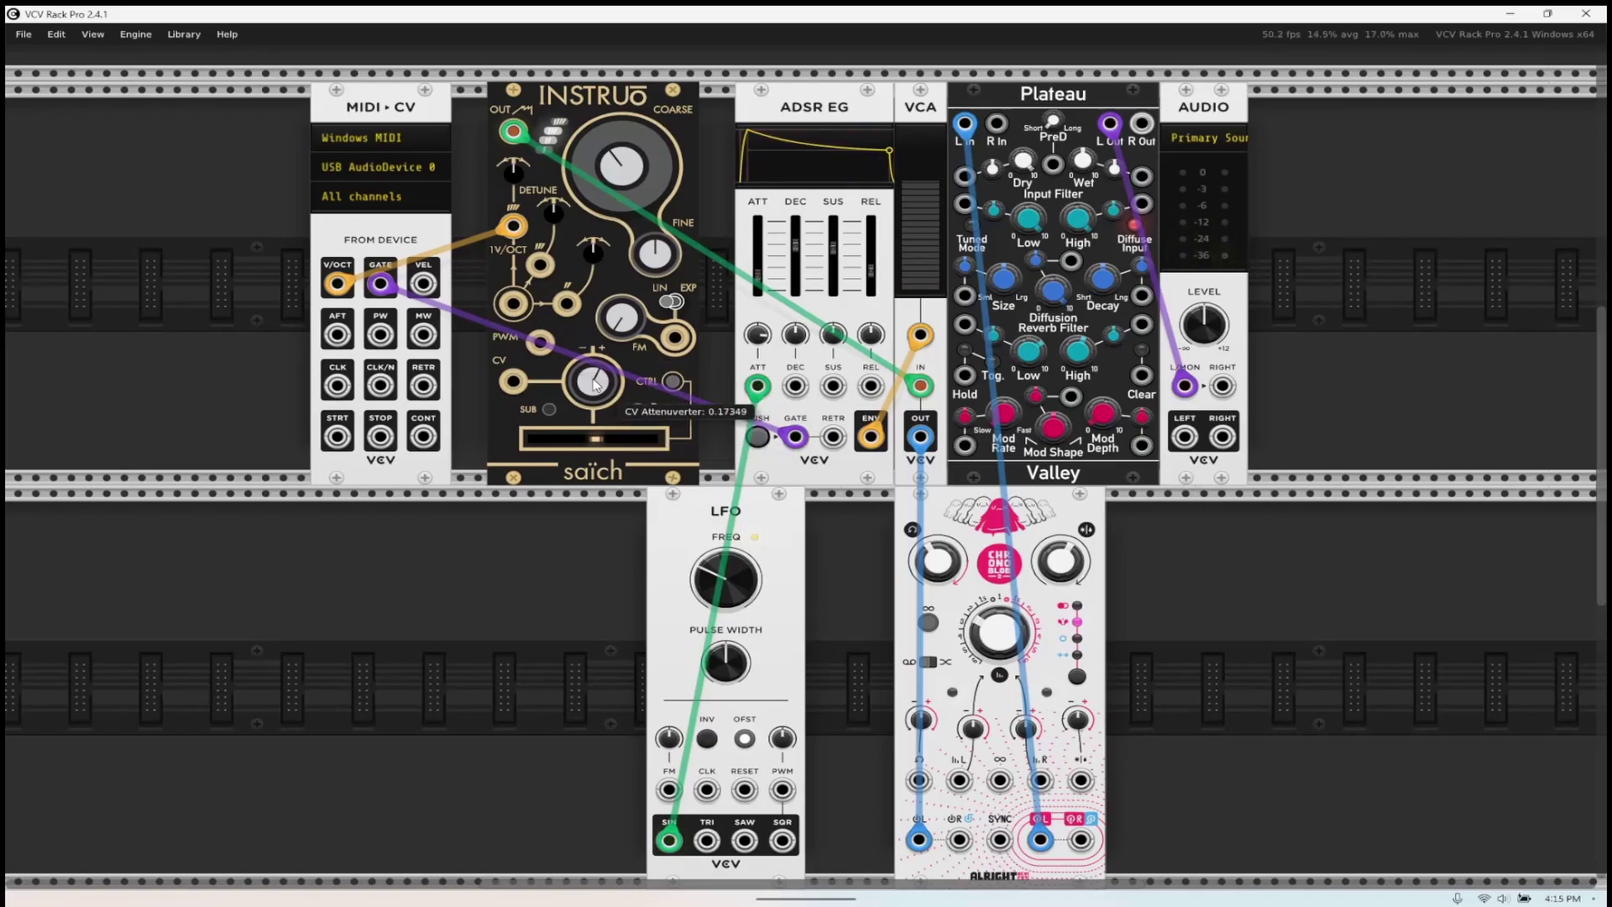
pyautogui.moveTo(707, 840); pyautogui.dragTo(512, 382)
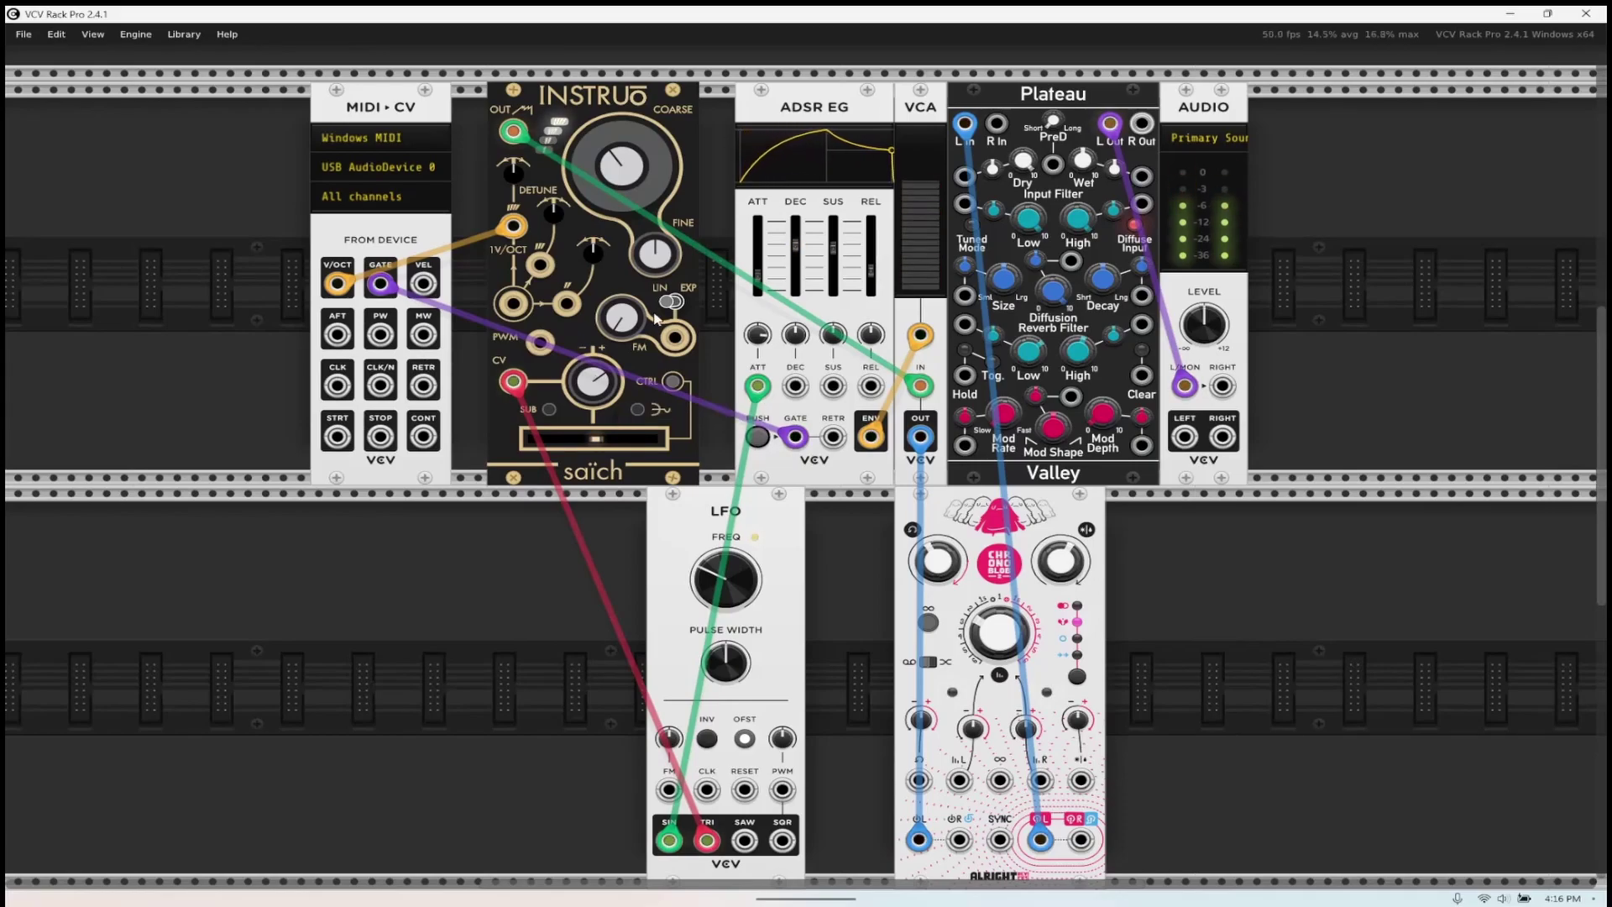
pyautogui.moveTo(745, 840); pyautogui.dragTo(631, 317)
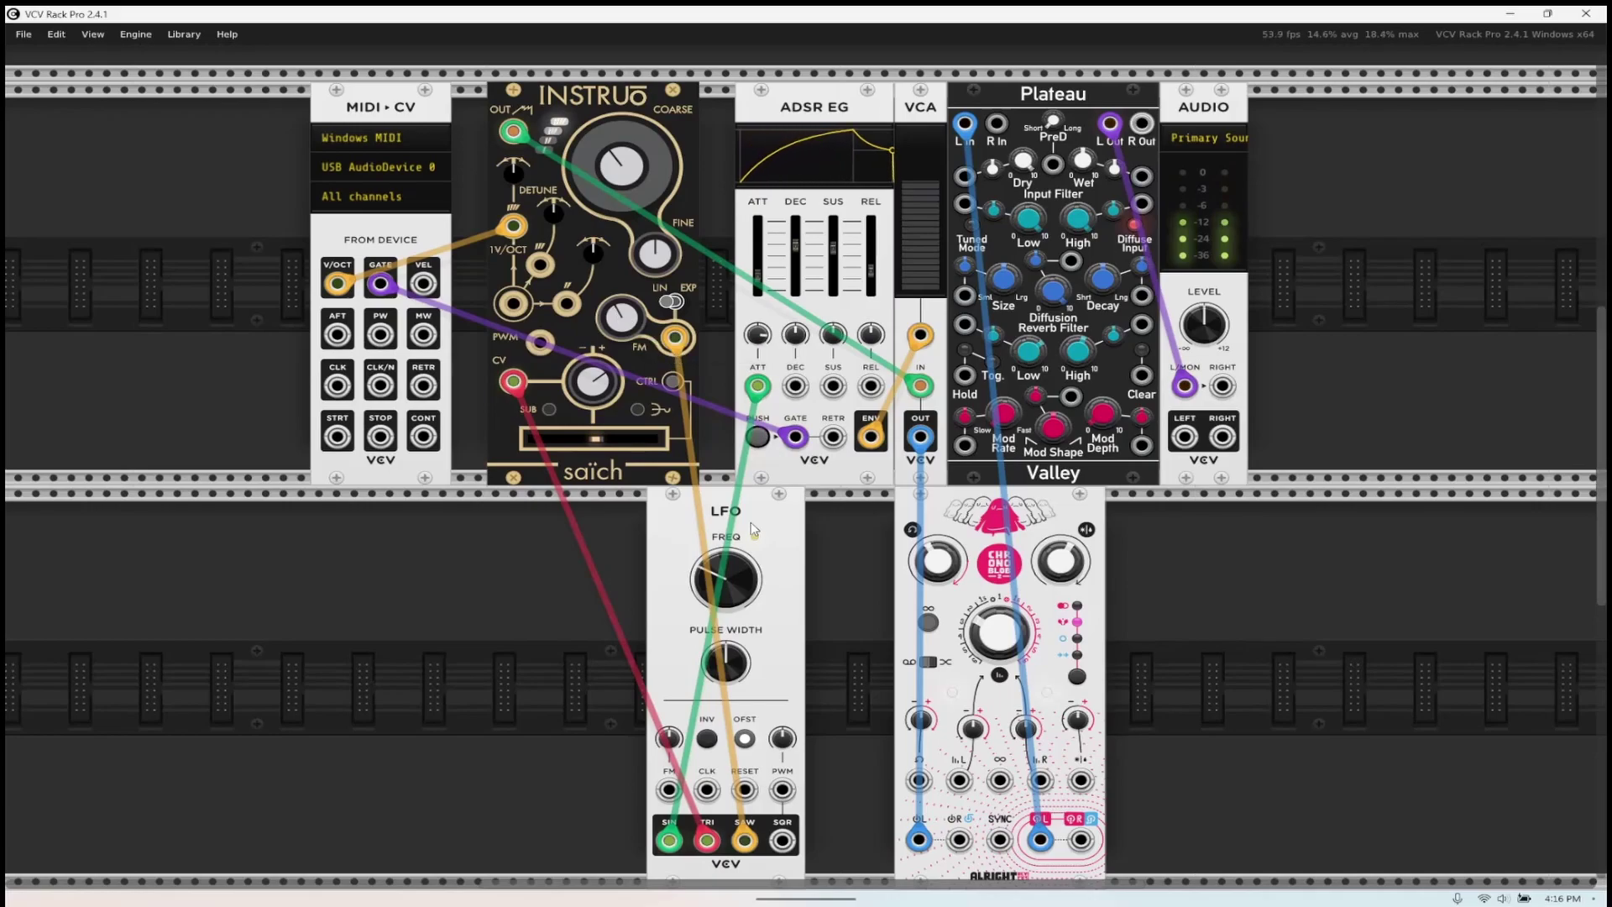
pyautogui.moveTo(720, 525); pyautogui.dragTo(527, 525)
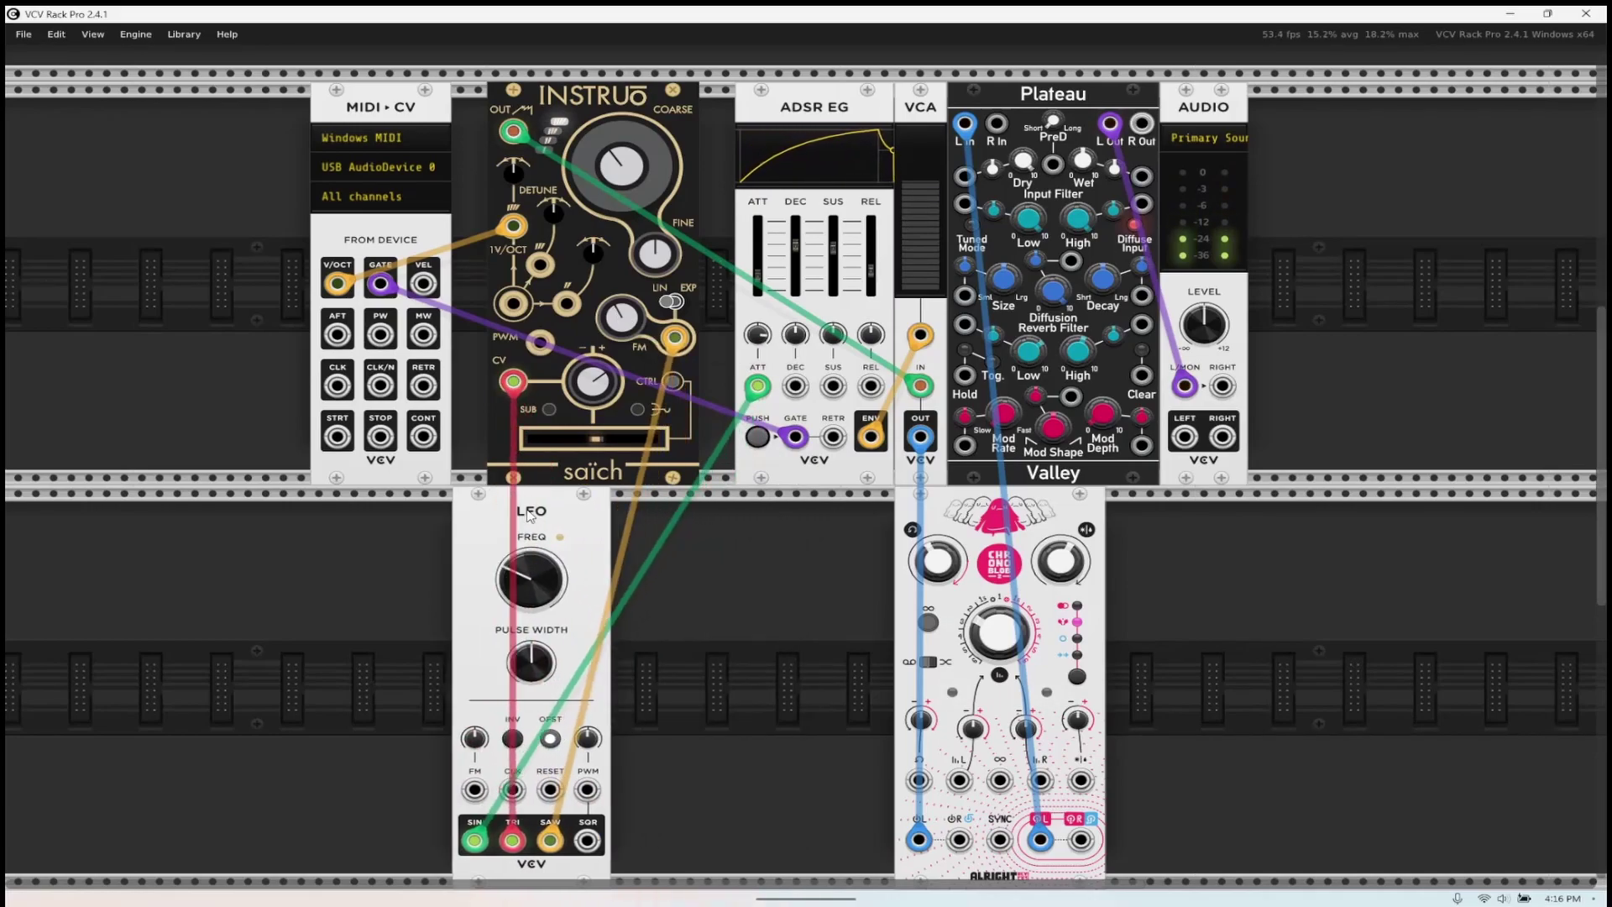
# - Search for "mix" and add the Surge XT Mixer between Plateau and Audio
pyautogui.rightClick(735, 596)
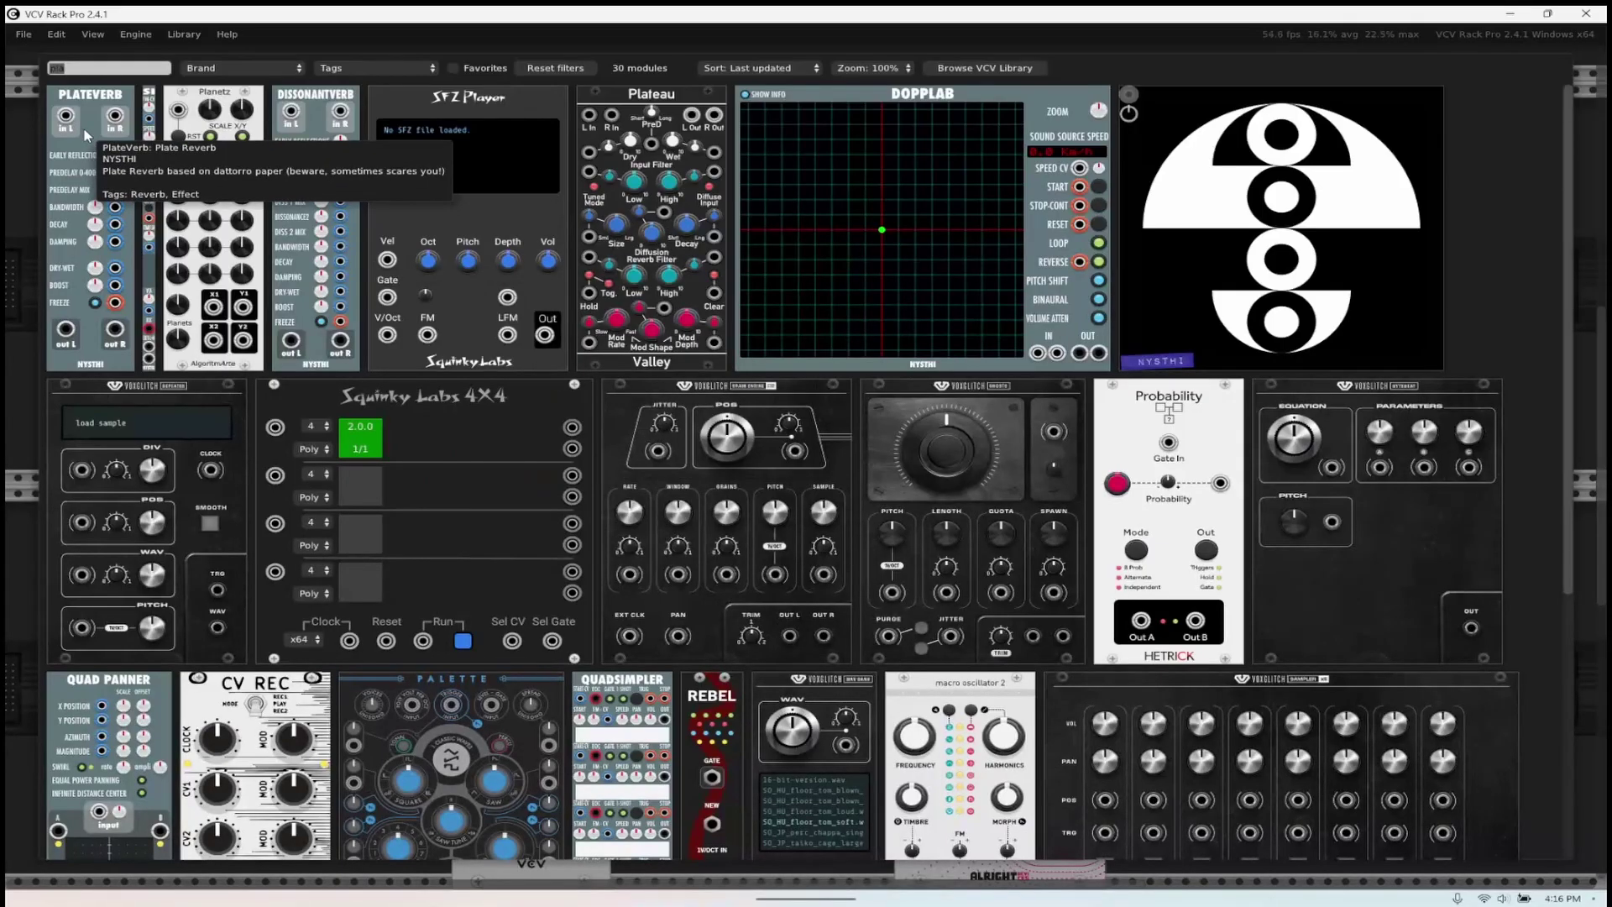
pyautogui.write('mix')
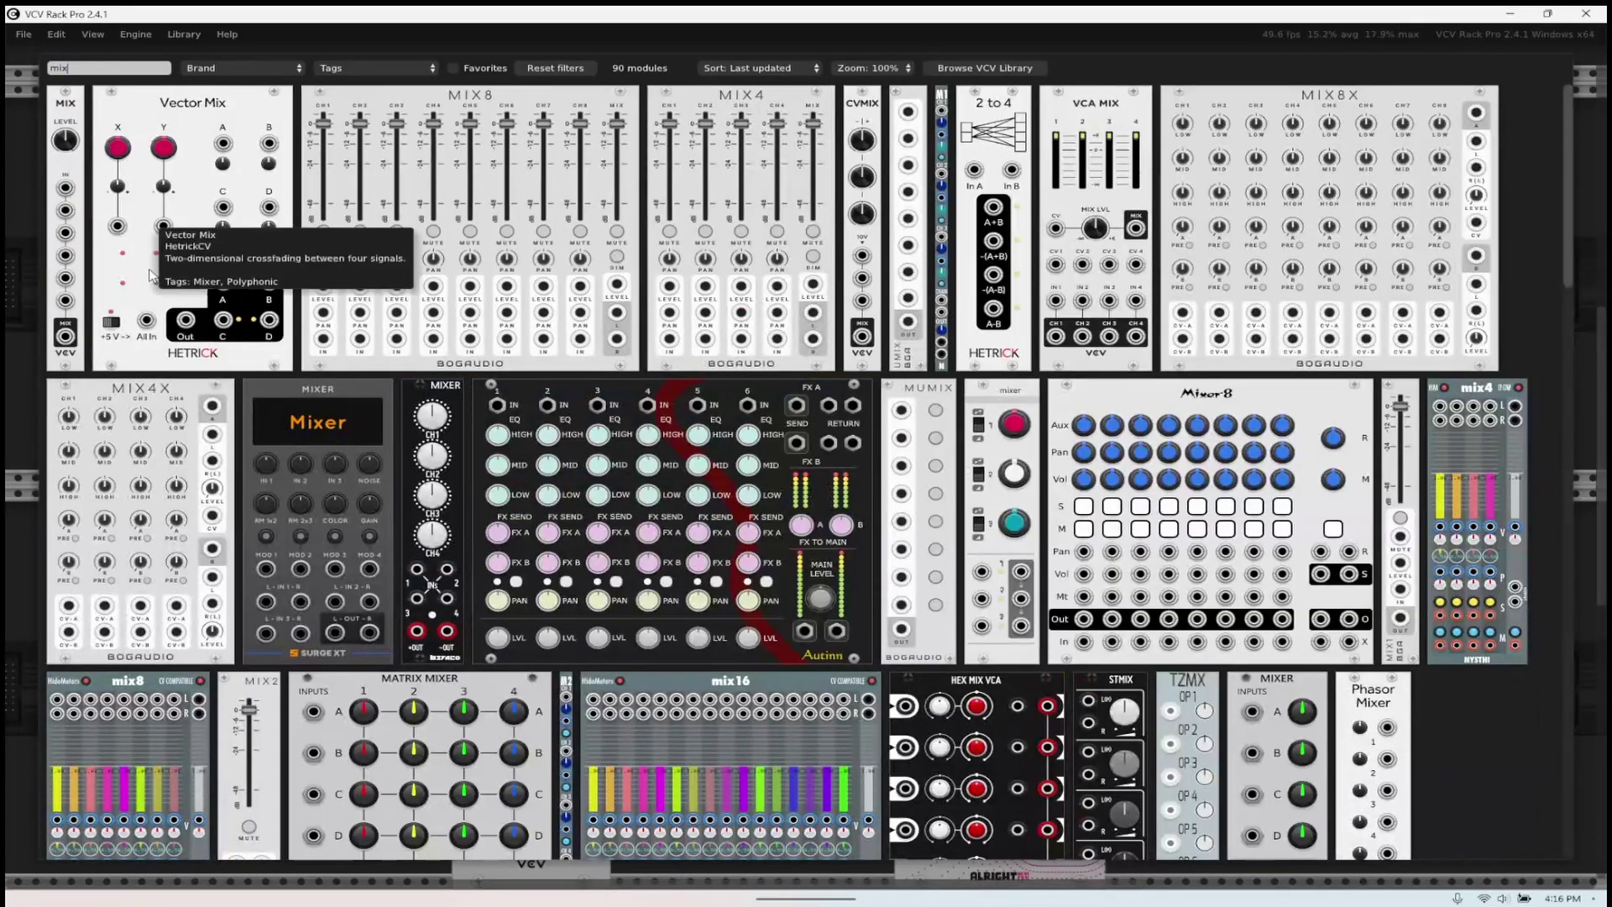
pyautogui.moveTo(334, 384); pyautogui.dragTo(1152, 388)
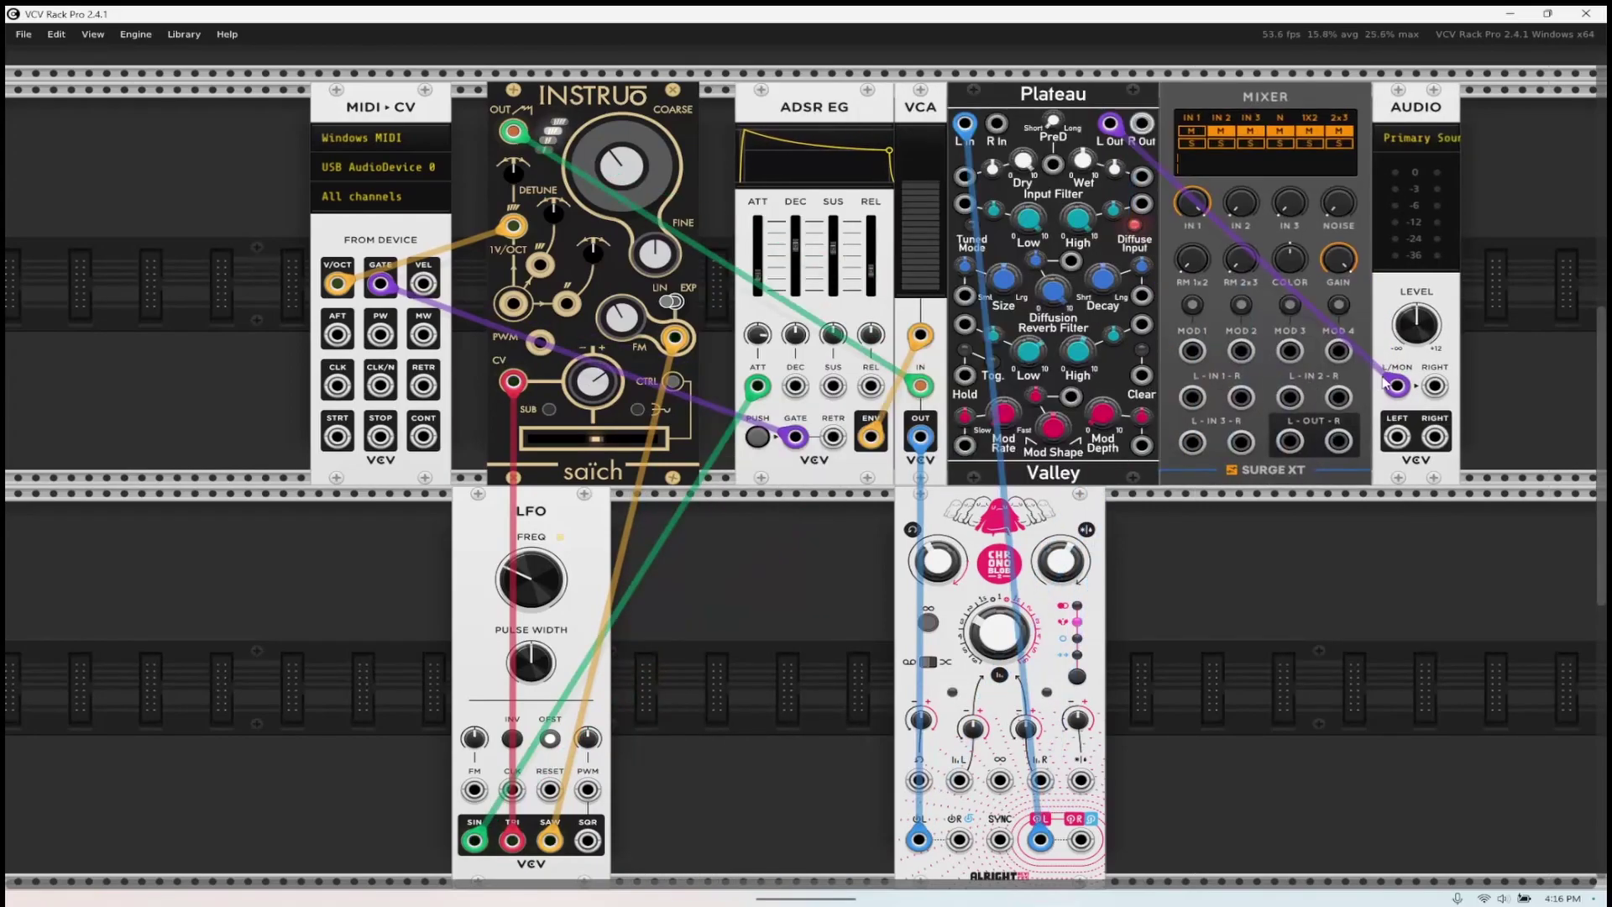
# - Move Plateau's left output cable to Mixer input 1 left, patch the Mixer's left output to Audio L/MON, and adjust the Input 1 level
pyautogui.moveTo(1390, 385); pyautogui.dragTo(1191, 399)
pyautogui.moveTo(1290, 439); pyautogui.dragTo(1396, 385)
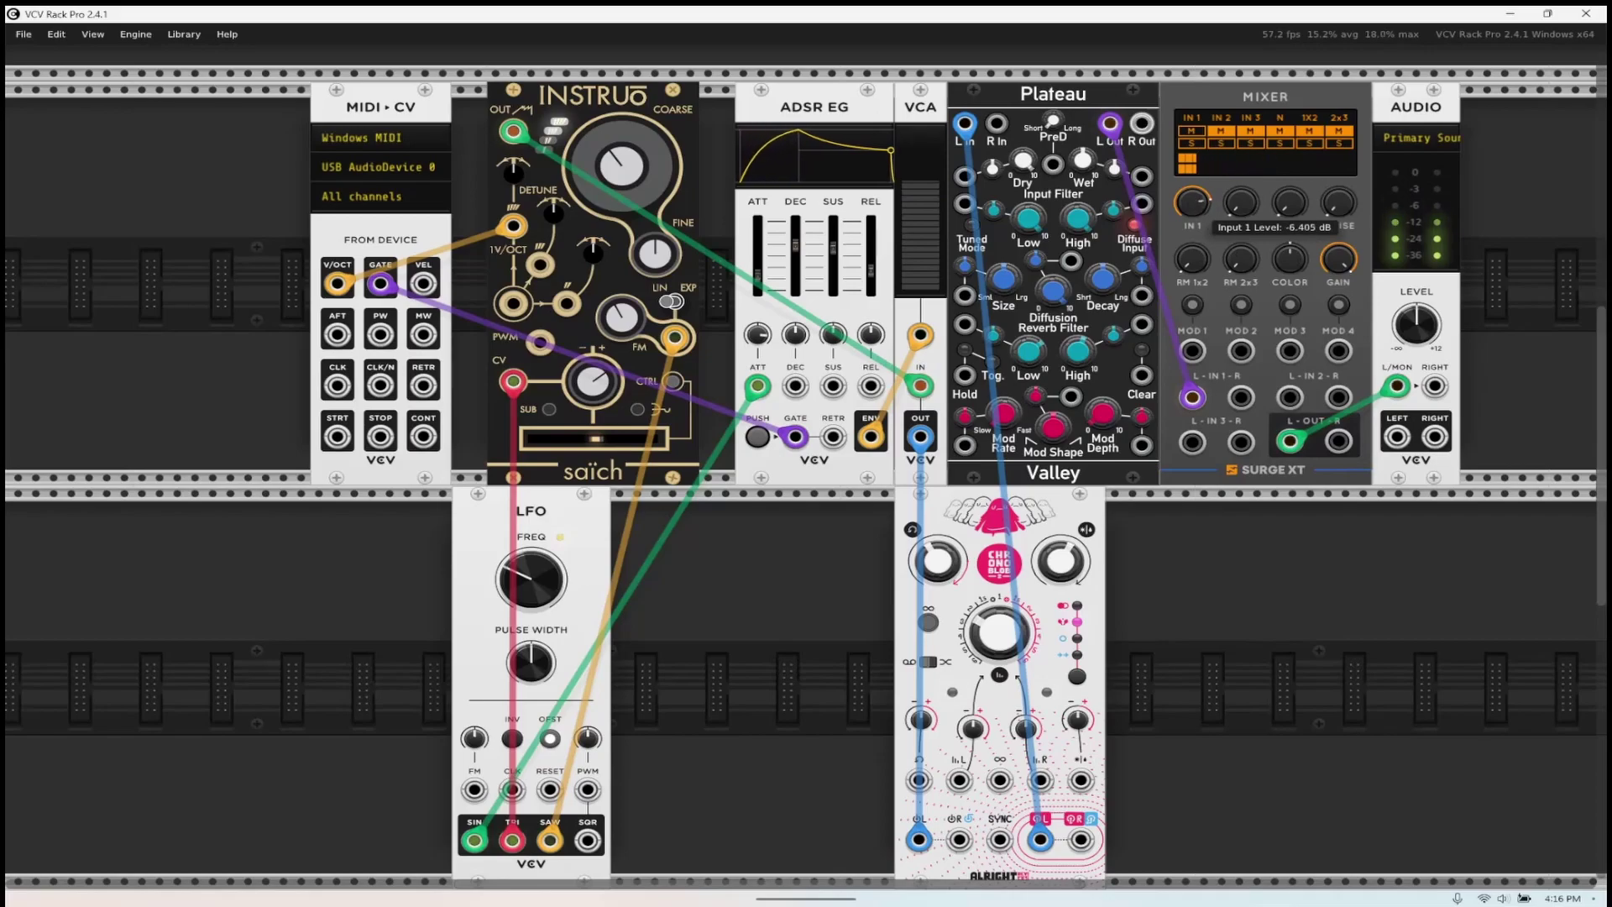
pyautogui.moveTo(1192, 203); pyautogui.dragTo(1192, 205)
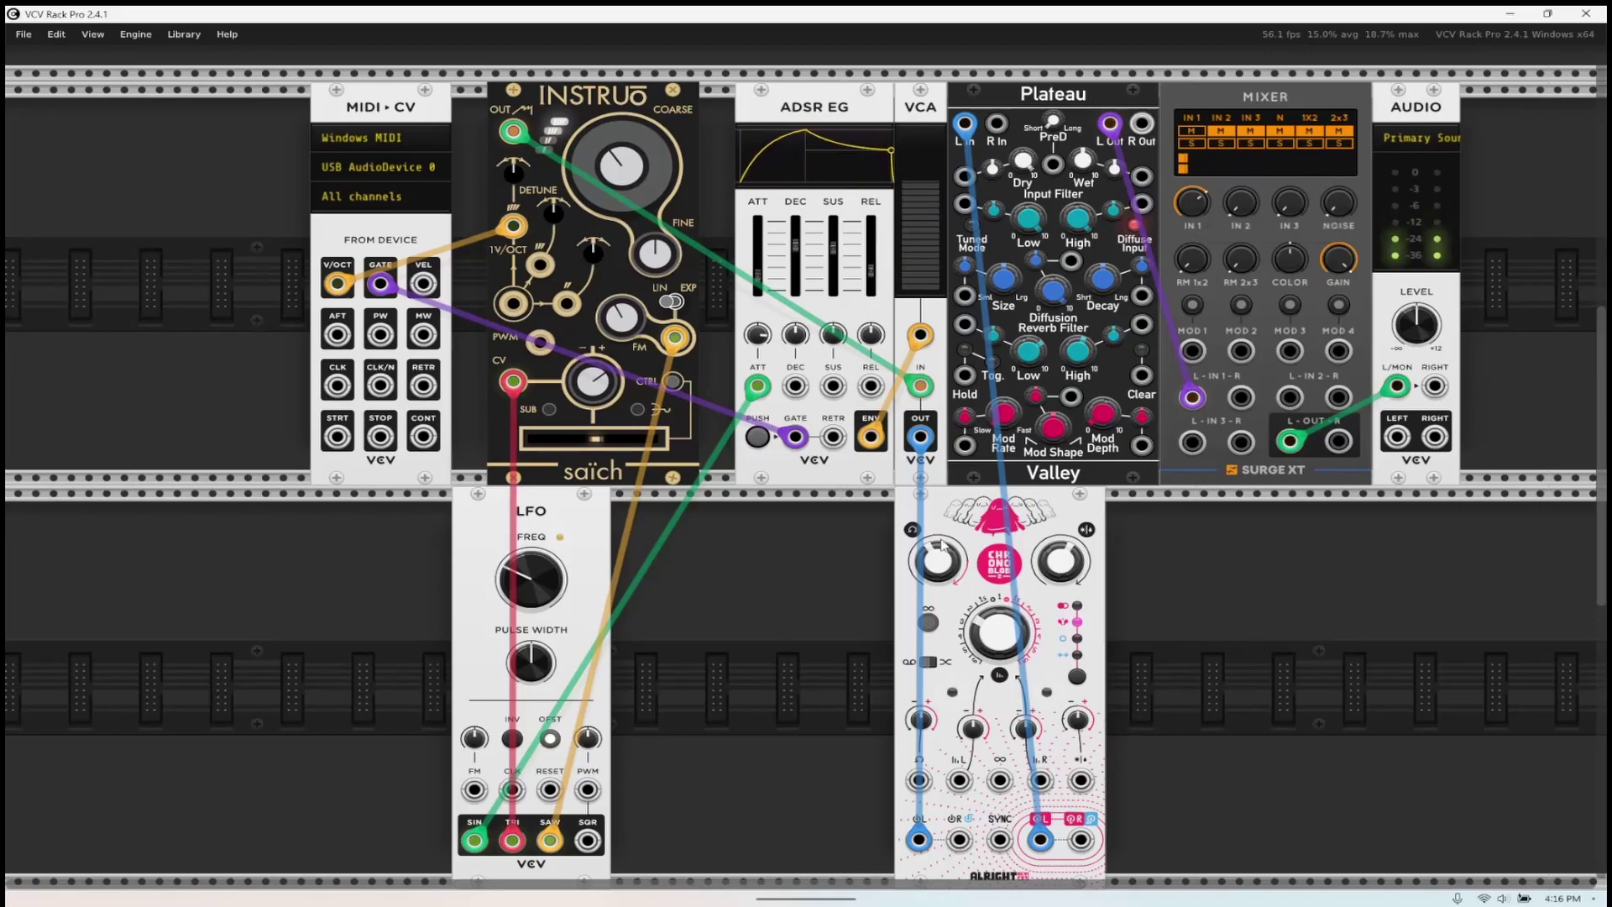
# - Move the Chronoblob directly beside the LFO and reopen the module browser with the previous search cleared
pyautogui.moveTo(995, 521); pyautogui.dragTo(711, 522)
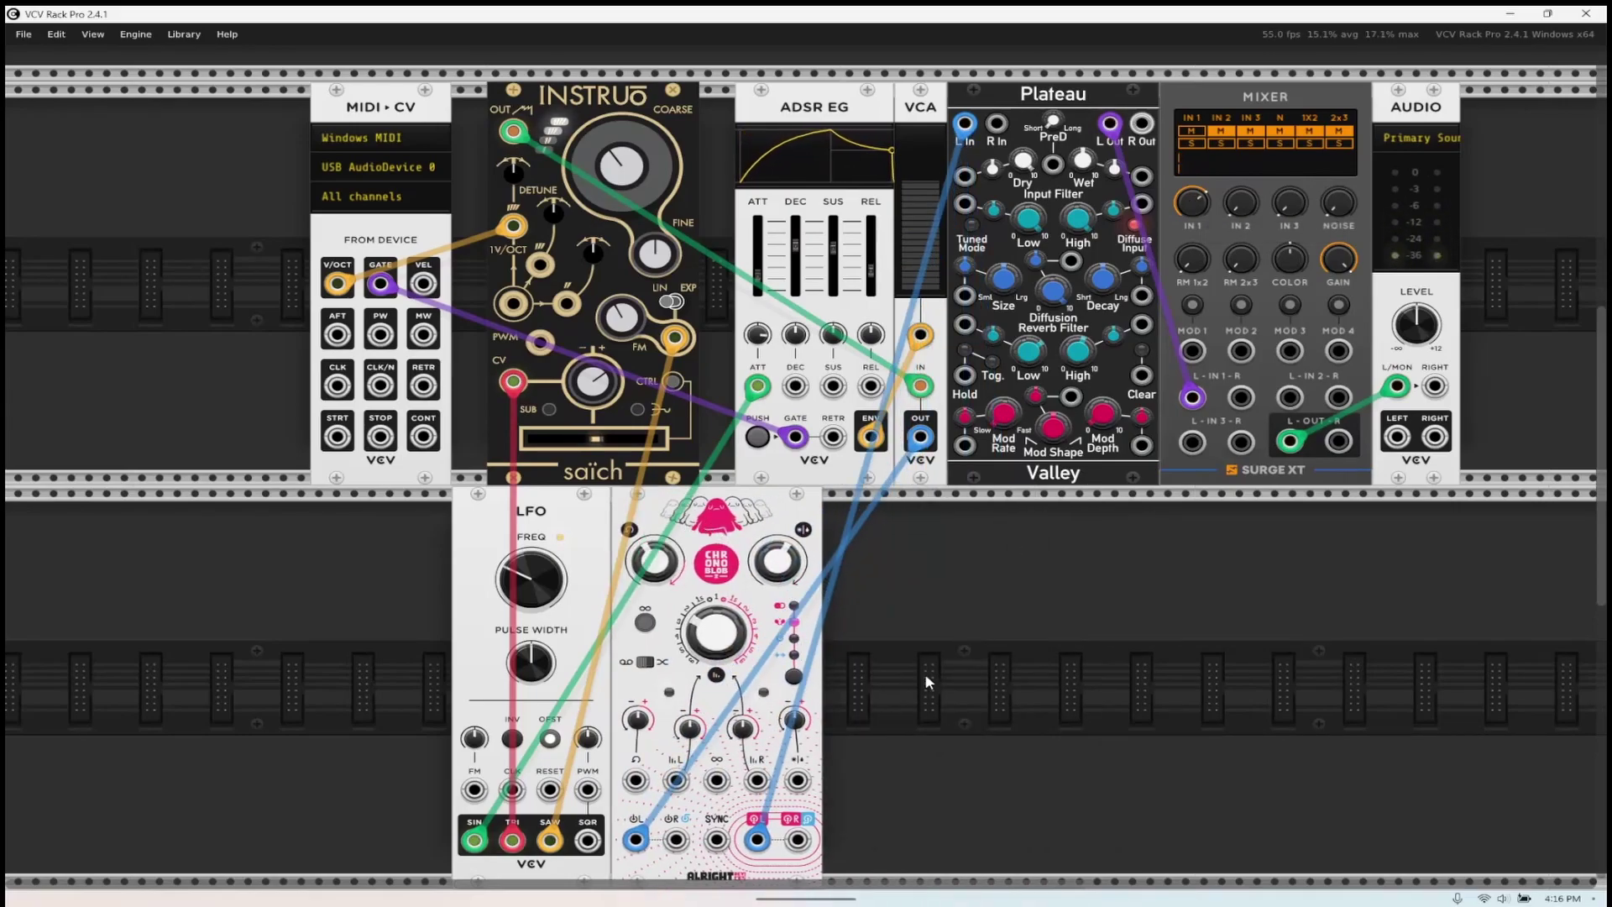
pyautogui.rightClick(1083, 567)
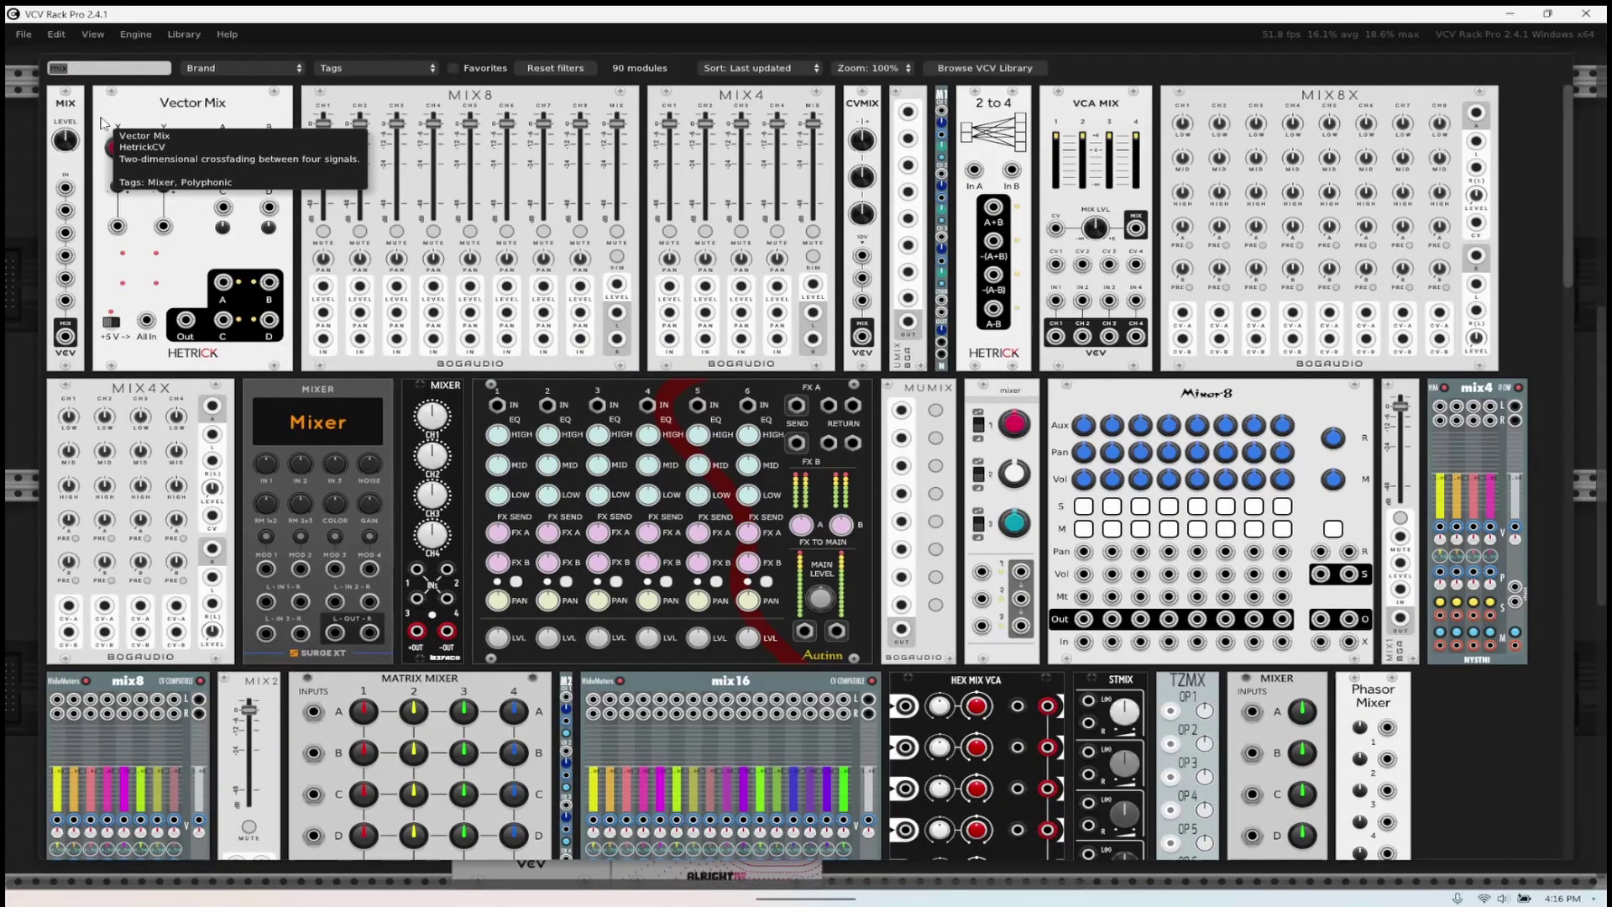
pyautogui.press('BackSpace')
pyautogui.write('x')
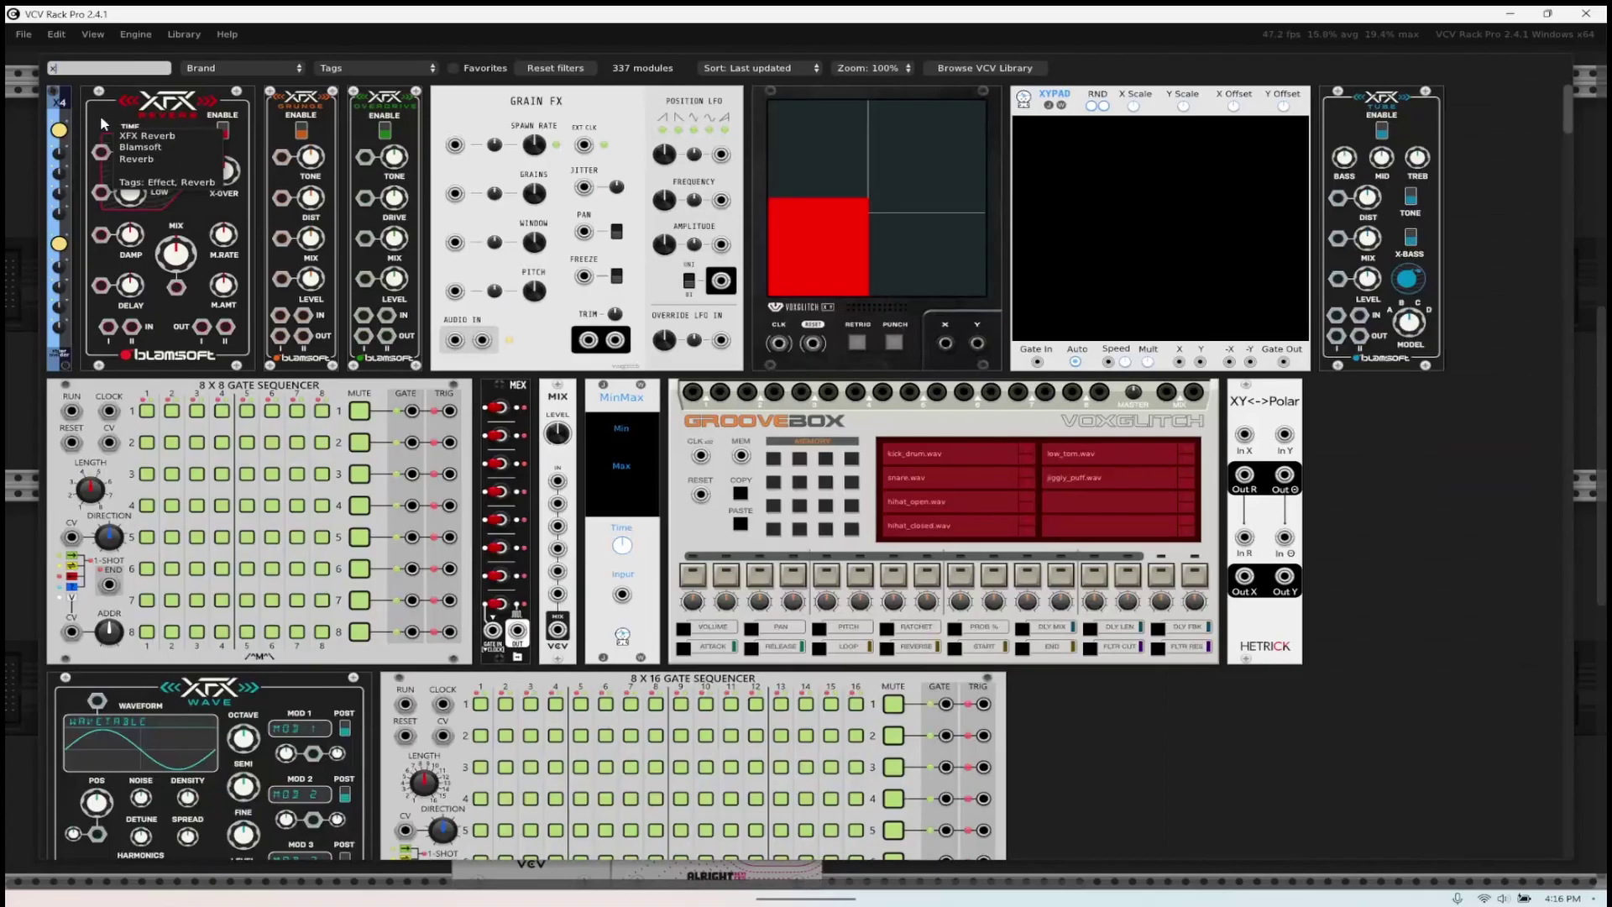
pyautogui.press('BackSpace')
pyautogui.write('vx')
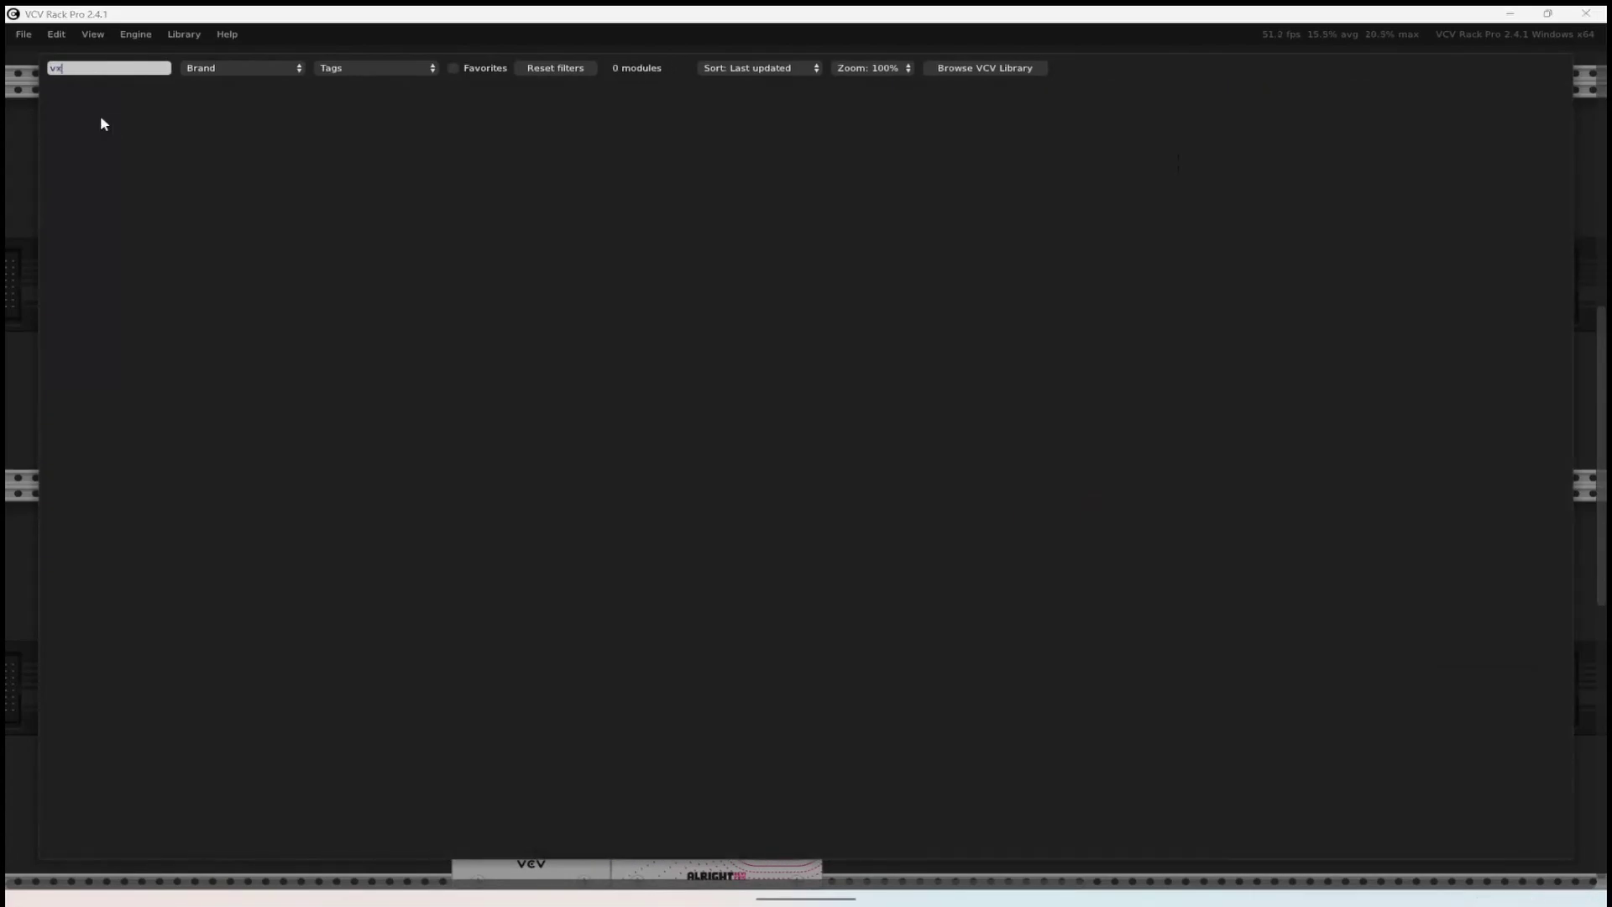
pyautogui.press('super+s')
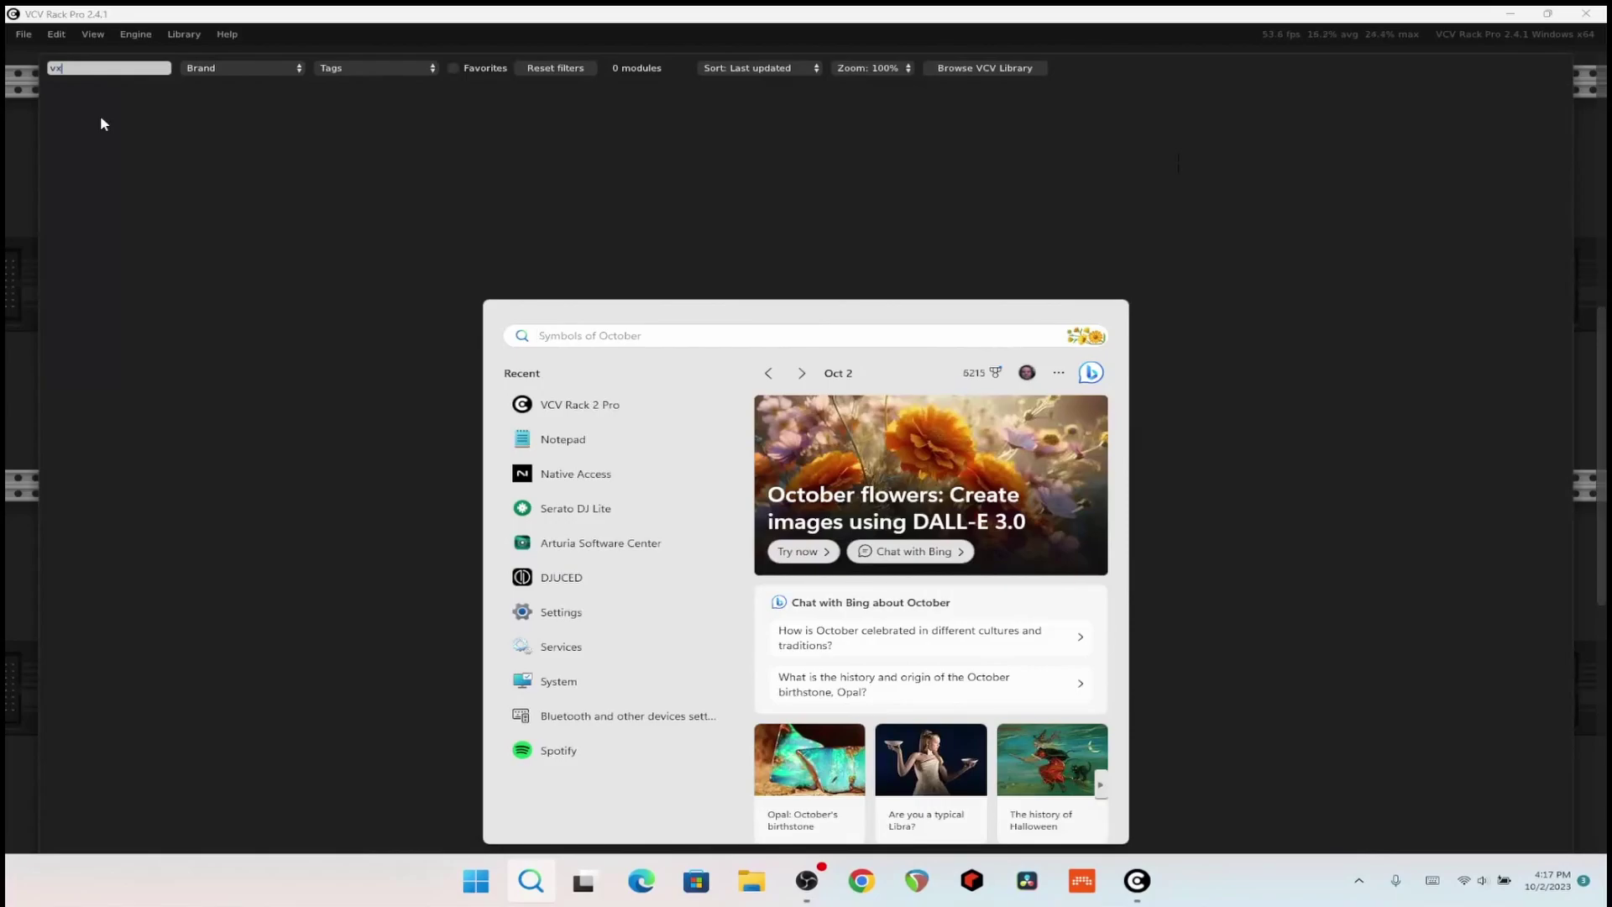
pyautogui.press('Escape')
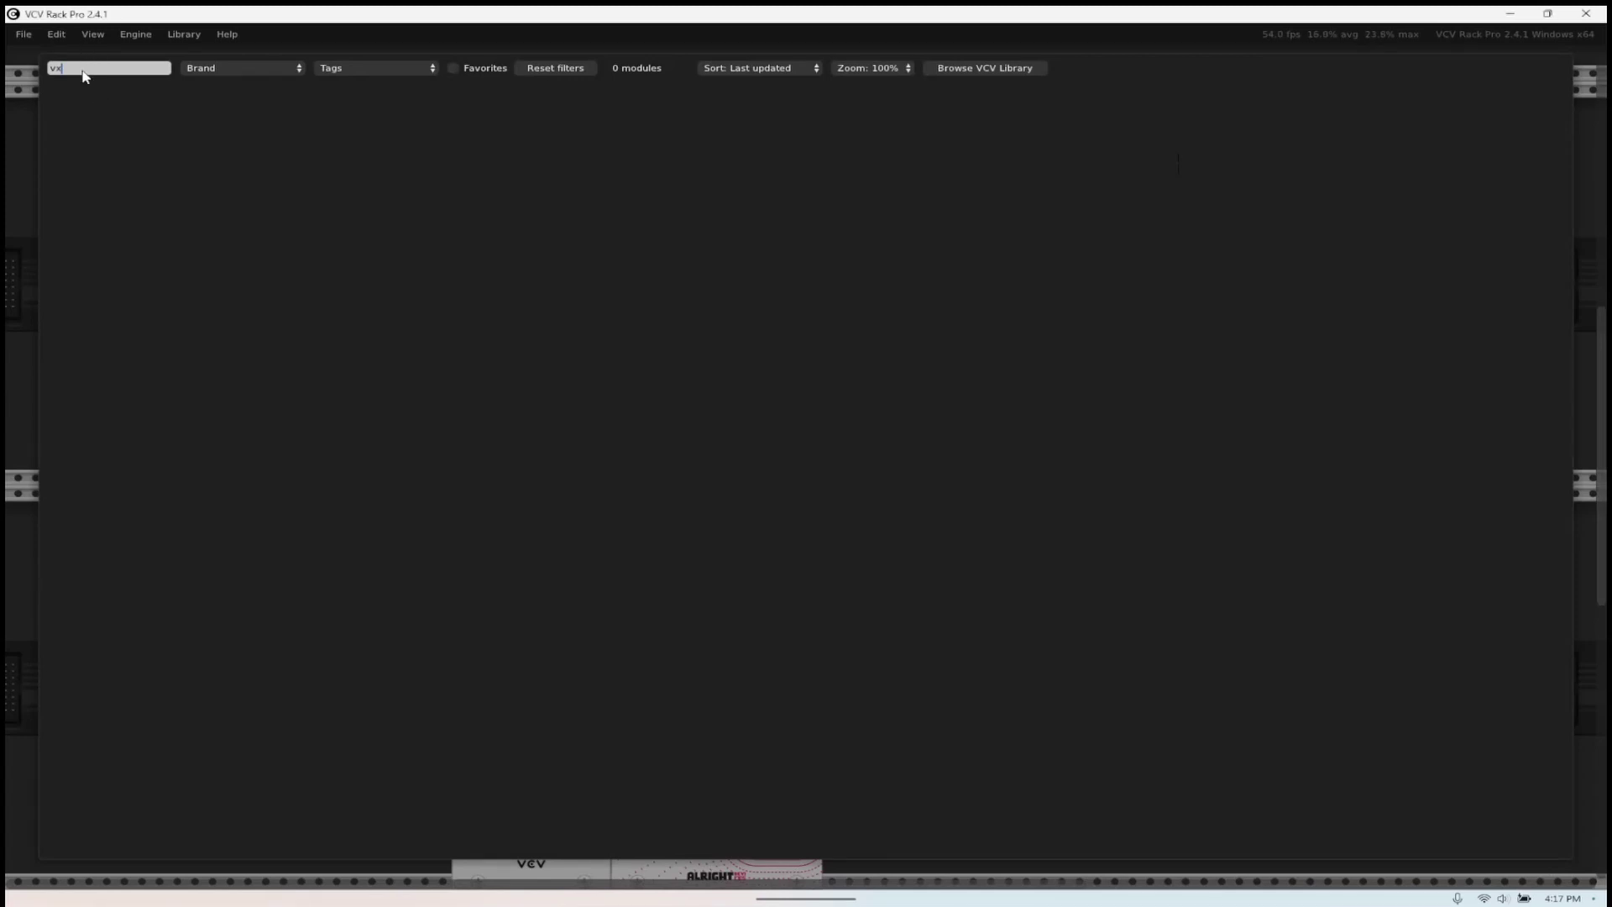
pyautogui.press('BackSpace')
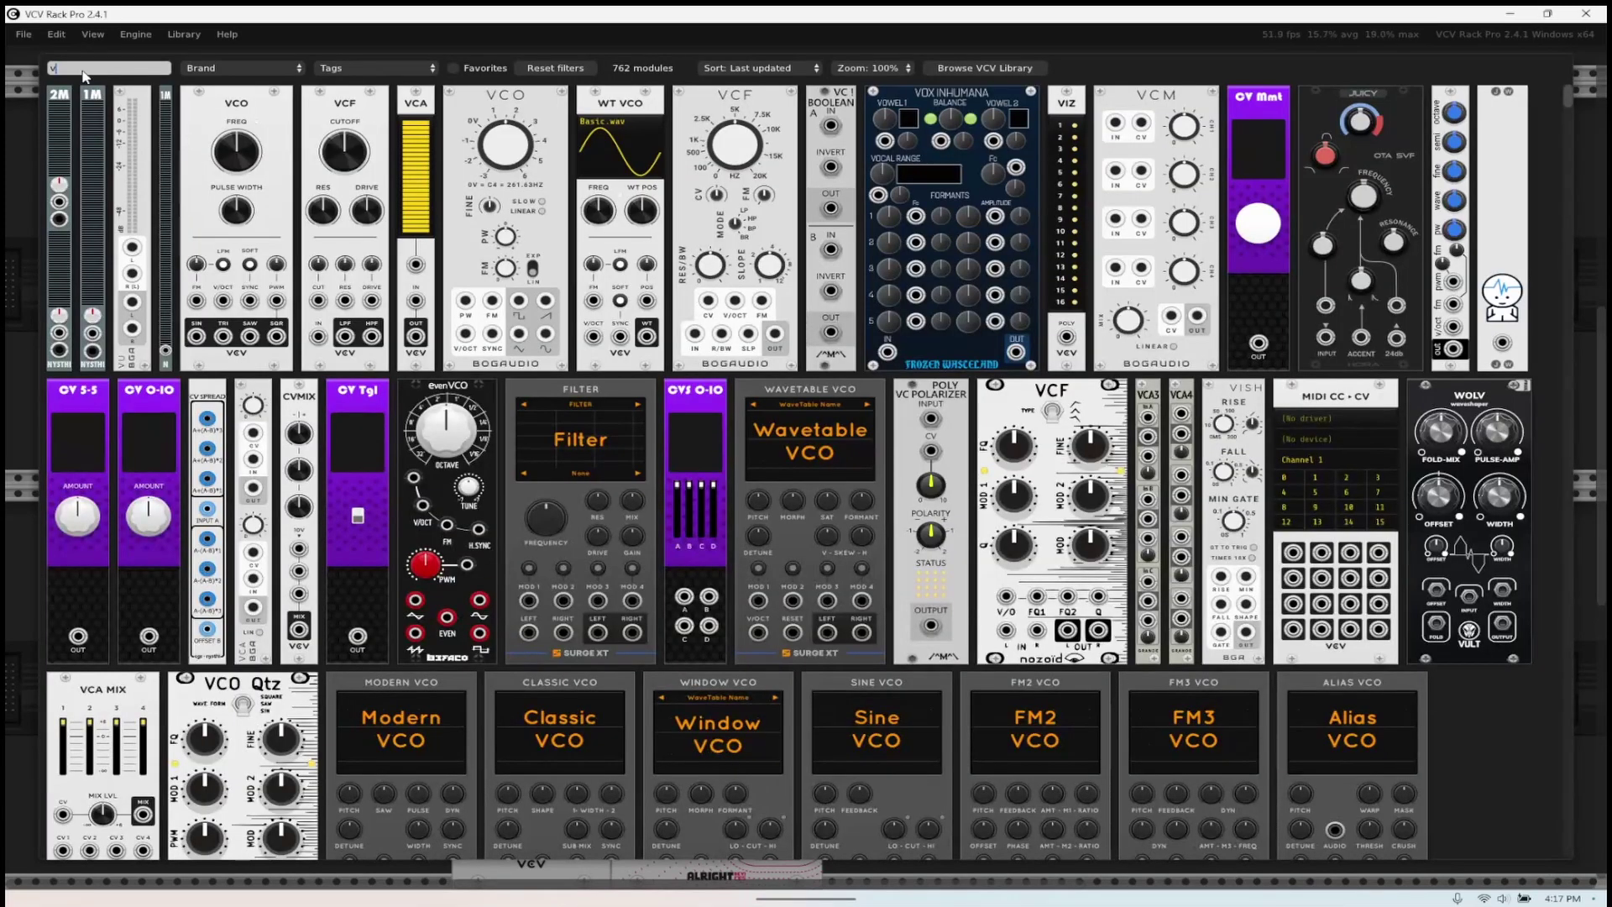
pyautogui.write('f')
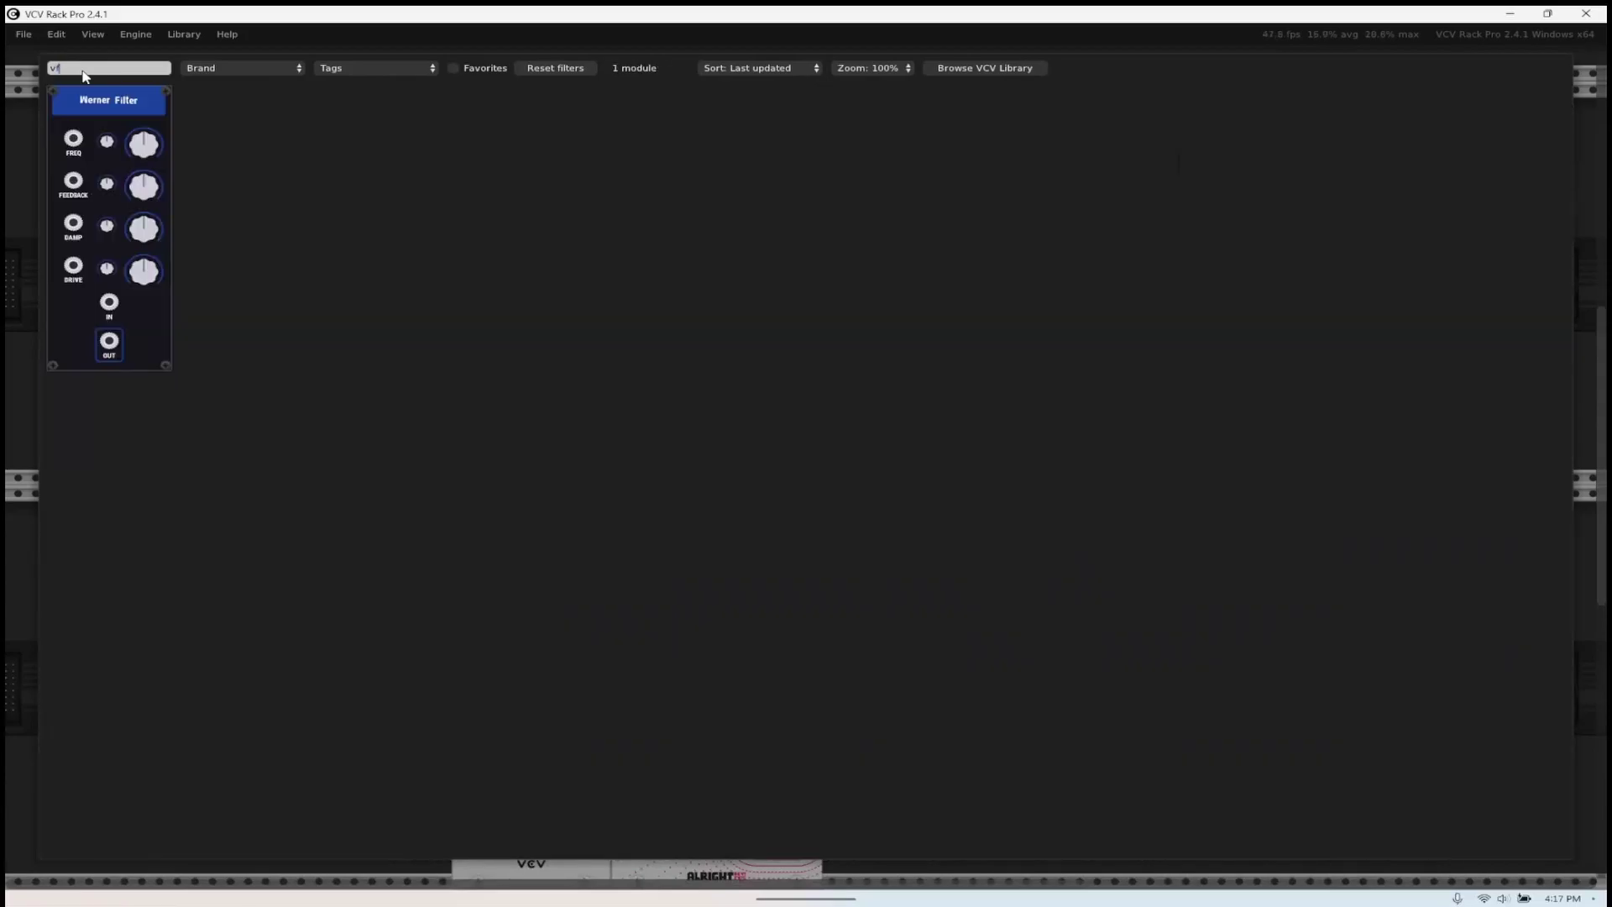
pyautogui.press('BackSpace')
pyautogui.press('BackSpace')
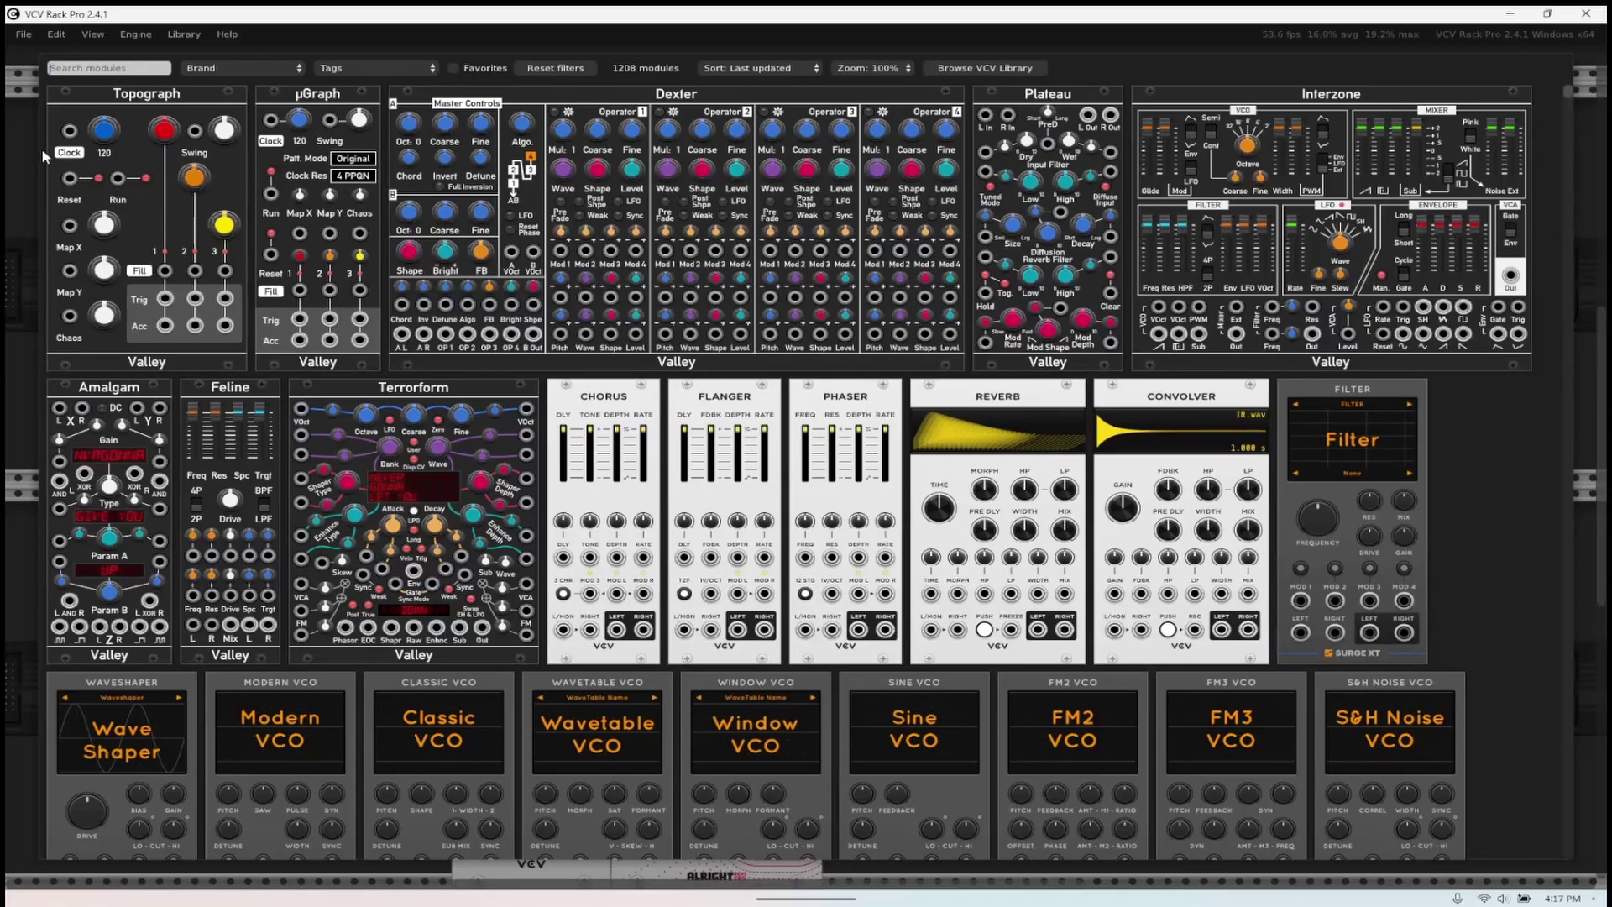
# - Add the Blamsoft XFX Wave oscillator from the unfiltered module list to the lower row, to the right of the Chronoblob
pyautogui.scroll(-10, 934, 433)
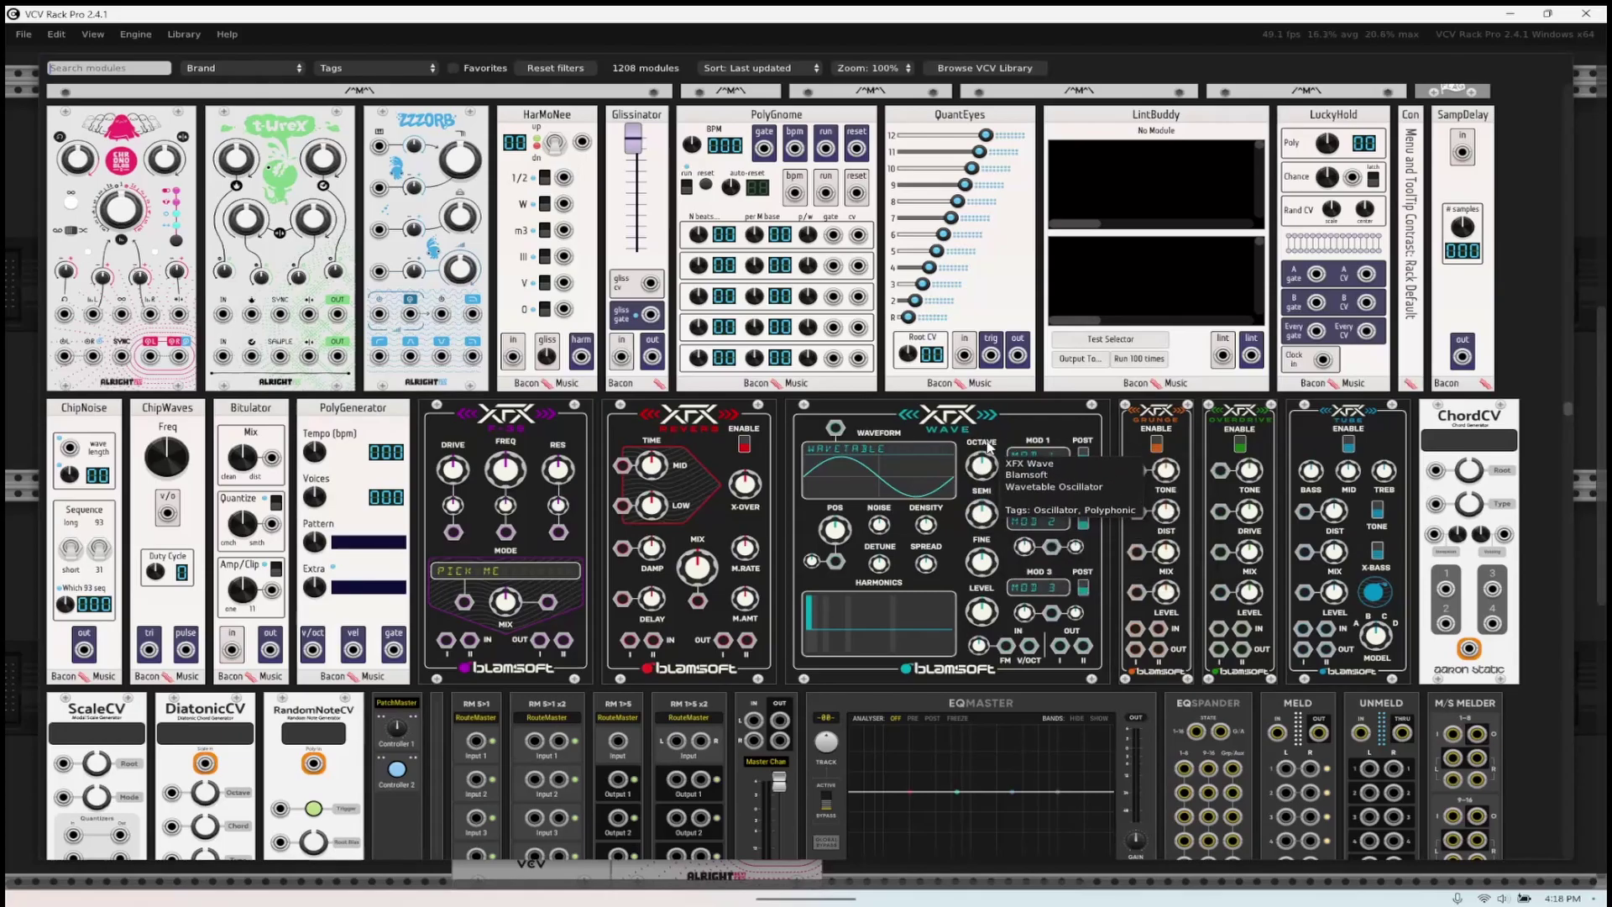
pyautogui.click(988, 447)
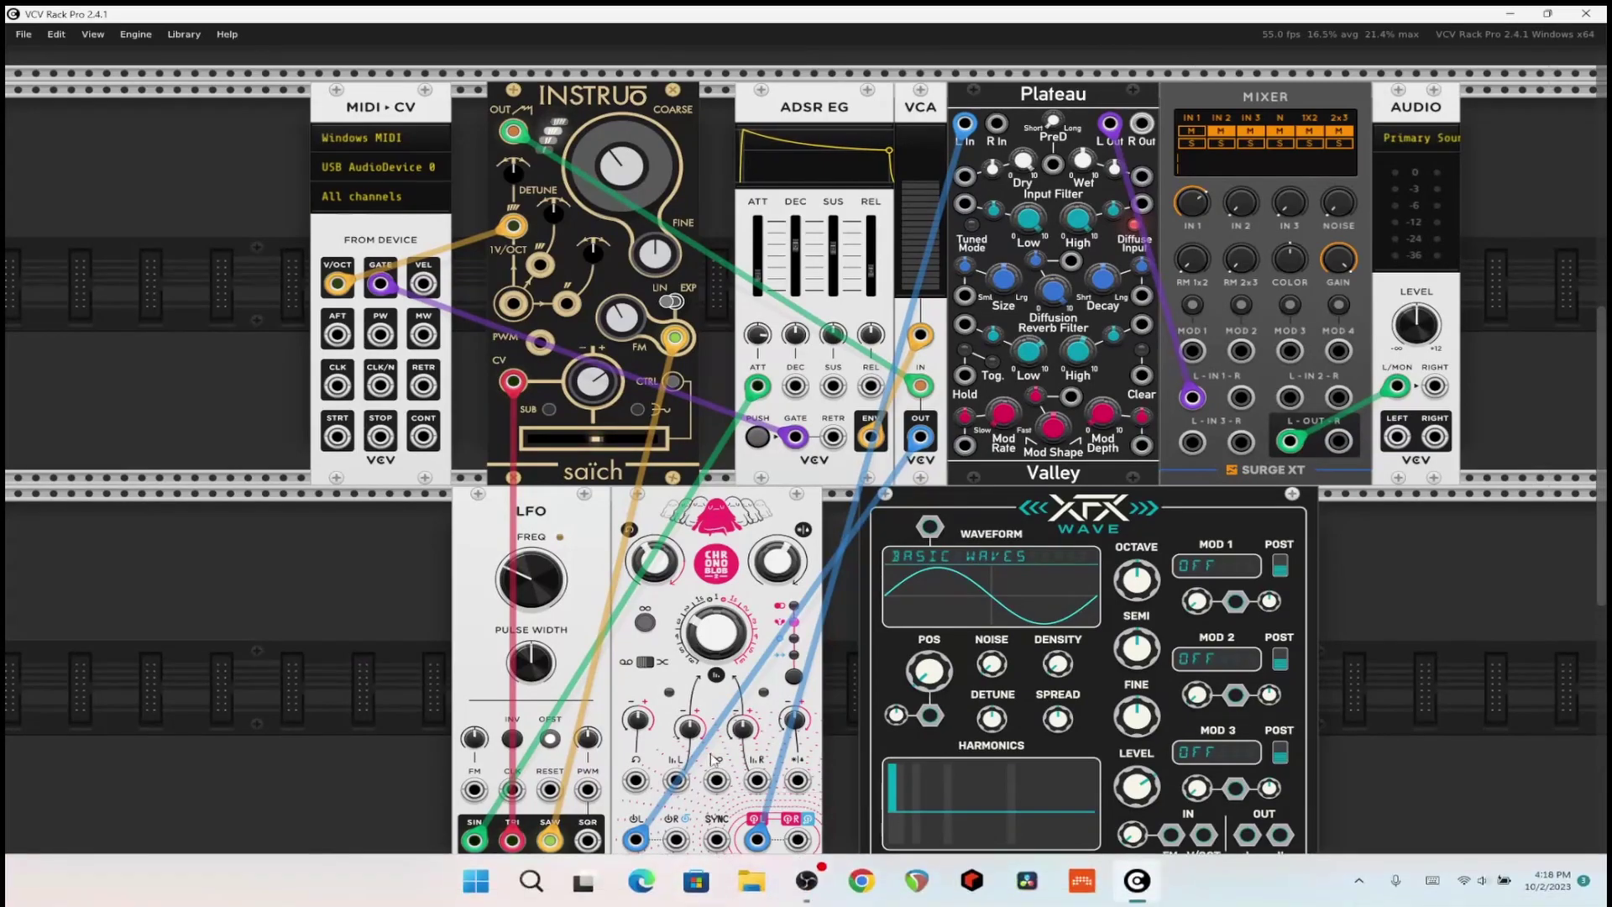
# - Duplicate the ADSR EG module and place the copy in the lower row, to the right of the XFX Wave
pyautogui.rightClick(799, 143)
pyautogui.click(898, 279)
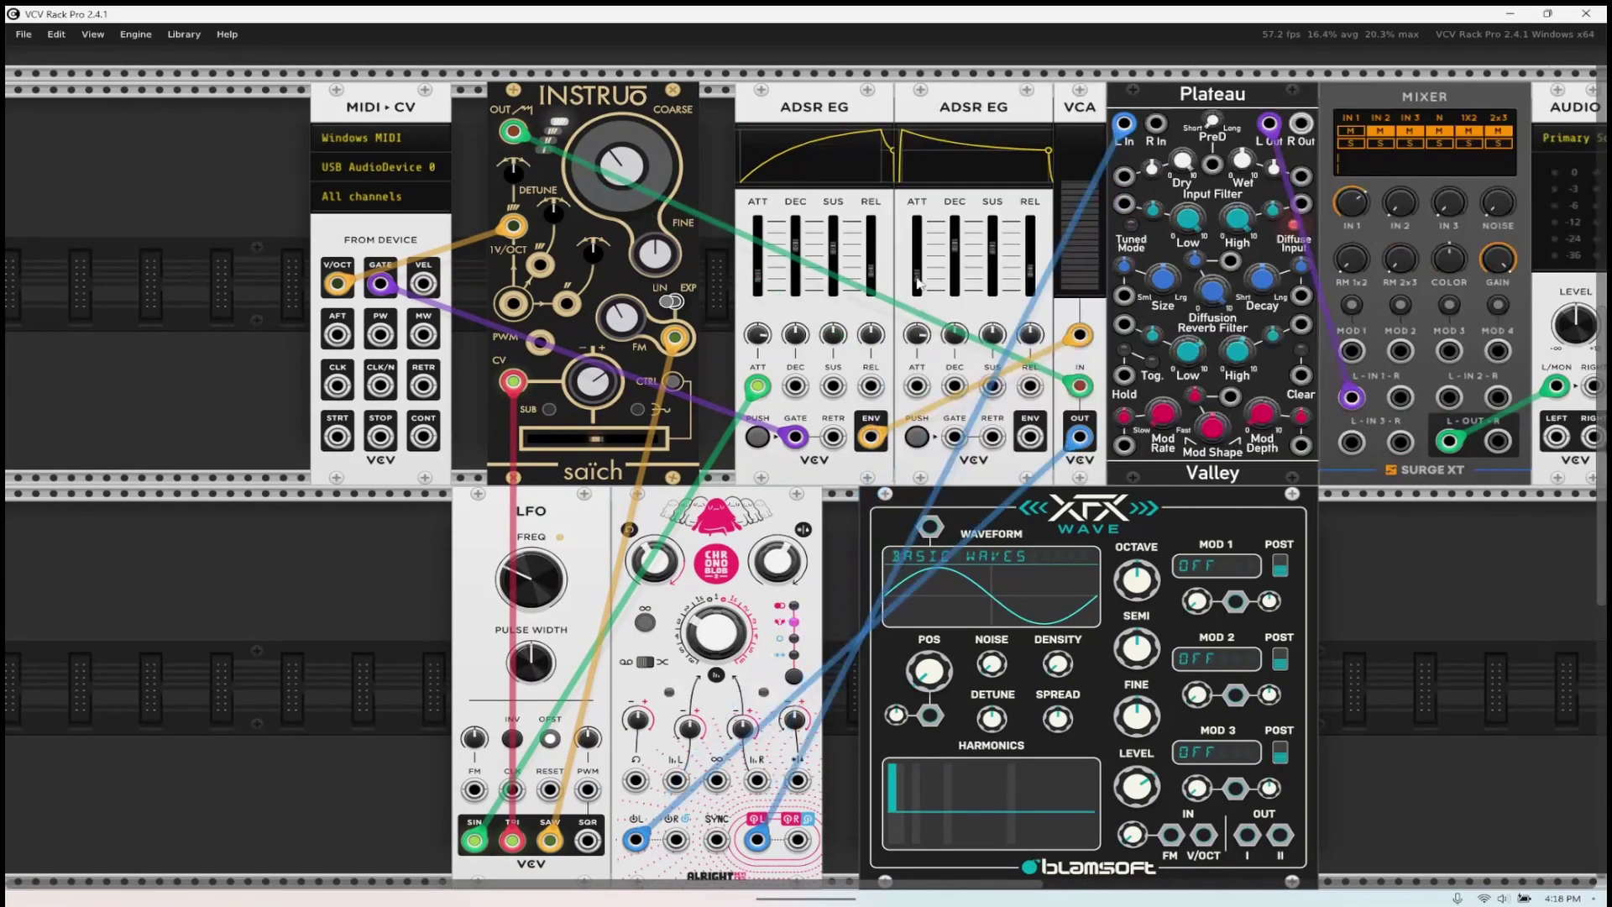
pyautogui.moveTo(1001, 116); pyautogui.dragTo(1379, 548)
pyautogui.moveTo(1491, 837); pyautogui.dragTo(1091, 251)
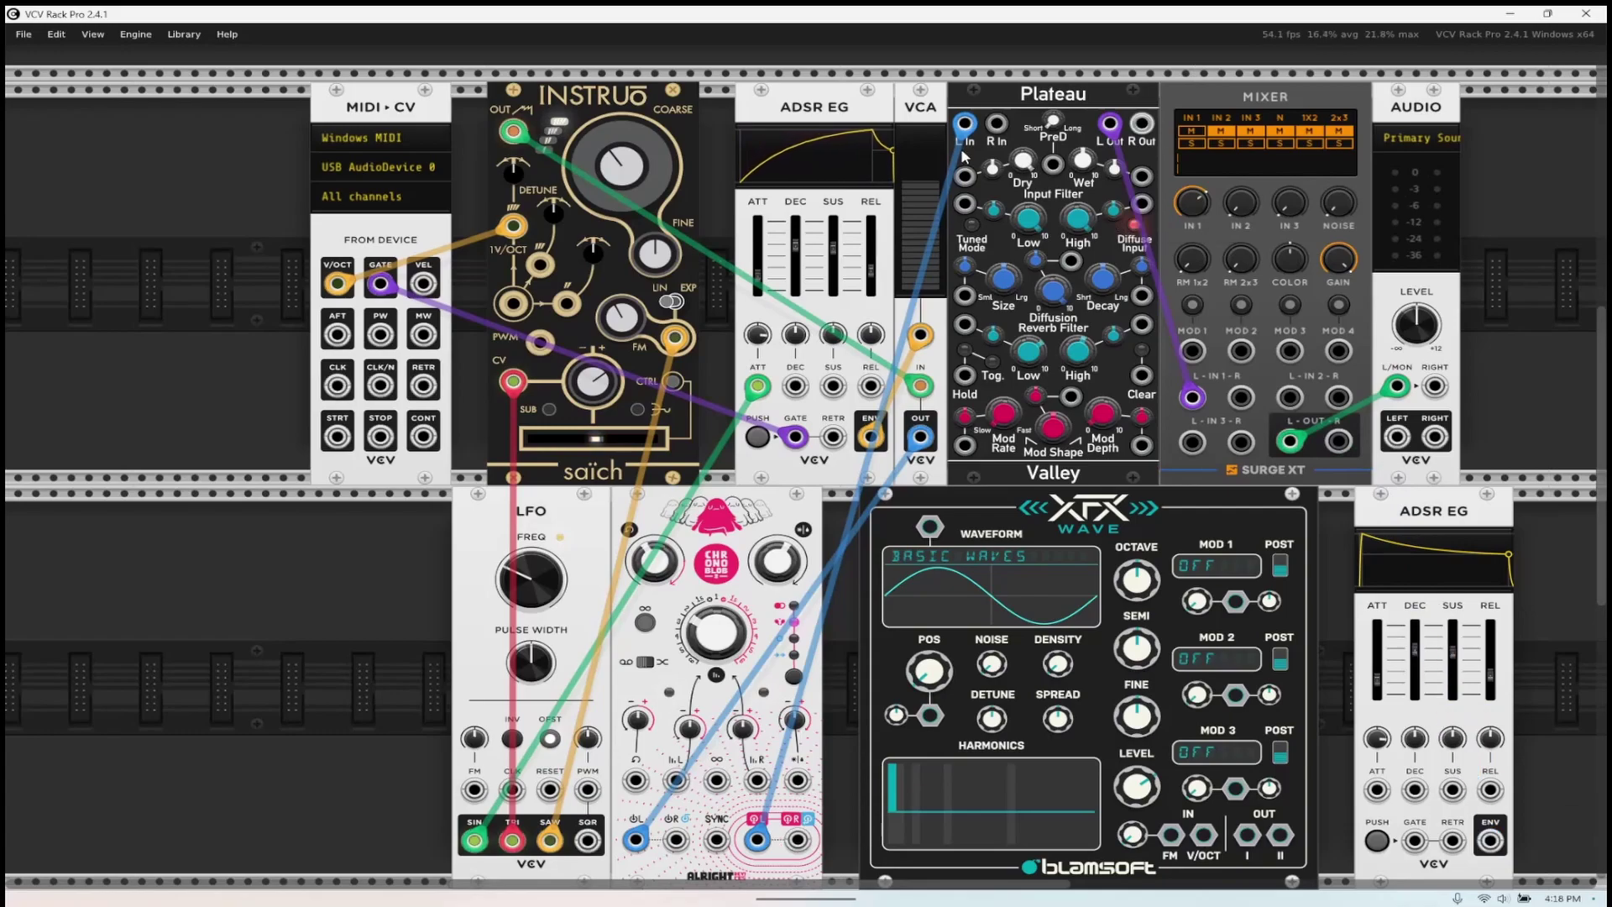
# - Duplicate the VCA module and place the copy directly to the right of the second ADSR EG
pyautogui.rightClick(933, 143)
pyautogui.rightClick(927, 309)
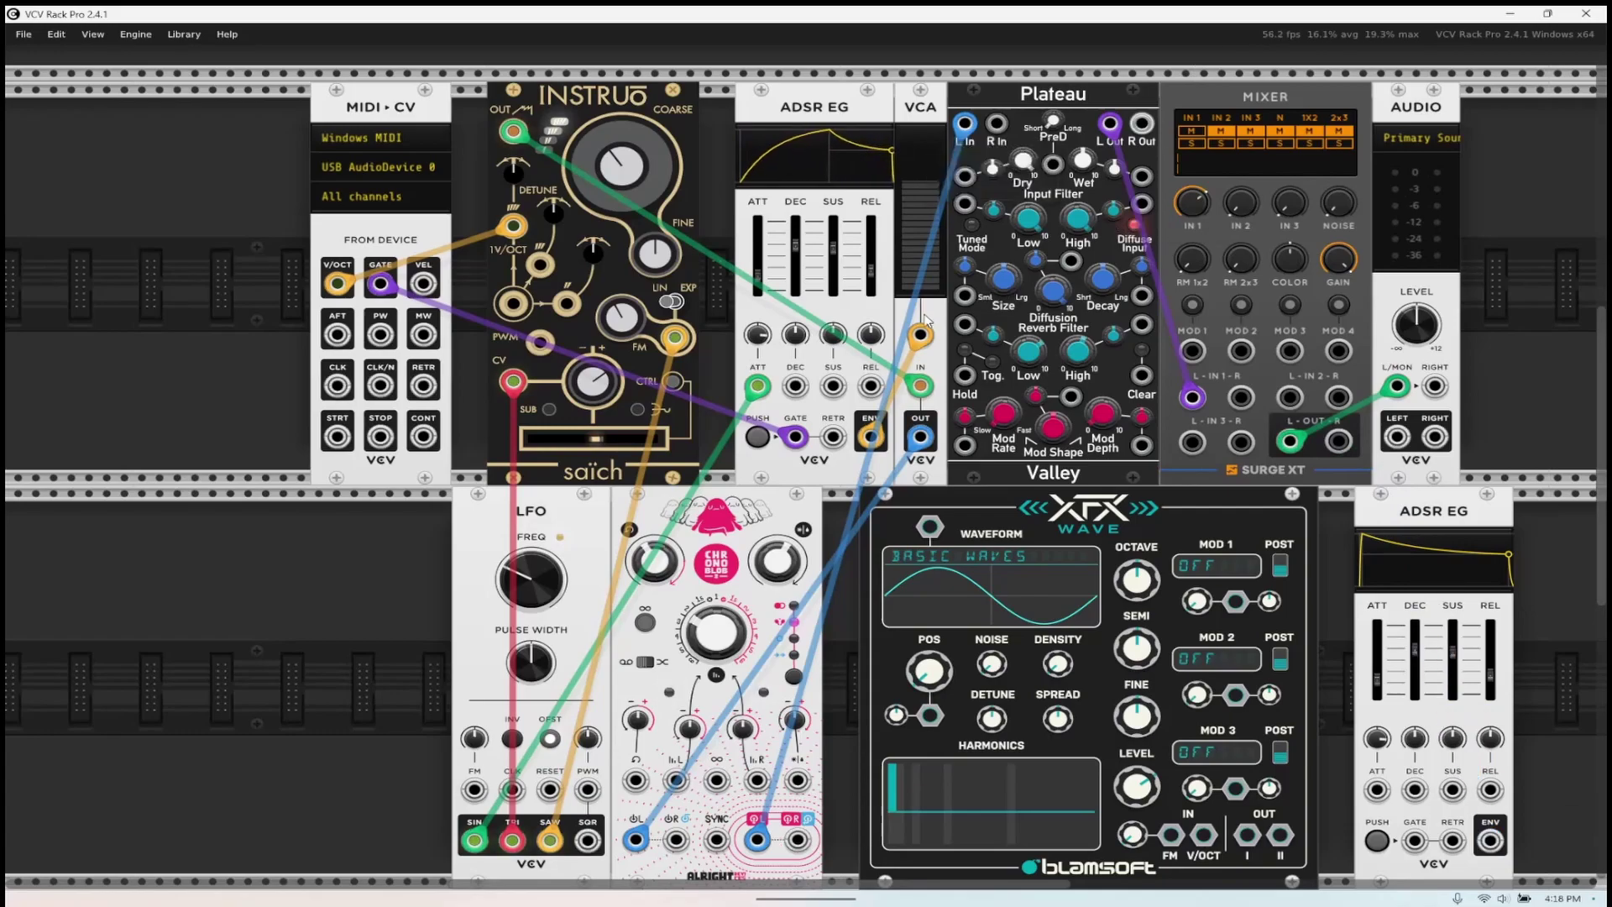
pyautogui.rightClick(925, 318)
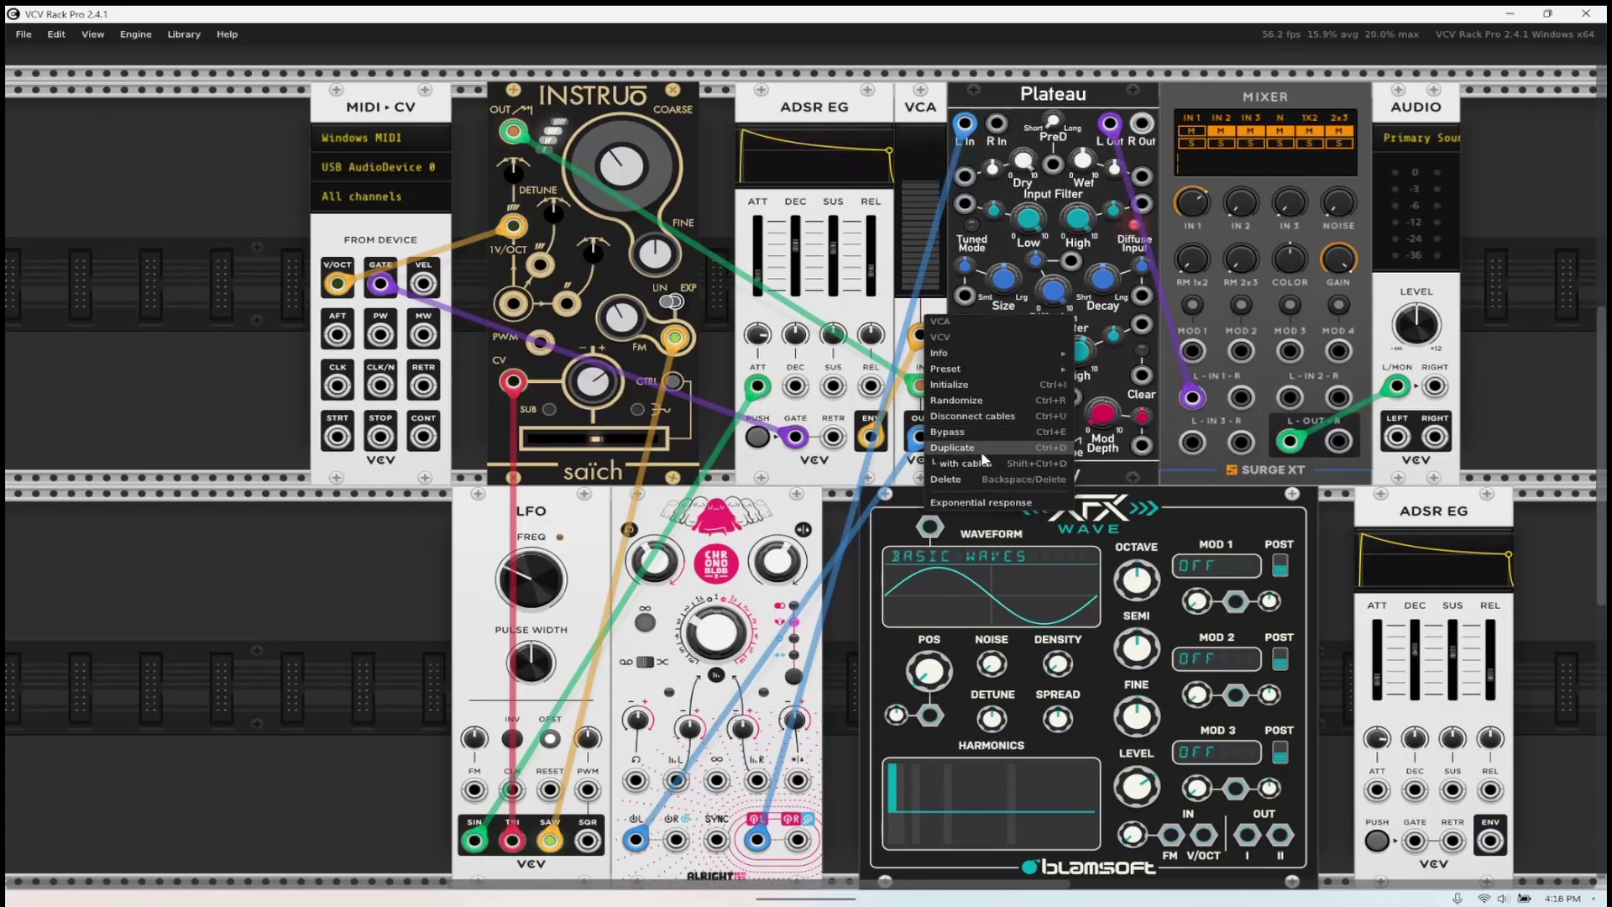
pyautogui.click(957, 447)
pyautogui.moveTo(984, 459); pyautogui.dragTo(1511, 635)
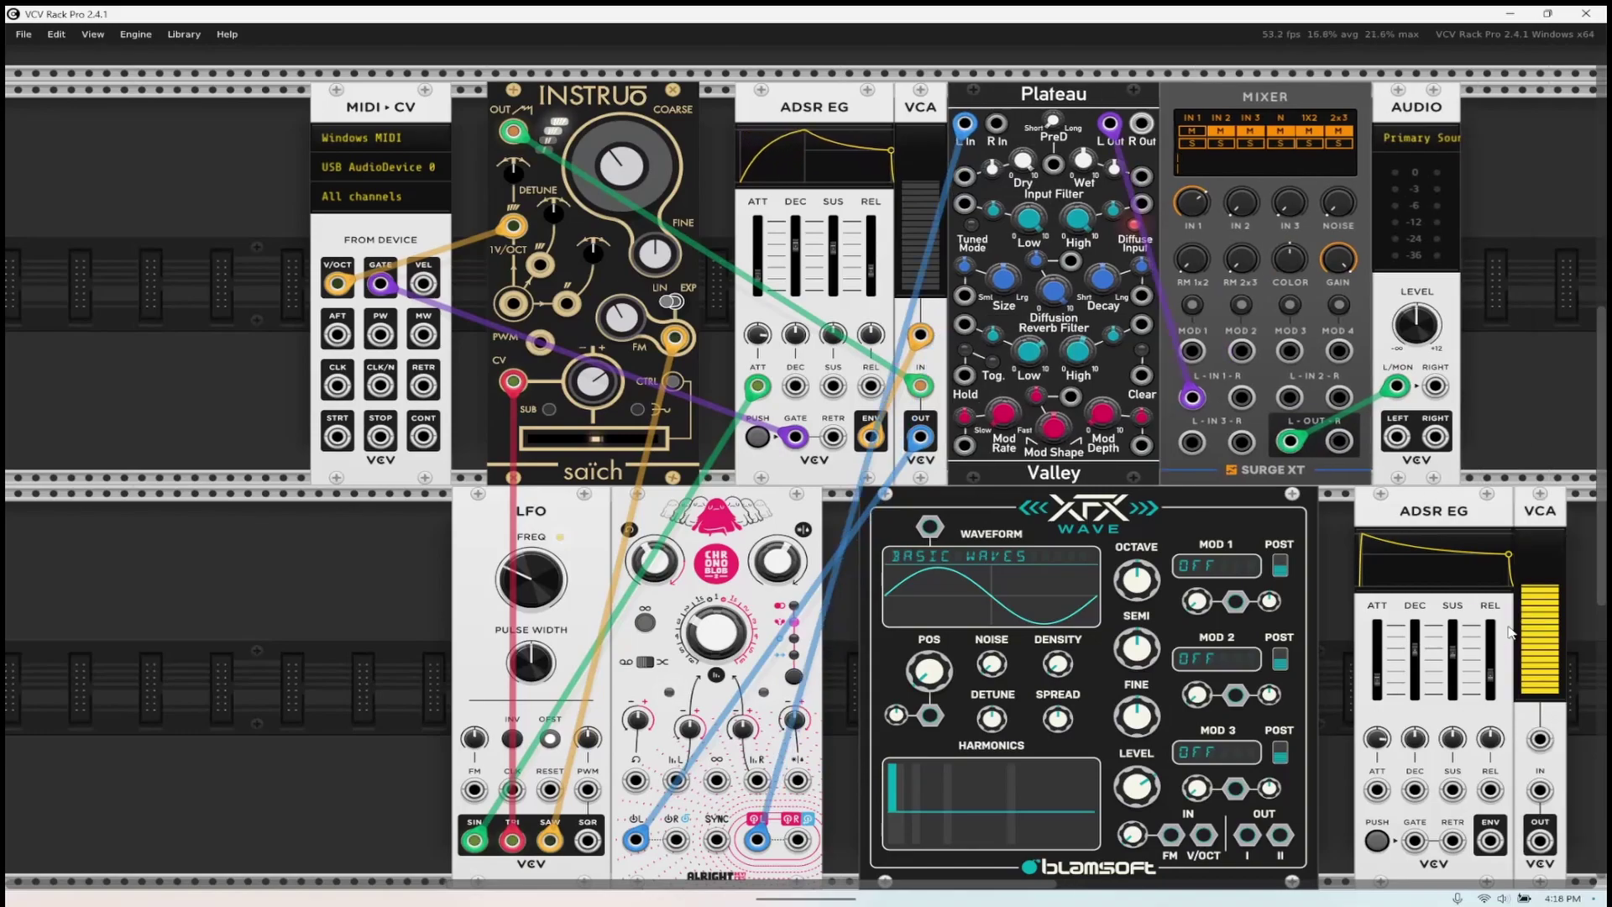
# - Patch XFX Wave output I through the second VCA to Mixer input 2 left, with the second ADSR, gated by MIDI-CV, controlling that VCA
pyautogui.moveTo(1247, 834); pyautogui.dragTo(1259, 349)
pyautogui.moveTo(1262, 375); pyautogui.dragTo(1290, 397)
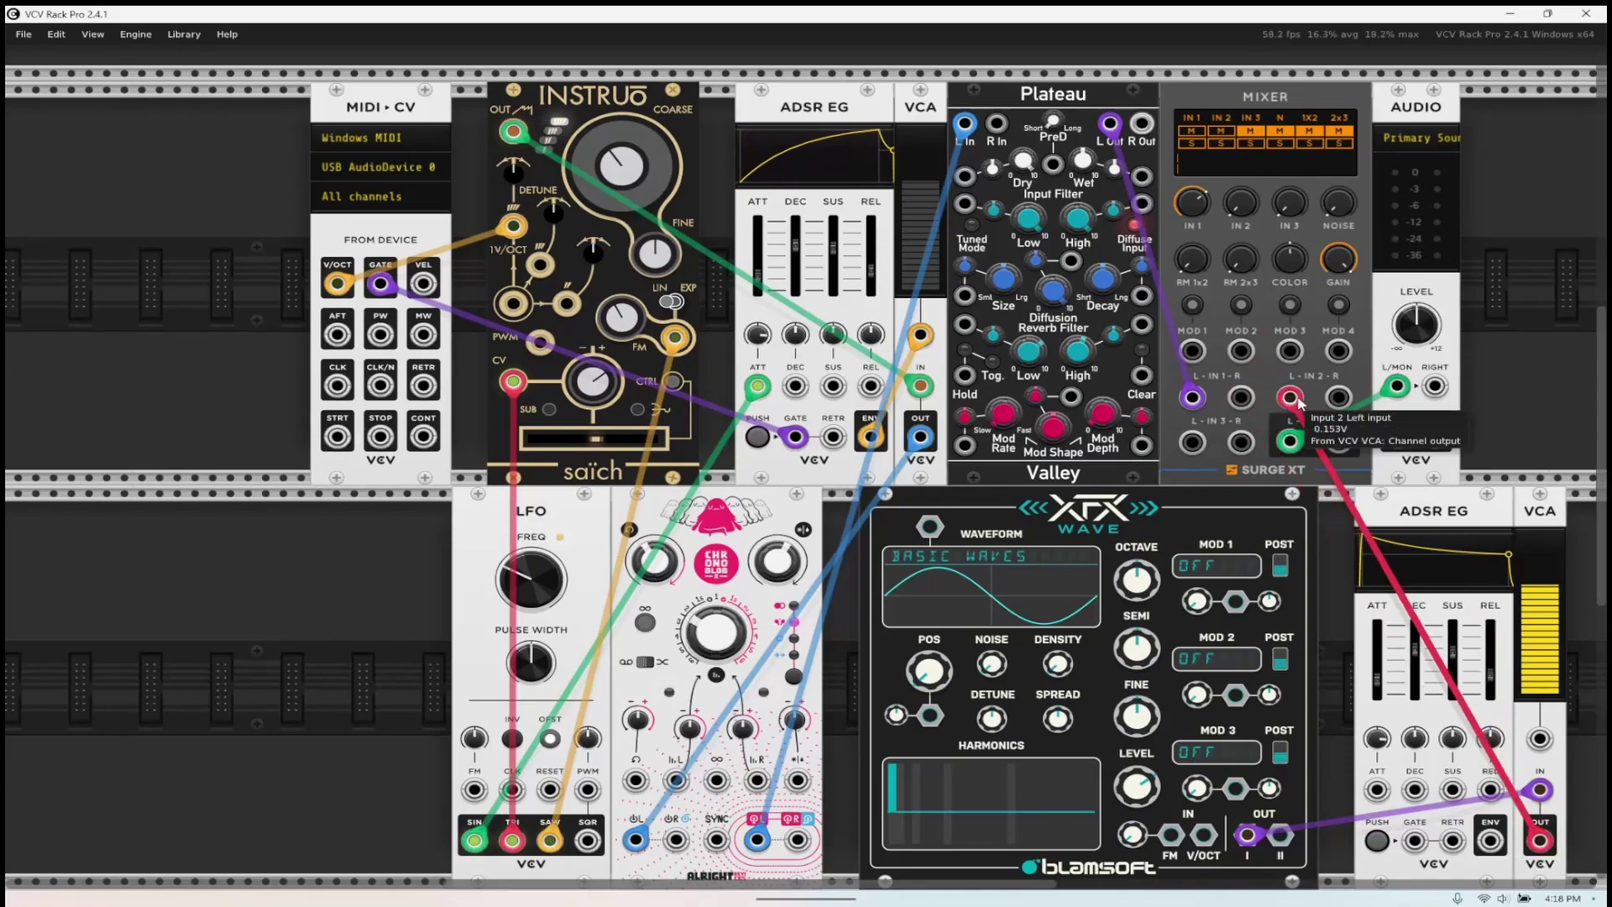
pyautogui.moveTo(1491, 839); pyautogui.dragTo(1539, 738)
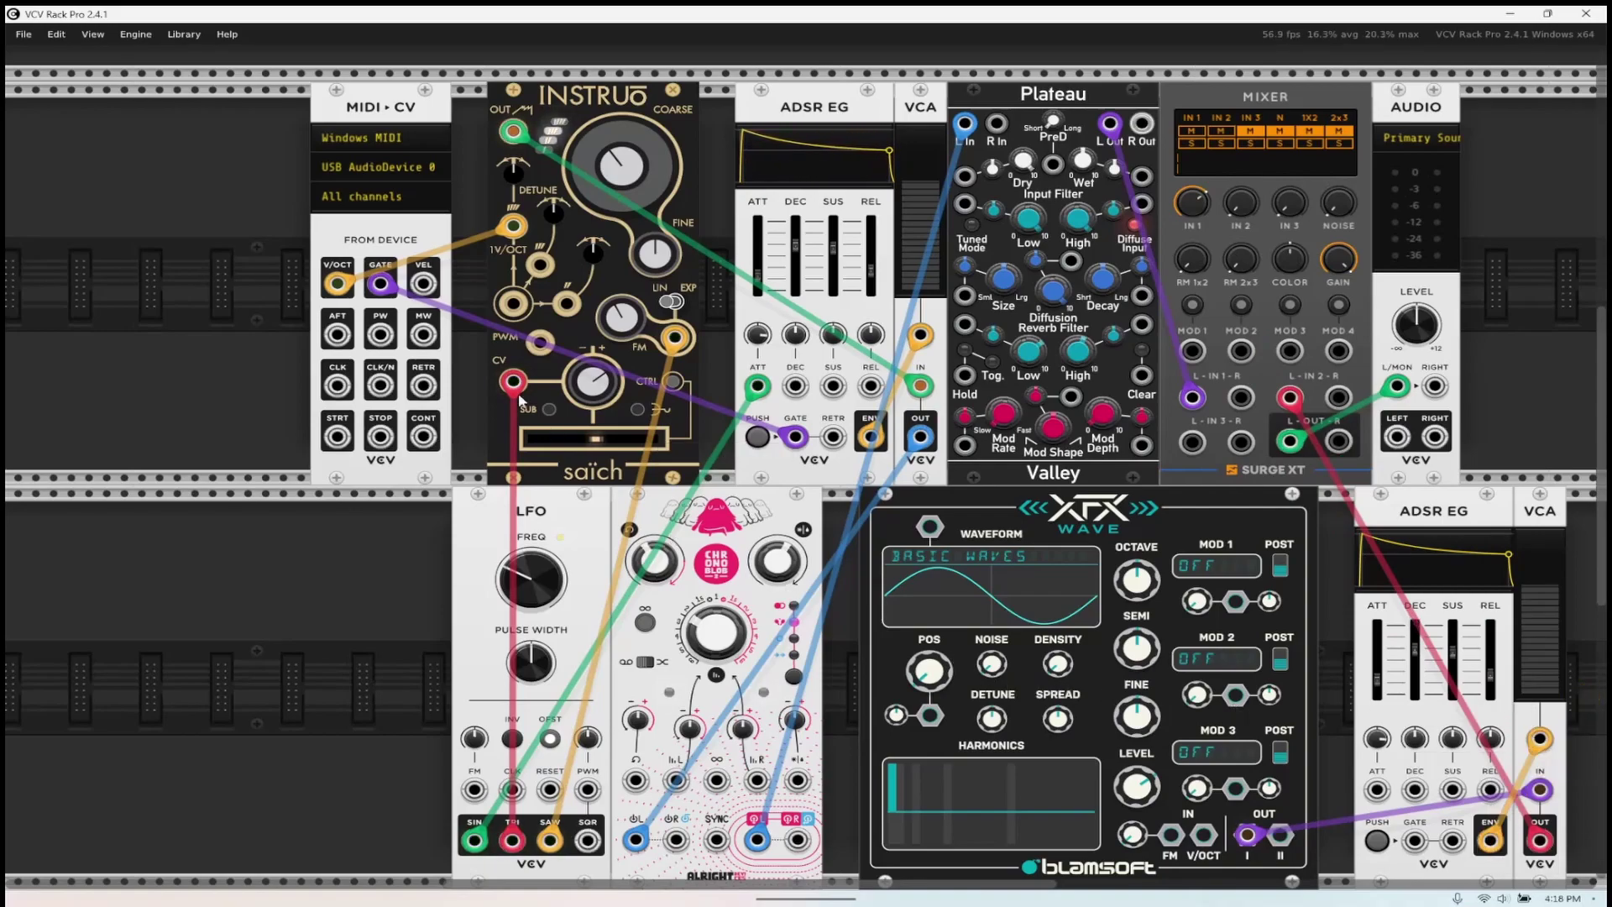
pyautogui.moveTo(381, 285); pyautogui.dragTo(1416, 651)
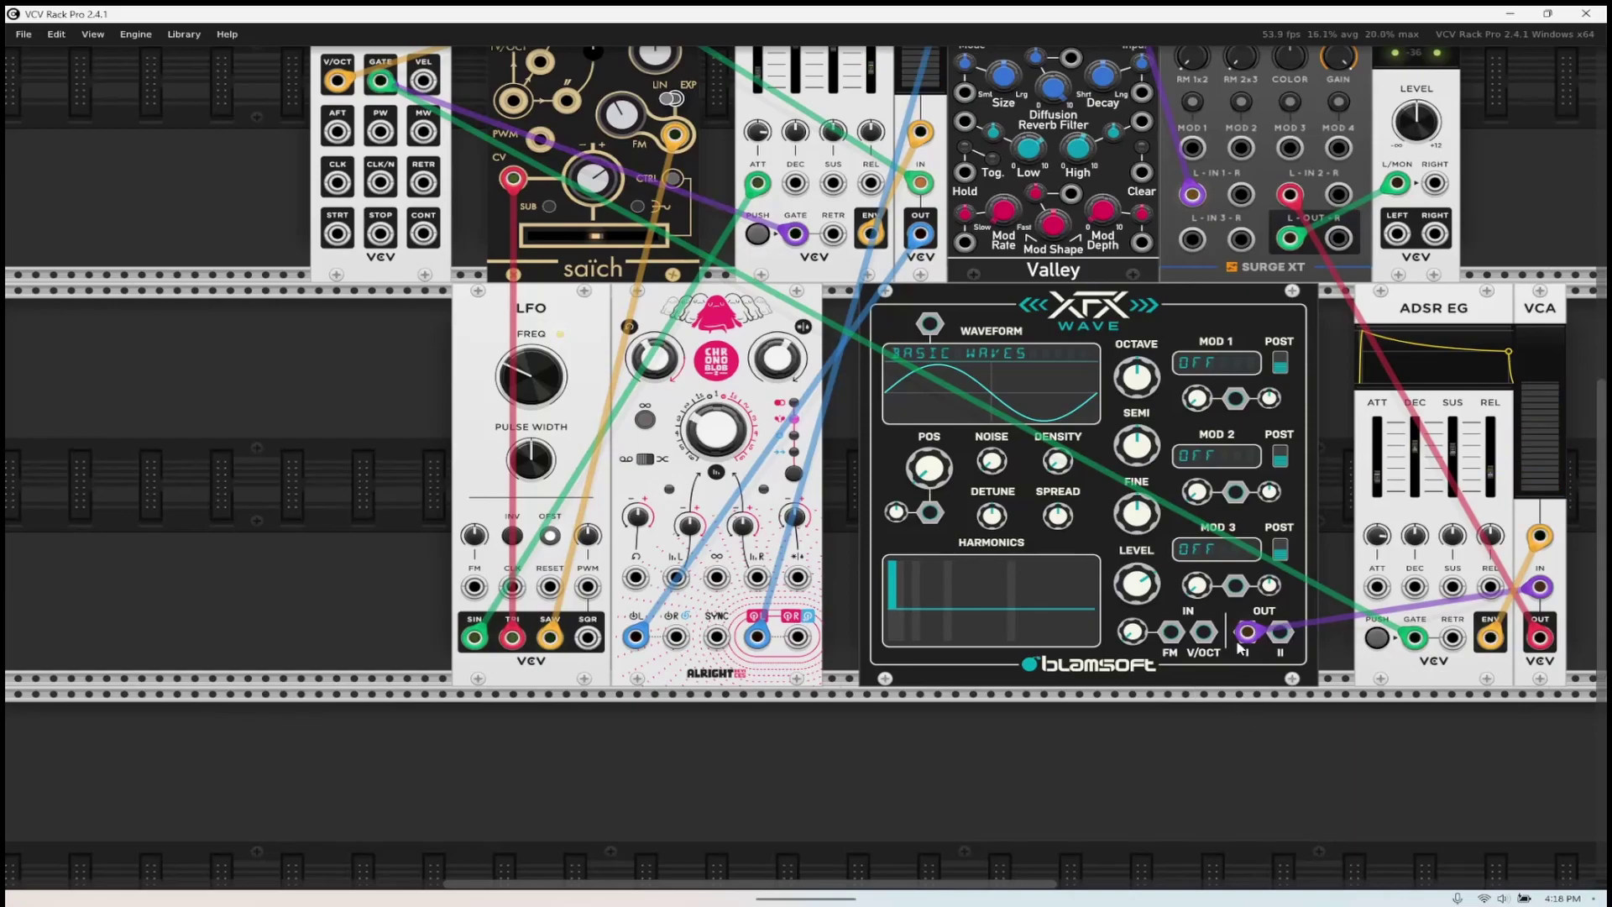
# - Patch MIDI-CV's V/OCT output to the XFX Wave's V/OCT input and adjust the Mixer's Input 2 level
pyautogui.scroll(3, 1259, 638)
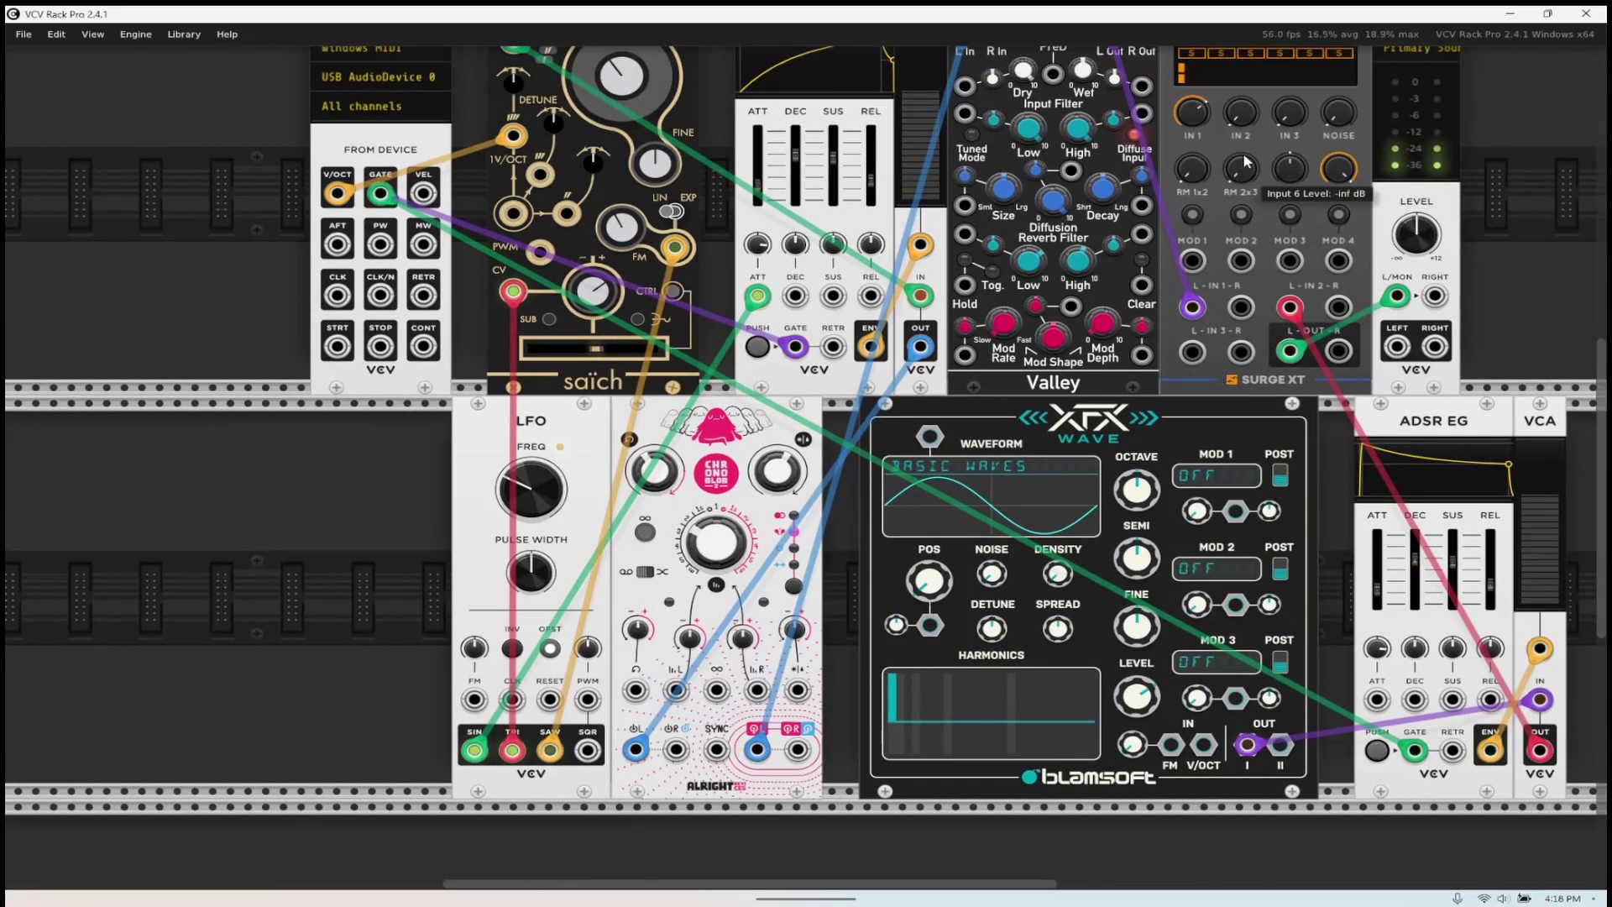
pyautogui.moveTo(1241, 118)
pyautogui.moveTo(1241, 118); pyautogui.dragTo(1241, 111)
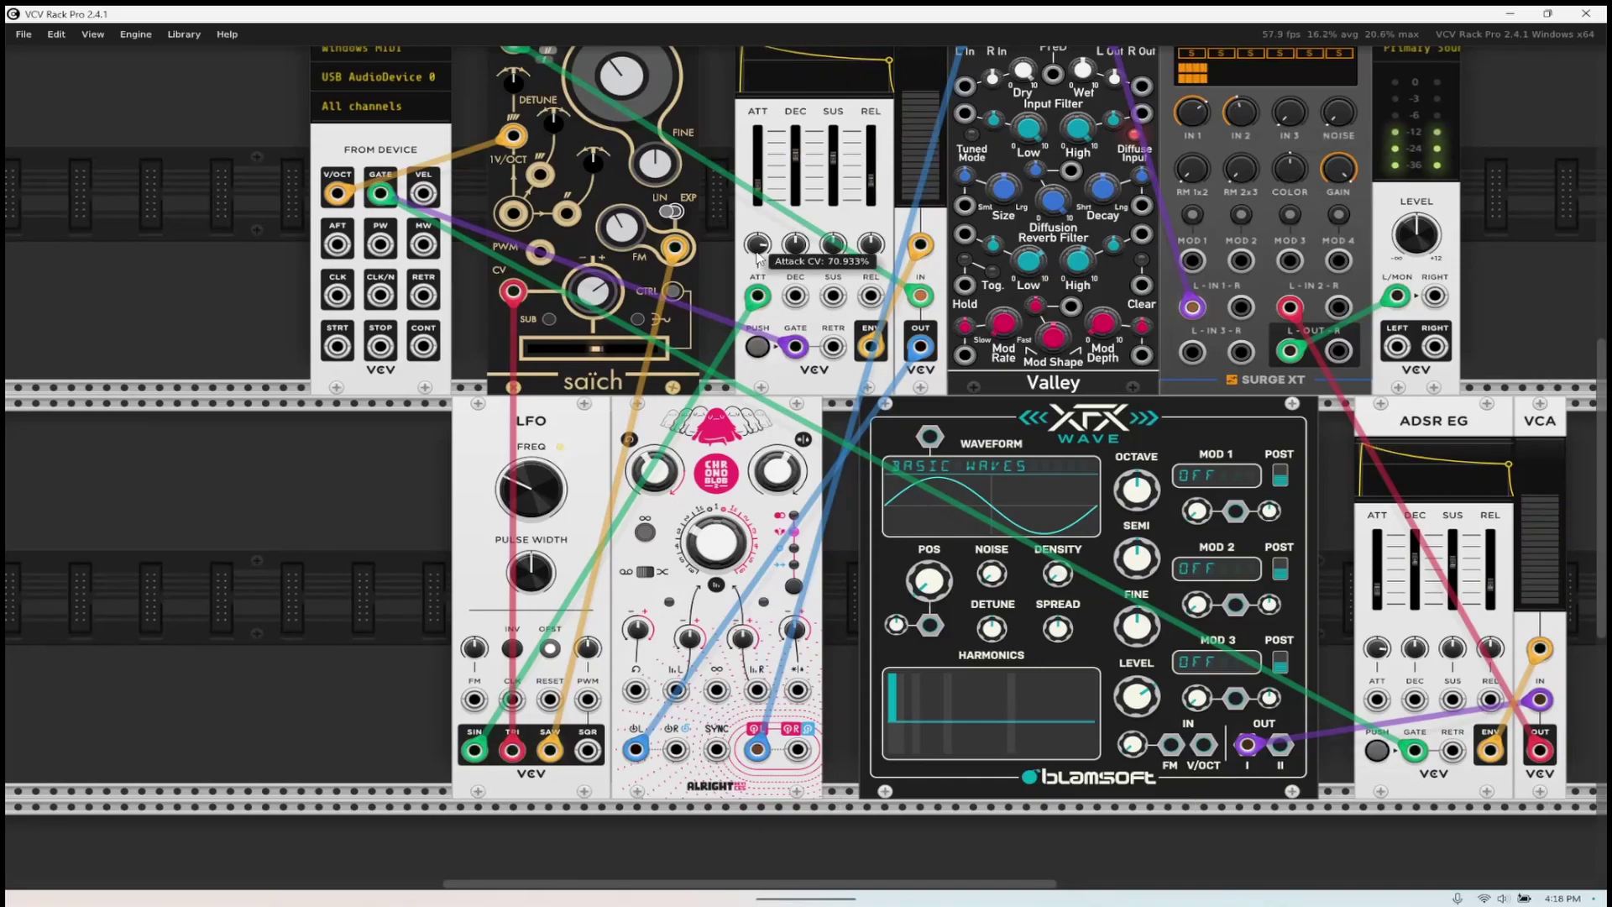
pyautogui.moveTo(329, 195); pyautogui.dragTo(1206, 758)
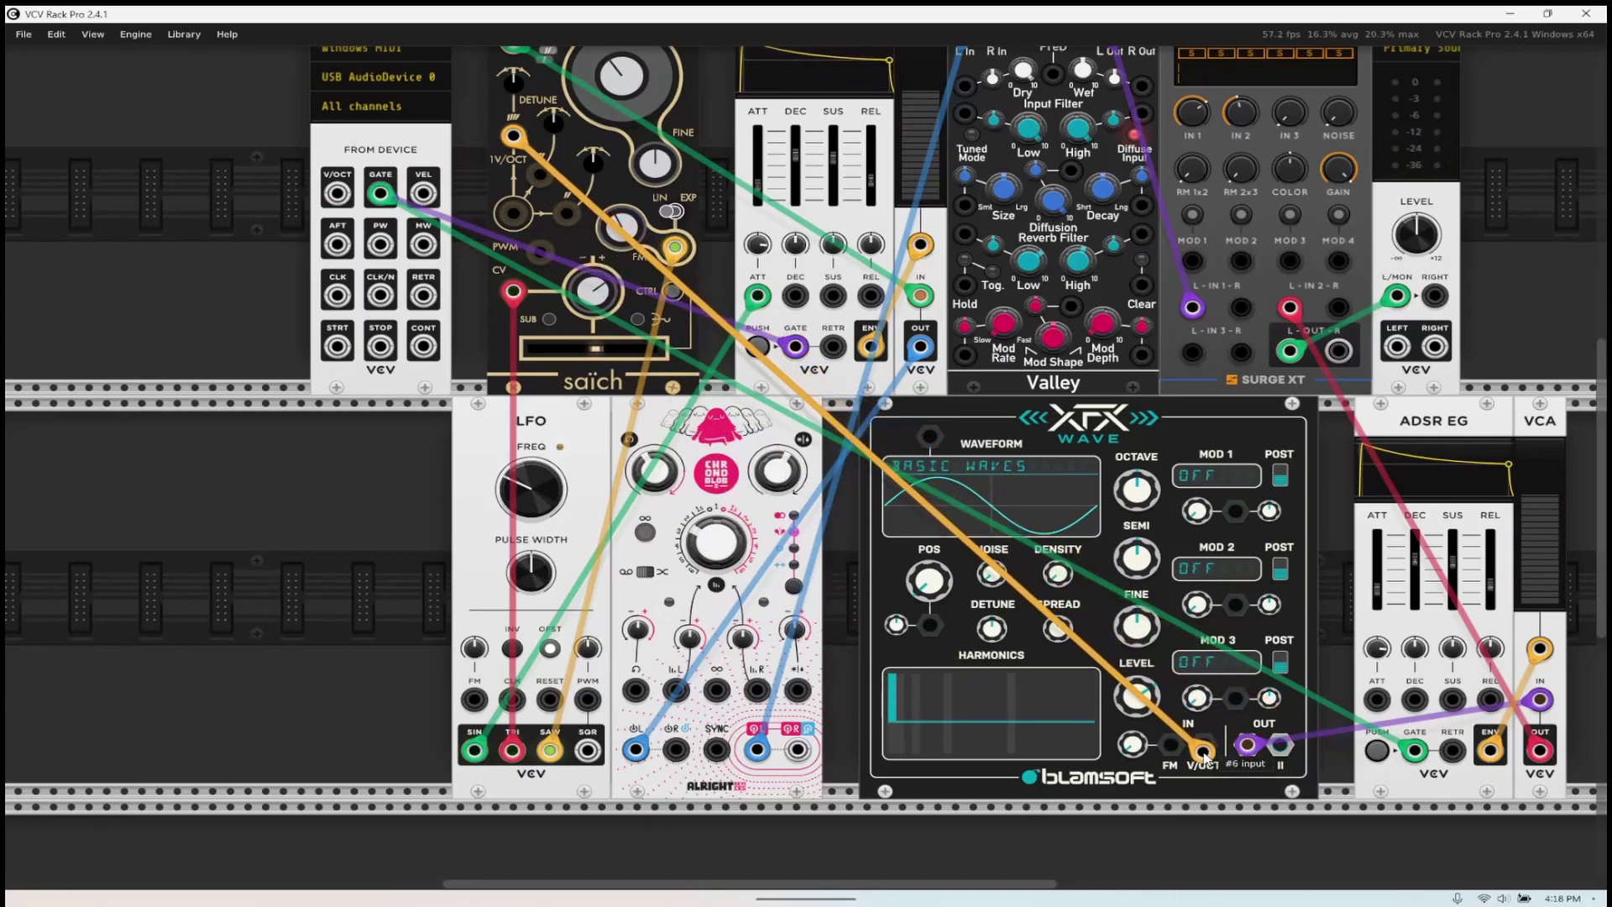
pyautogui.moveTo(1202, 756)
pyautogui.mouseDown()
pyautogui.moveTo(822, 504)
pyautogui.moveTo(457, 168)
pyautogui.moveTo(337, 193)
pyautogui.moveTo(921, 625)
pyautogui.moveTo(1203, 745)
pyautogui.mouseUp()
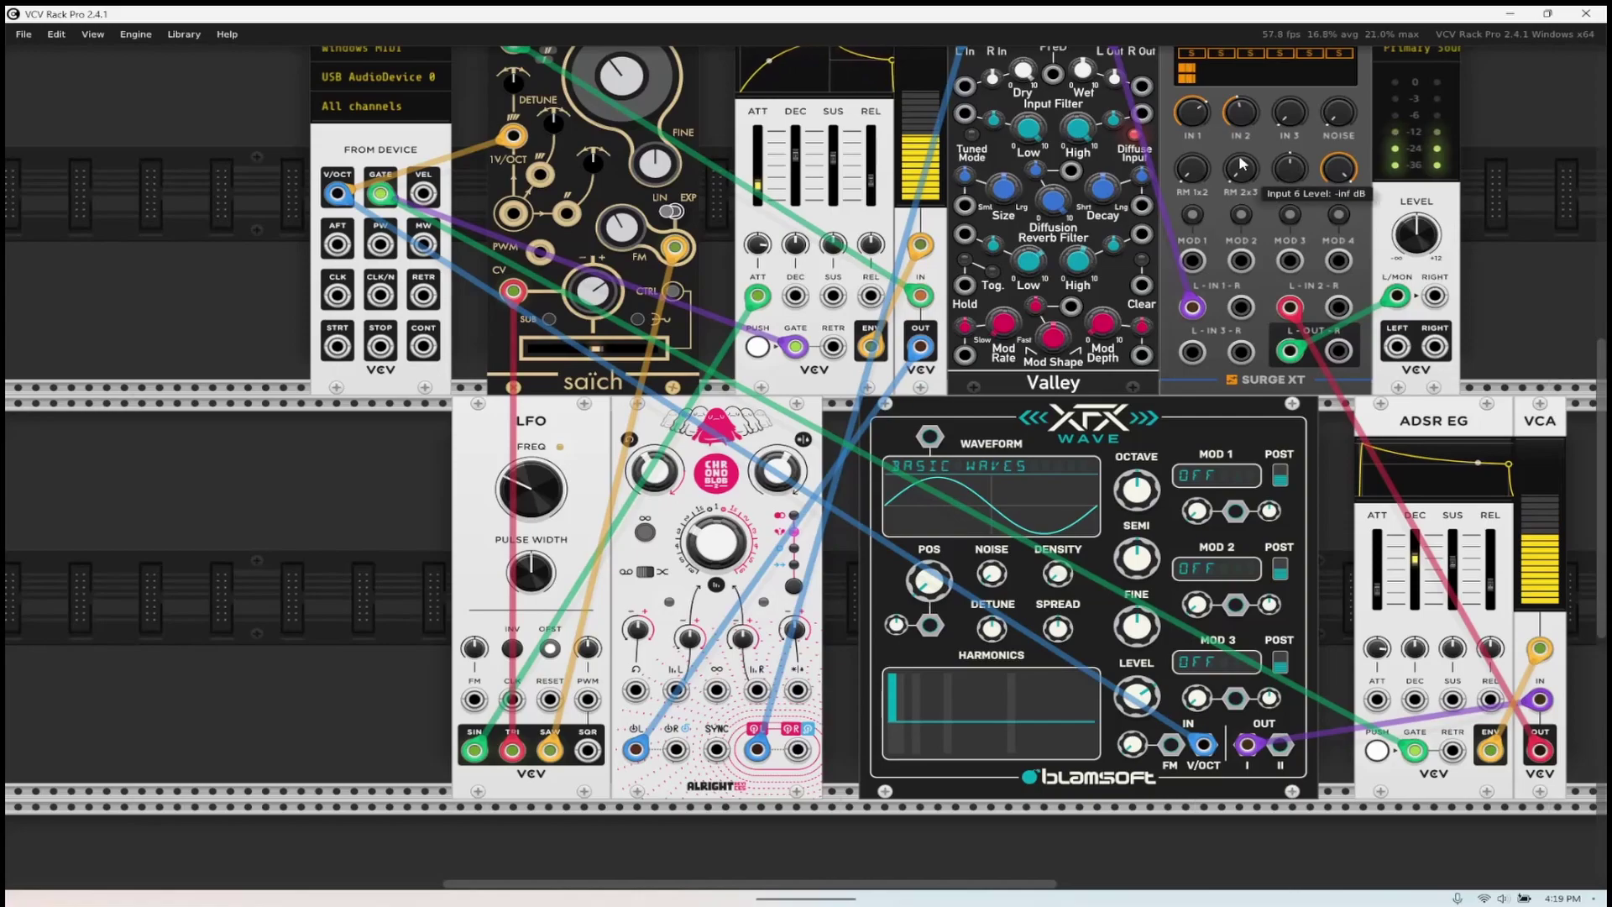
pyautogui.moveTo(1240, 112); pyautogui.dragTo(1240, 134)
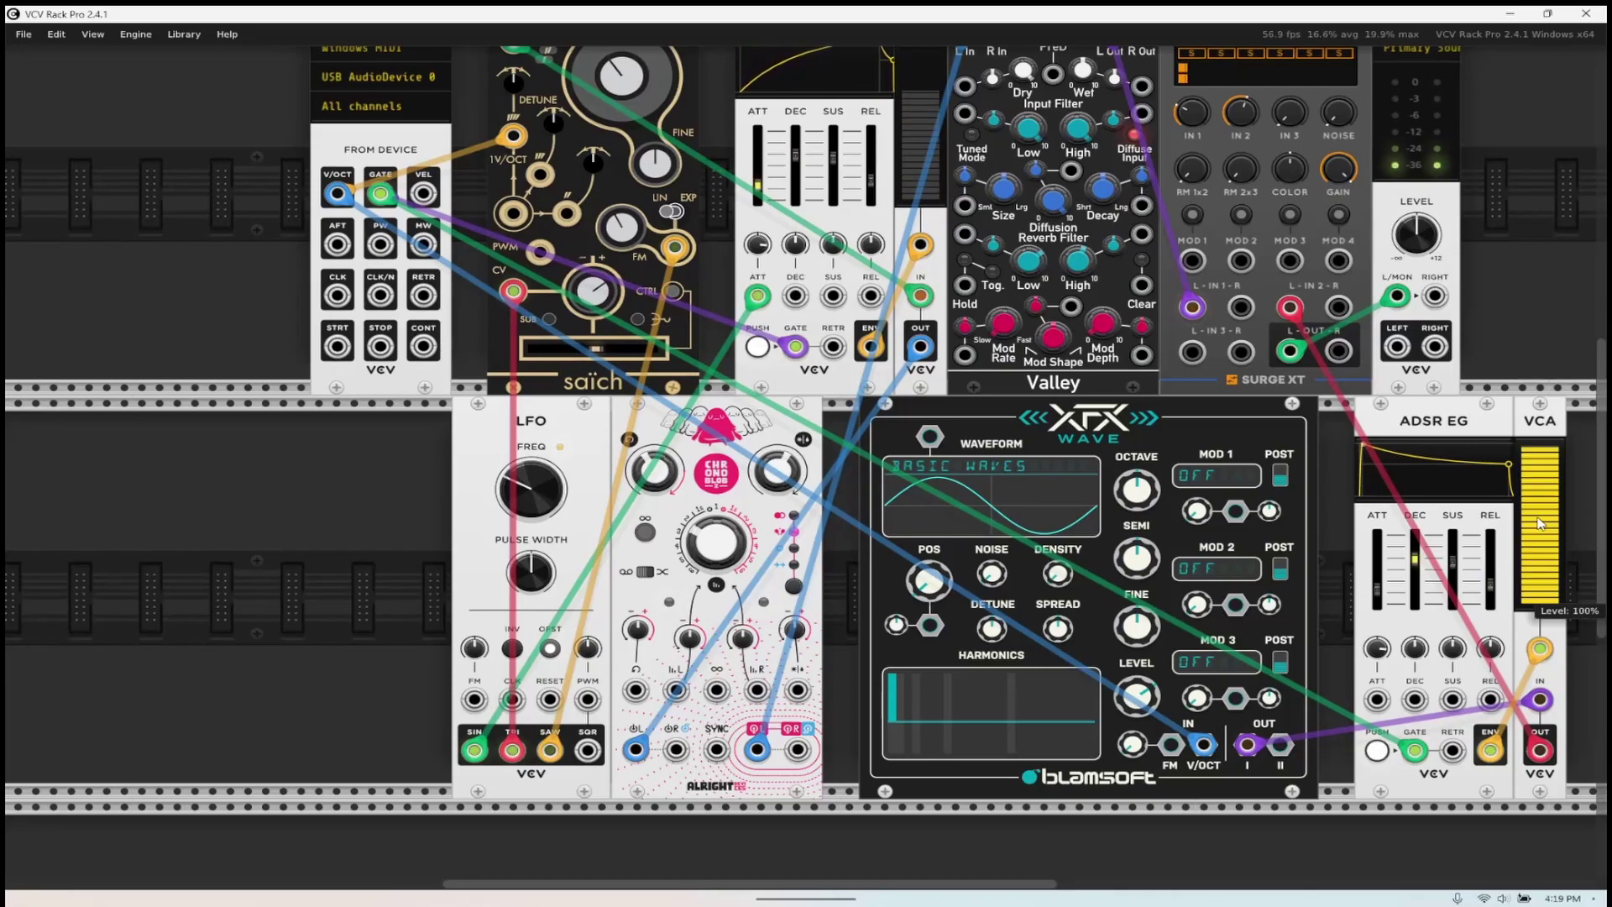
# - Set the XFX Wave's octave to -1 and choose the PD Double-Sine waveform
pyautogui.moveTo(1139, 697)
pyautogui.moveTo(1137, 490)
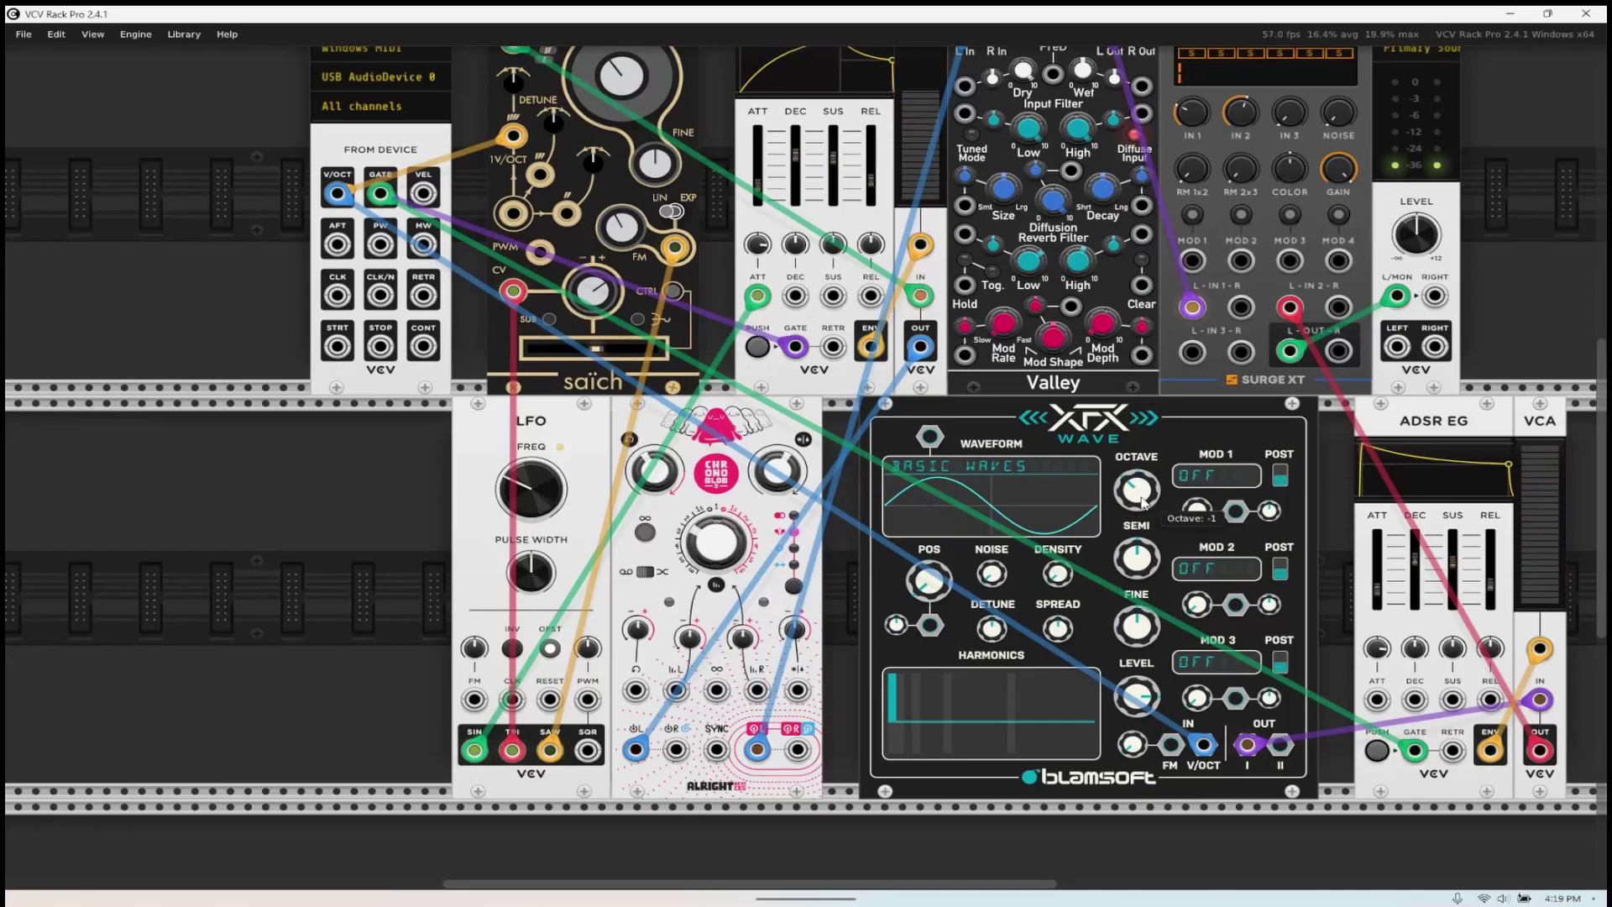
pyautogui.click(1048, 479)
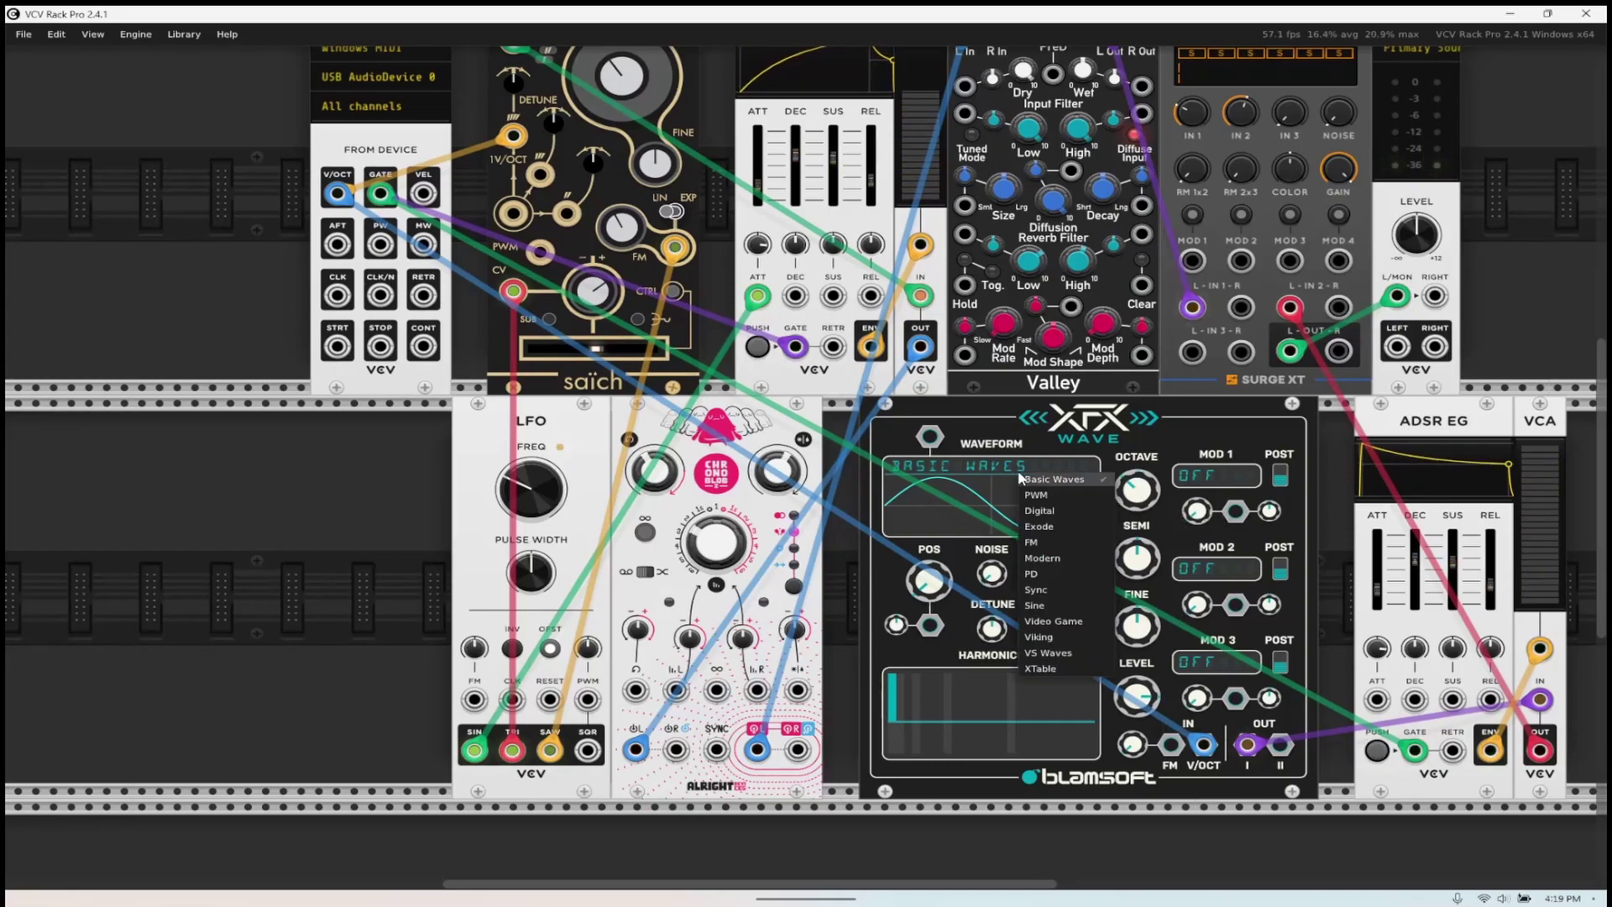
pyautogui.moveTo(1054, 529)
pyautogui.moveTo(1063, 579)
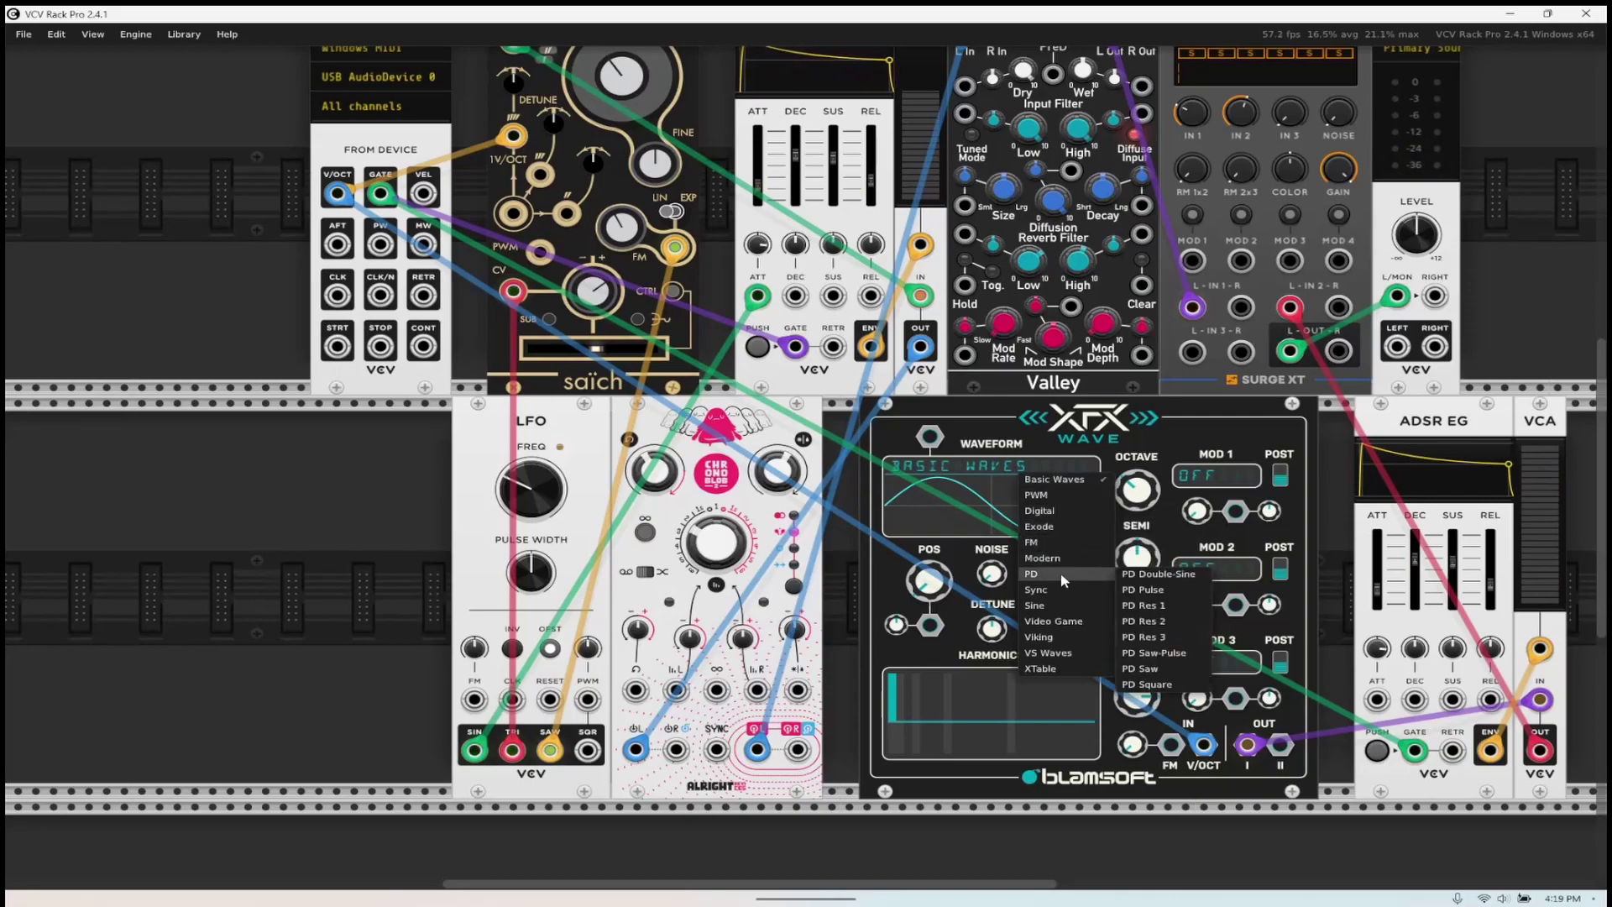
pyautogui.click(1157, 576)
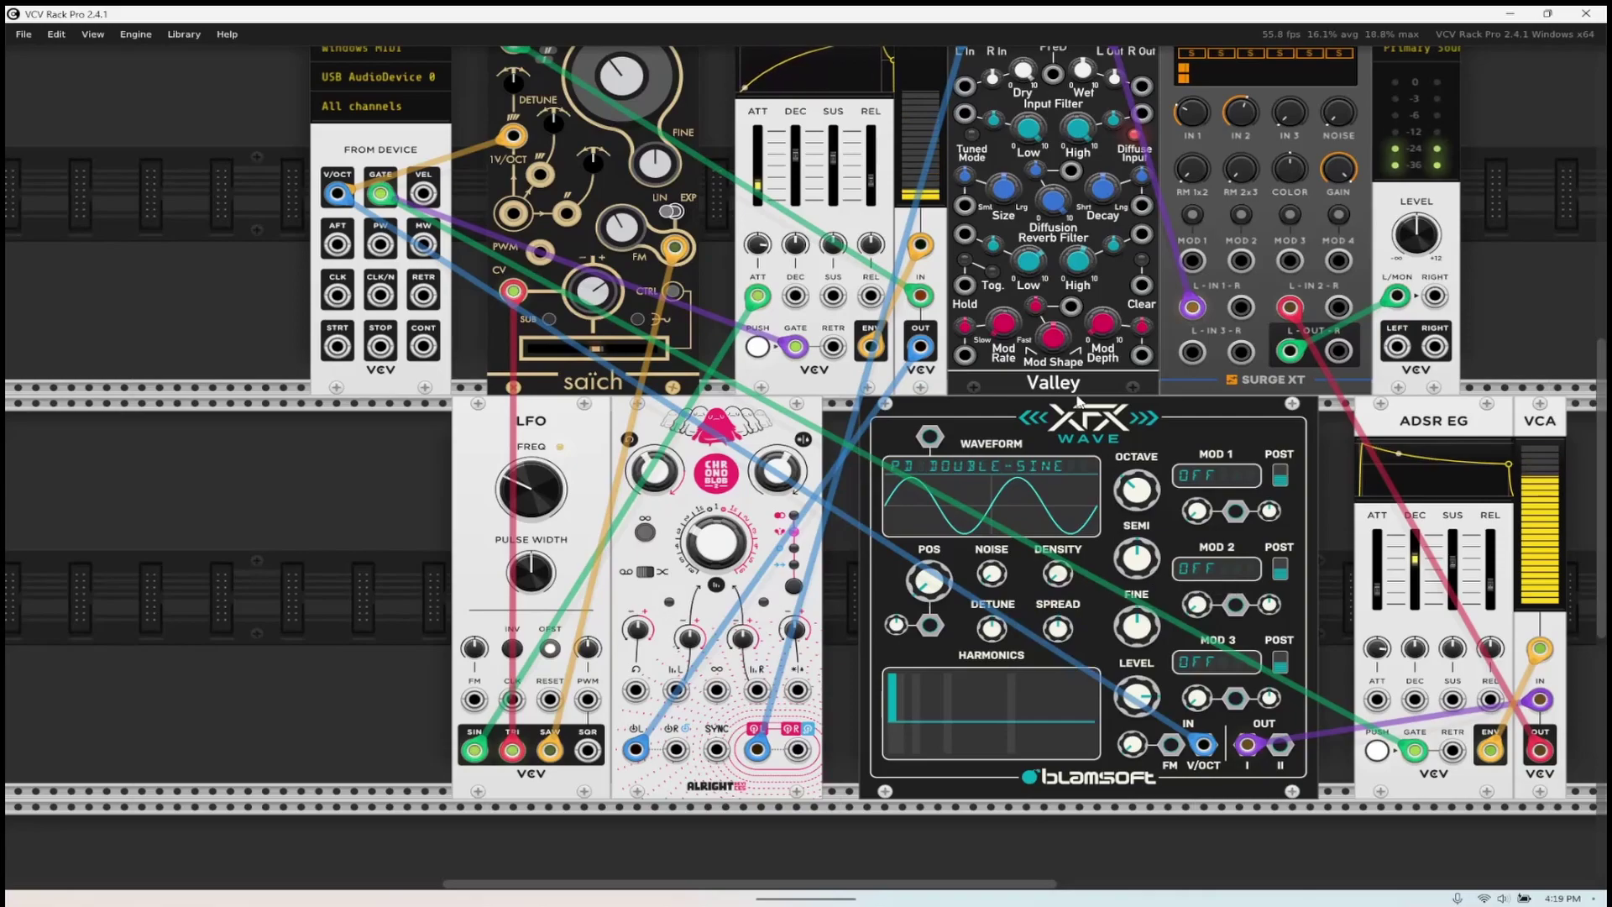
# - Rebalance the Mixer's Input 1 and Input 2 levels and lengthen the second ADSR's release
pyautogui.scroll(2, 1117, 316)
pyautogui.moveTo(1240, 188); pyautogui.dragTo(1192, 198)
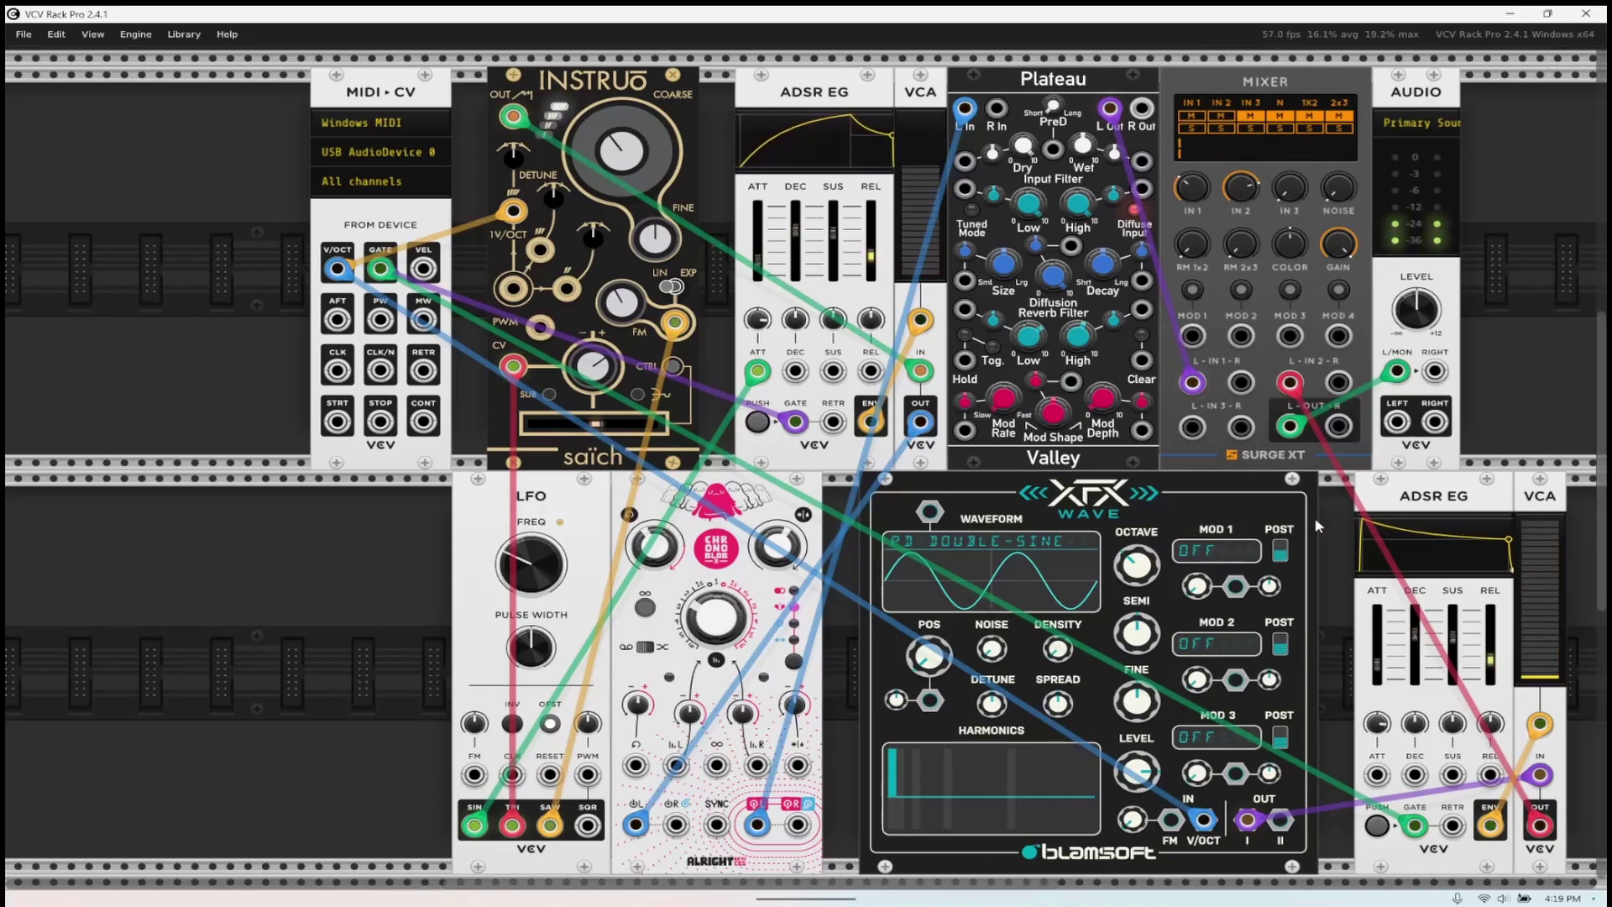
pyautogui.moveTo(1501, 665); pyautogui.dragTo(1503, 647)
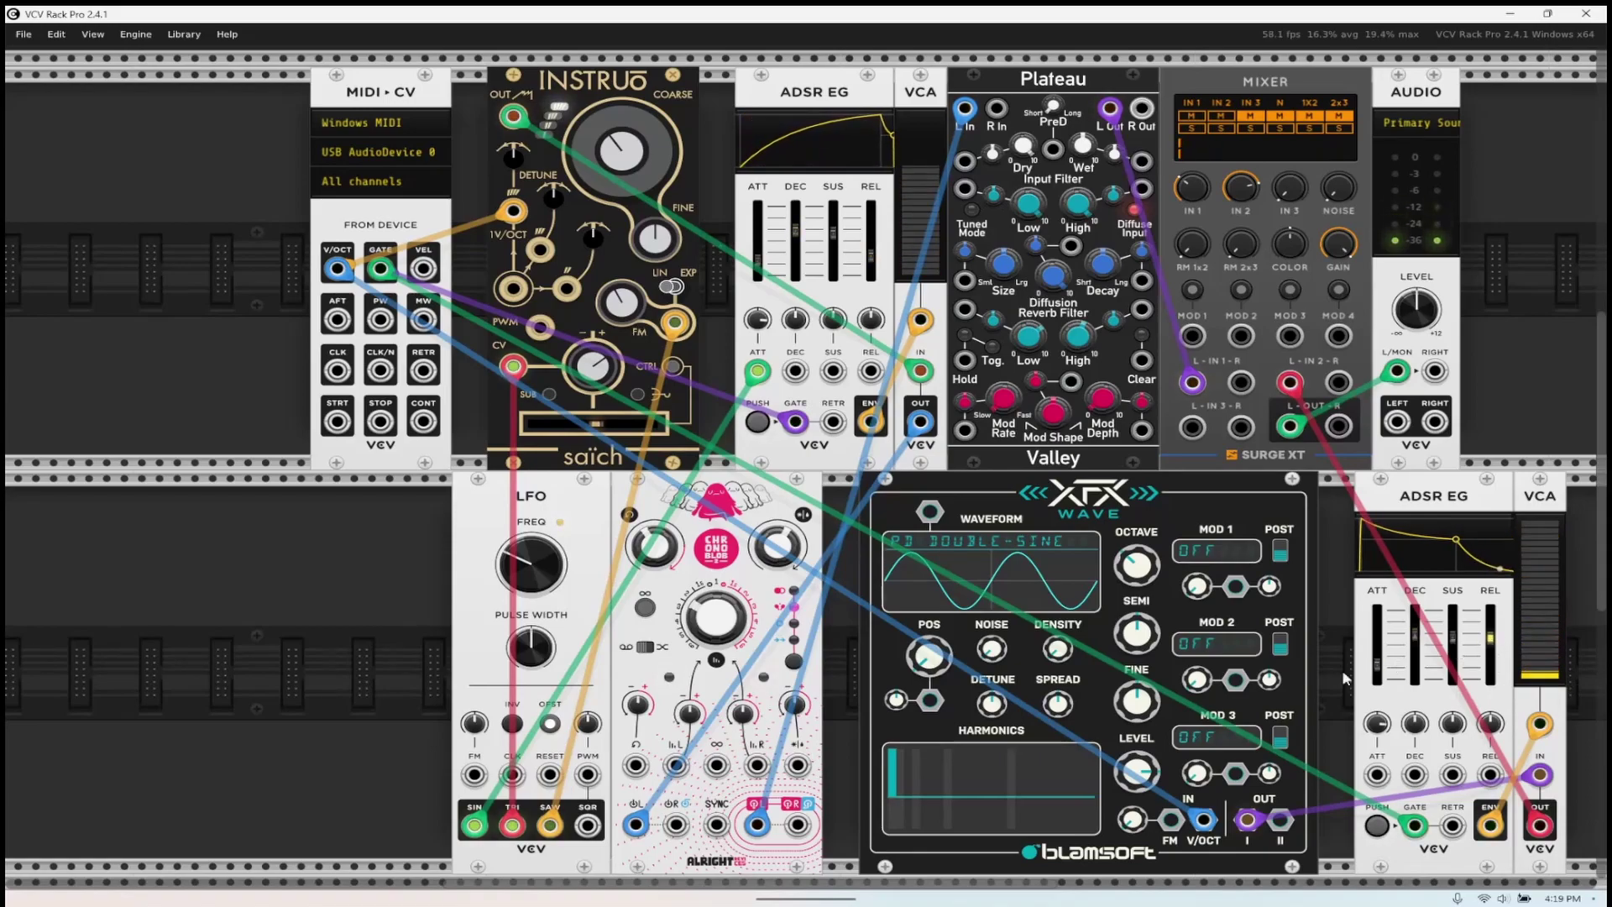
# - Adjust the XFX Wave's POS control to reshape the PD Double-Sine waveform
pyautogui.moveTo(932, 659)
pyautogui.moveTo(929, 656)
pyautogui.mouseDown()
pyautogui.moveTo(928, 521)
pyautogui.moveTo(939, 661)
pyautogui.mouseUp()
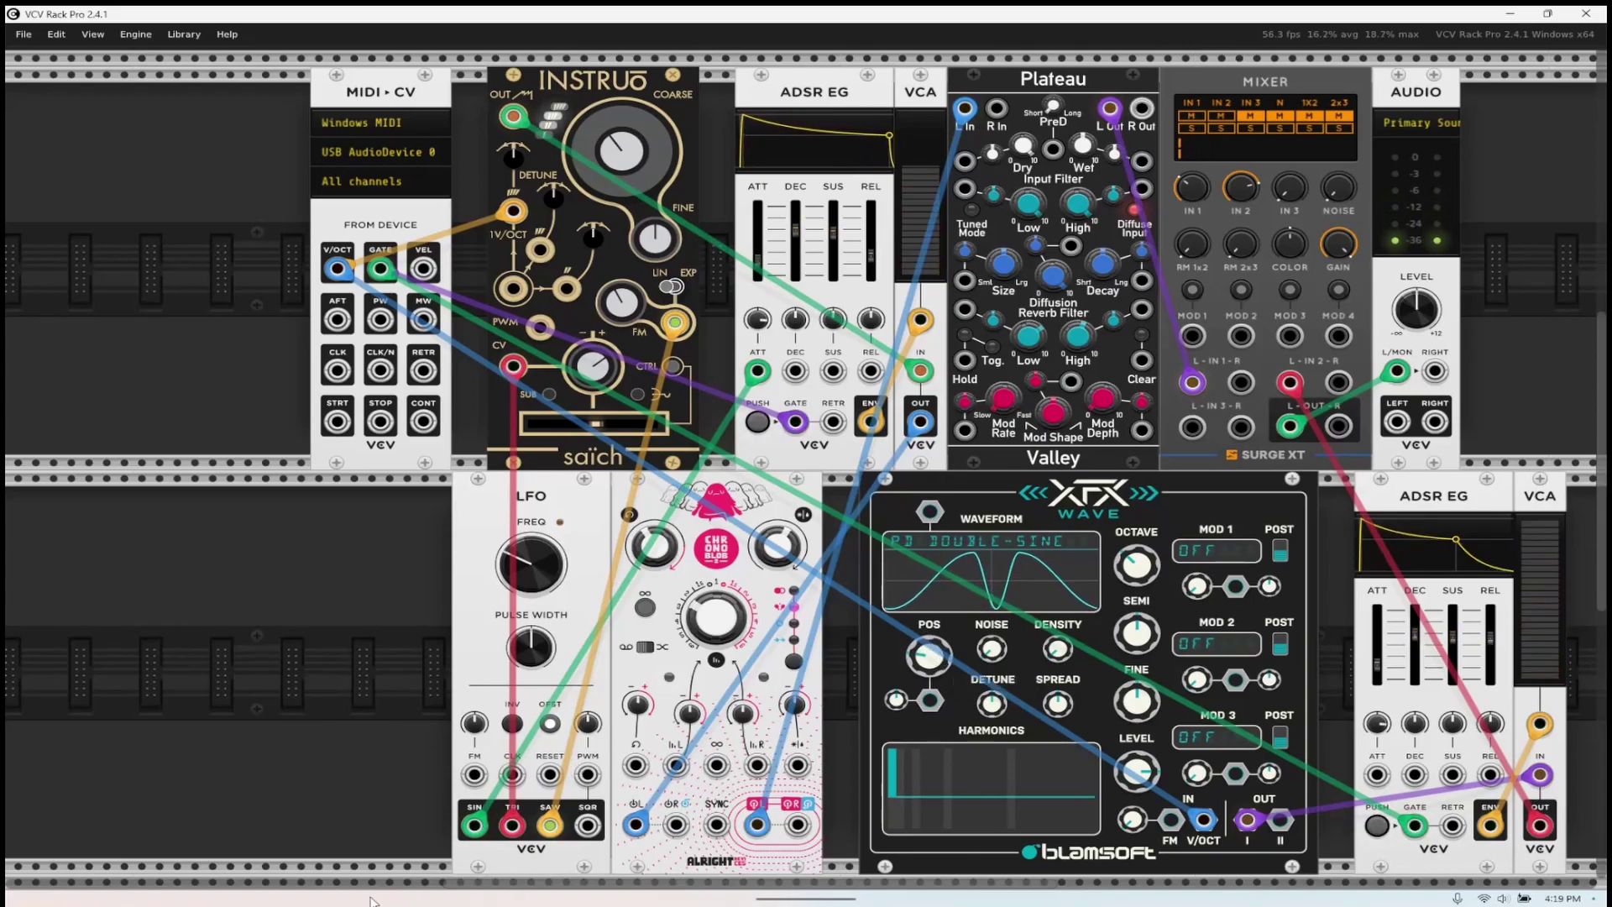
# - Duplicate the LFO beside the original and patch the copy's sine output to the XFX Wave's POS modulation input
pyautogui.scroll(-5, 447, 794)
pyautogui.rightClick(483, 504)
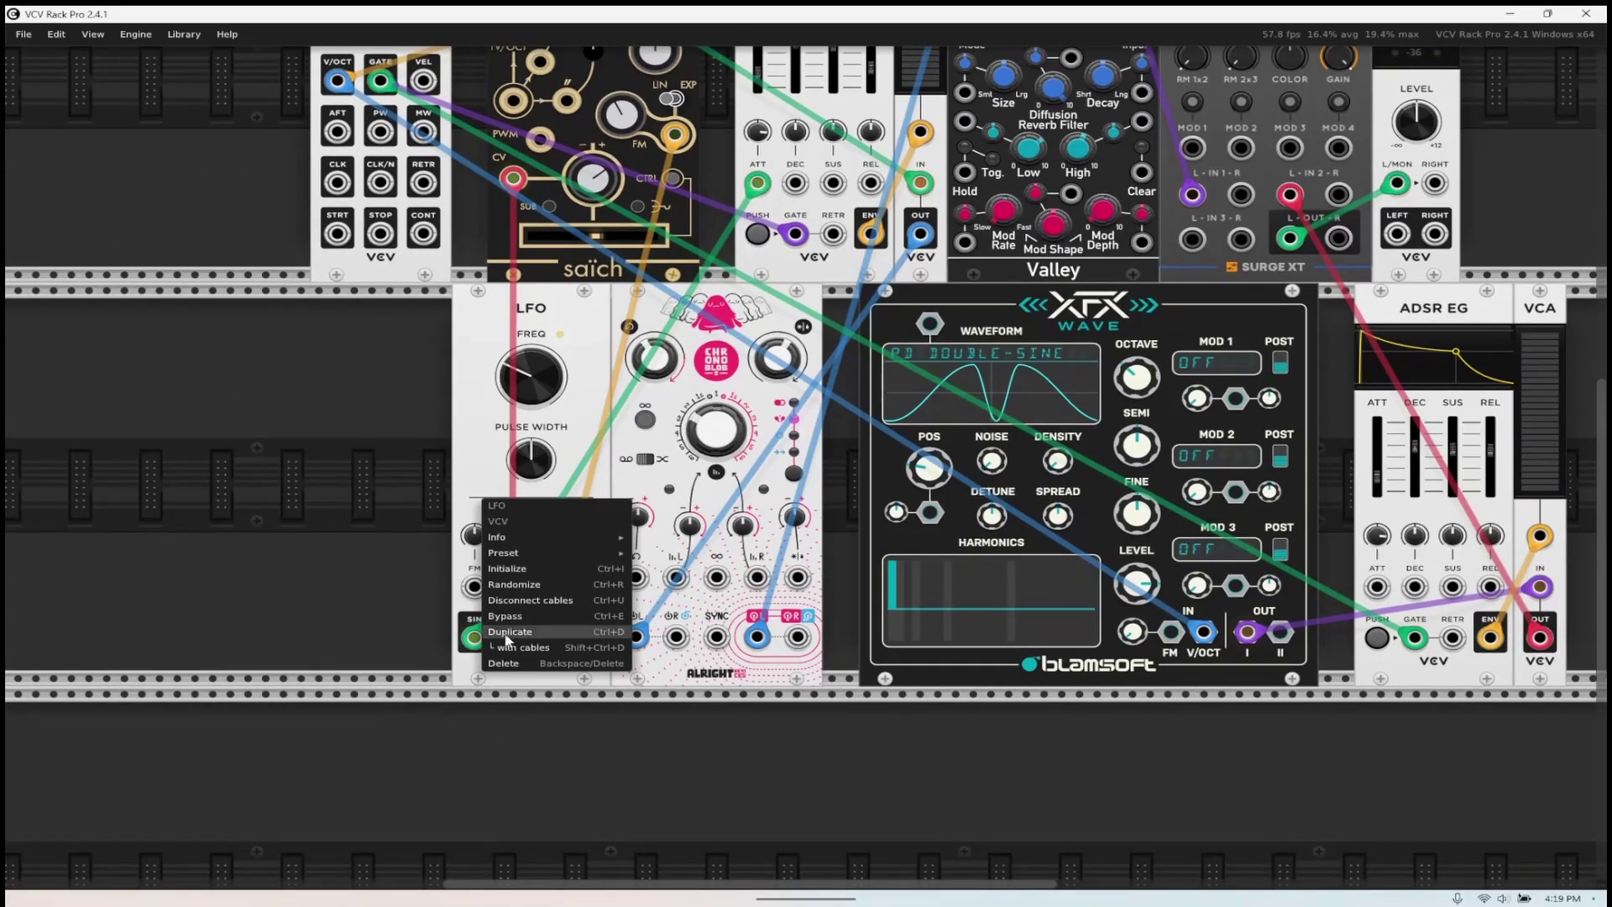
pyautogui.click(571, 632)
pyautogui.moveTo(634, 637); pyautogui.dragTo(1020, 516)
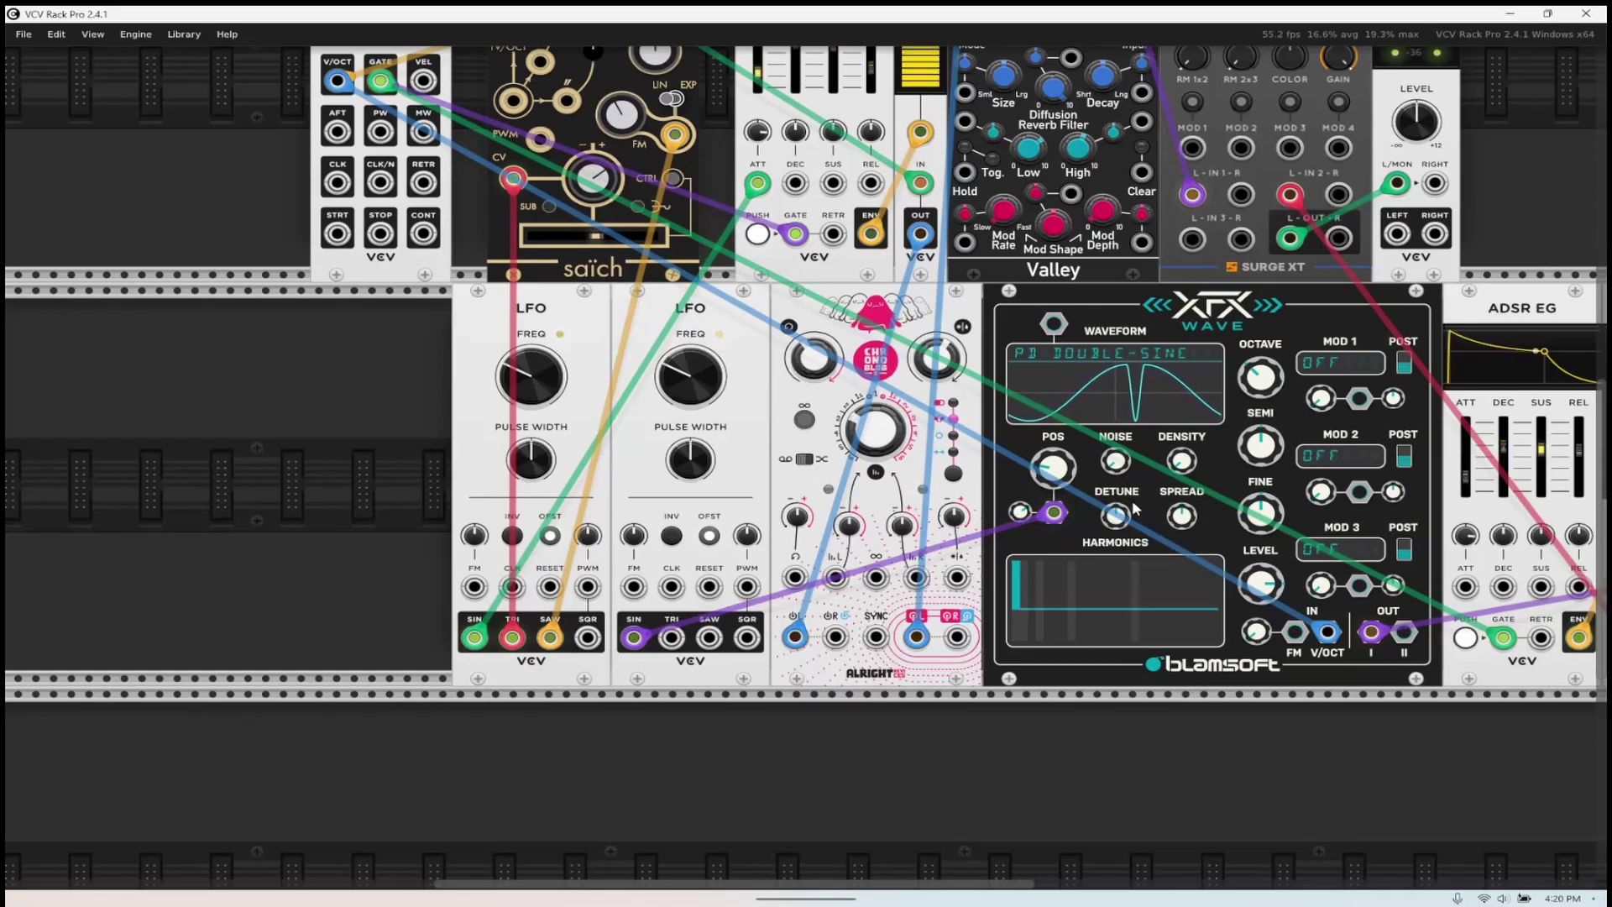
# - Set the XFX Wave's MOD 1 to Phase Distortion and patch the second LFO's saw output to the MOD 1 input
pyautogui.click(1362, 373)
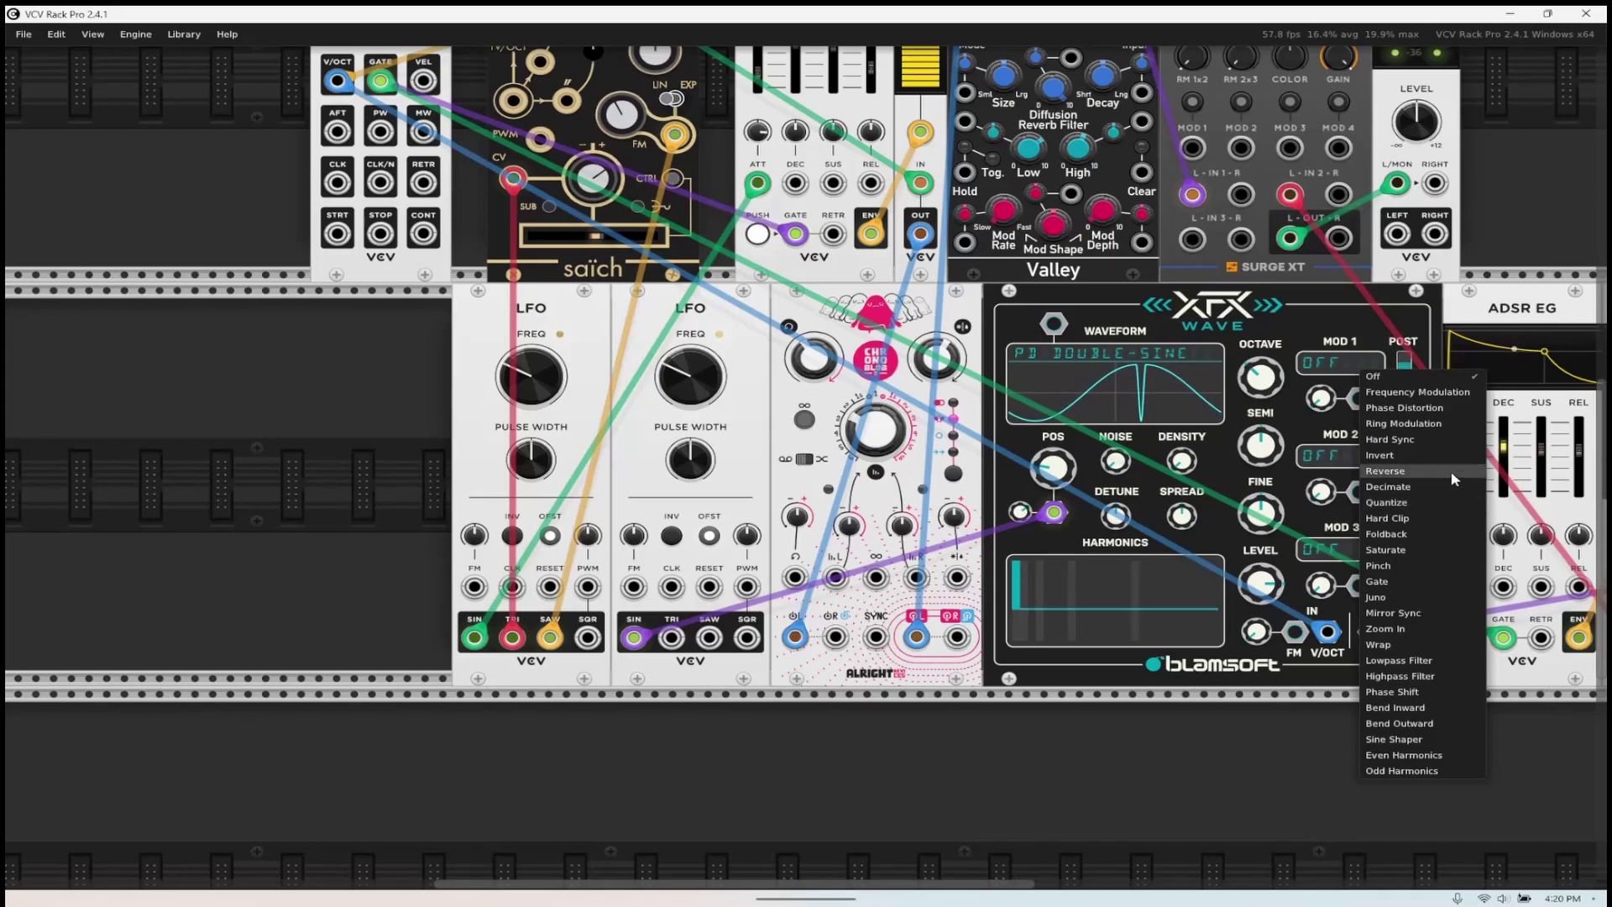
pyautogui.click(1398, 408)
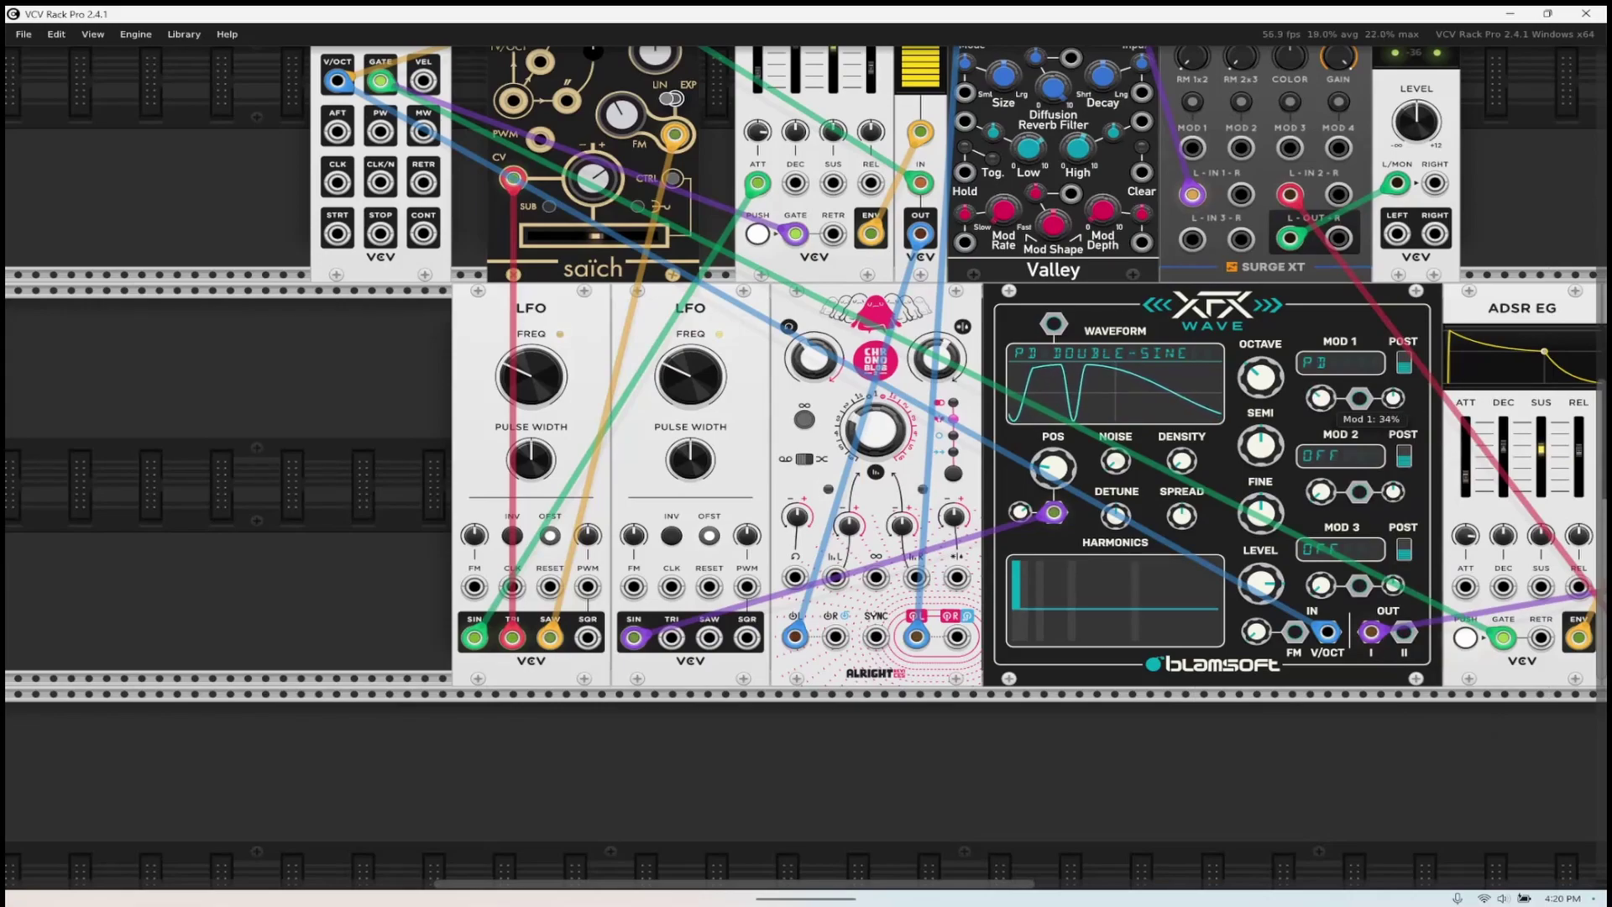
pyautogui.moveTo(710, 637); pyautogui.dragTo(1355, 403)
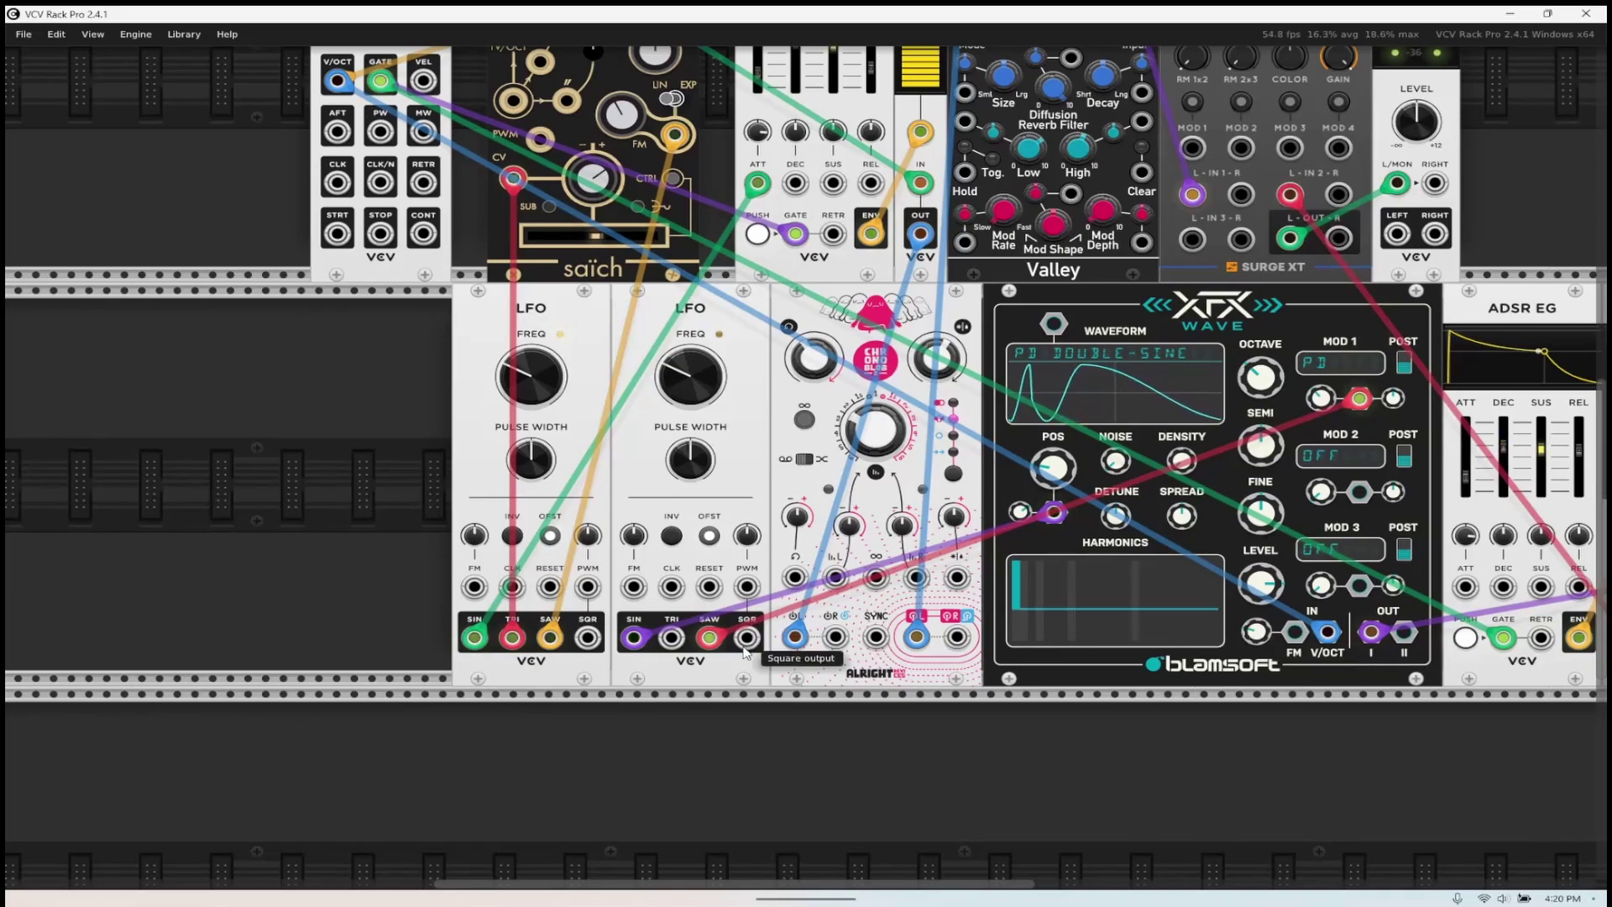
# - Search the module library for "vco" and add the WT VCO to the third row, below the second LFO
pyautogui.rightClick(683, 745)
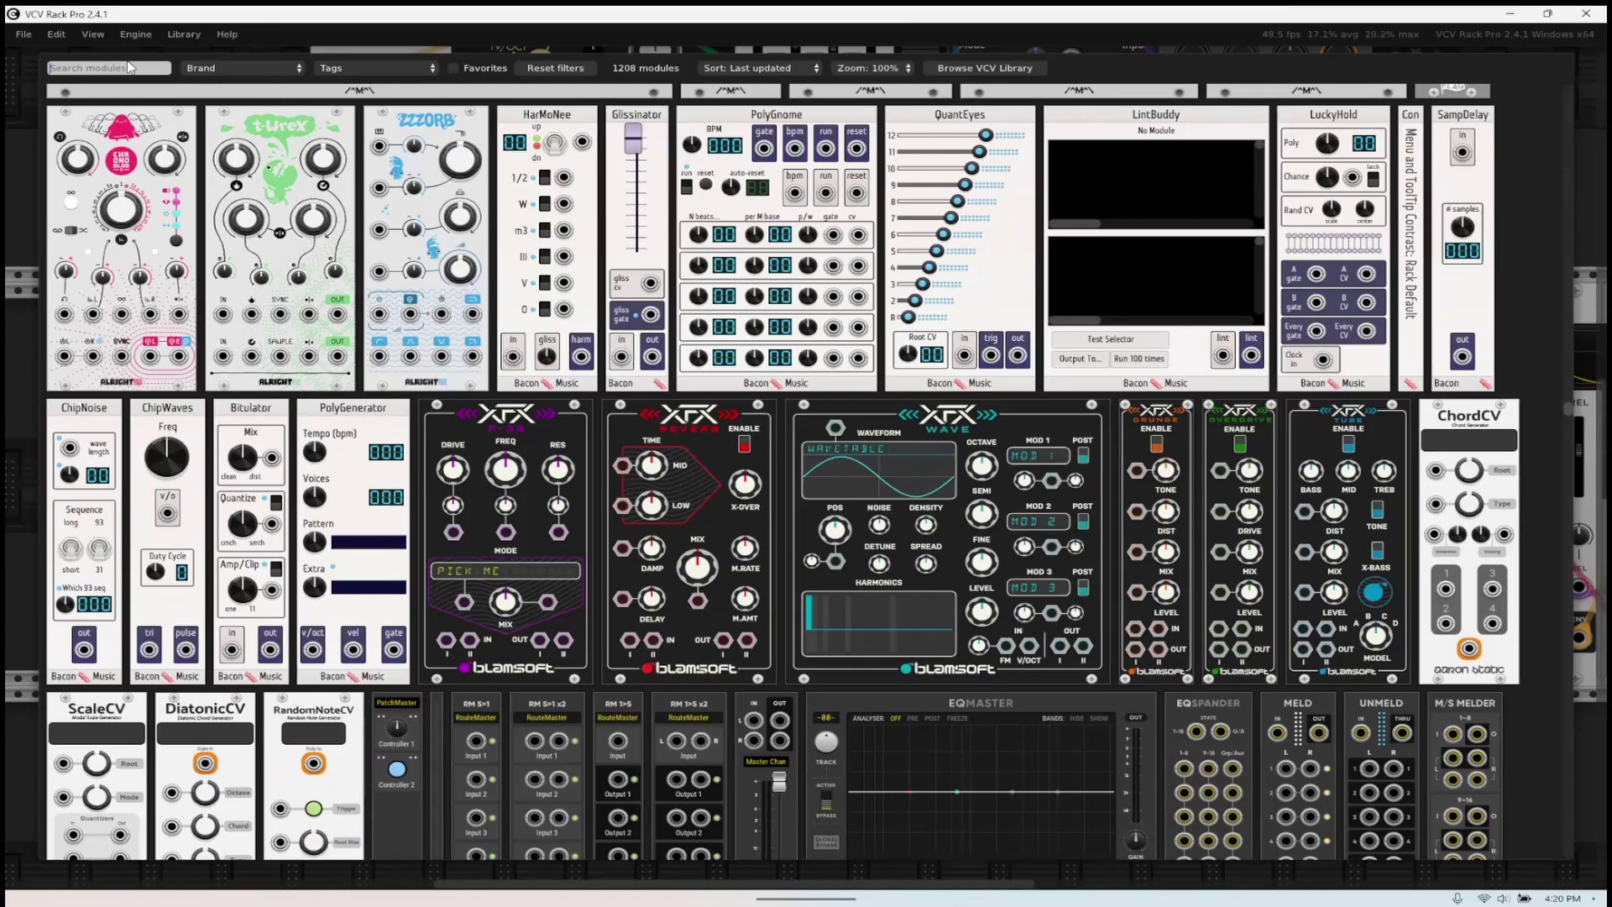
pyautogui.write('vc')
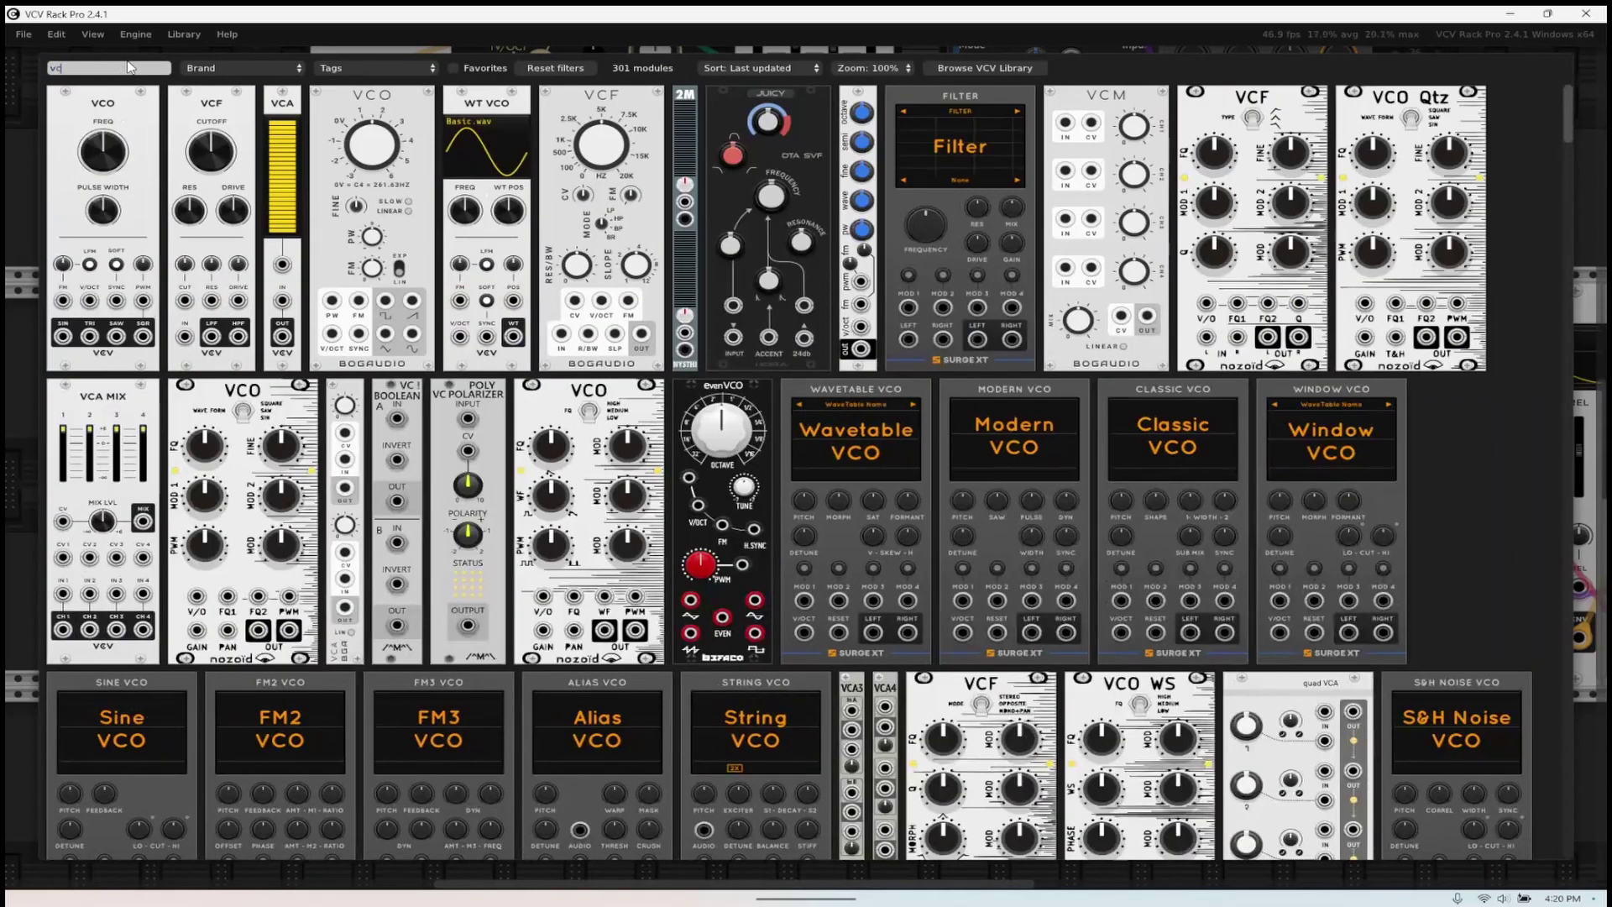
pyautogui.write('o')
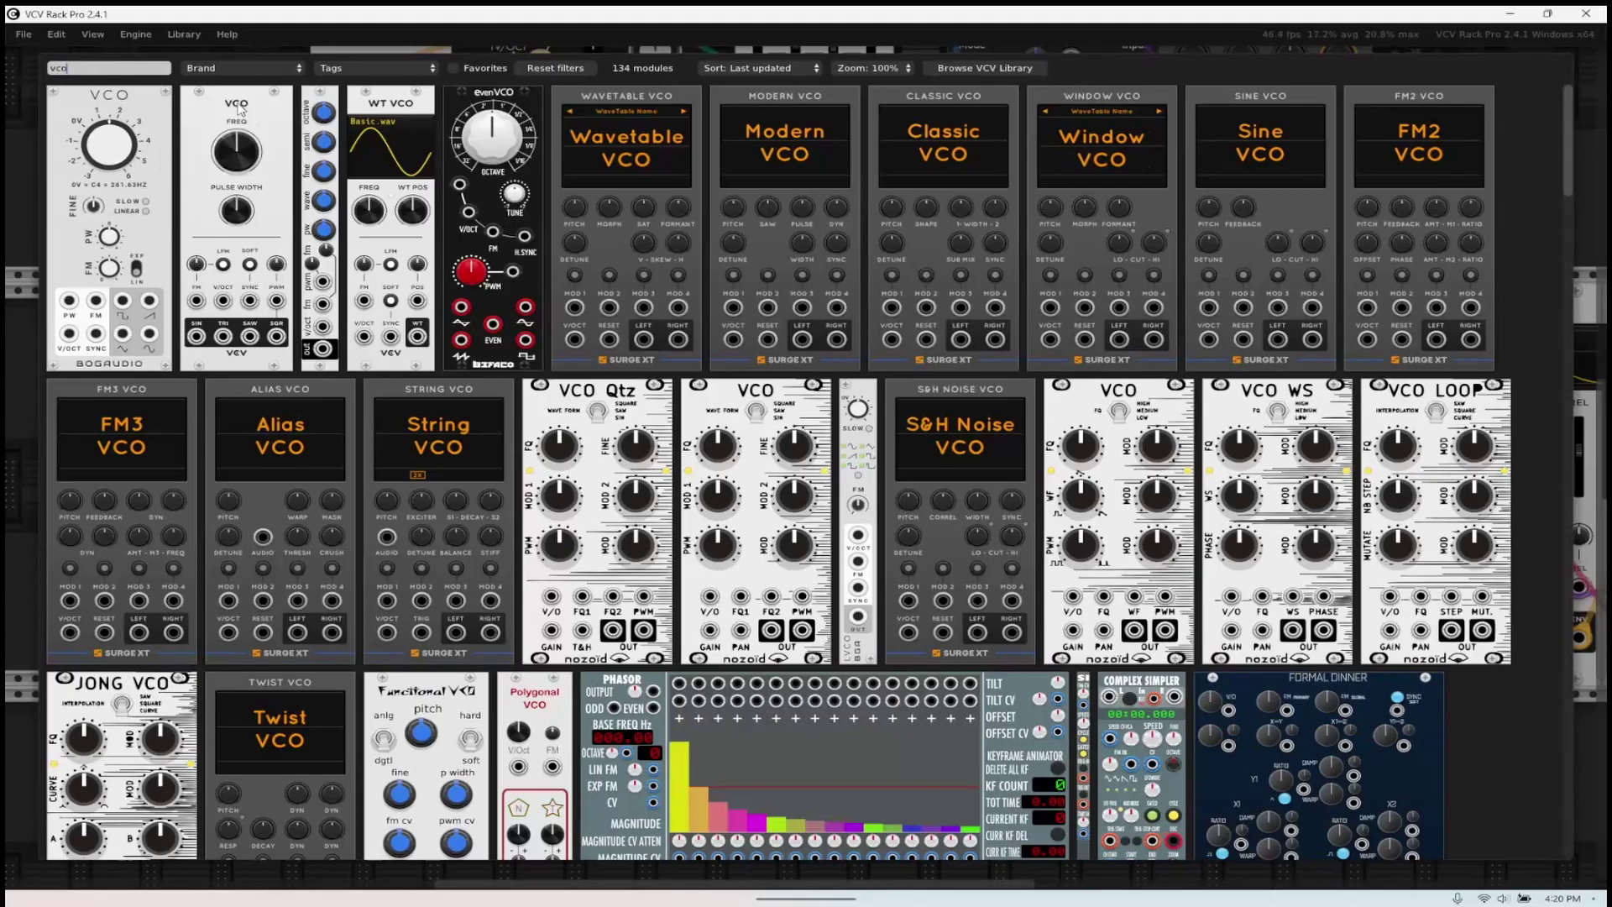
pyautogui.click(386, 143)
pyautogui.scroll(-4, 971, 817)
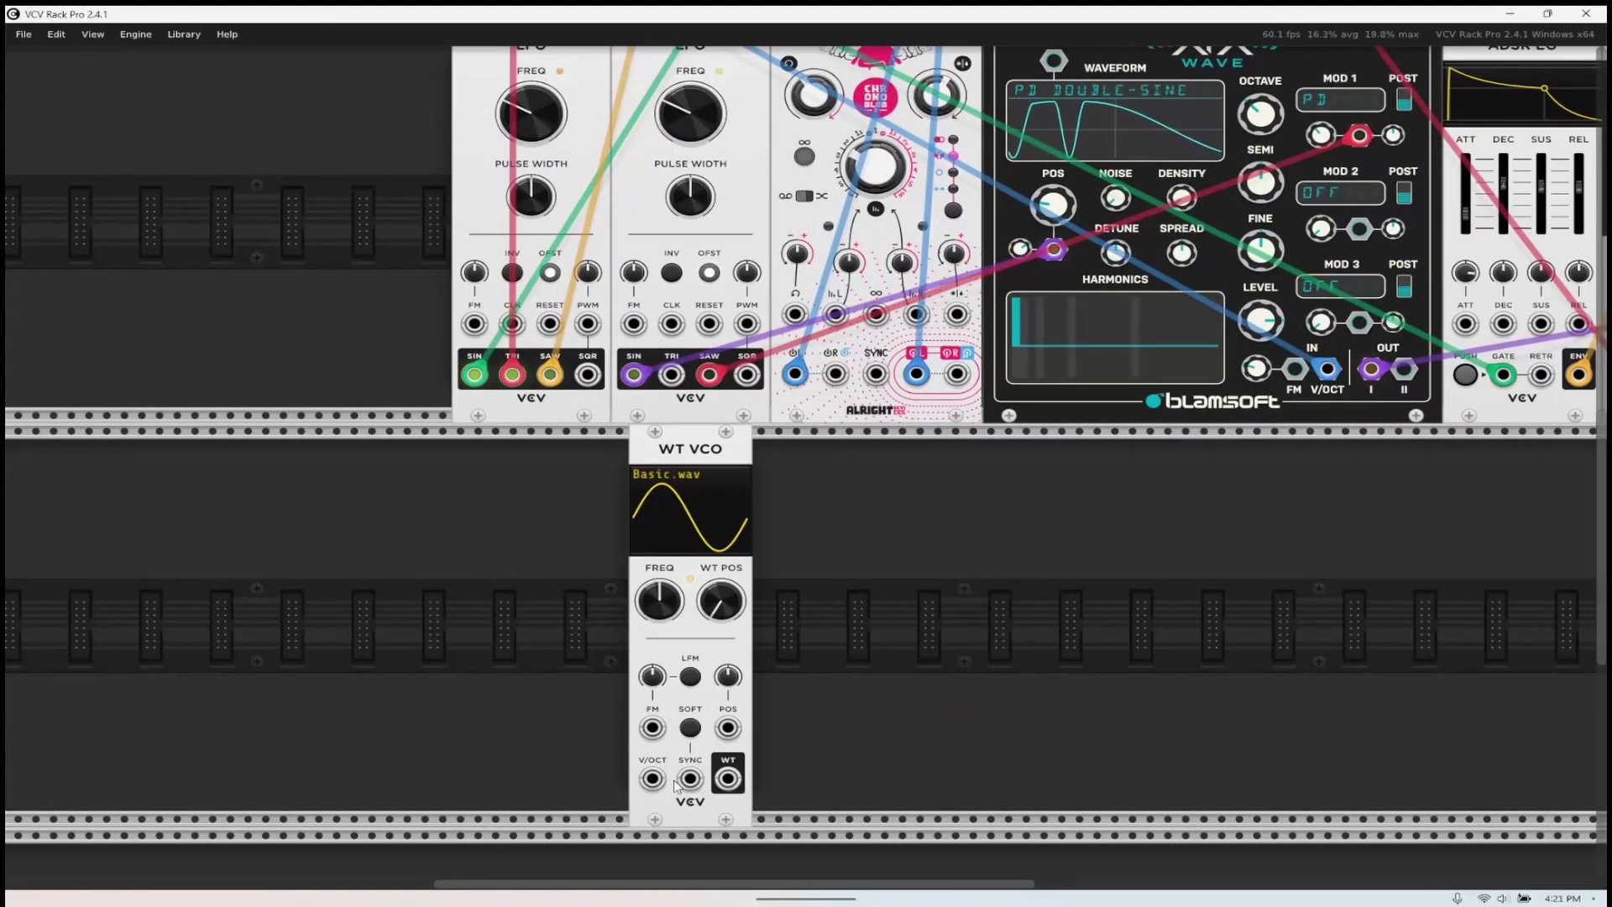
# - Patch the WT VCO's WT output to the XFX Wave's FM input and its V/OCT input to MIDI-CV's V/OCT output
pyautogui.moveTo(728, 778); pyautogui.dragTo(1294, 371)
pyautogui.moveTo(651, 768); pyautogui.dragTo(331, 290)
pyautogui.scroll(3, 658, 453)
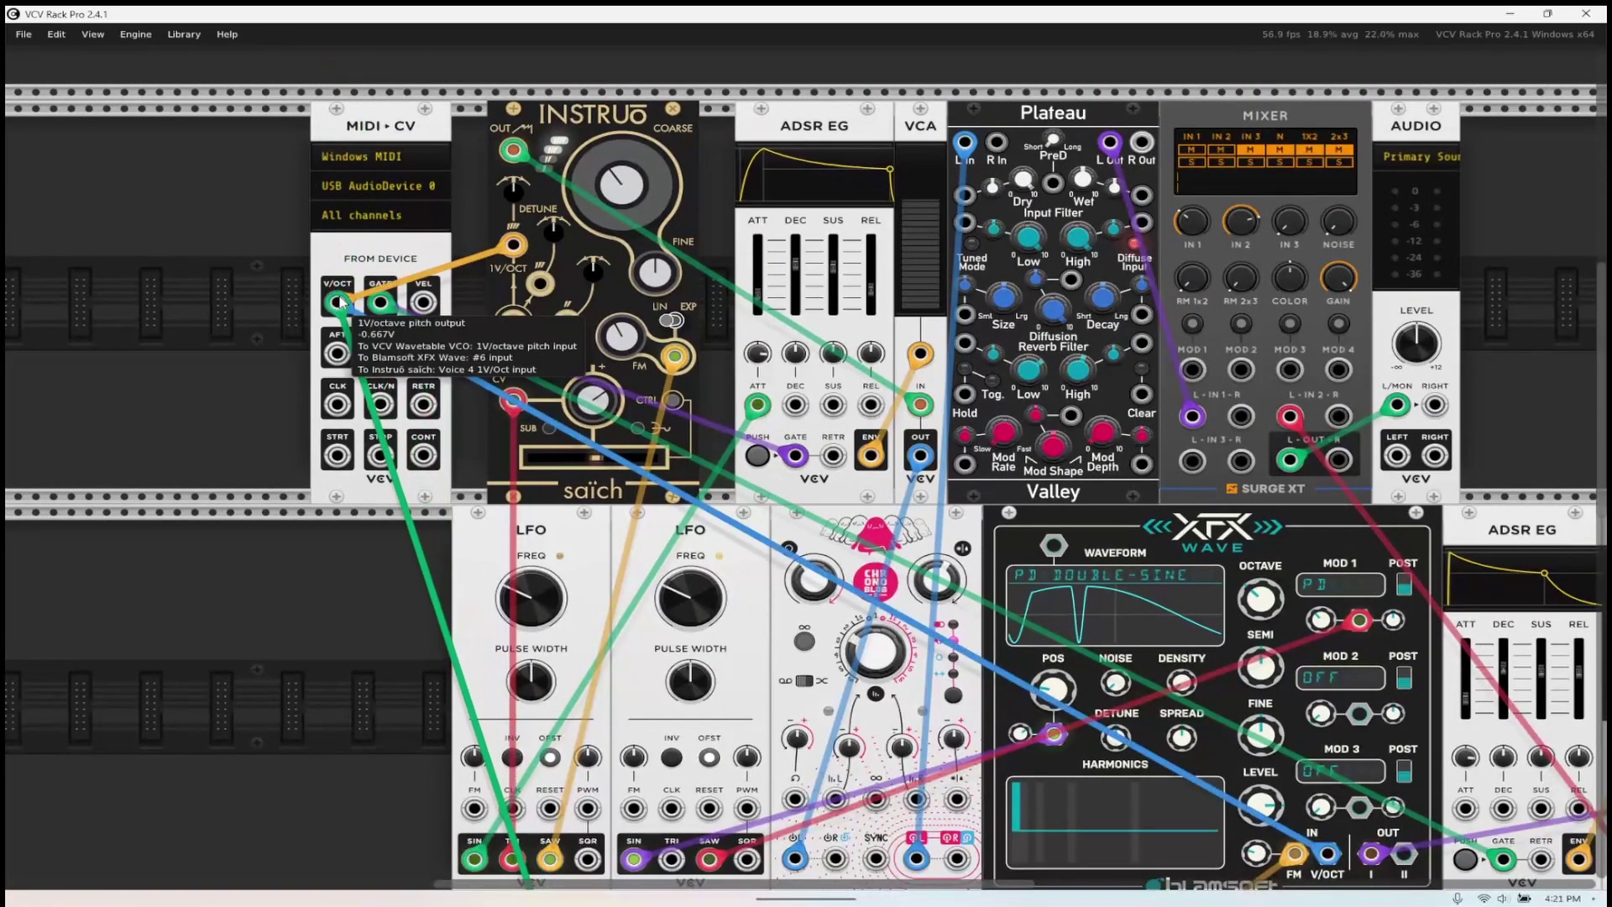
# - Adjust the XFX Wave's FM amount and draw several additional bars in its Harmonics display
pyautogui.scroll(-1, 466, 250)
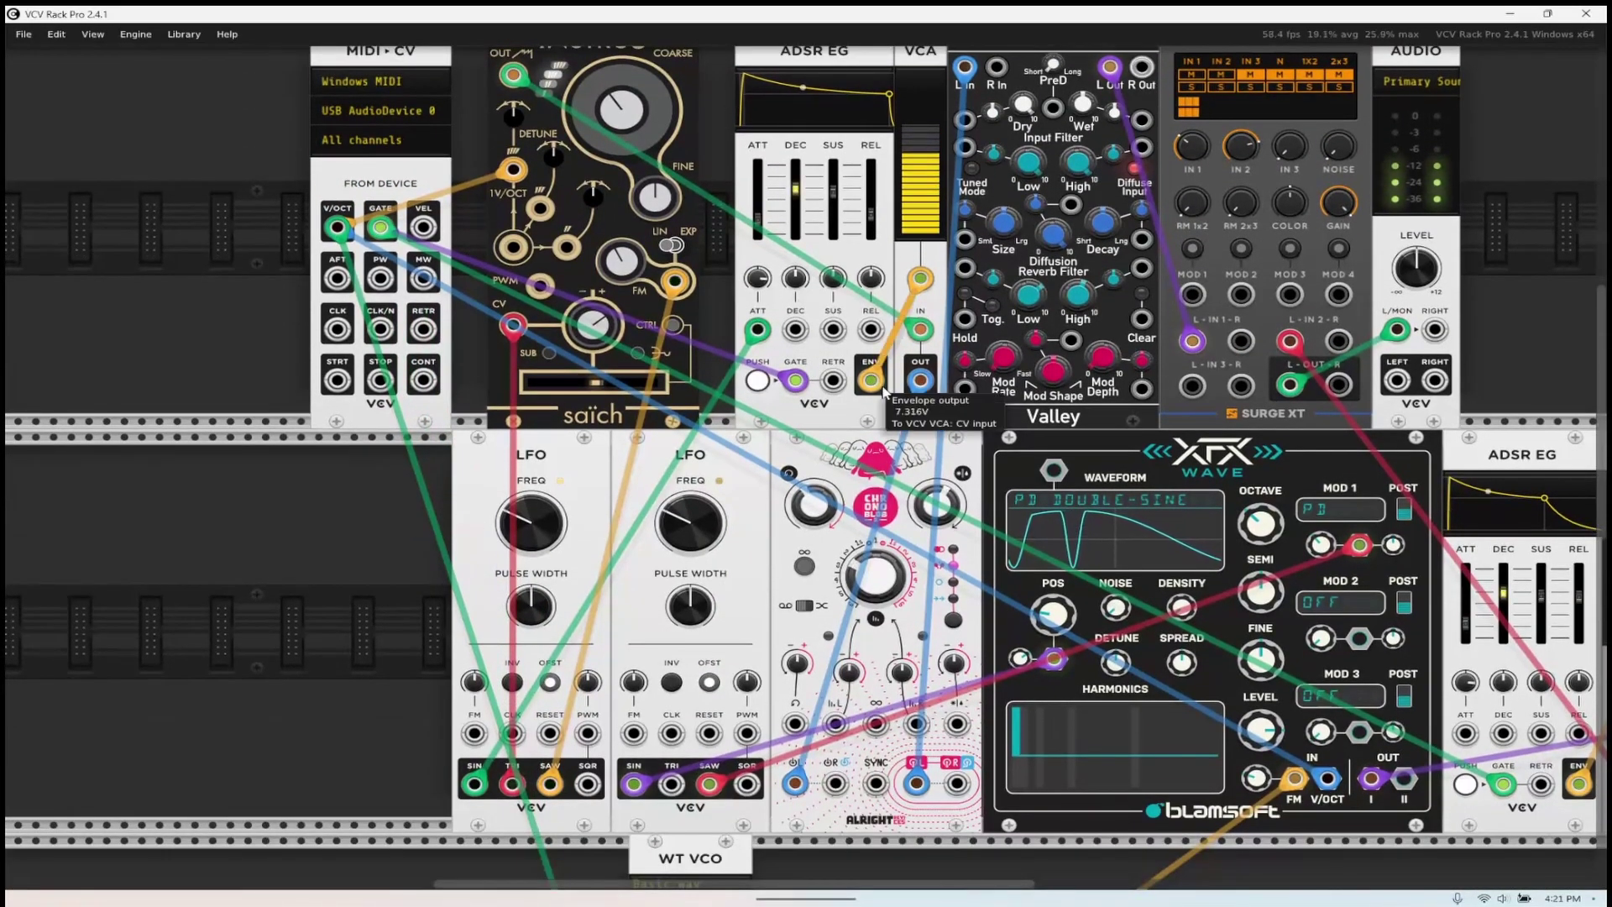
pyautogui.moveTo(1256, 778); pyautogui.dragTo(1256, 785)
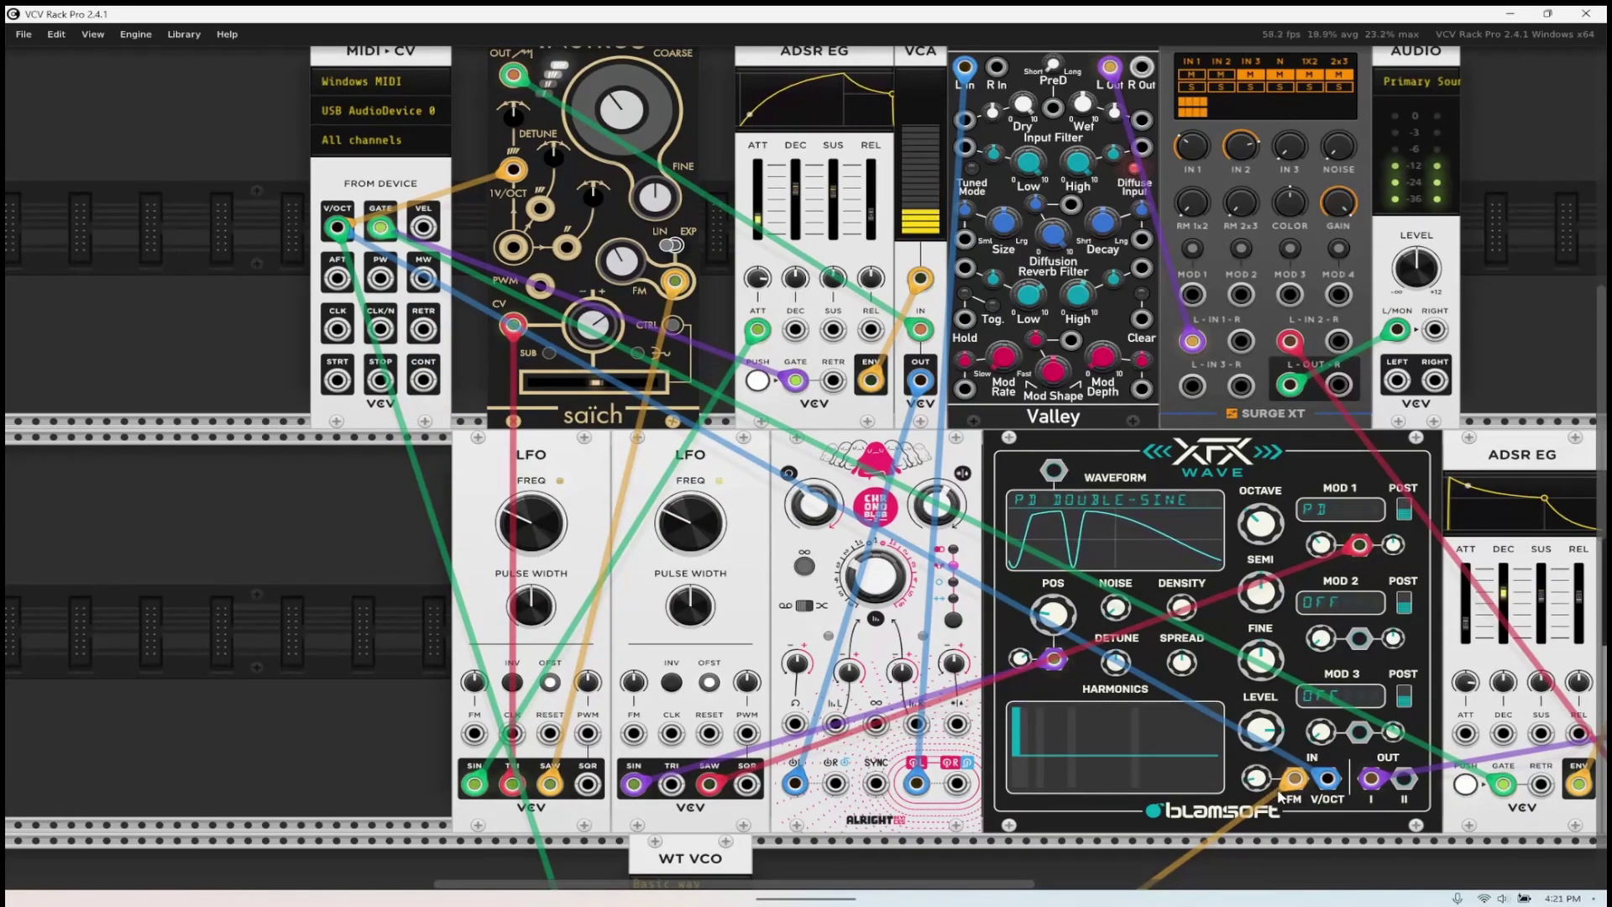
pyautogui.moveTo(1256, 778); pyautogui.dragTo(1256, 776)
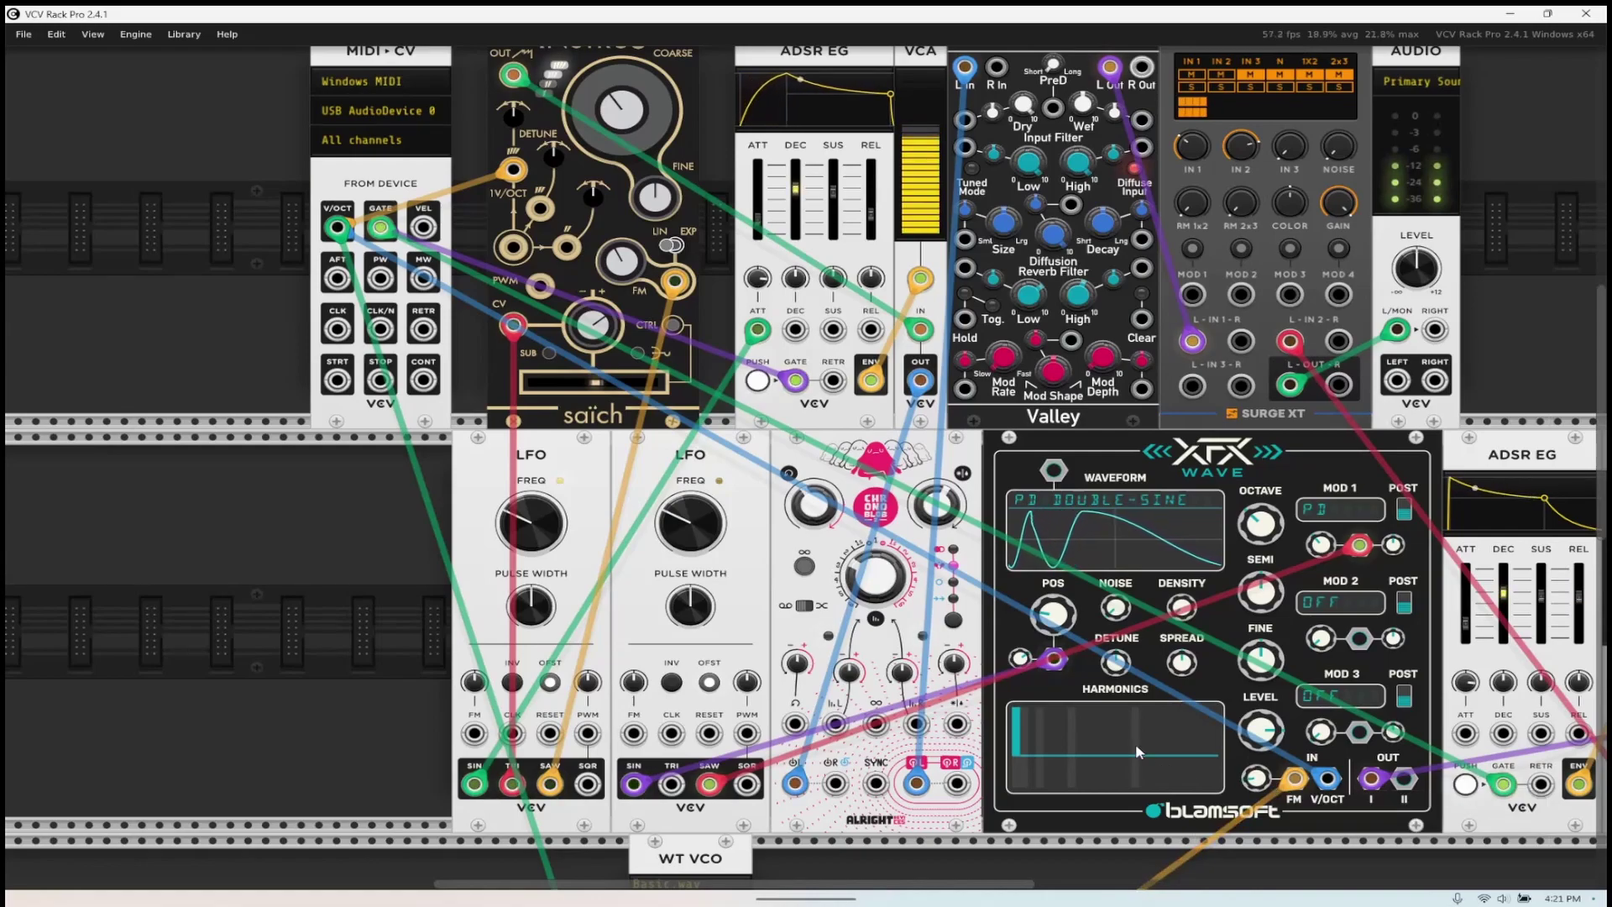
pyautogui.moveTo(1067, 747); pyautogui.dragTo(1065, 722)
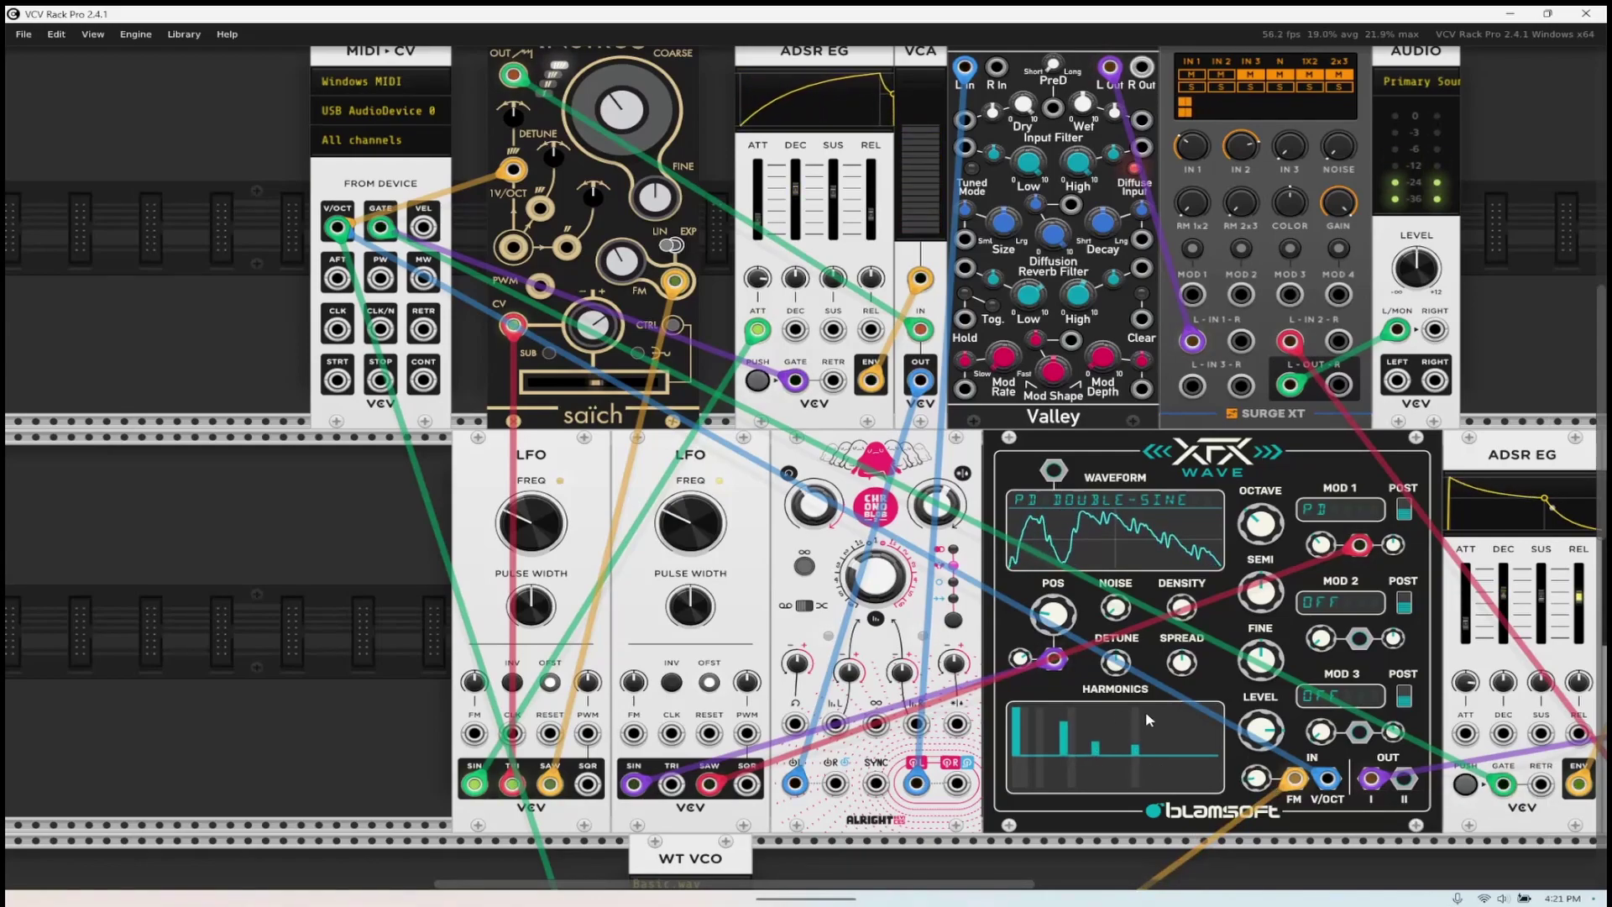
pyautogui.click(1152, 714)
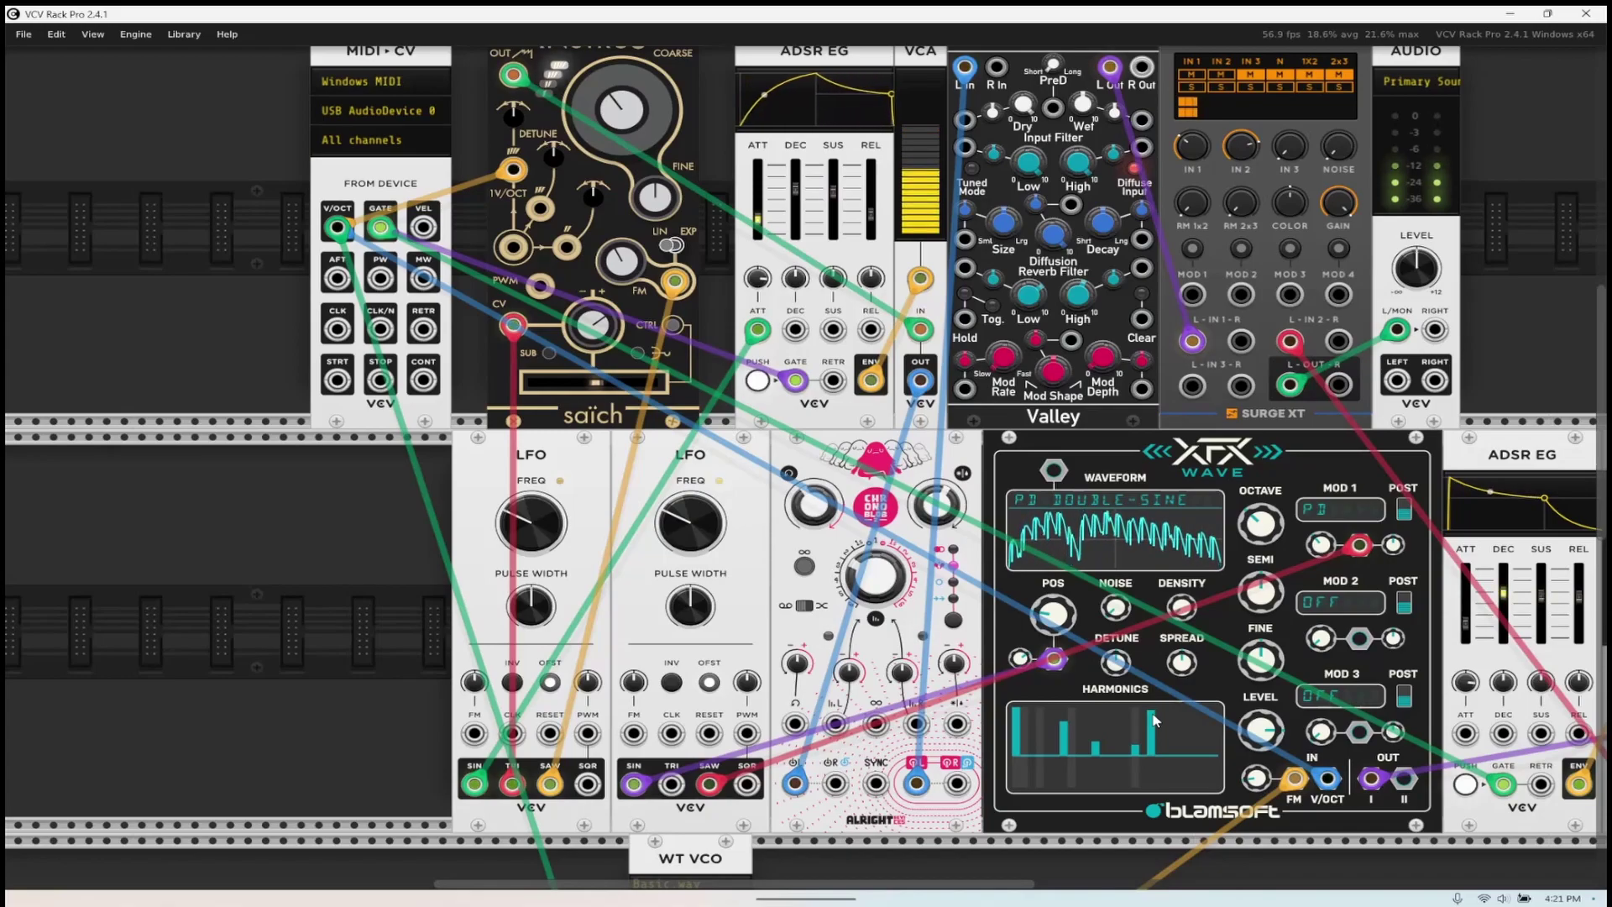
# - Lower the XFX Wave's FM amount and raise the WT VCO's wavetable position
pyautogui.scroll(-3, 1230, 655)
pyautogui.moveTo(1257, 627); pyautogui.dragTo(1257, 662)
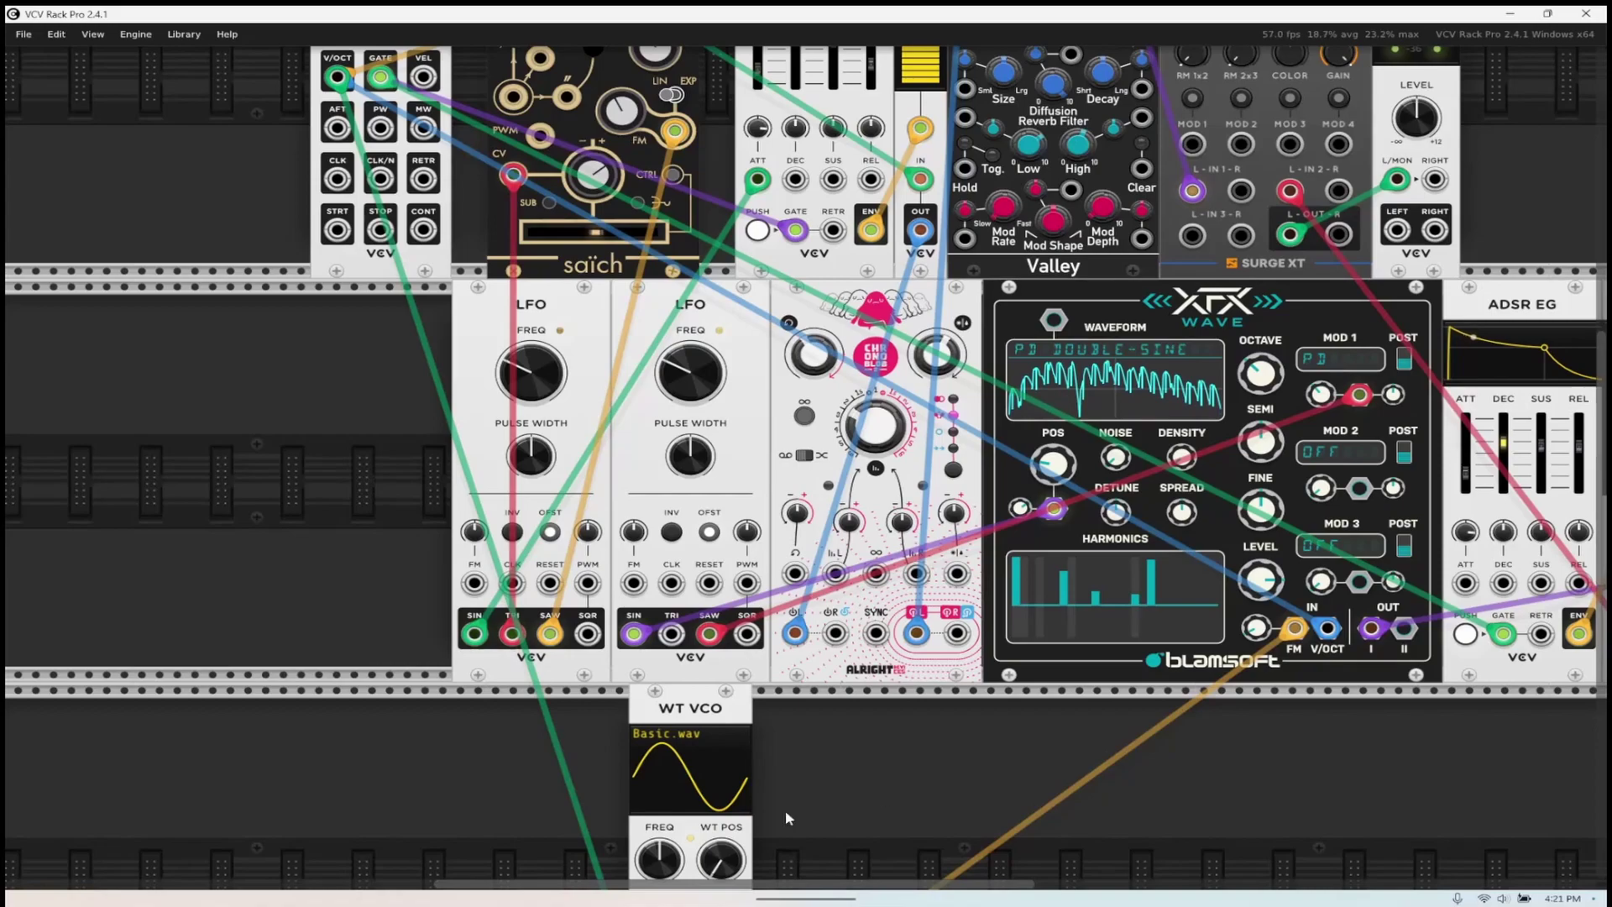
pyautogui.moveTo(728, 875); pyautogui.dragTo(729, 835)
# - Patch the first LFO's square output to the WT VCO's POS input
pyautogui.scroll(-2, 859, 787)
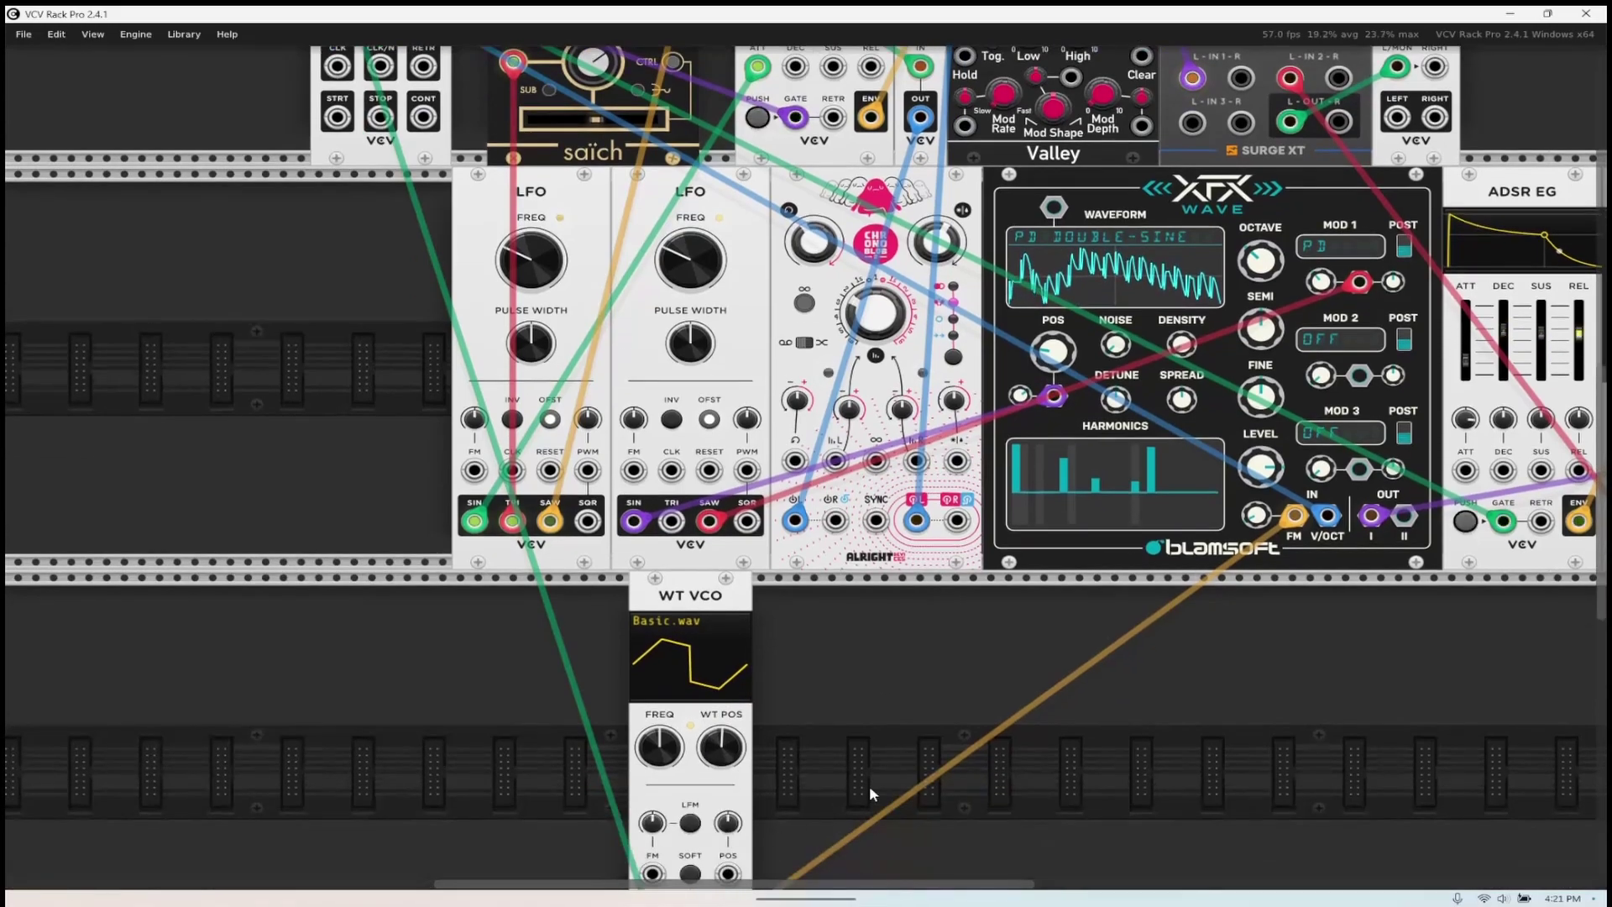
pyautogui.scroll(-2, 869, 785)
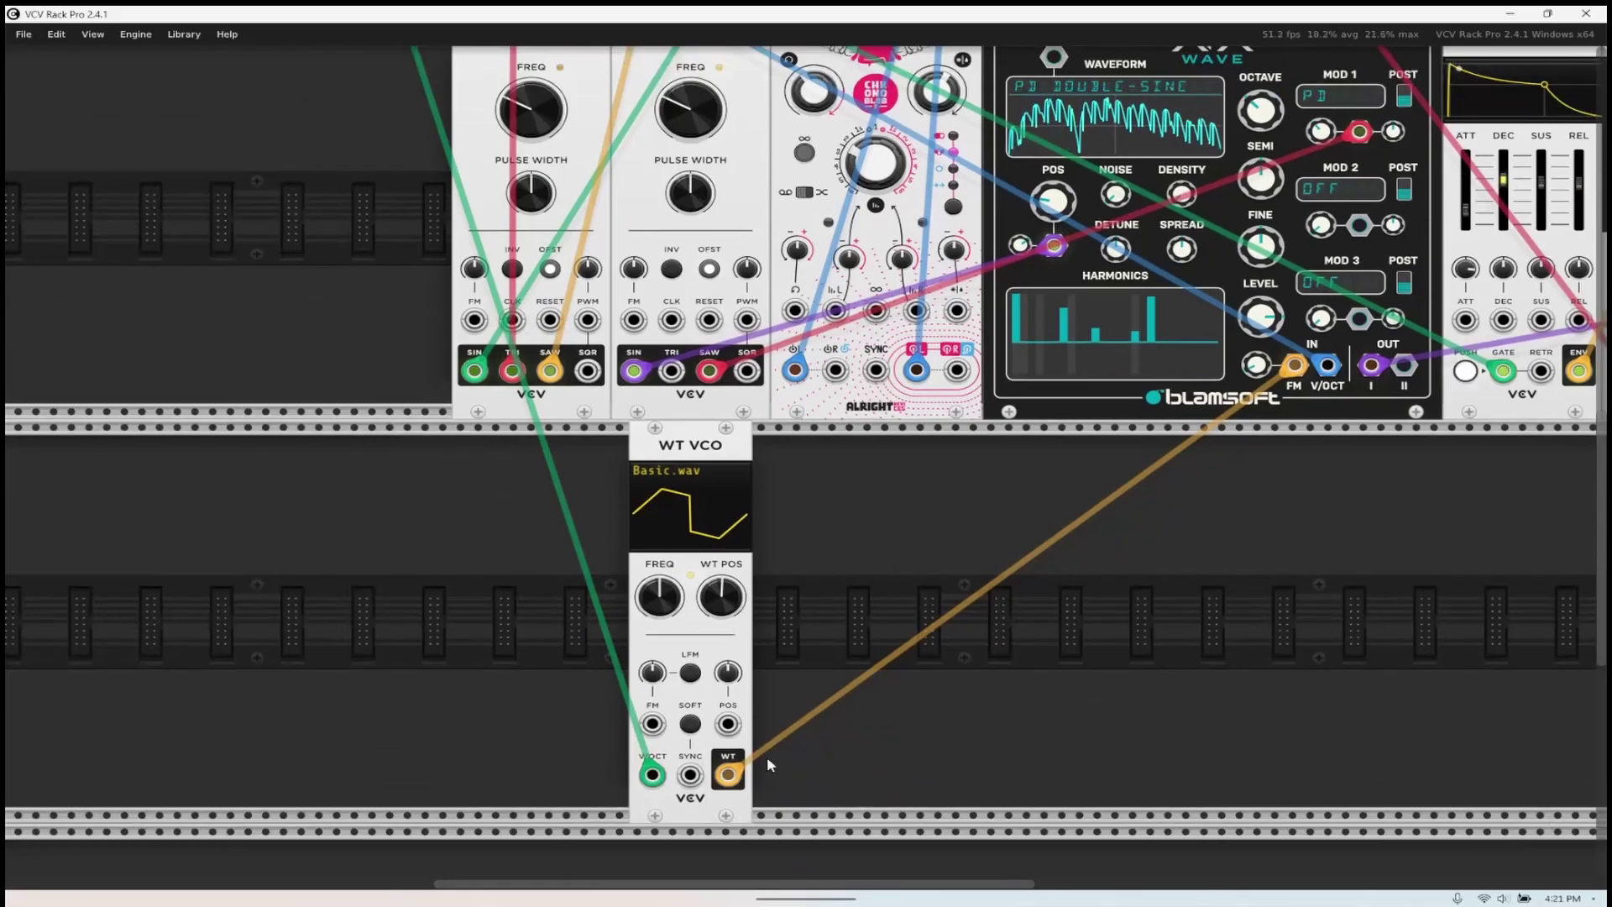
pyautogui.moveTo(588, 370); pyautogui.dragTo(727, 723)
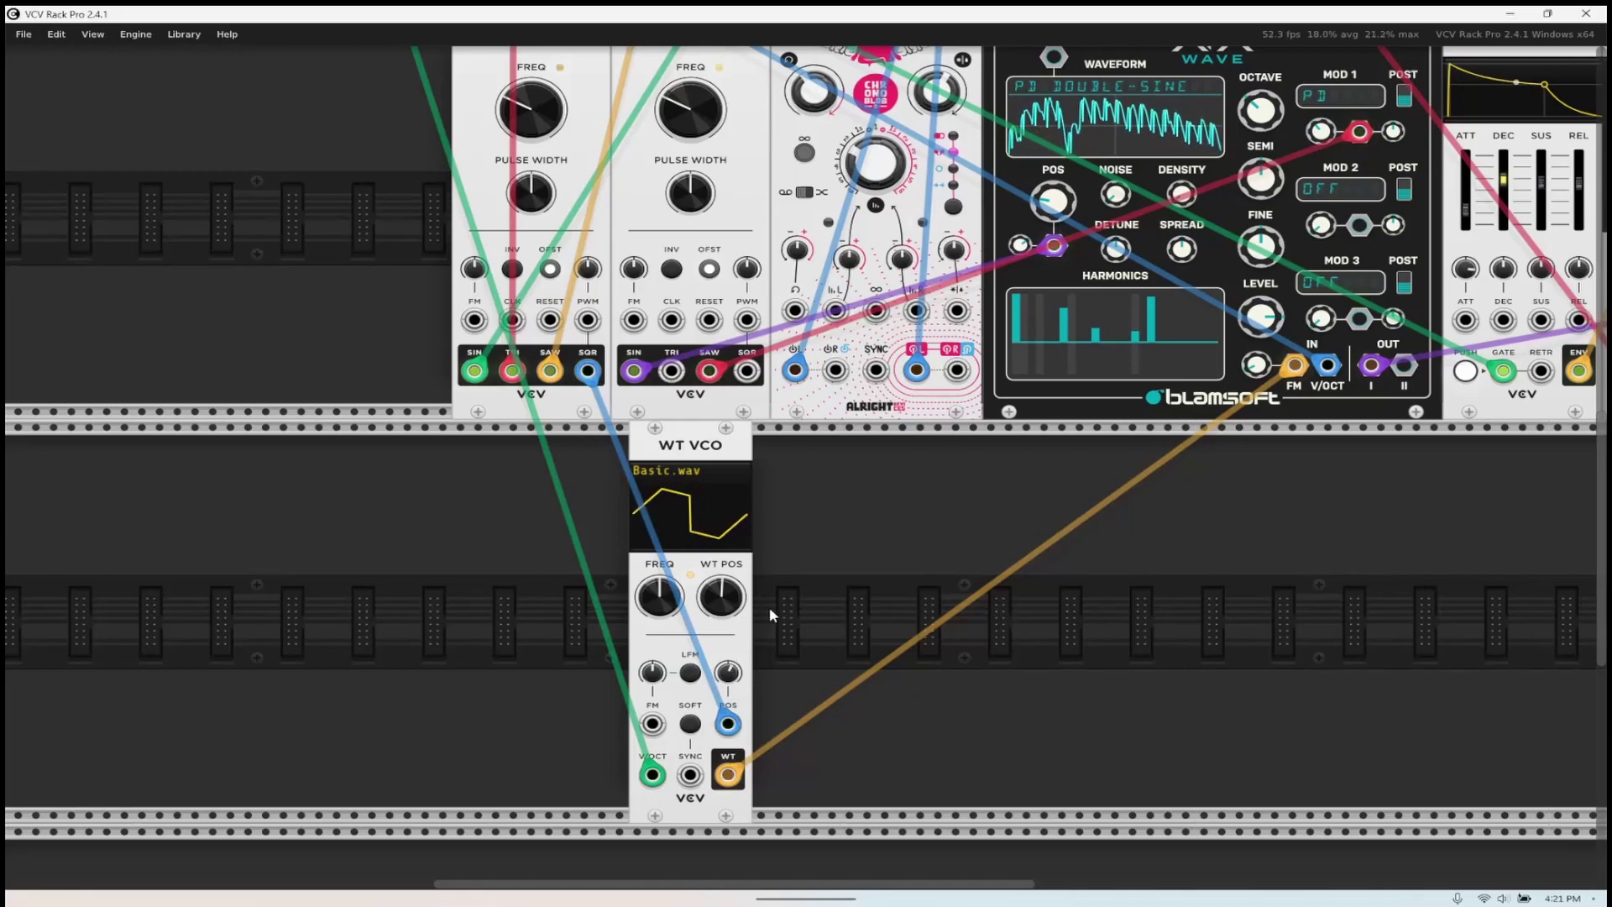
# - Review the XFX Wave's position input amount, noise, detune, spread, density and MOD 1 amount
pyautogui.scroll(2, 885, 545)
pyautogui.scroll(3, 887, 541)
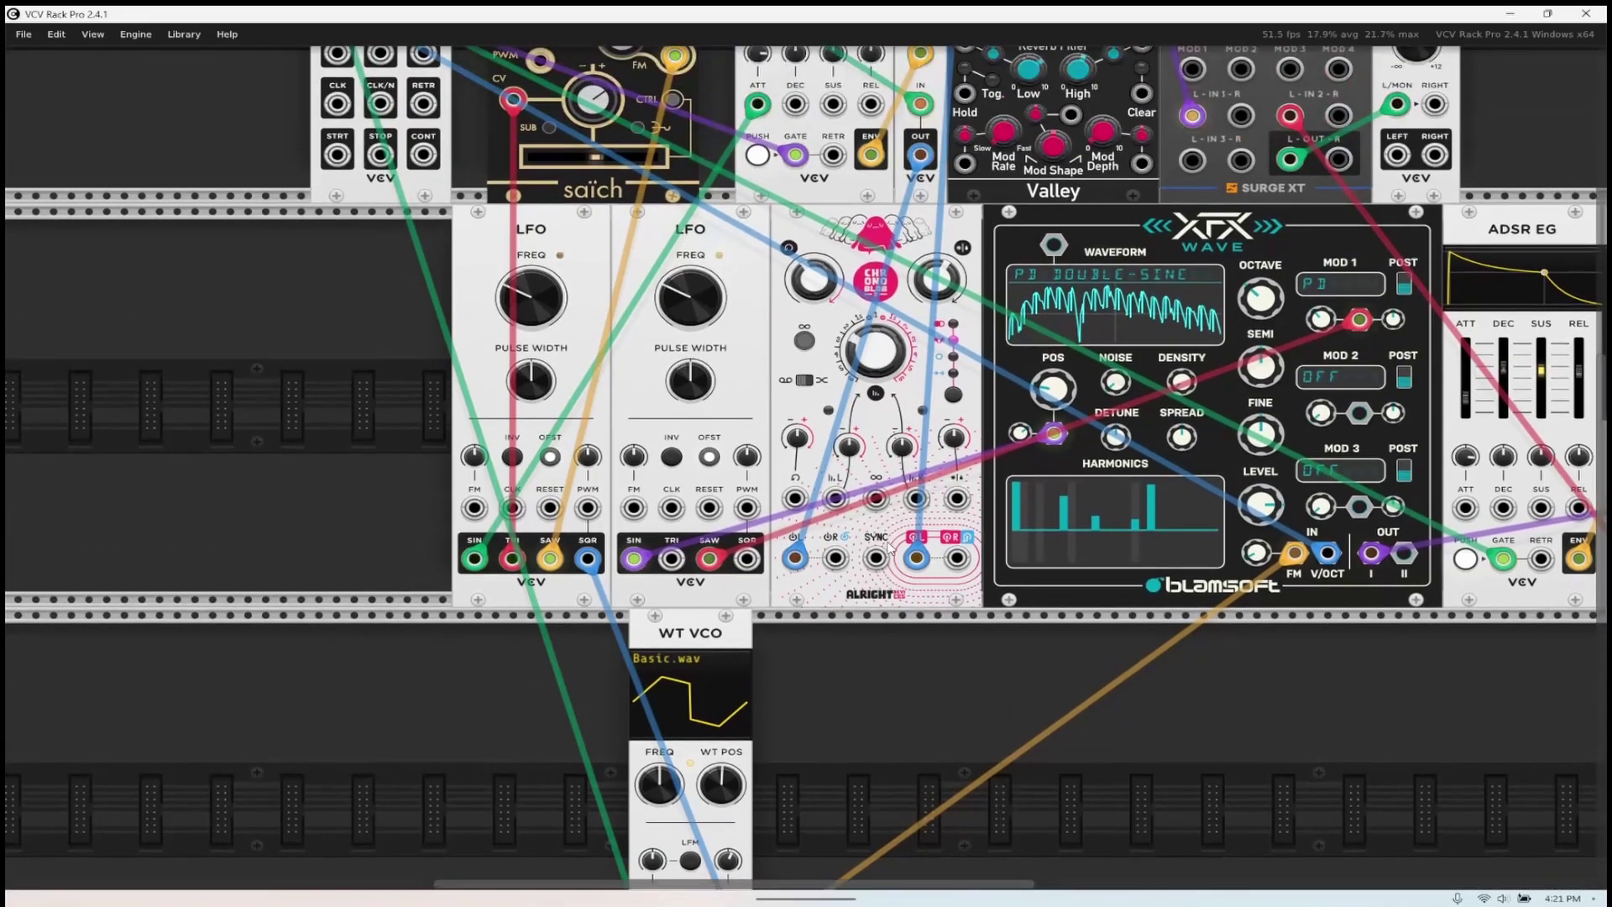
pyautogui.moveTo(1046, 438)
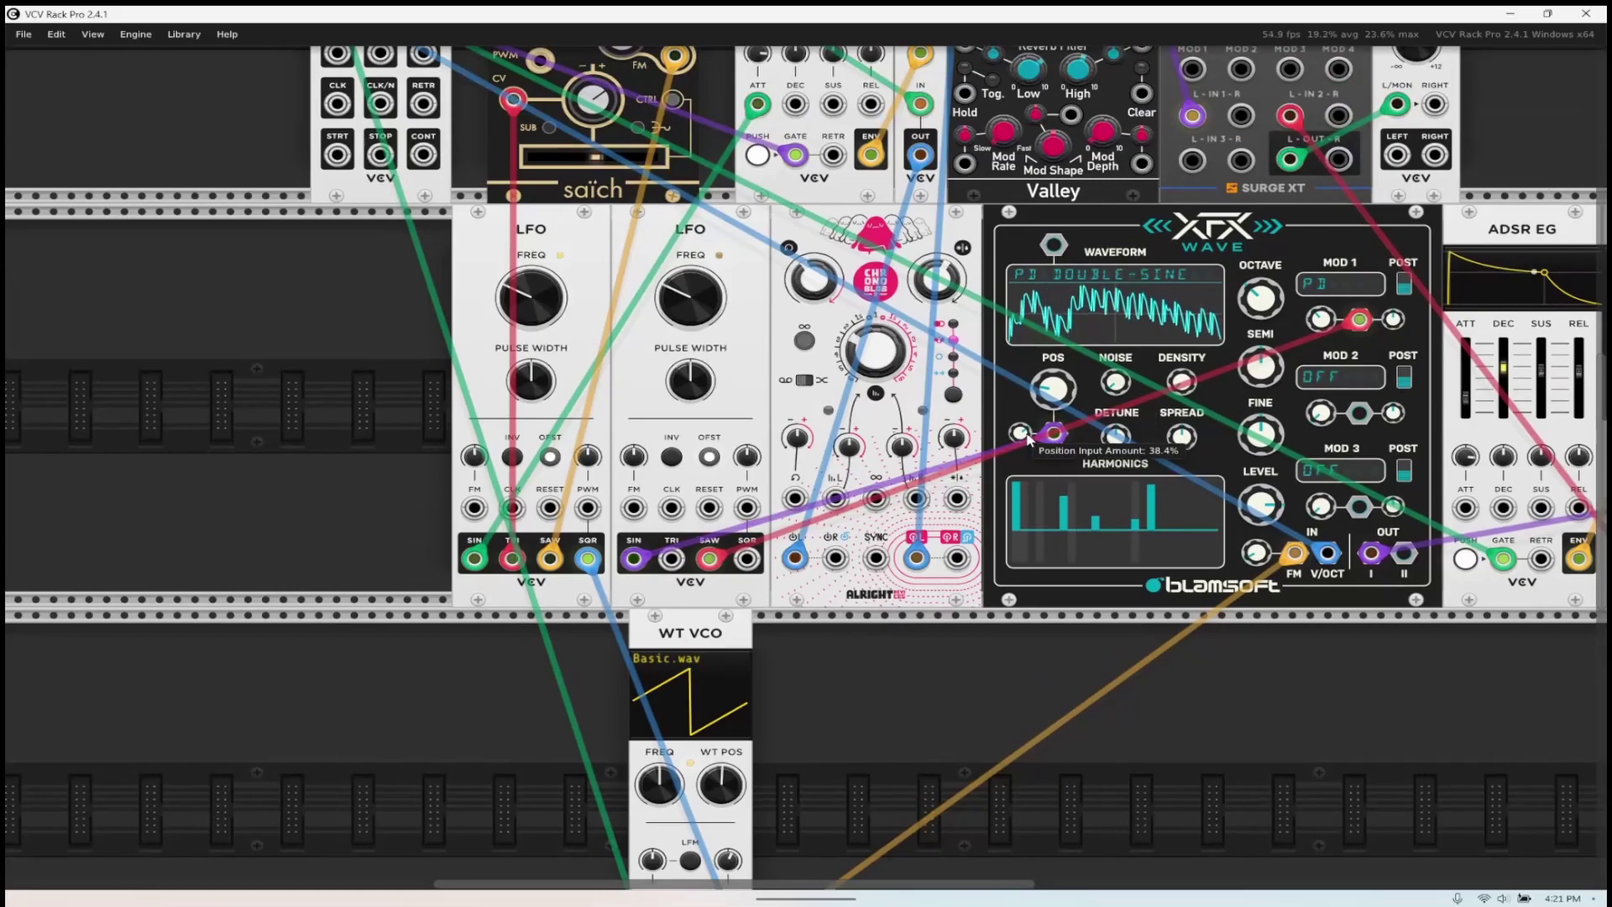
pyautogui.moveTo(1119, 386)
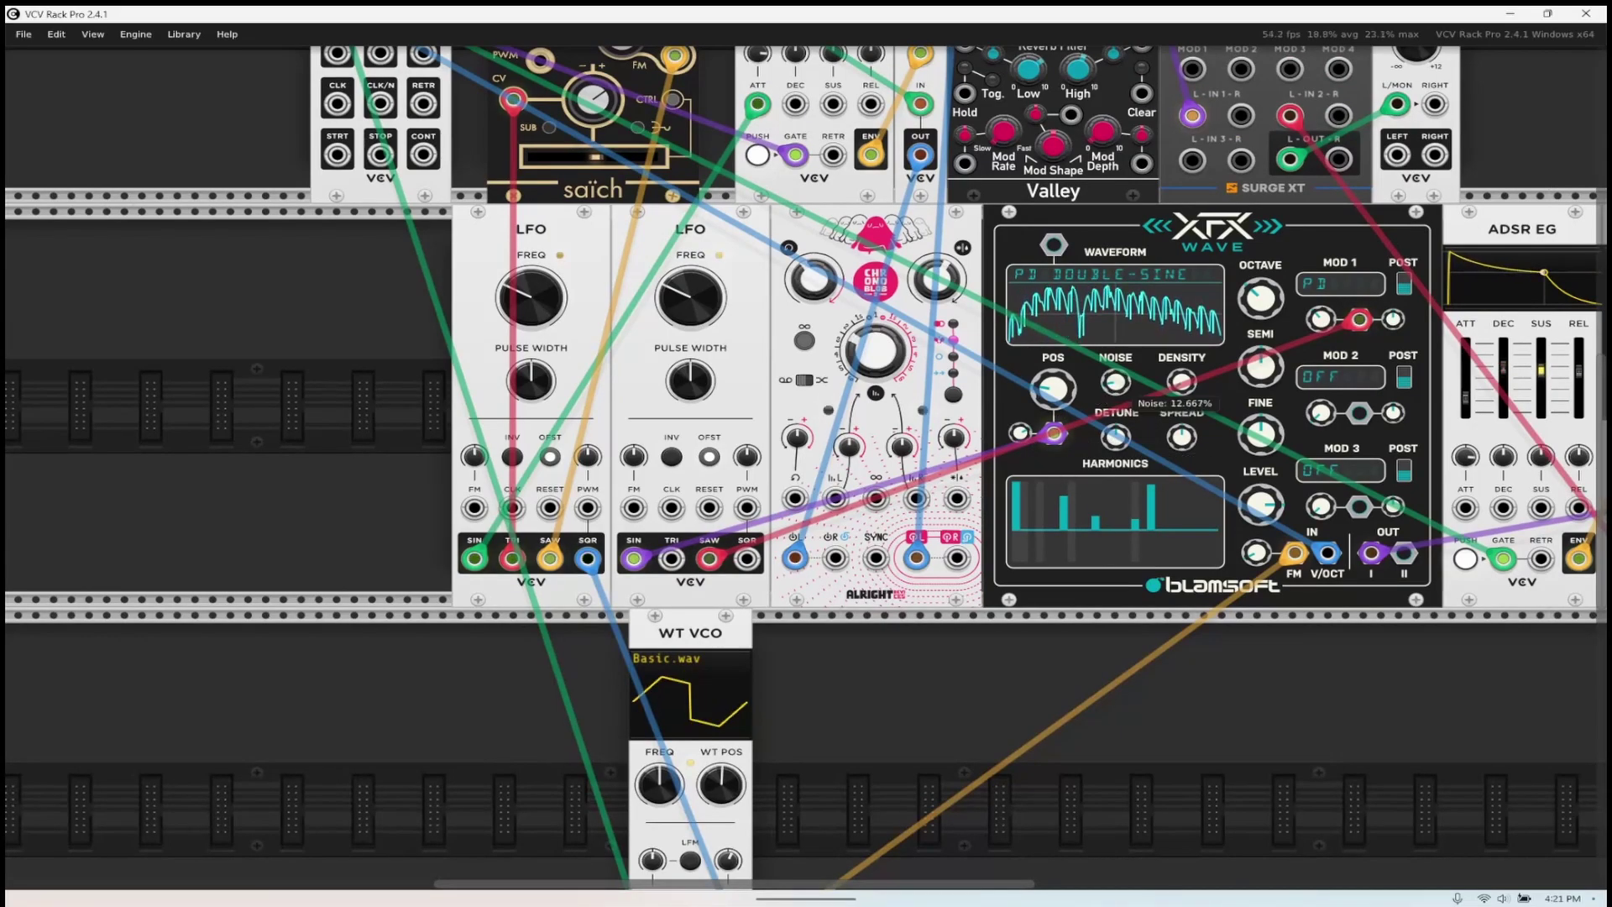
pyautogui.moveTo(1115, 437)
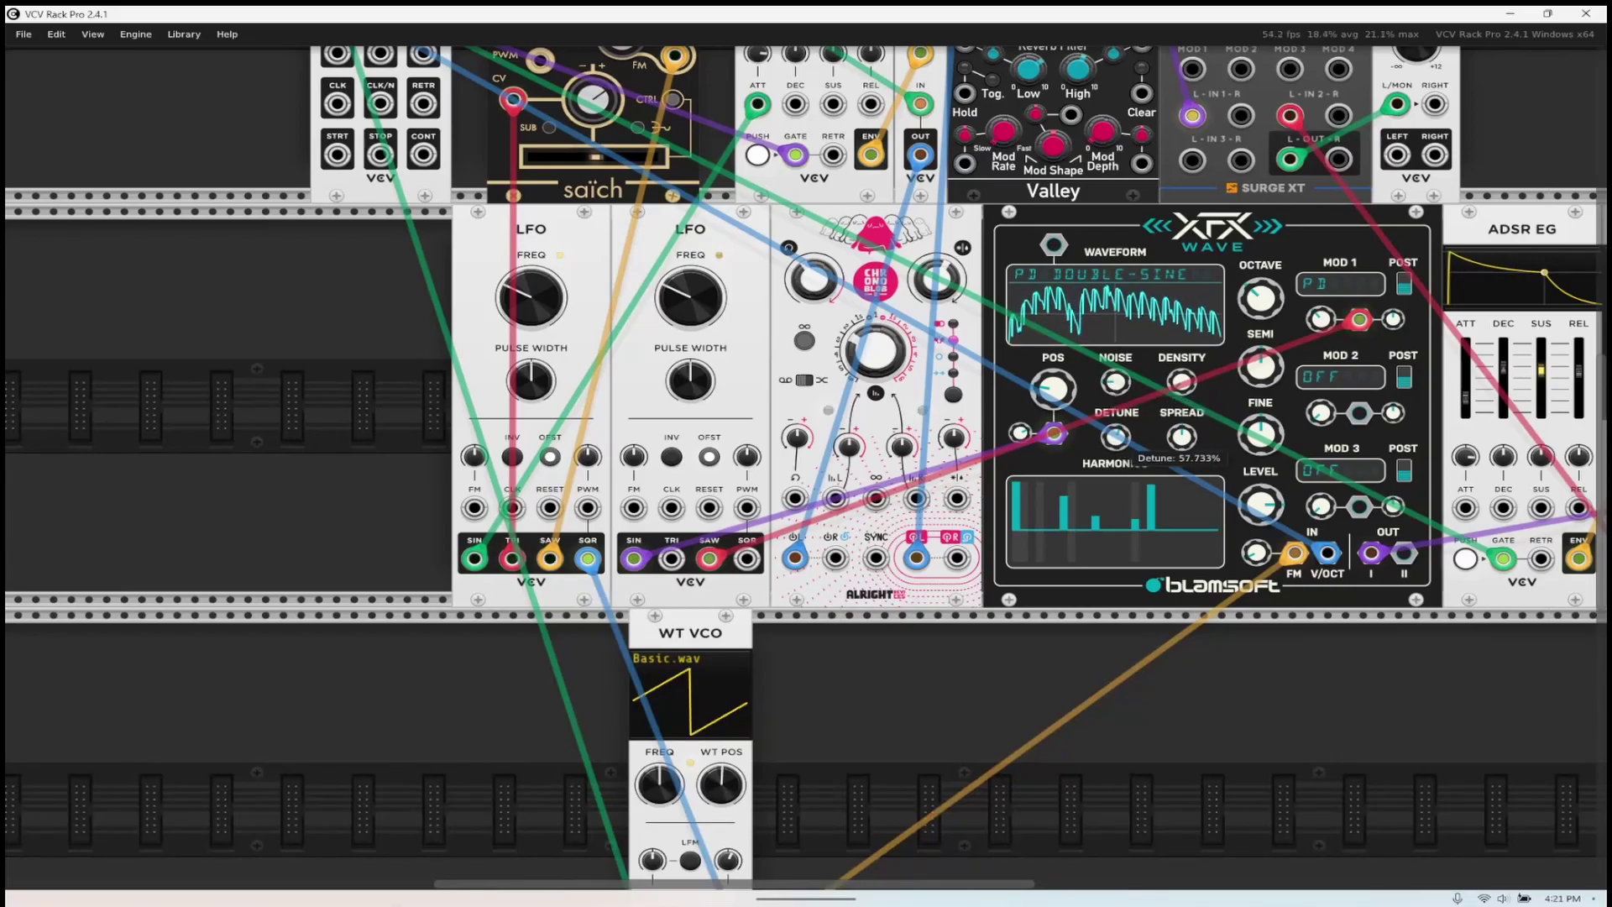
pyautogui.moveTo(1181, 437)
pyautogui.moveTo(1181, 436); pyautogui.dragTo(1184, 372)
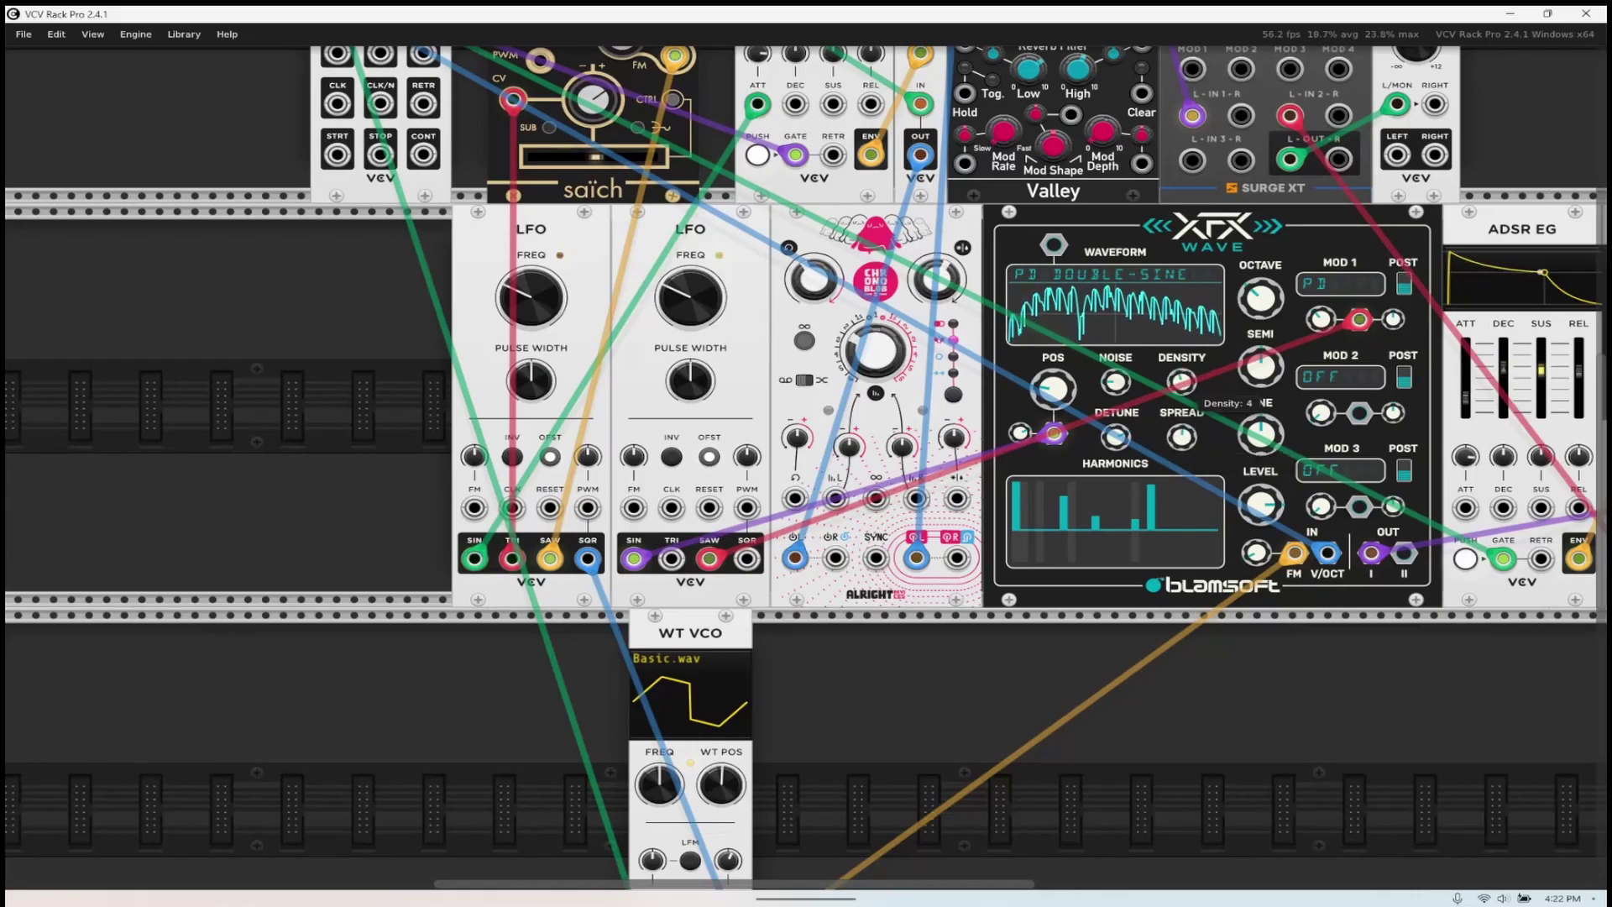
pyautogui.moveTo(1252, 291)
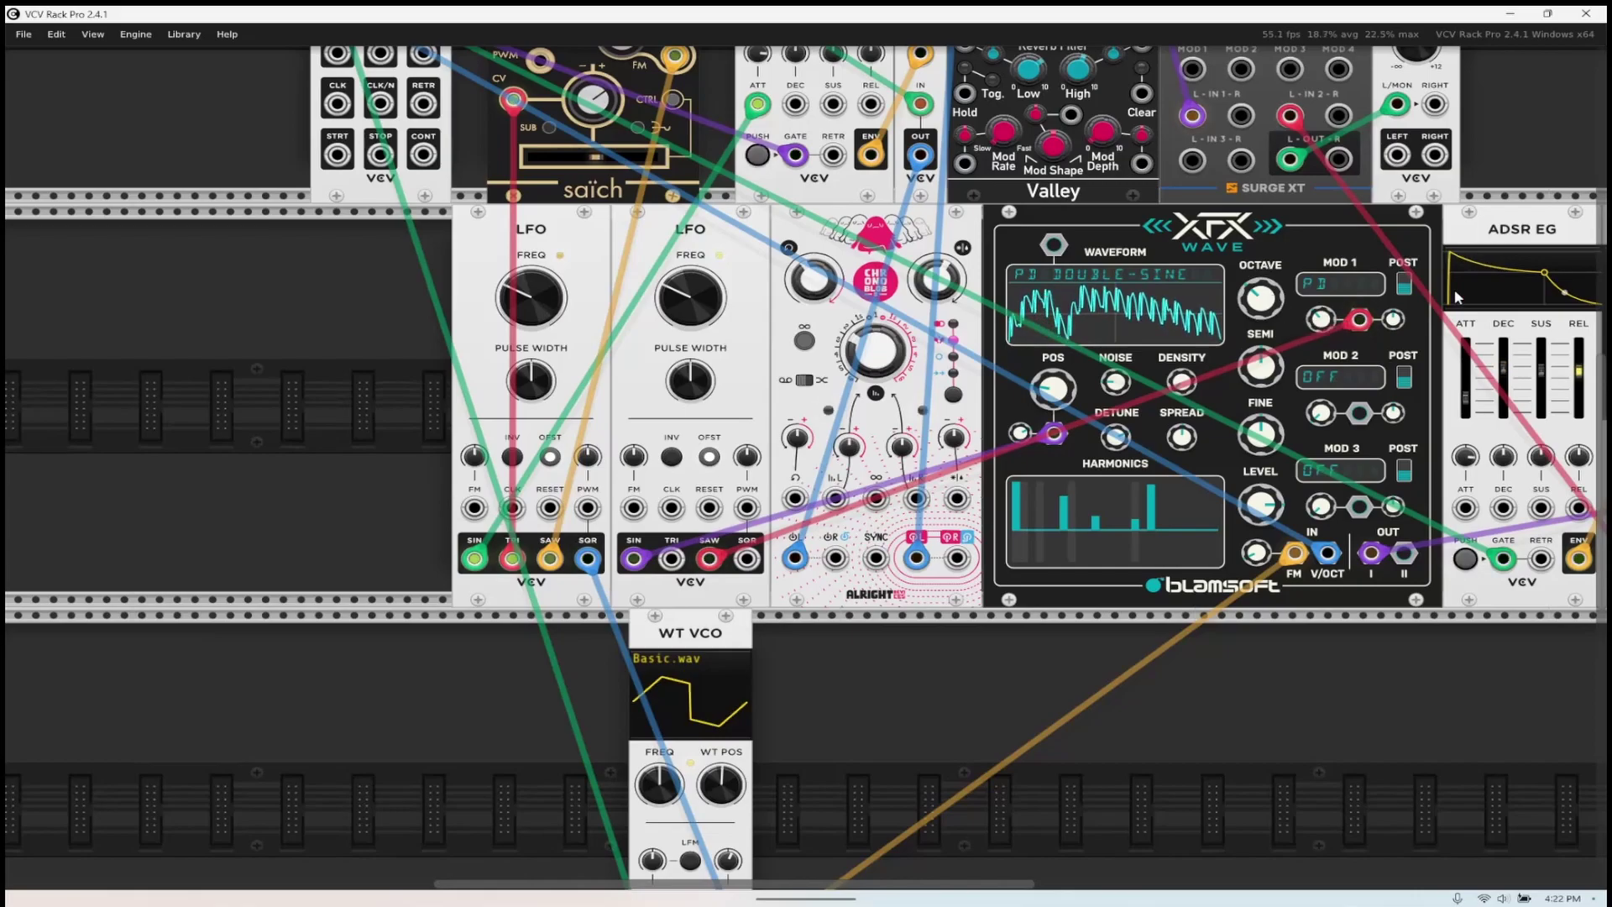
pyautogui.moveTo(1333, 324)
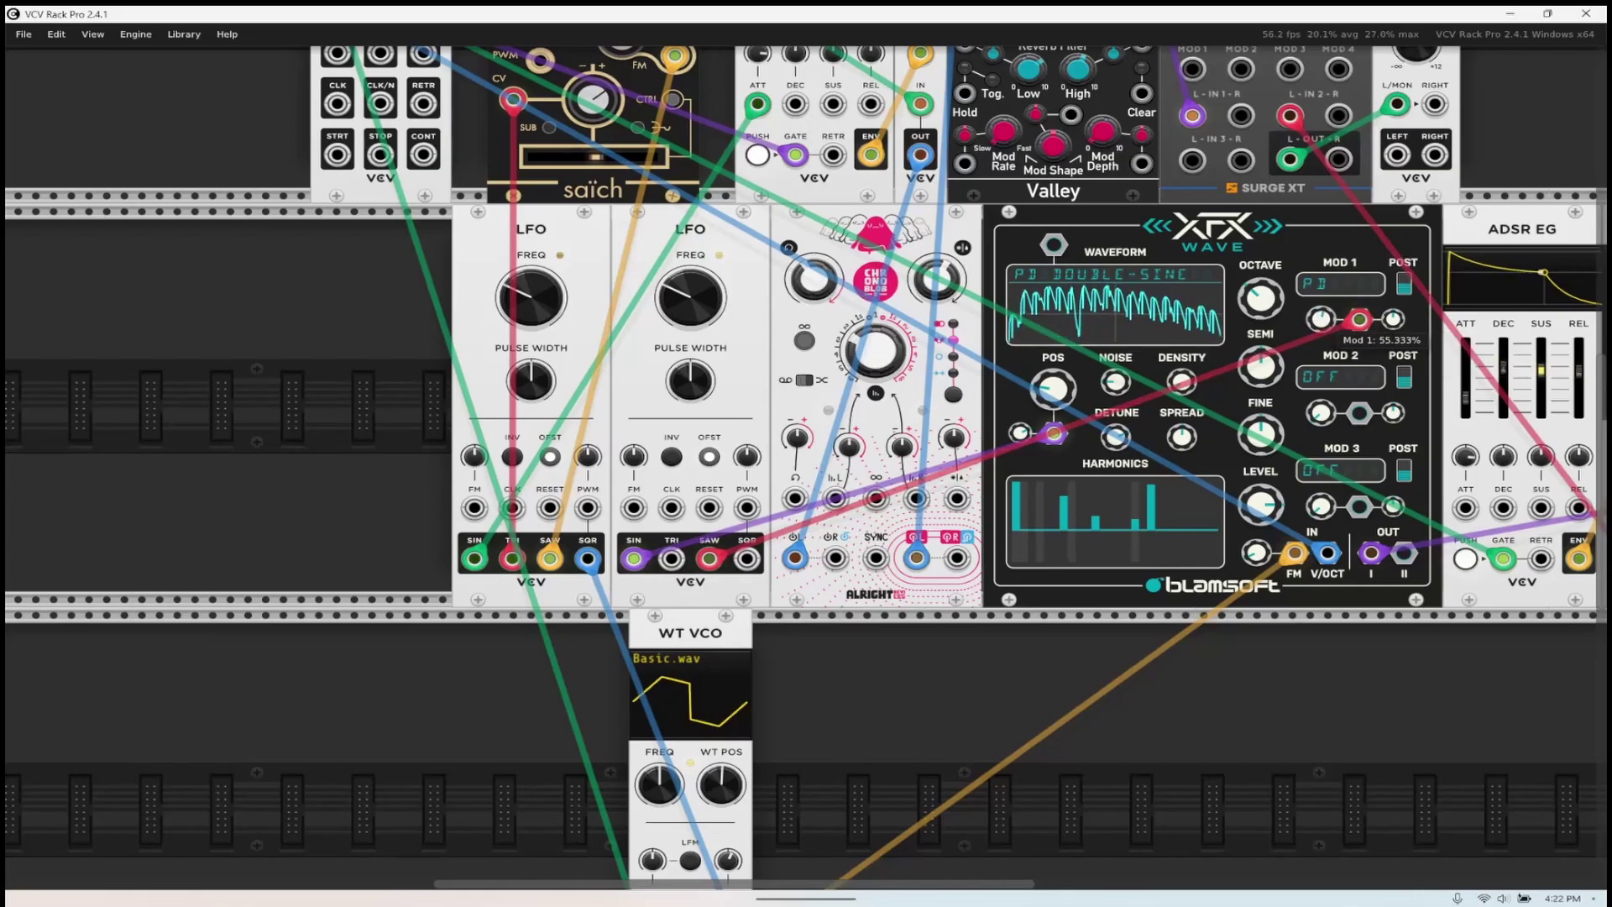
# - Set the XFX Wave's MOD 2 to Saturate with an amount of about 33.3%
pyautogui.click(1343, 379)
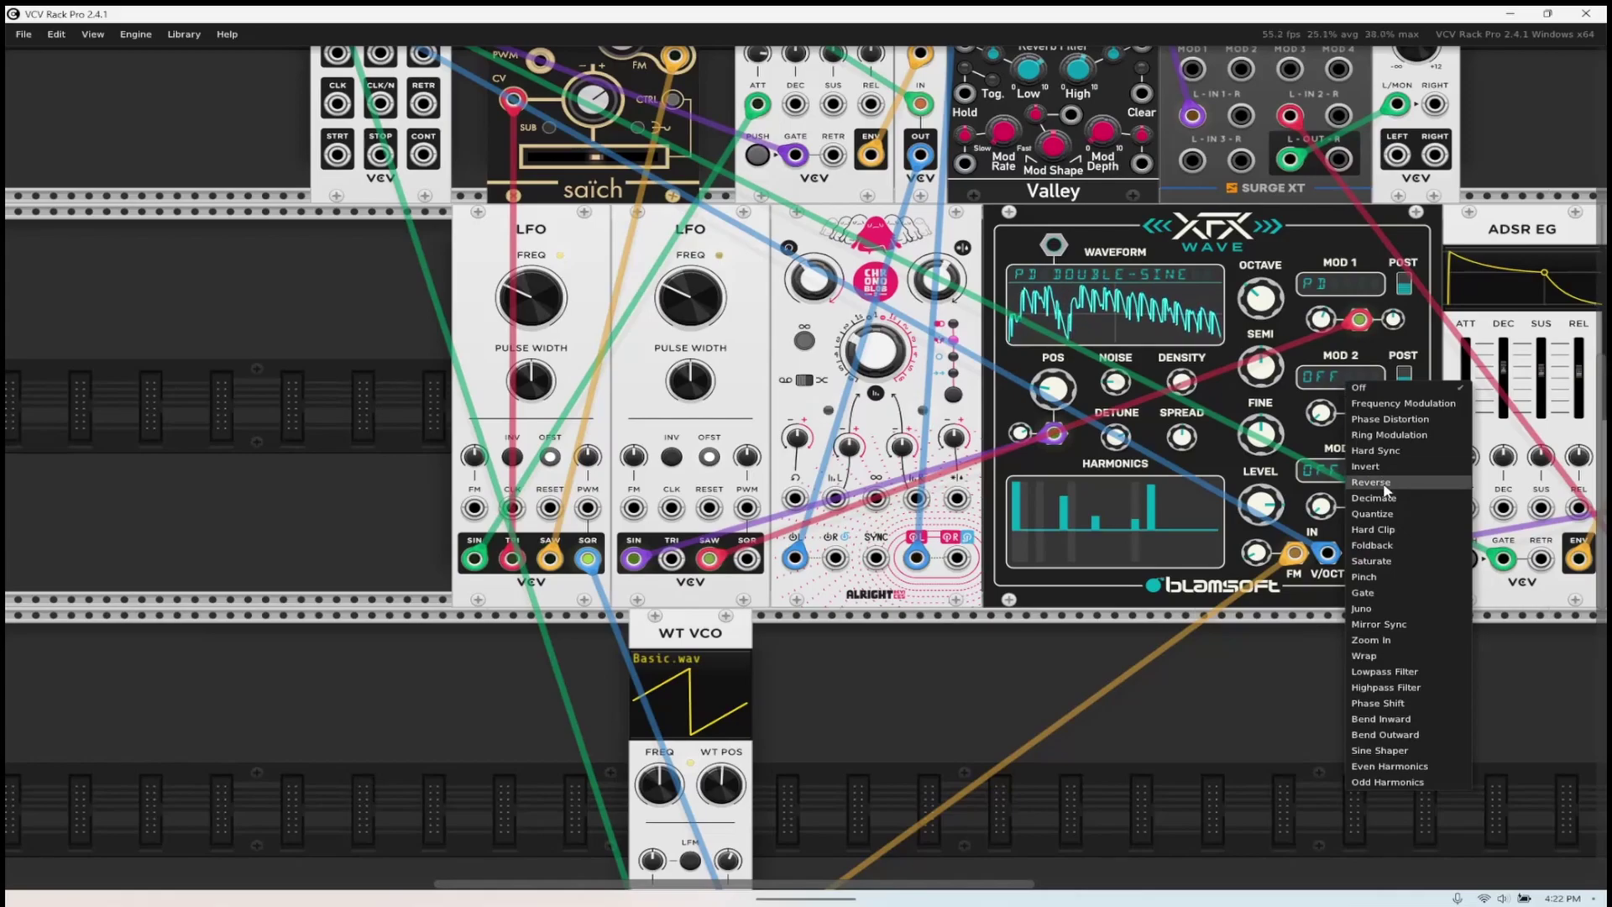
pyautogui.click(1392, 561)
pyautogui.moveTo(1329, 429)
pyautogui.moveTo(1329, 429); pyautogui.dragTo(1329, 417)
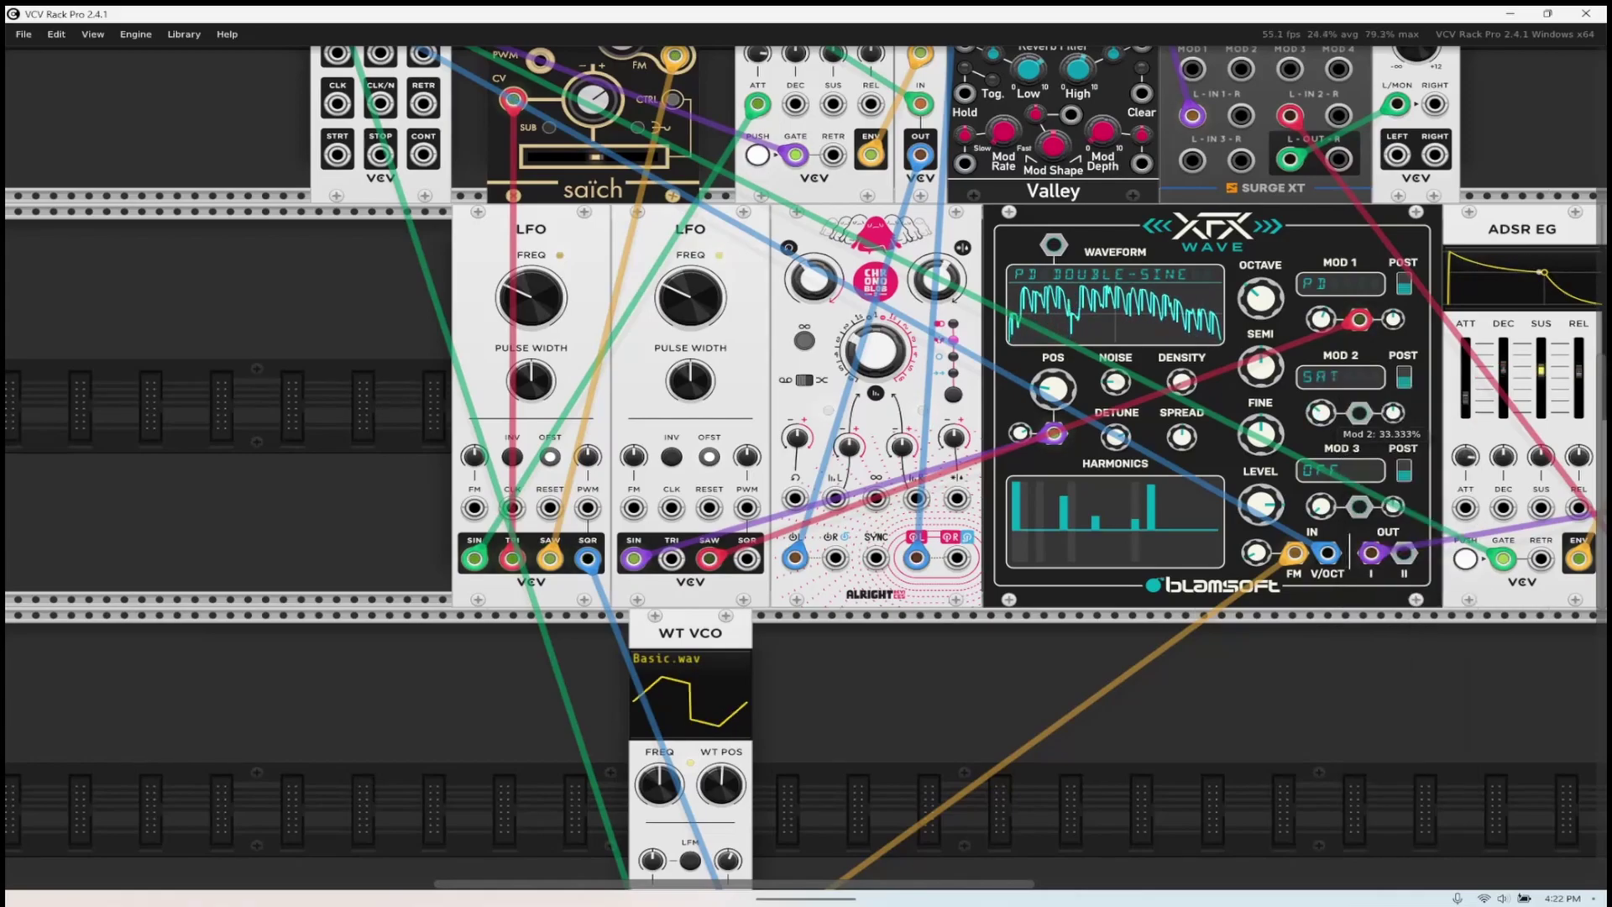
# - Set the XFX Wave's MOD 3 to Phase Shift with an amount of about 40.3%
pyautogui.click(1339, 471)
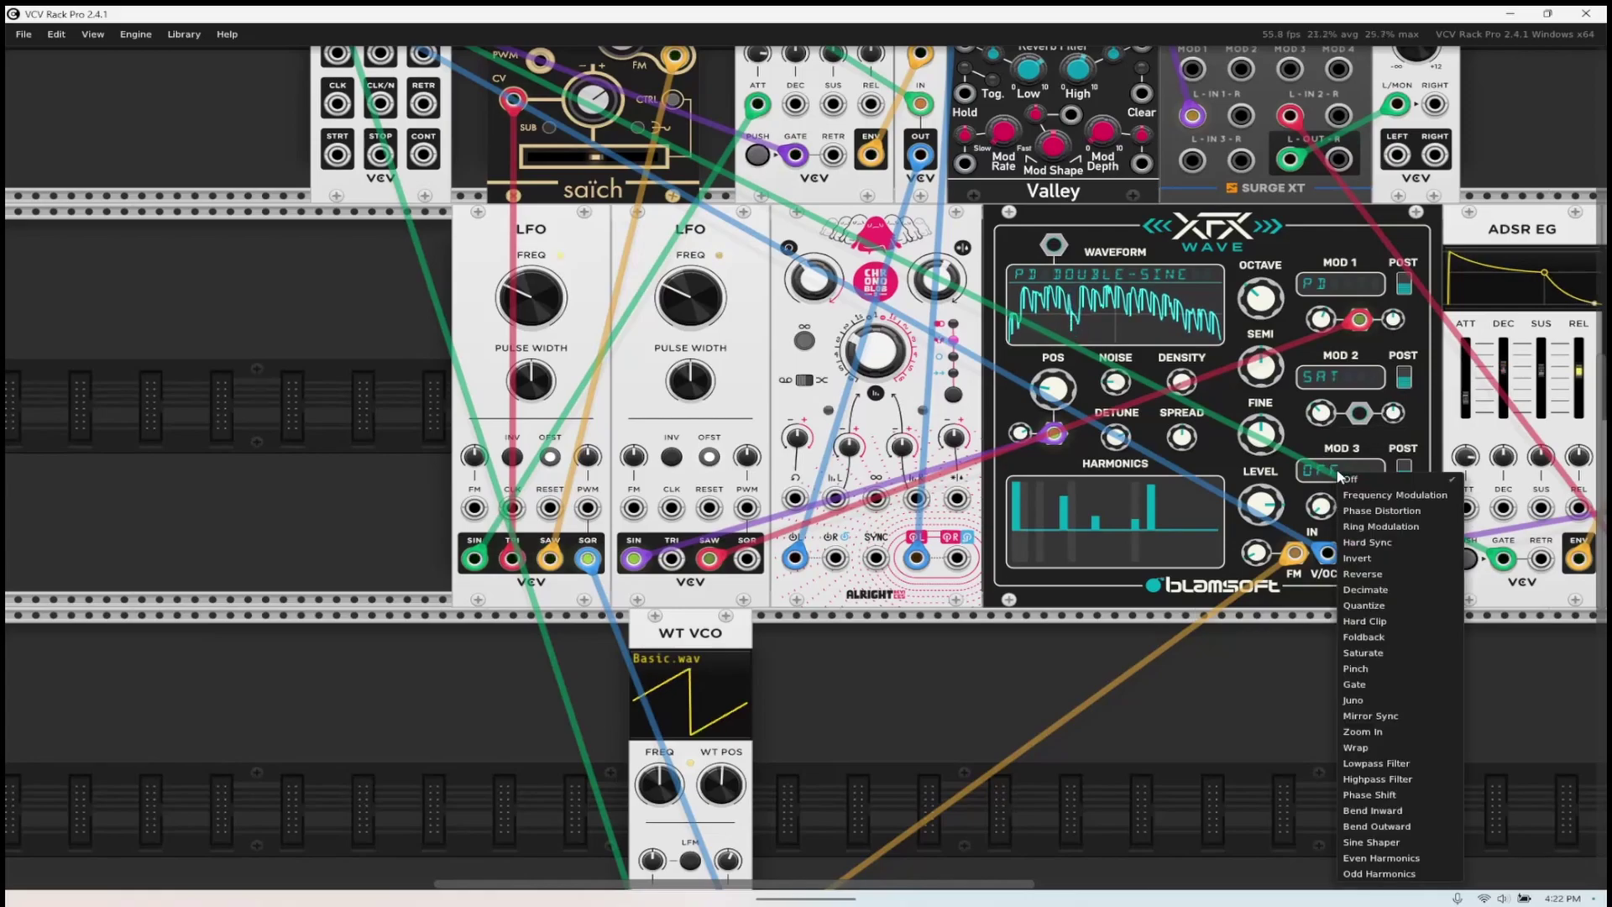
pyautogui.click(1370, 794)
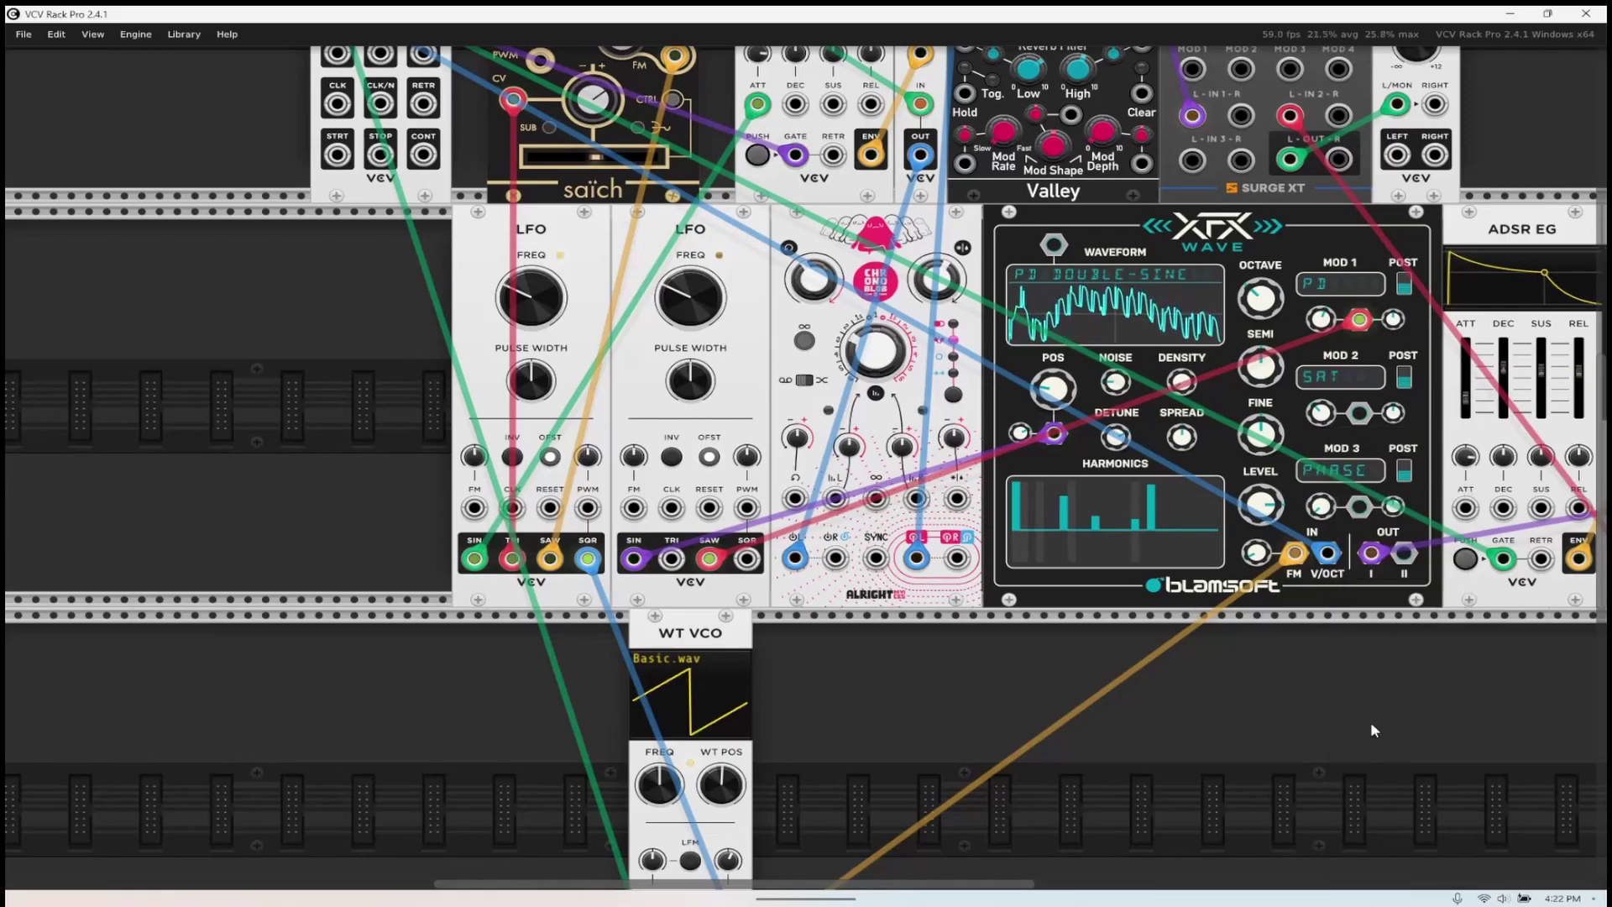
pyautogui.moveTo(1359, 507); pyautogui.dragTo(1359, 493)
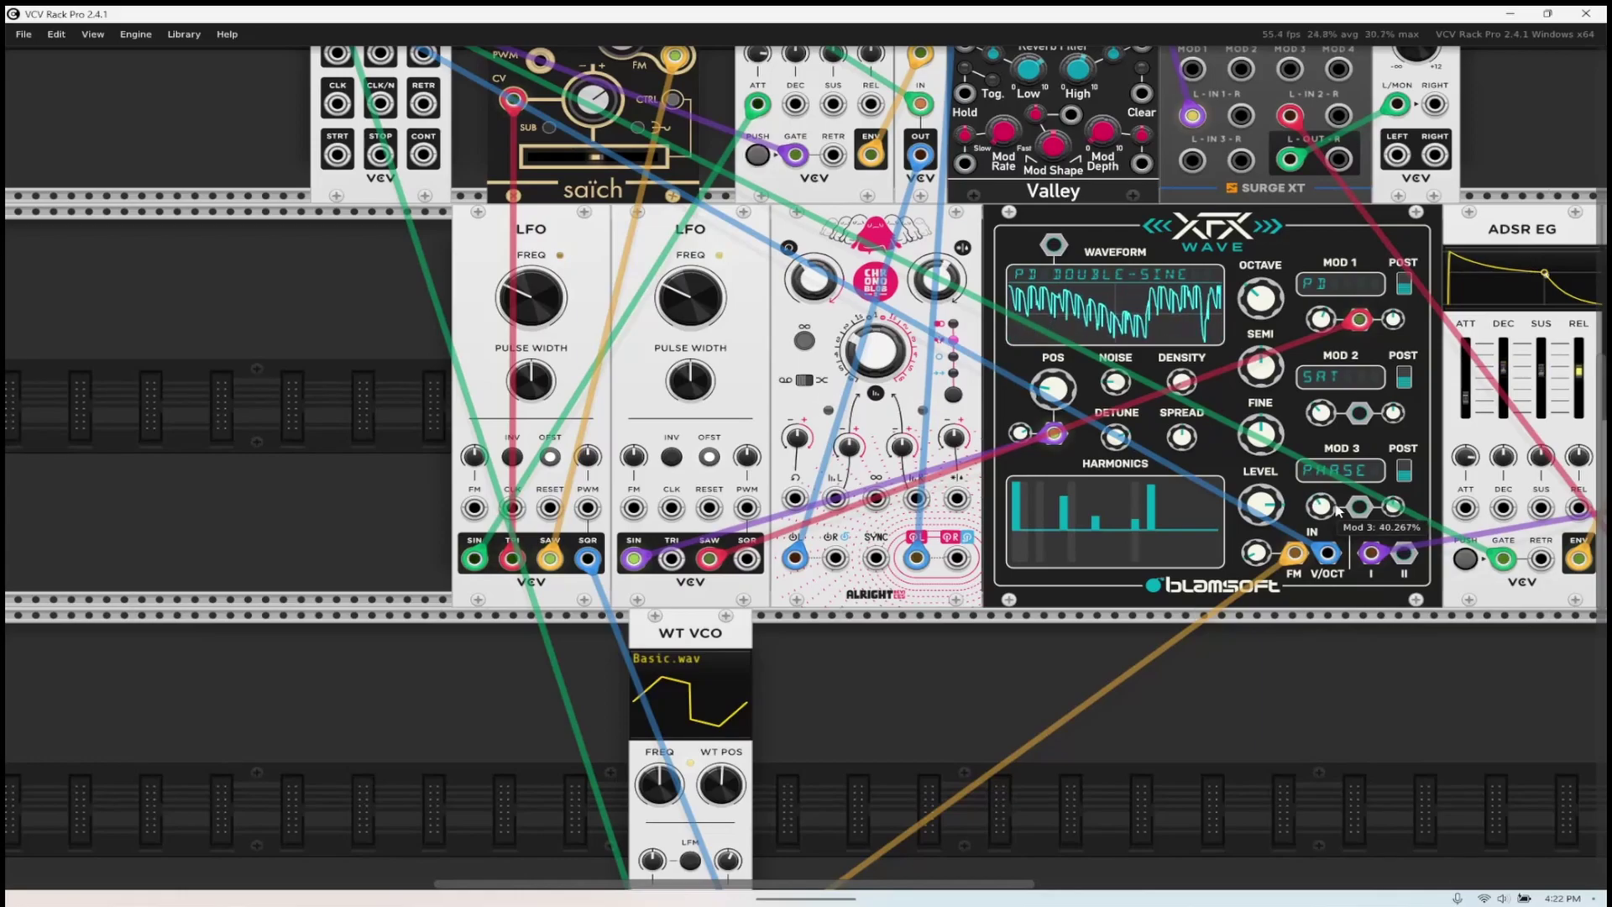
# - Fine-tune the mixer's input 1 level
pyautogui.scroll(3, 1335, 538)
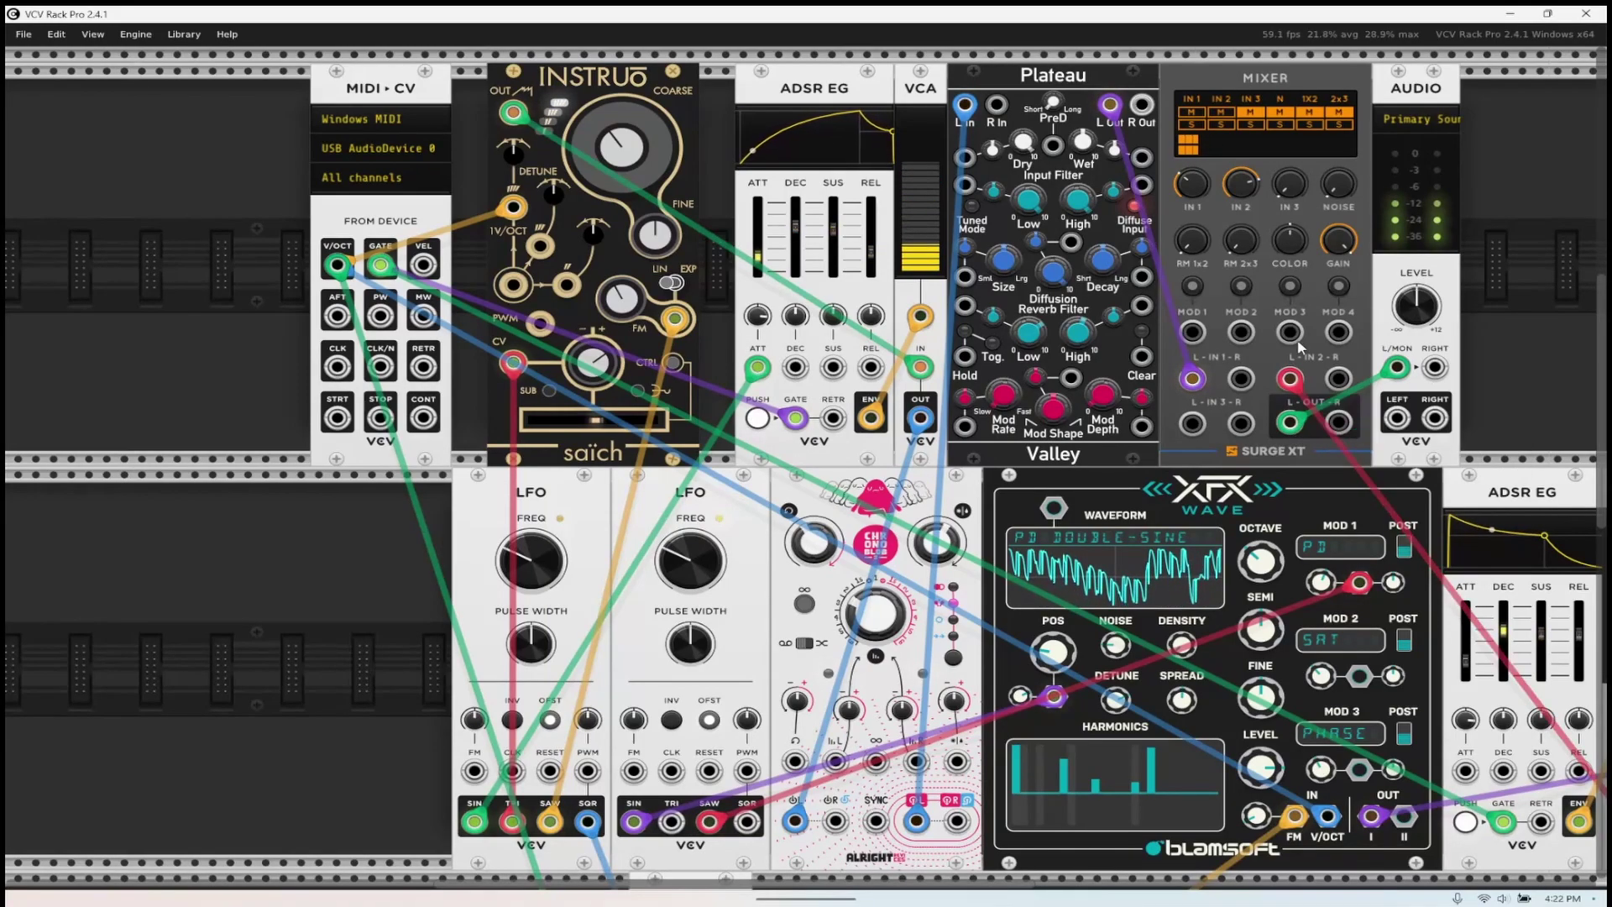
pyautogui.moveTo(1193, 186); pyautogui.dragTo(1193, 186)
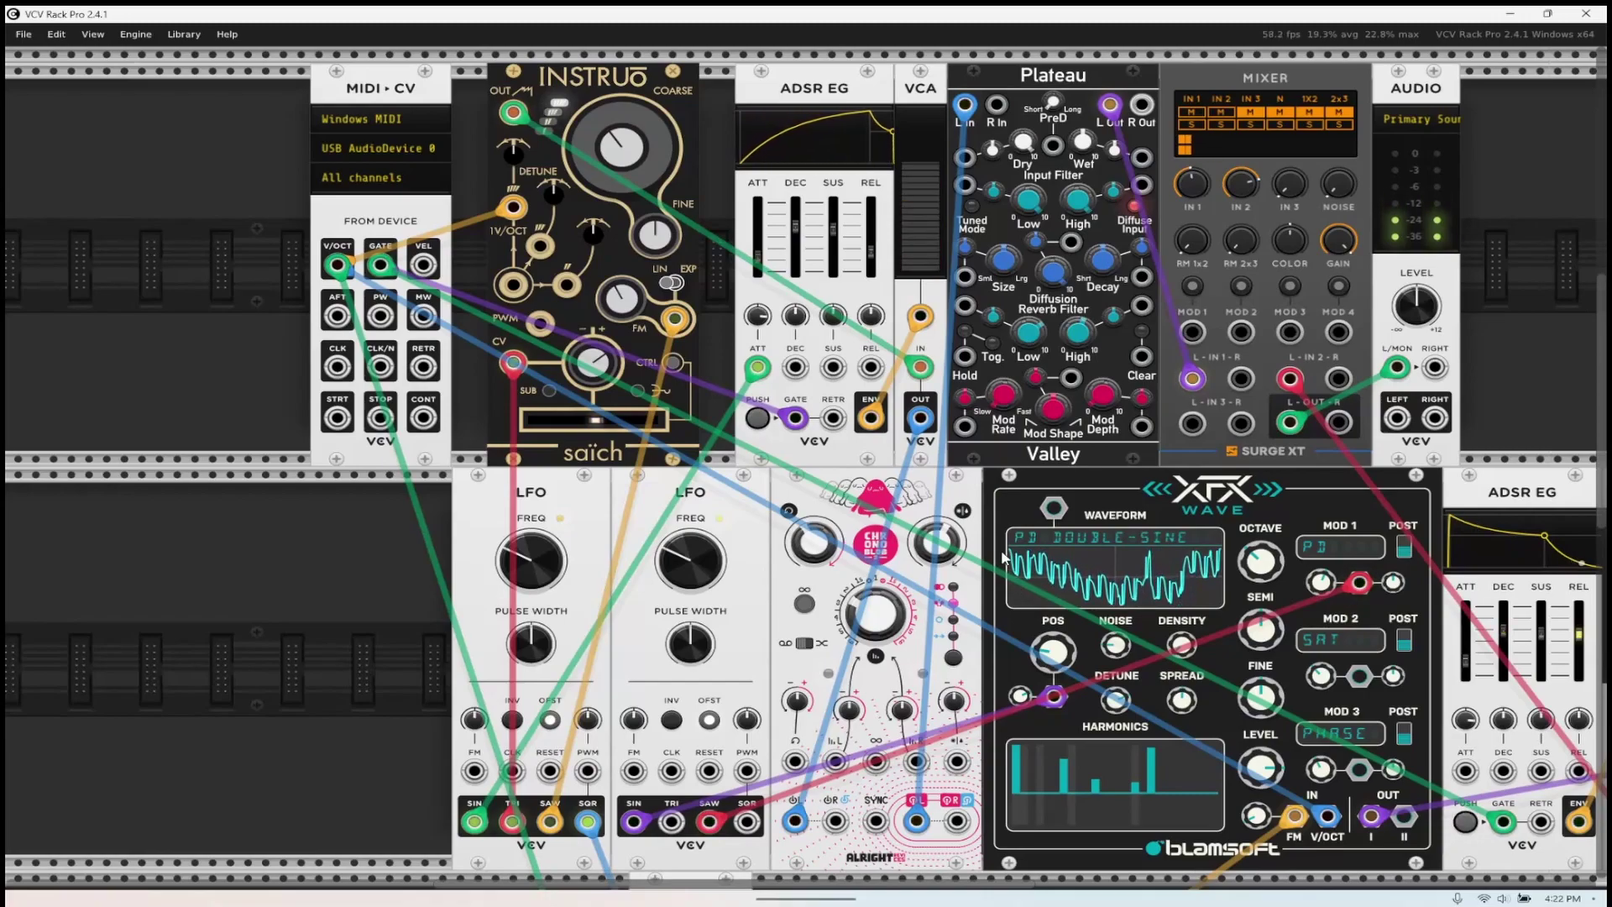
pyautogui.moveTo(1241, 183)
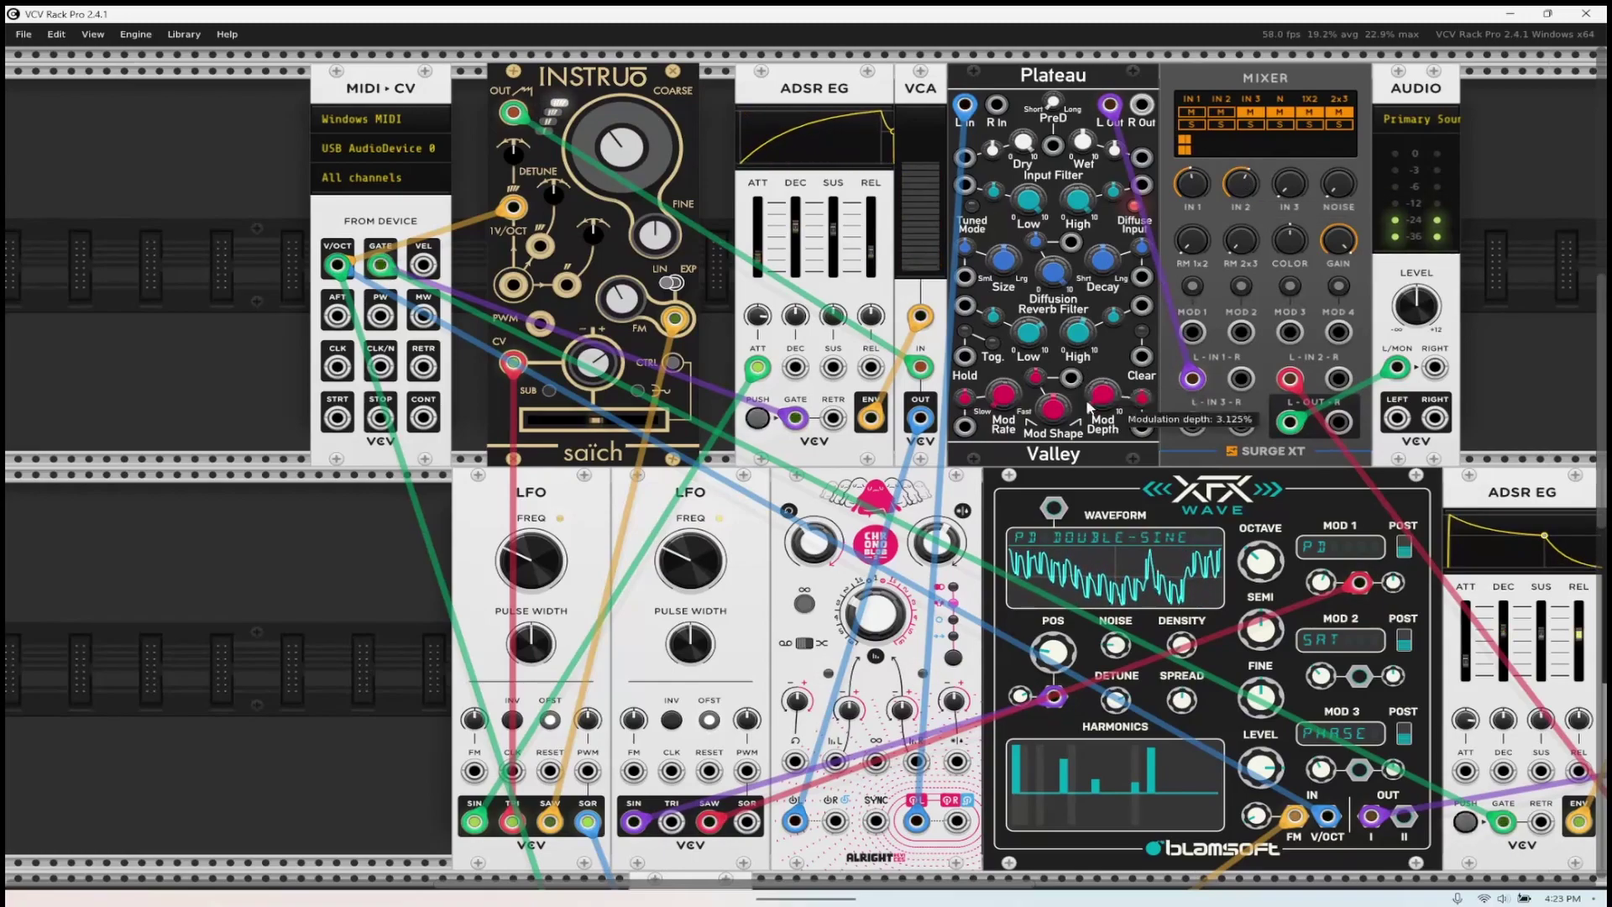
# - Patch the second LFO's square output to the XFX Wave's Waveform input
pyautogui.scroll(-2, 1122, 566)
pyautogui.rightClick(1143, 493)
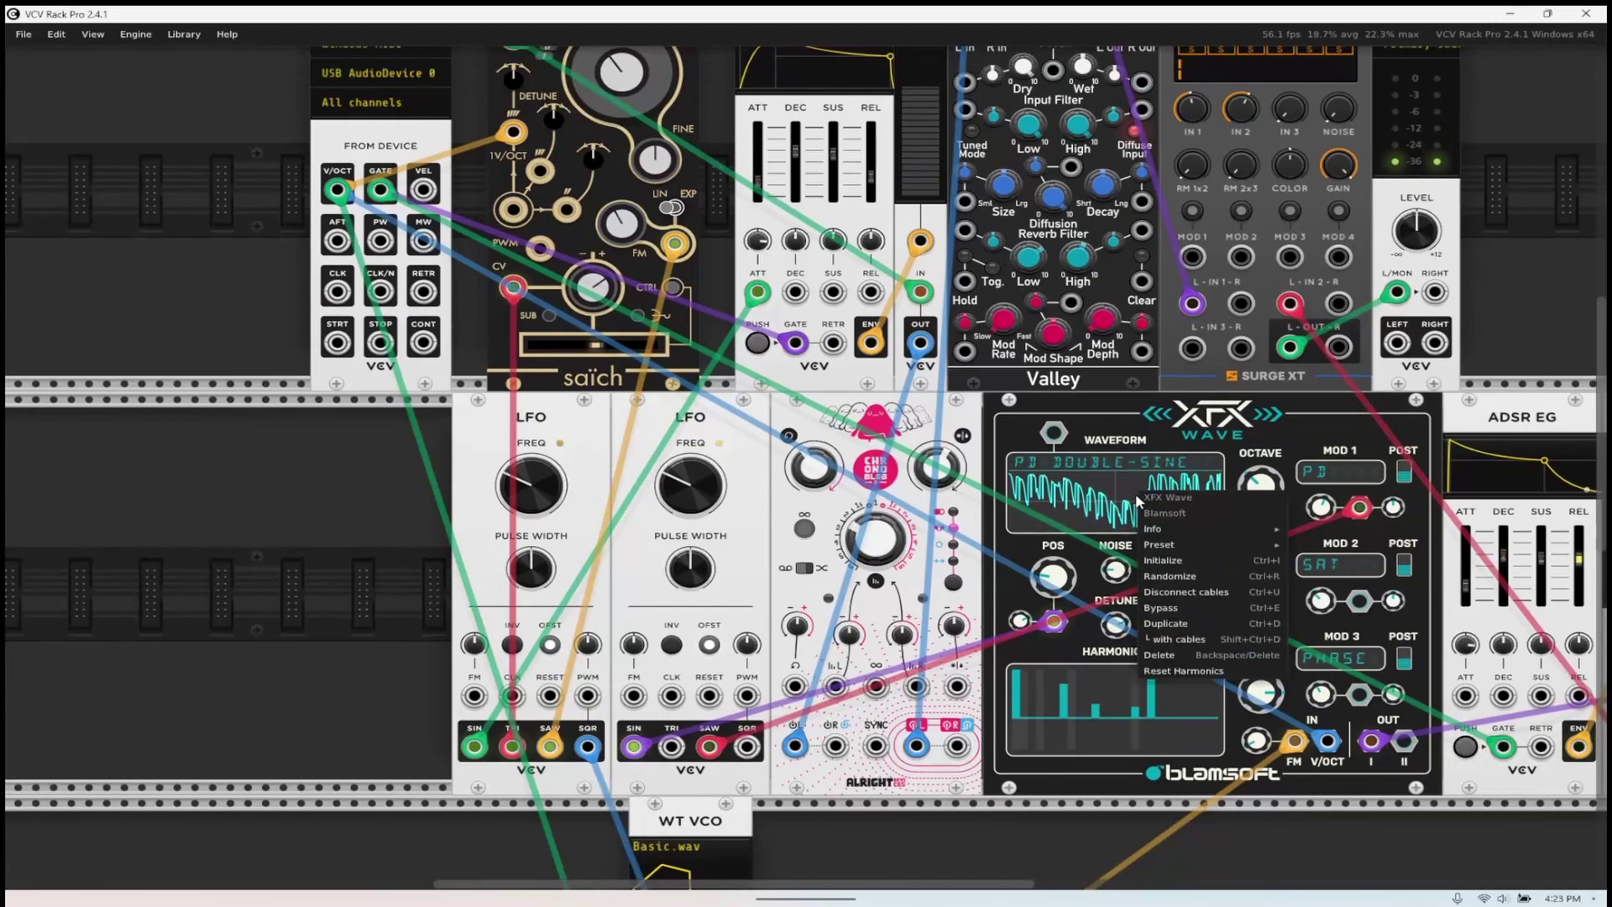
pyautogui.click(1173, 569)
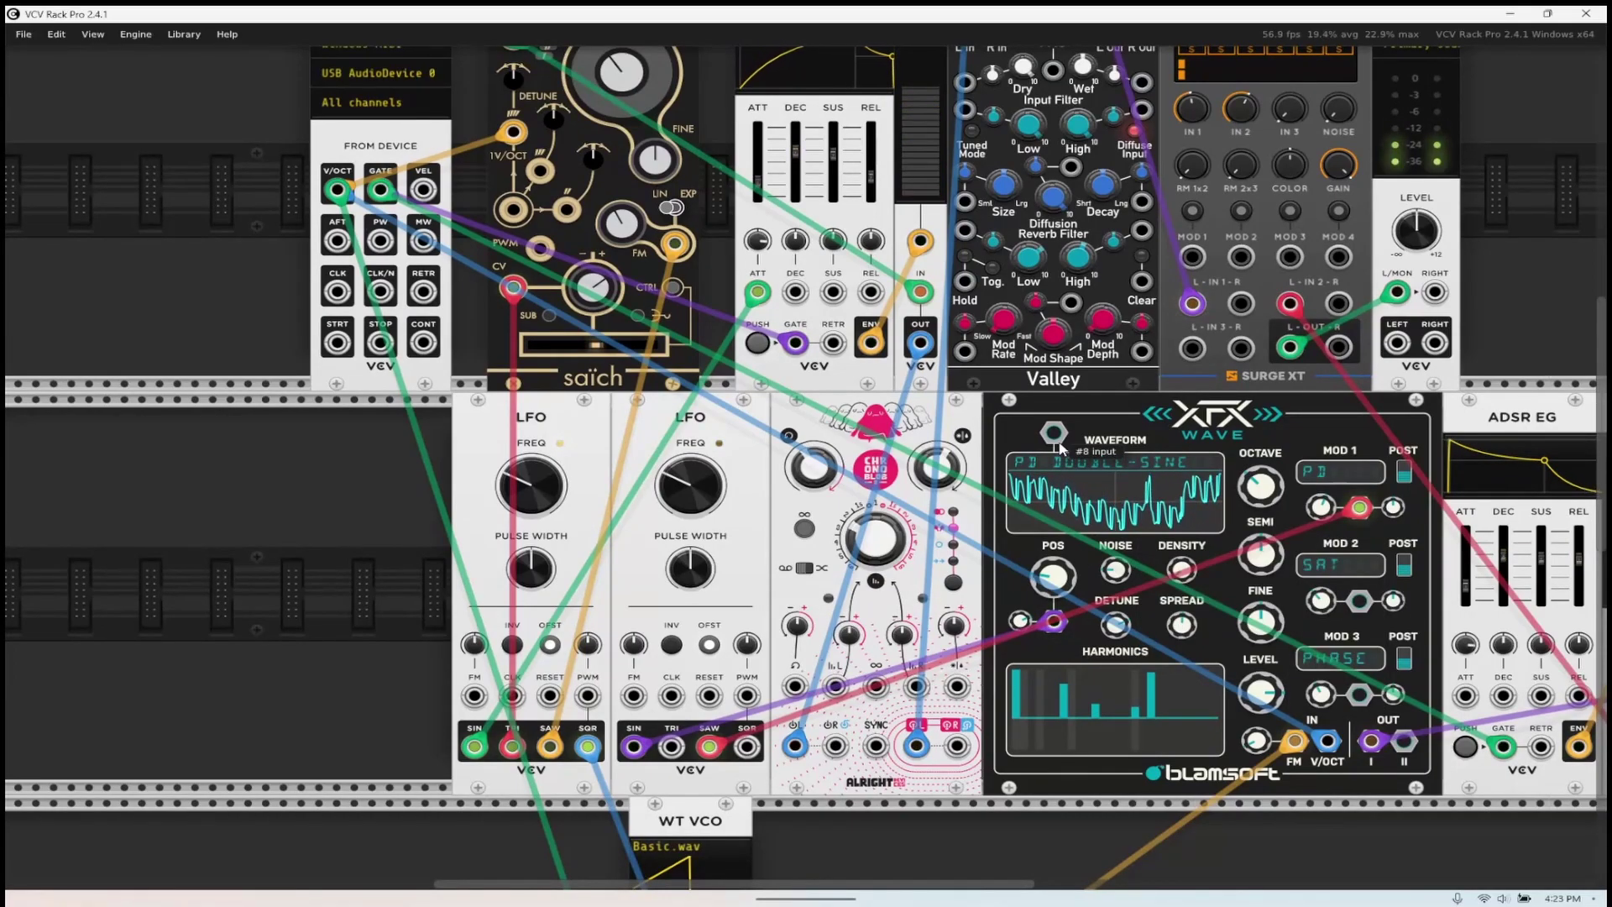
pyautogui.moveTo(746, 746); pyautogui.dragTo(1053, 432)
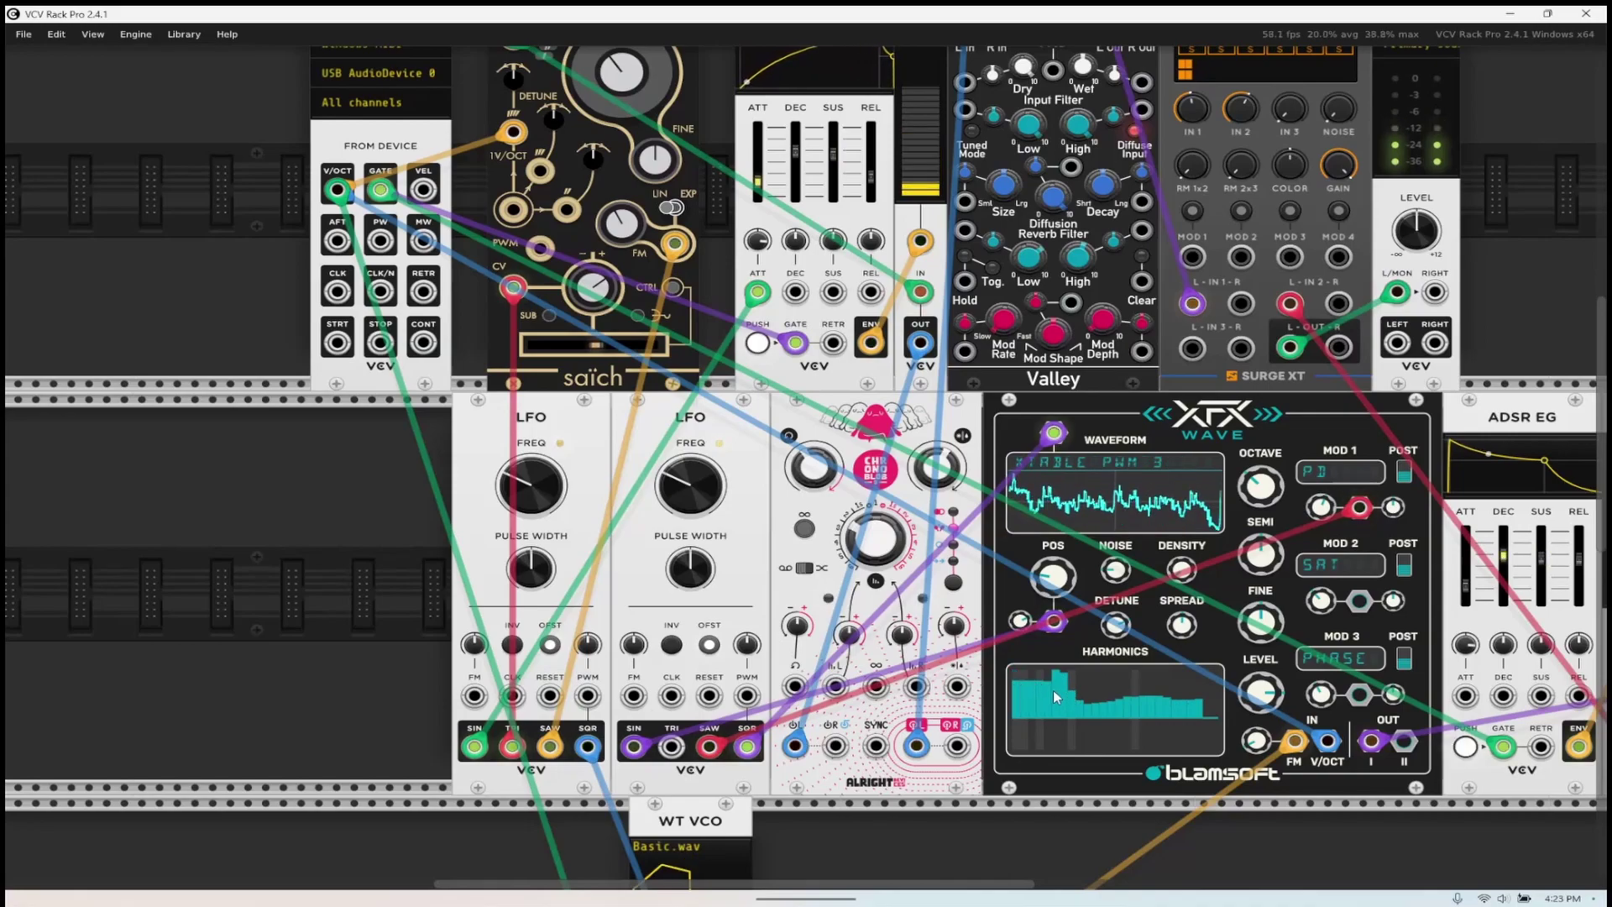
# - Redraw the XFX Wave's Harmonics as a few tall low bars with the rest nearly flat, and lower its detune
pyautogui.rightClick(1024, 698)
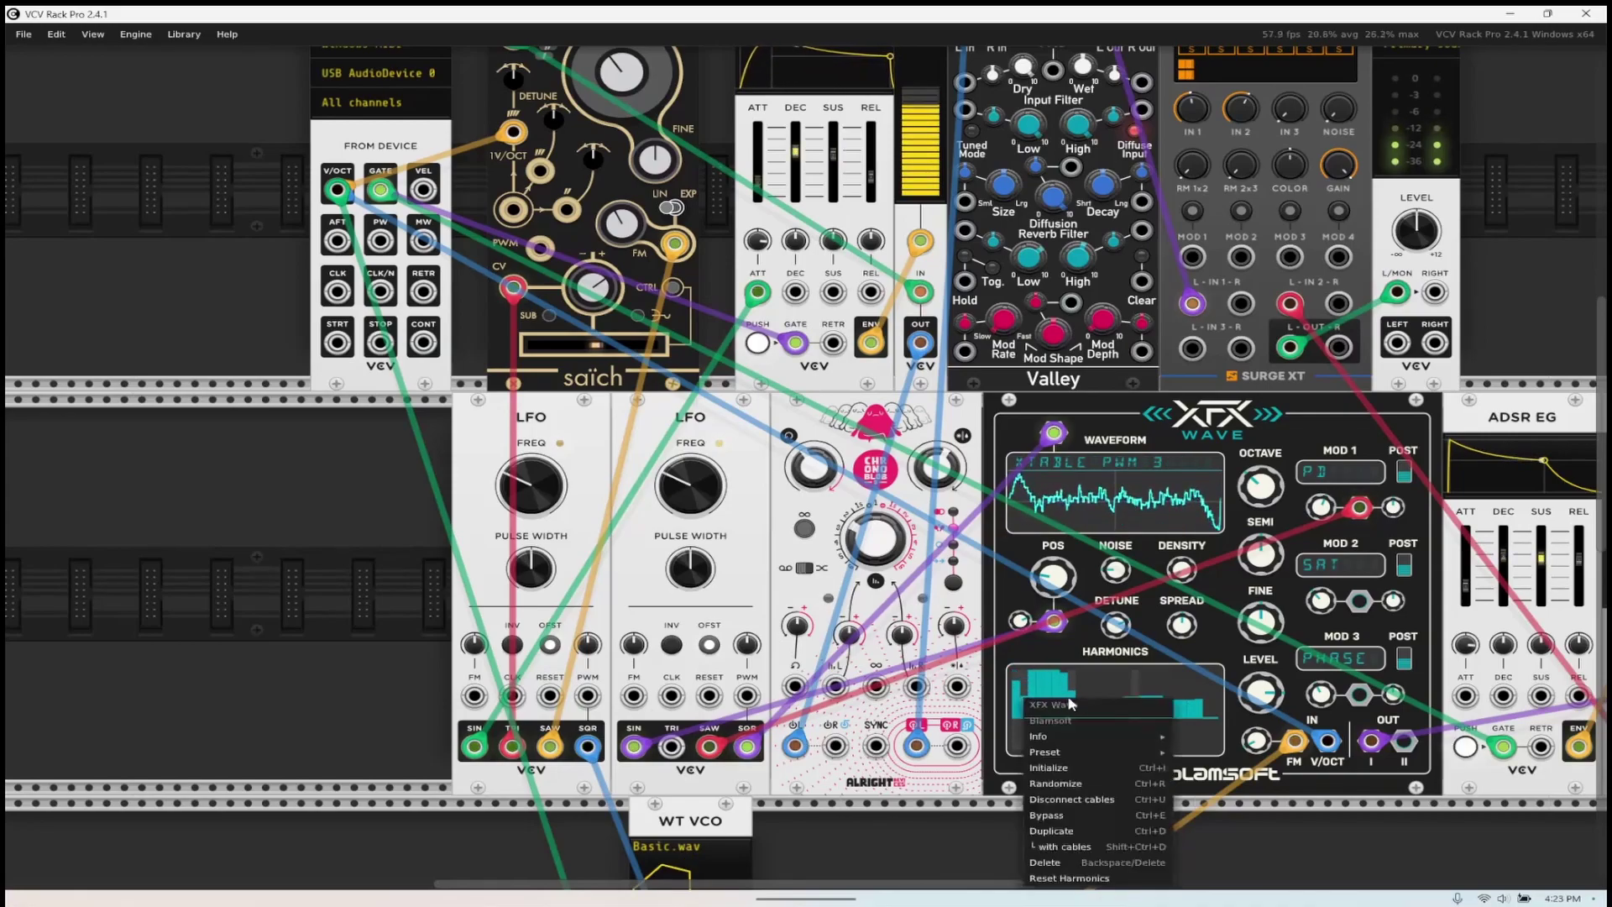
pyautogui.click(1140, 688)
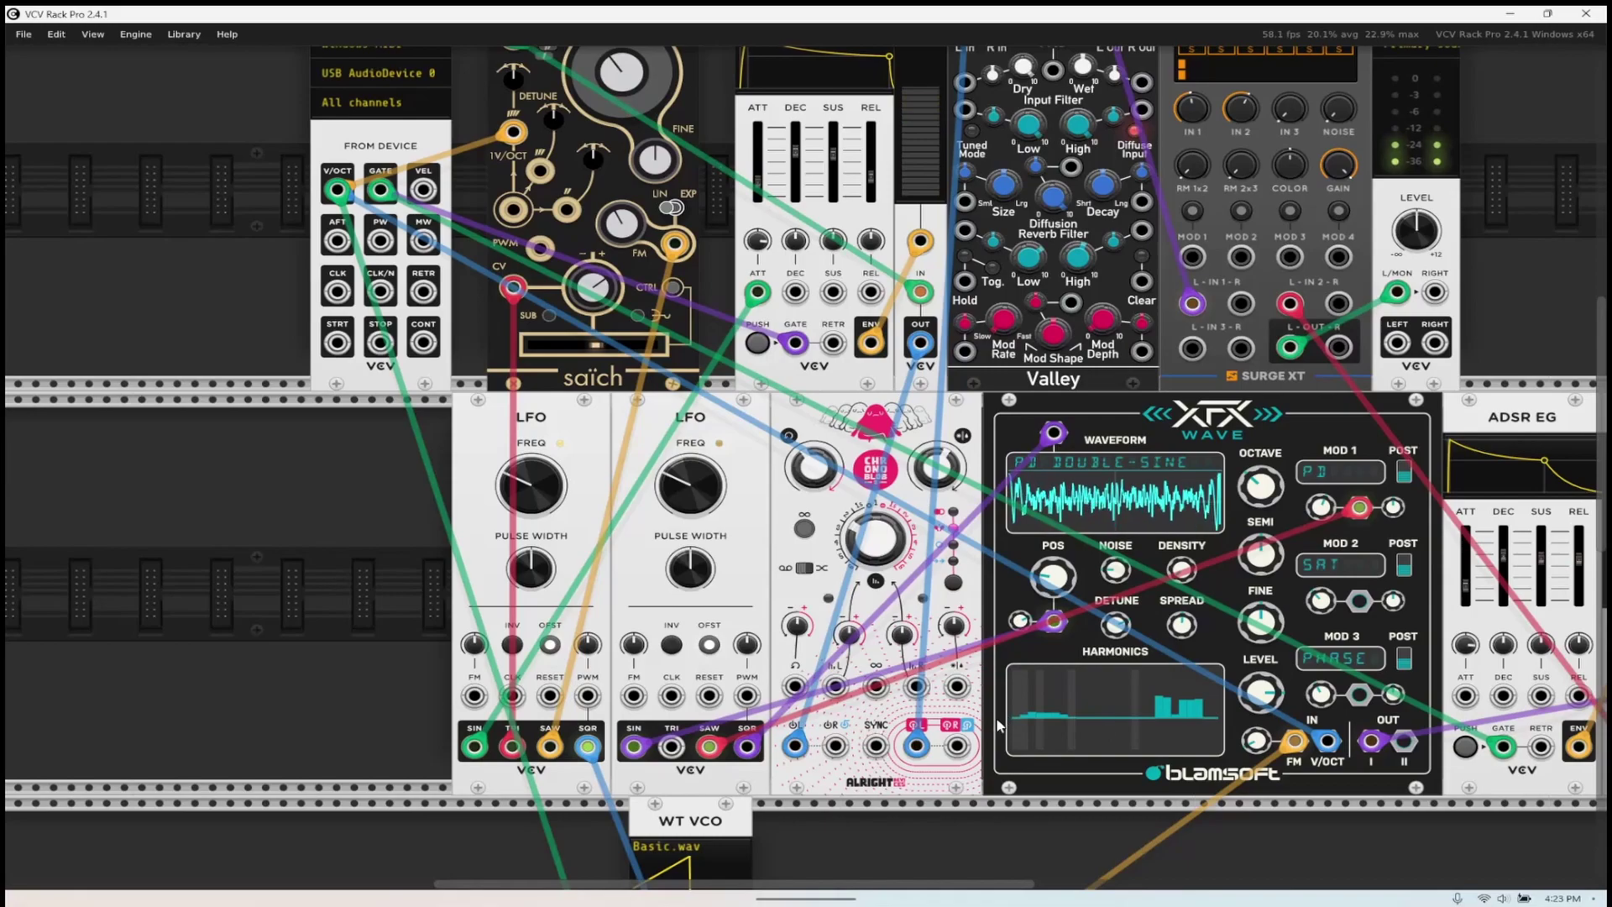
pyautogui.moveTo(1156, 727); pyautogui.dragTo(1108, 708)
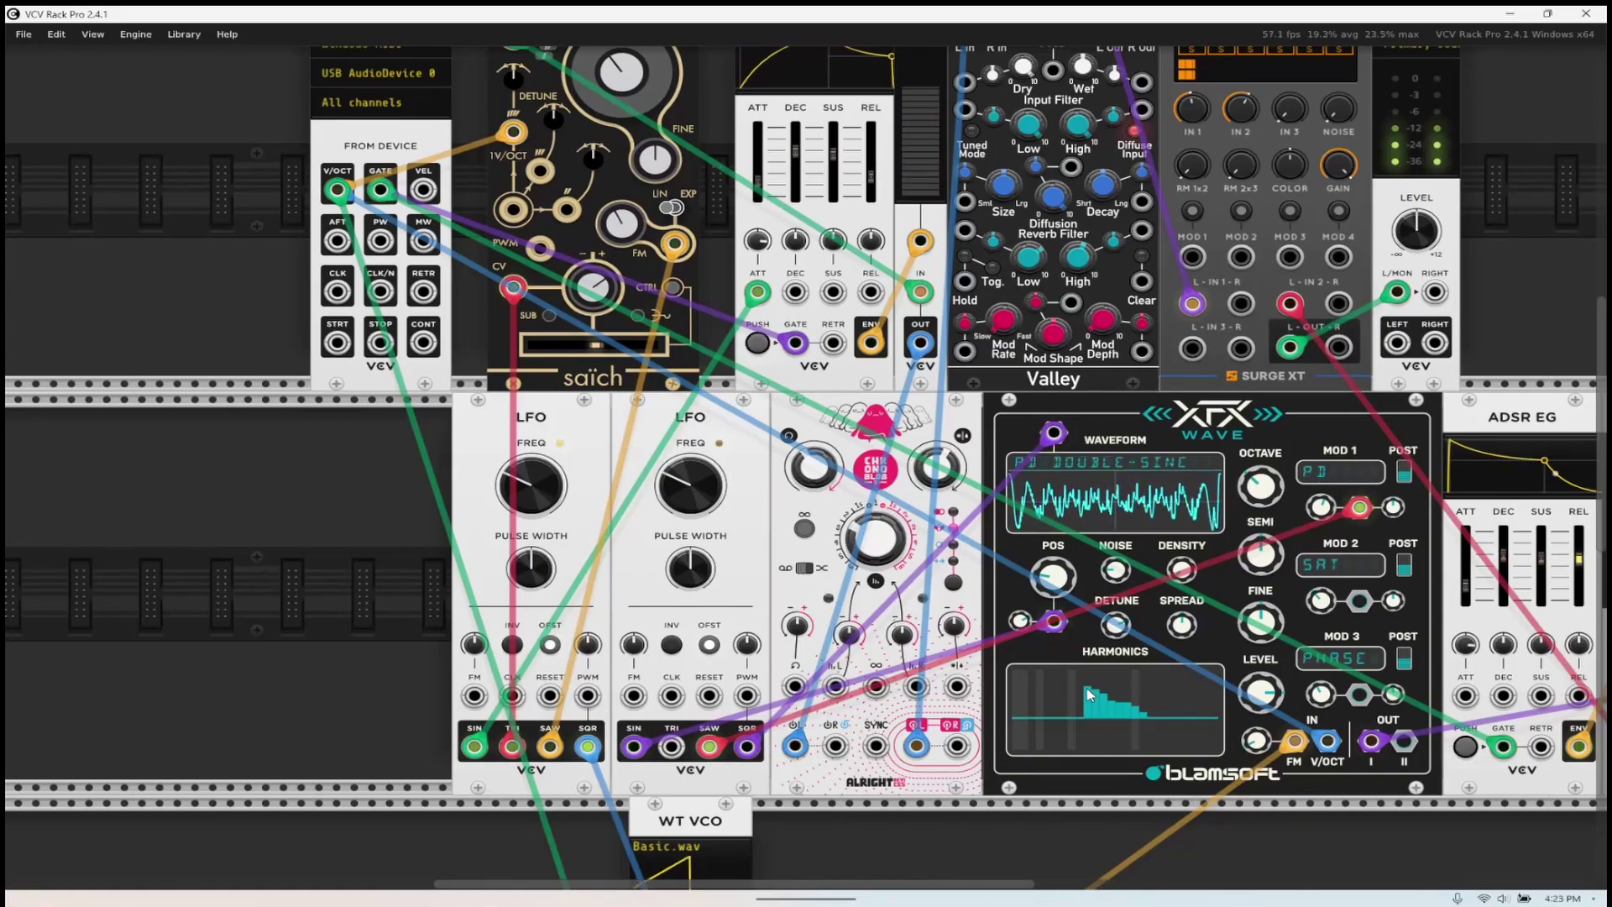
pyautogui.moveTo(1117, 625)
pyautogui.moveTo(1118, 625); pyautogui.dragTo(1117, 672)
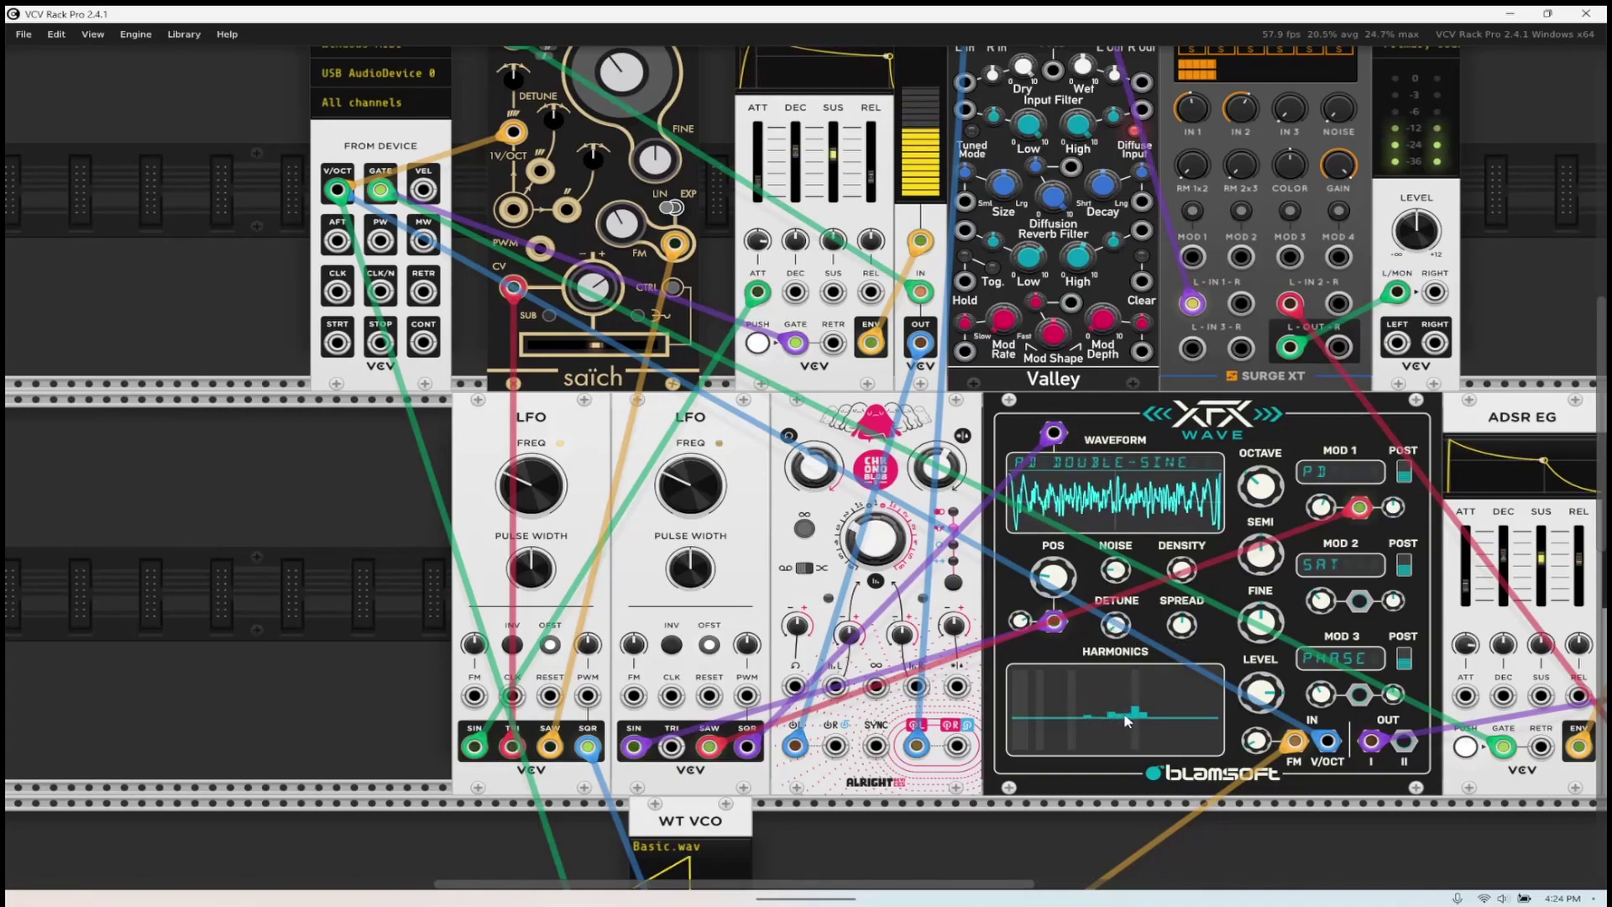
pyautogui.moveTo(1039, 715); pyautogui.dragTo(1017, 669)
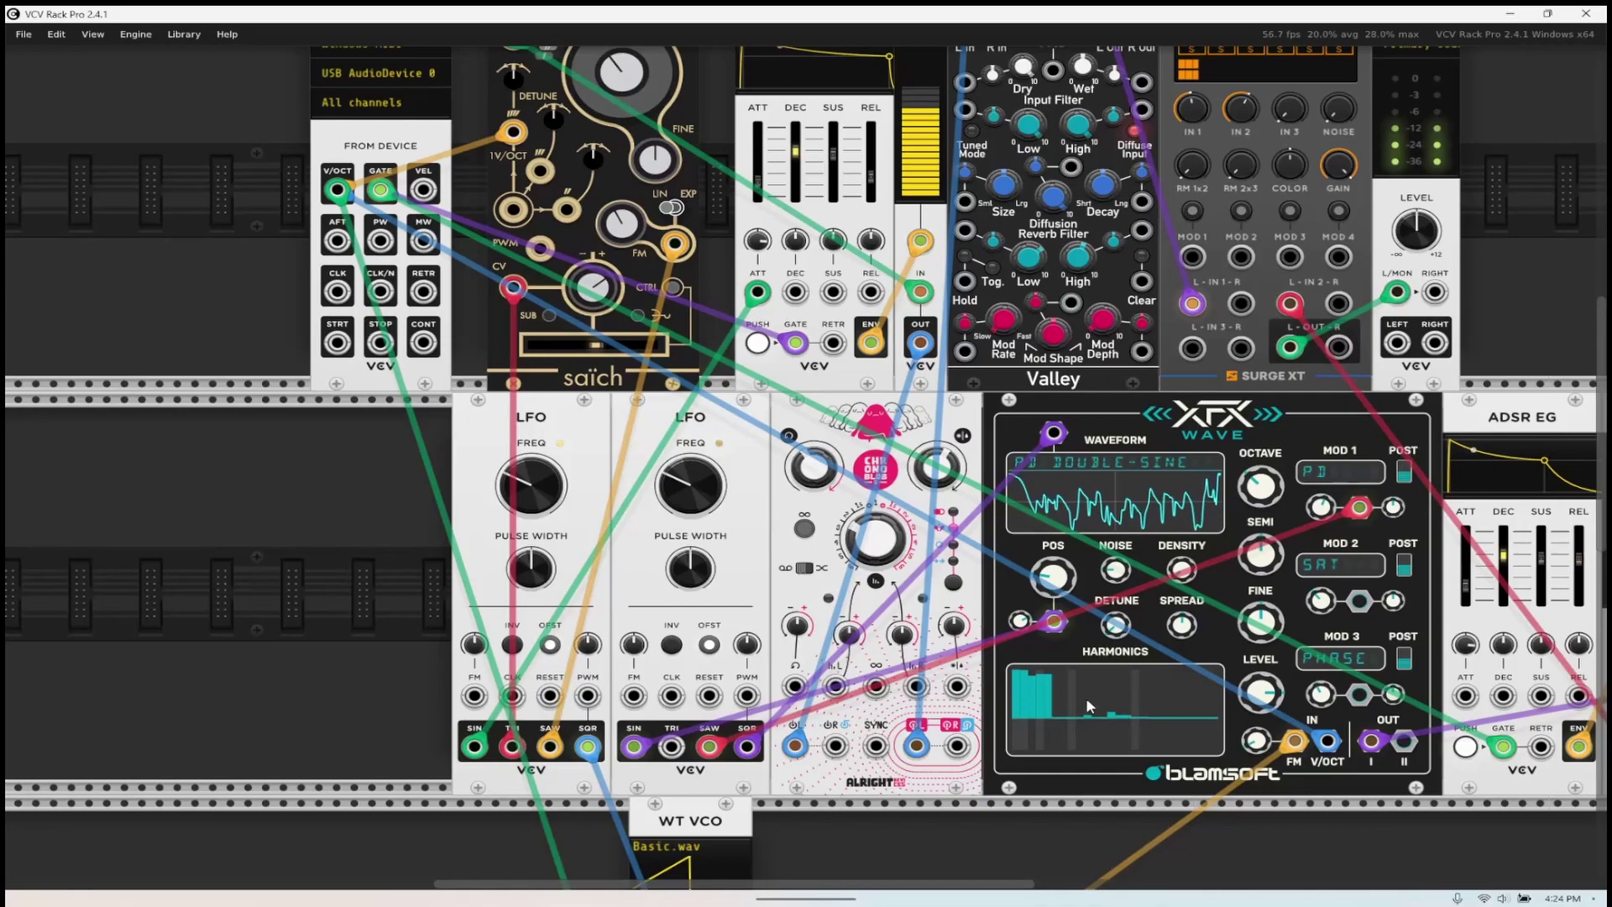
pyautogui.moveTo(1040, 748); pyautogui.dragTo(1080, 734)
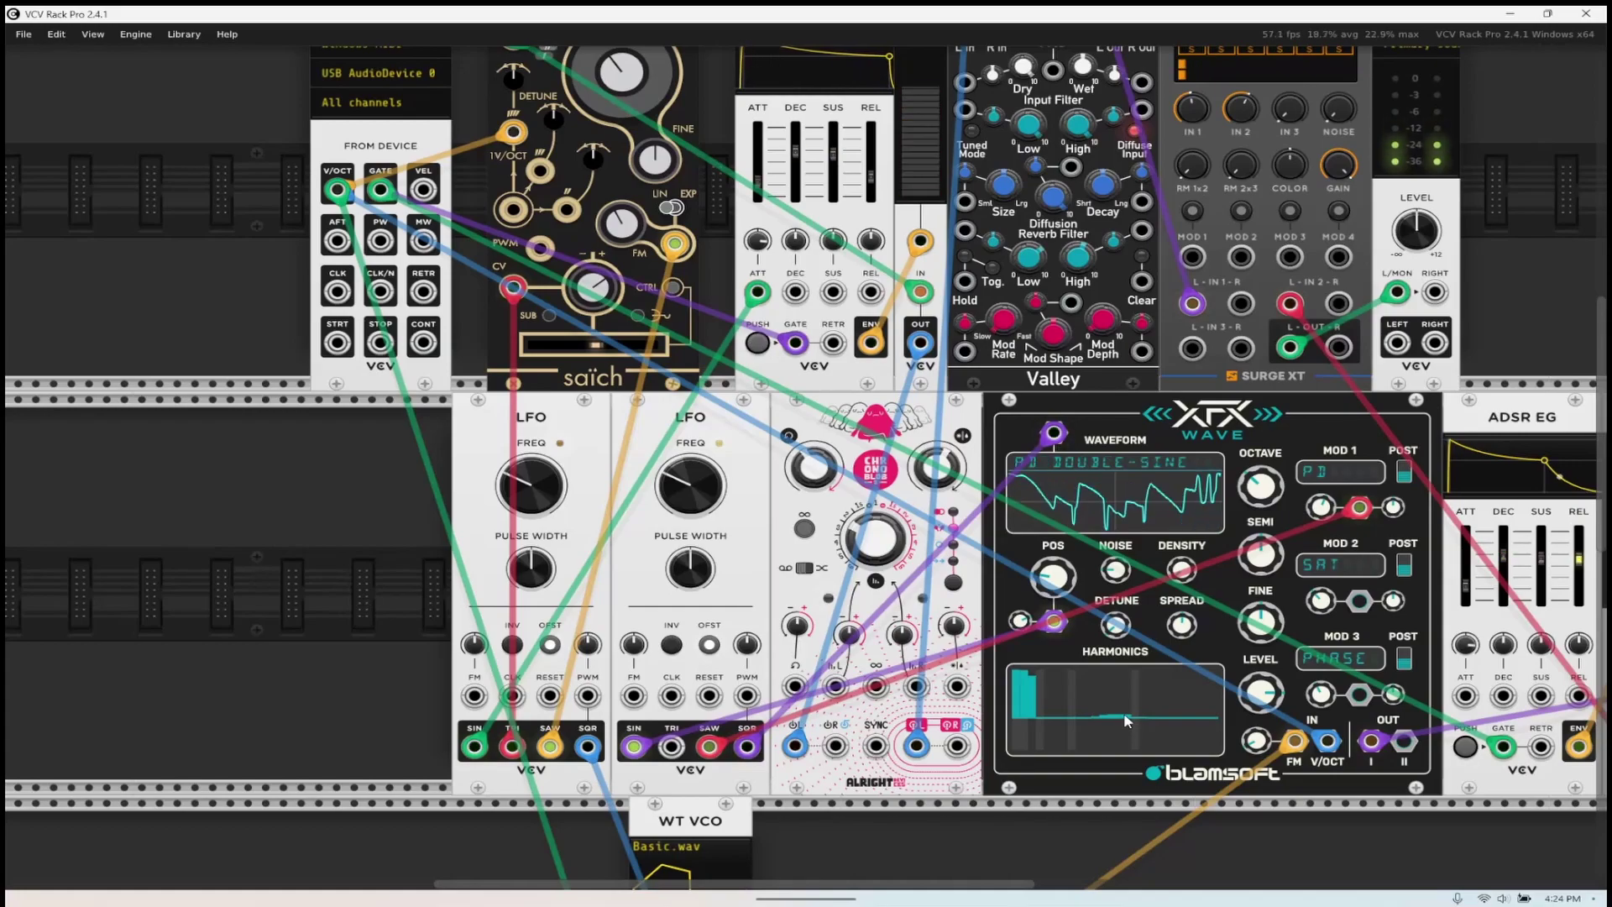
# - Set the XFX Wave's FM amount to about 15.3% and its level to 82%
pyautogui.moveTo(1251, 738)
pyautogui.moveTo(1256, 741)
pyautogui.mouseDown()
pyautogui.moveTo(1256, 687)
pyautogui.moveTo(1256, 728)
pyautogui.mouseUp()
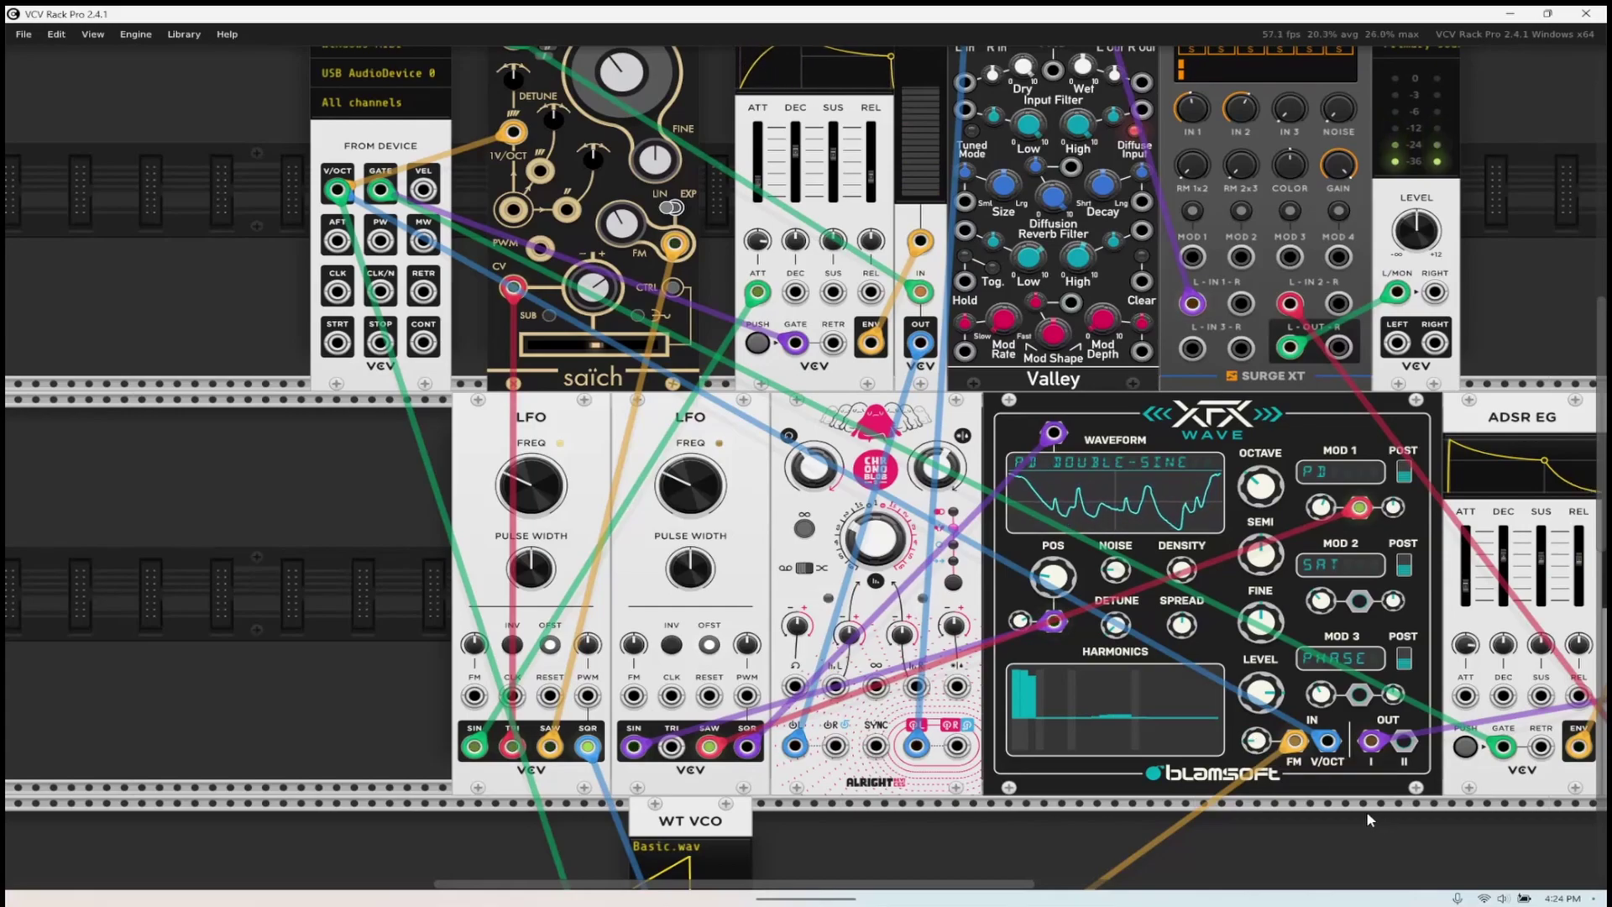
pyautogui.moveTo(1258, 710)
pyautogui.moveTo(1258, 710); pyautogui.dragTo(1266, 703)
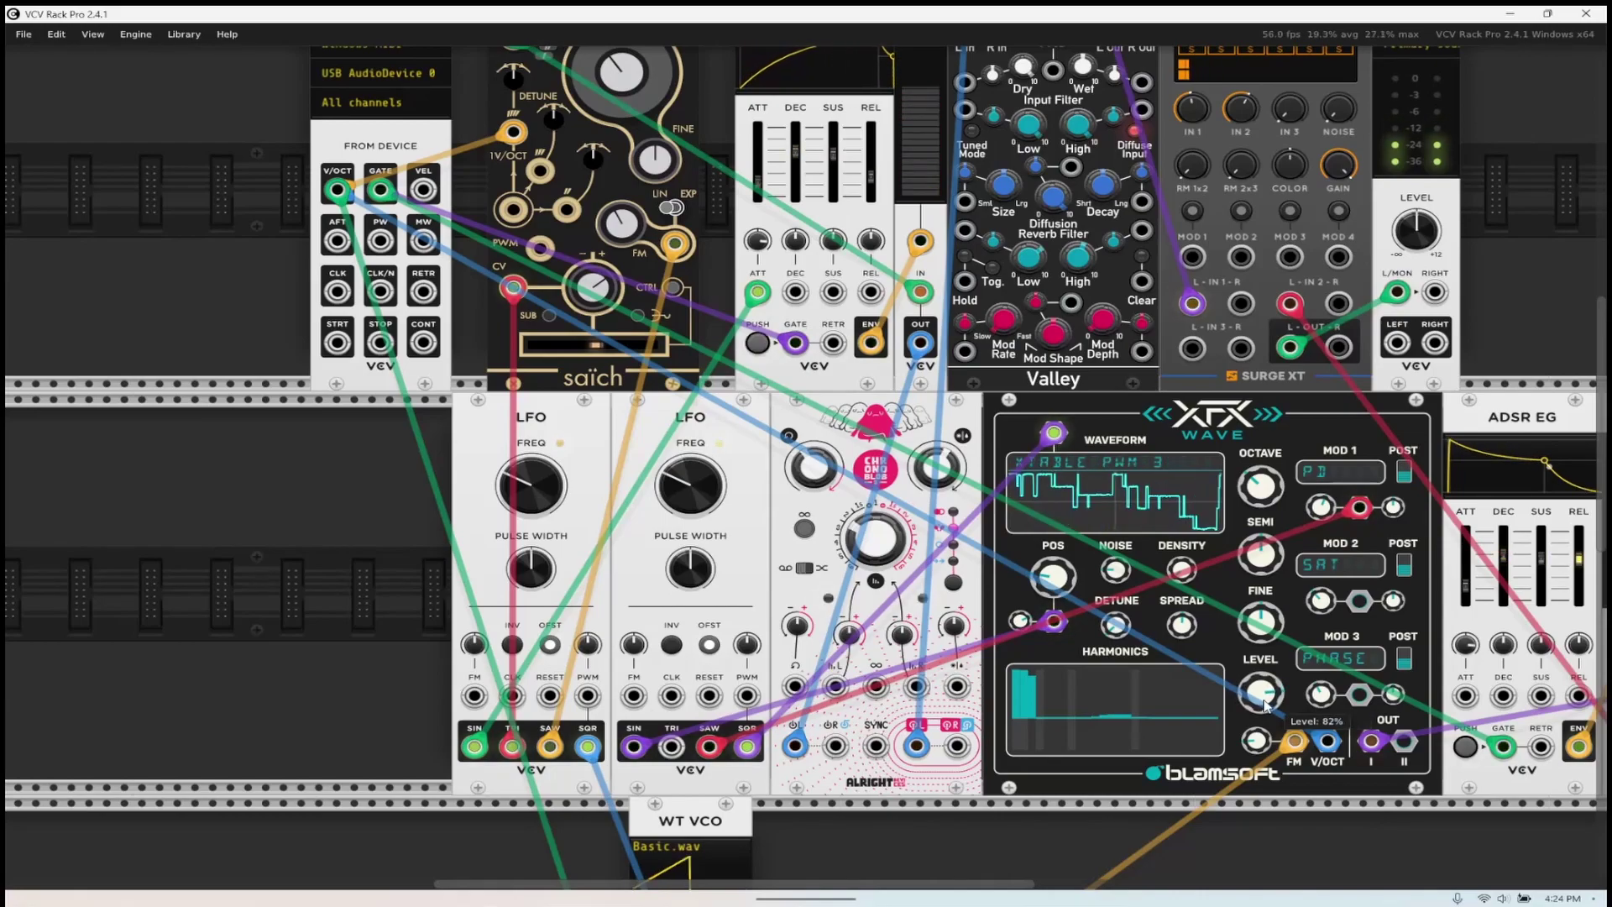
pyautogui.rightClick(1256, 740)
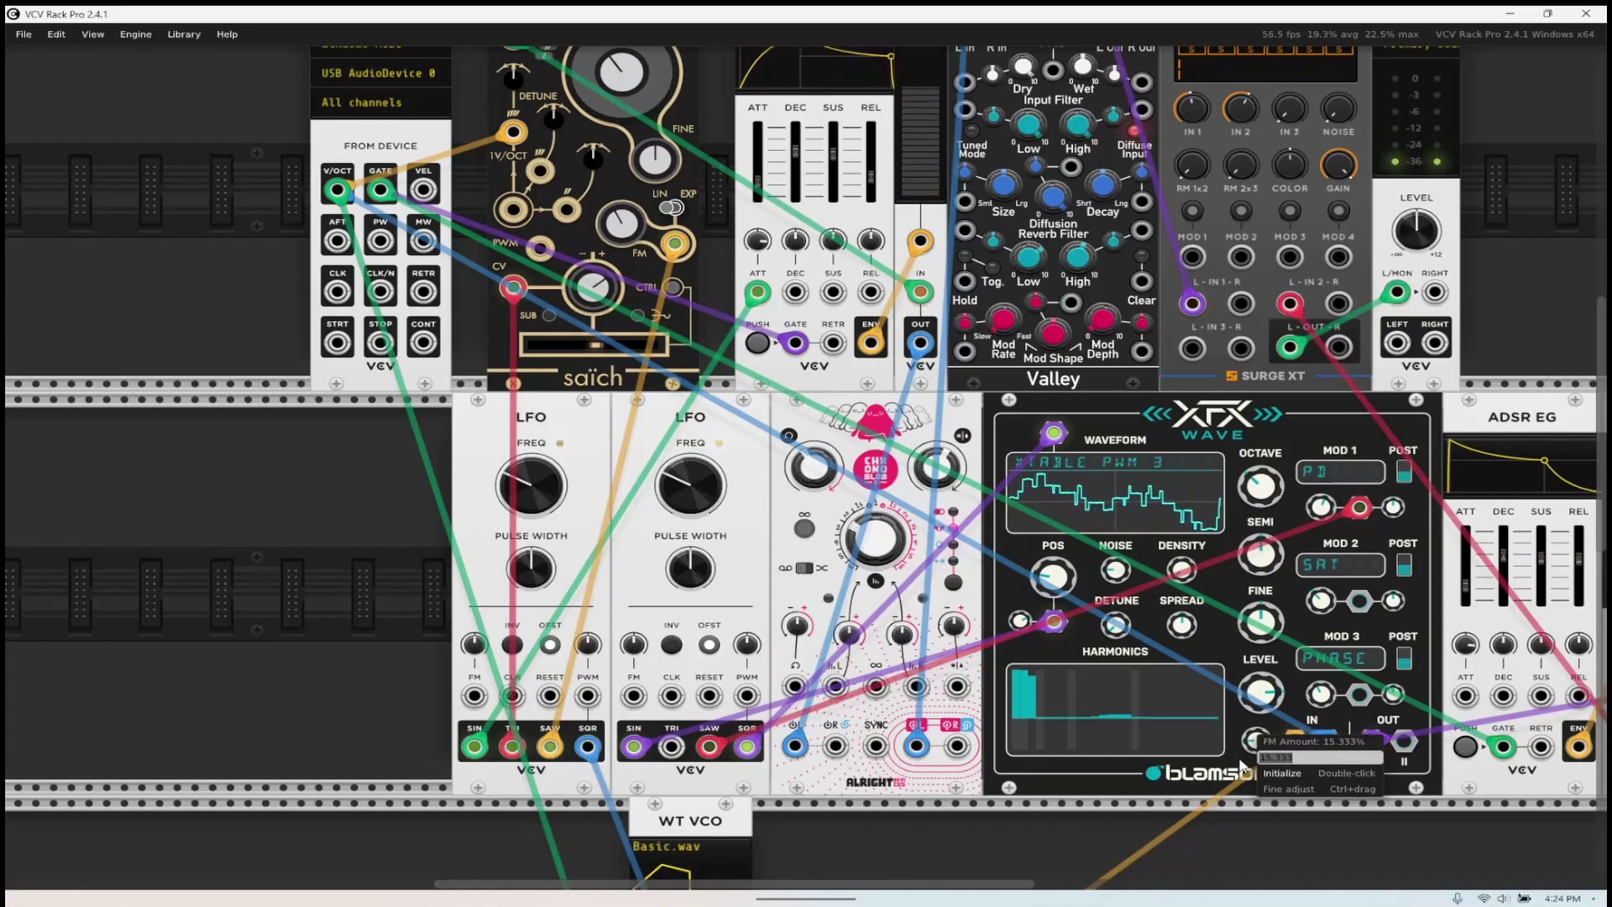
pyautogui.click(1210, 762)
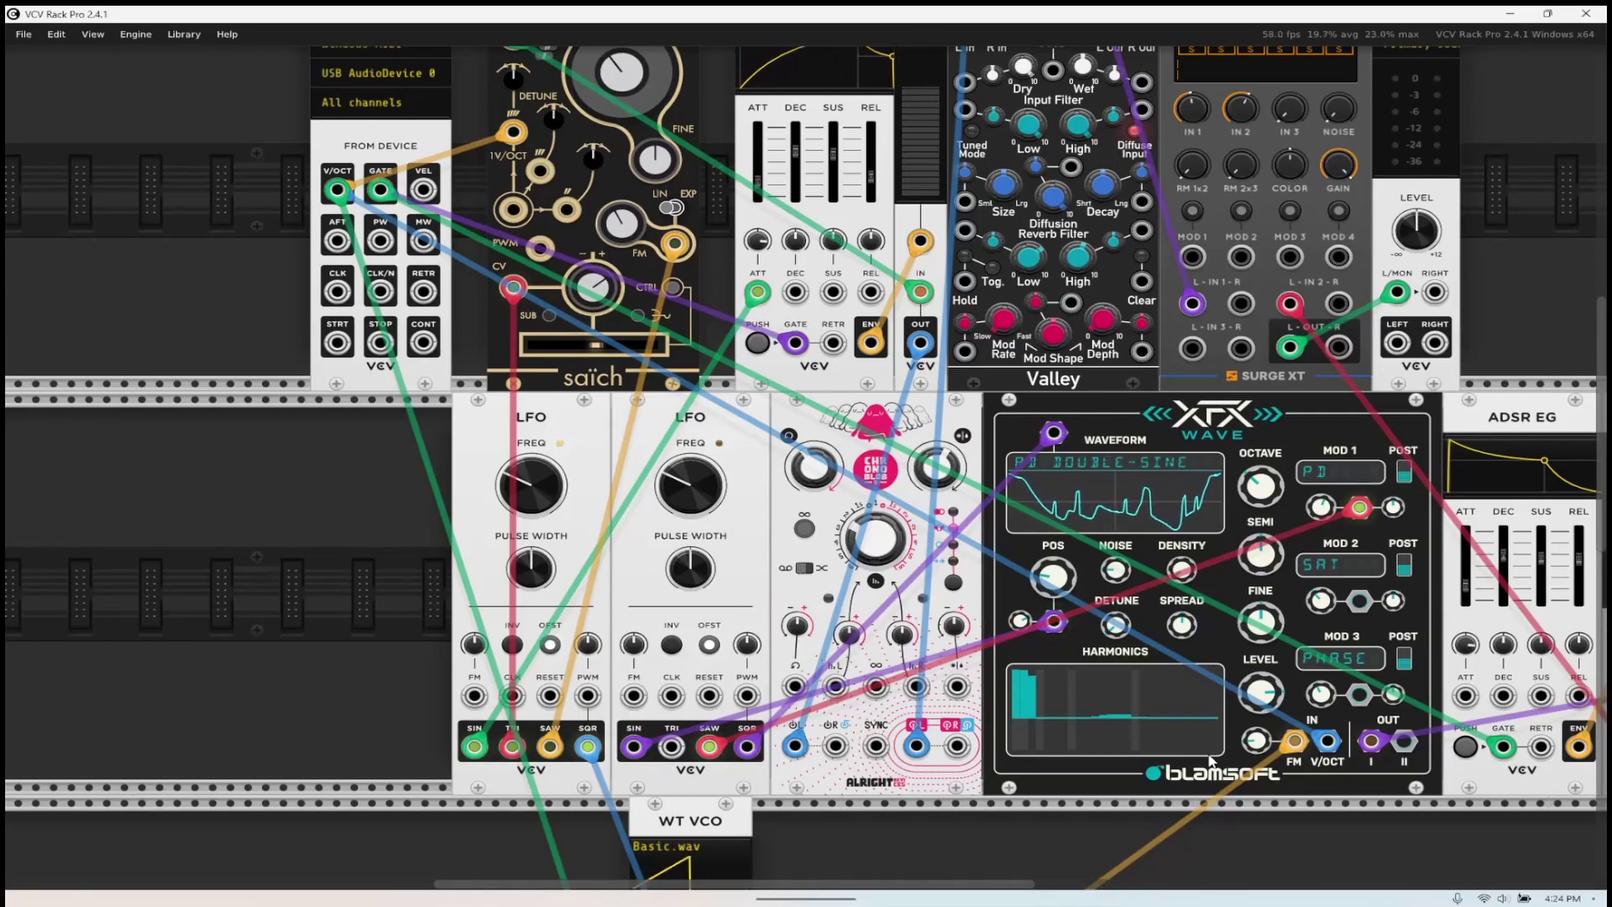
# - Raise the mixer's input 1 level slightly
pyautogui.moveTo(1009, 886); pyautogui.dragTo(1135, 885)
pyautogui.scroll(3, 1087, 708)
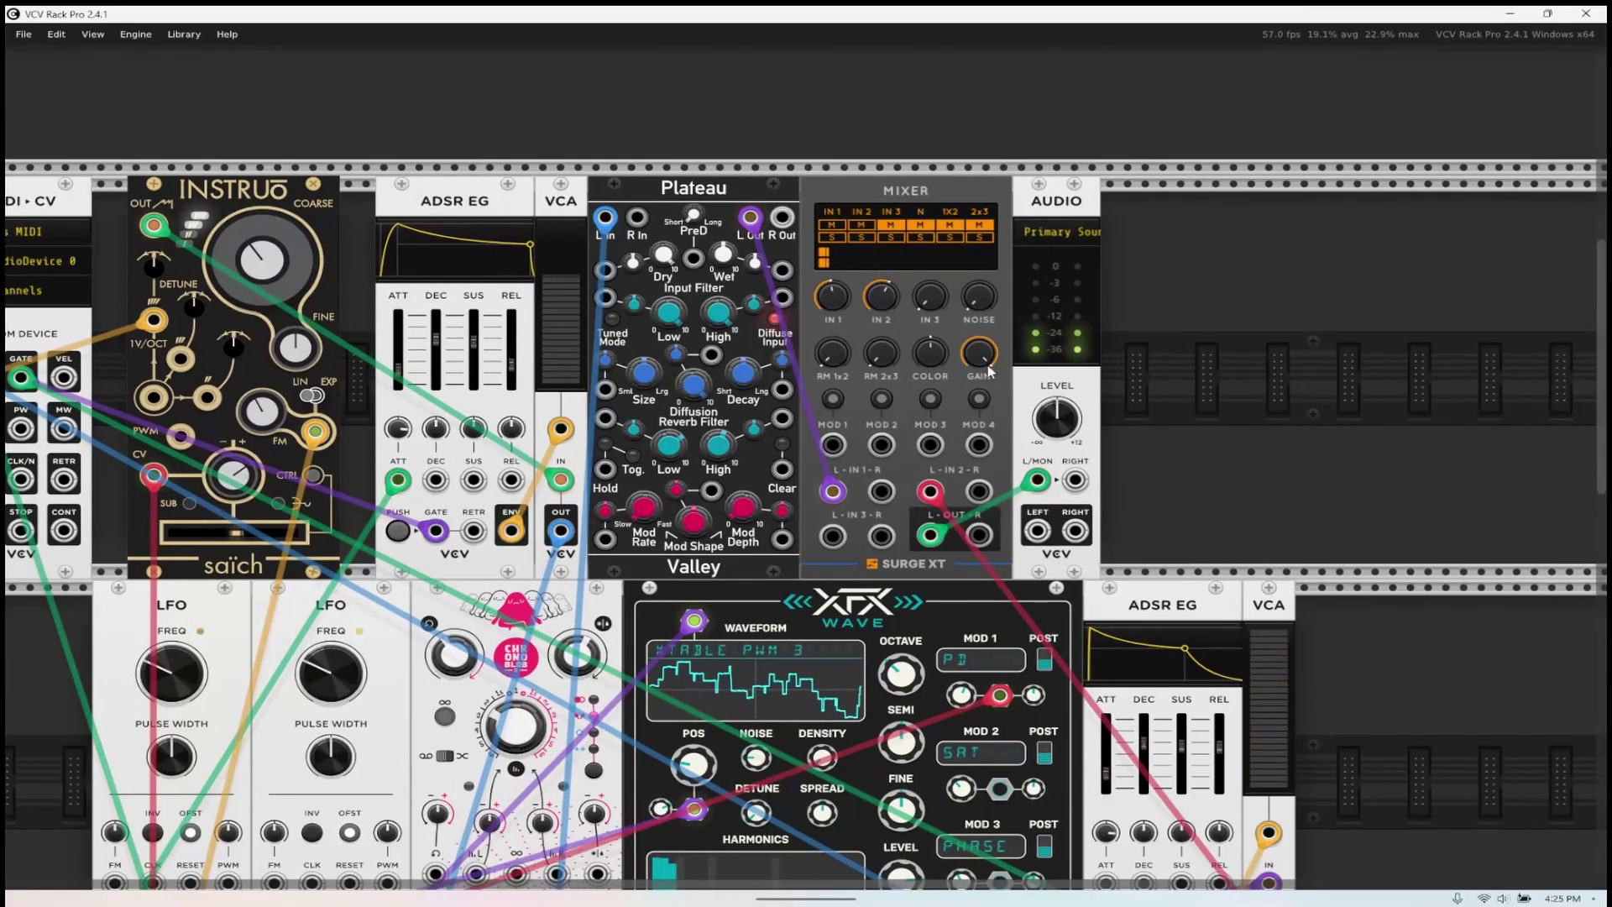
pyautogui.moveTo(847, 305)
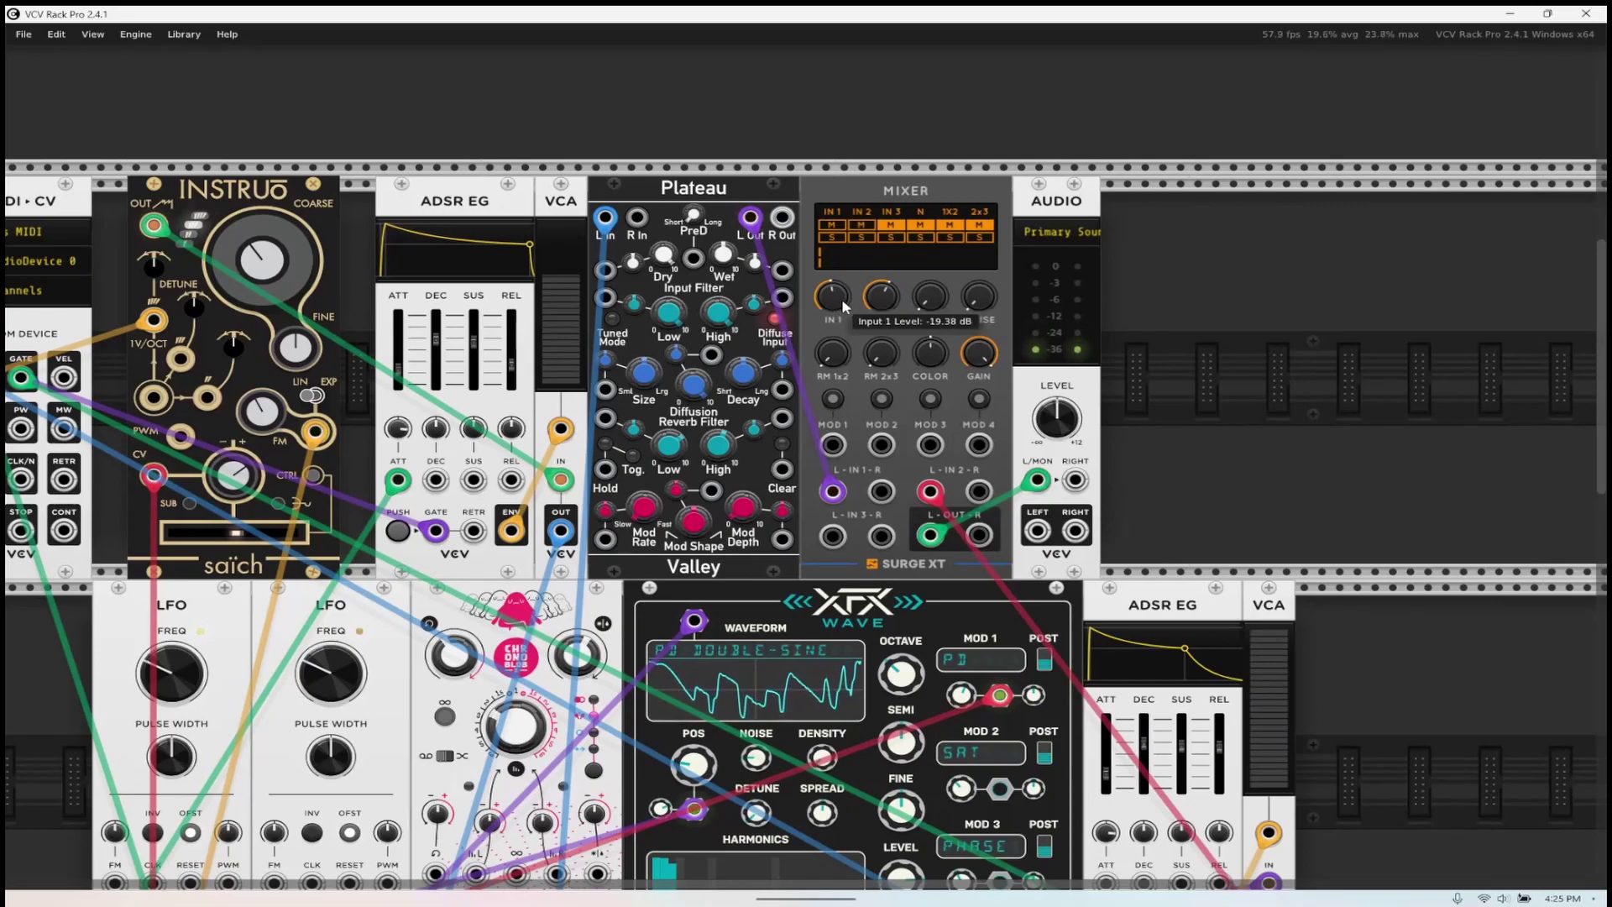
pyautogui.moveTo(832, 296); pyautogui.dragTo(832, 285)
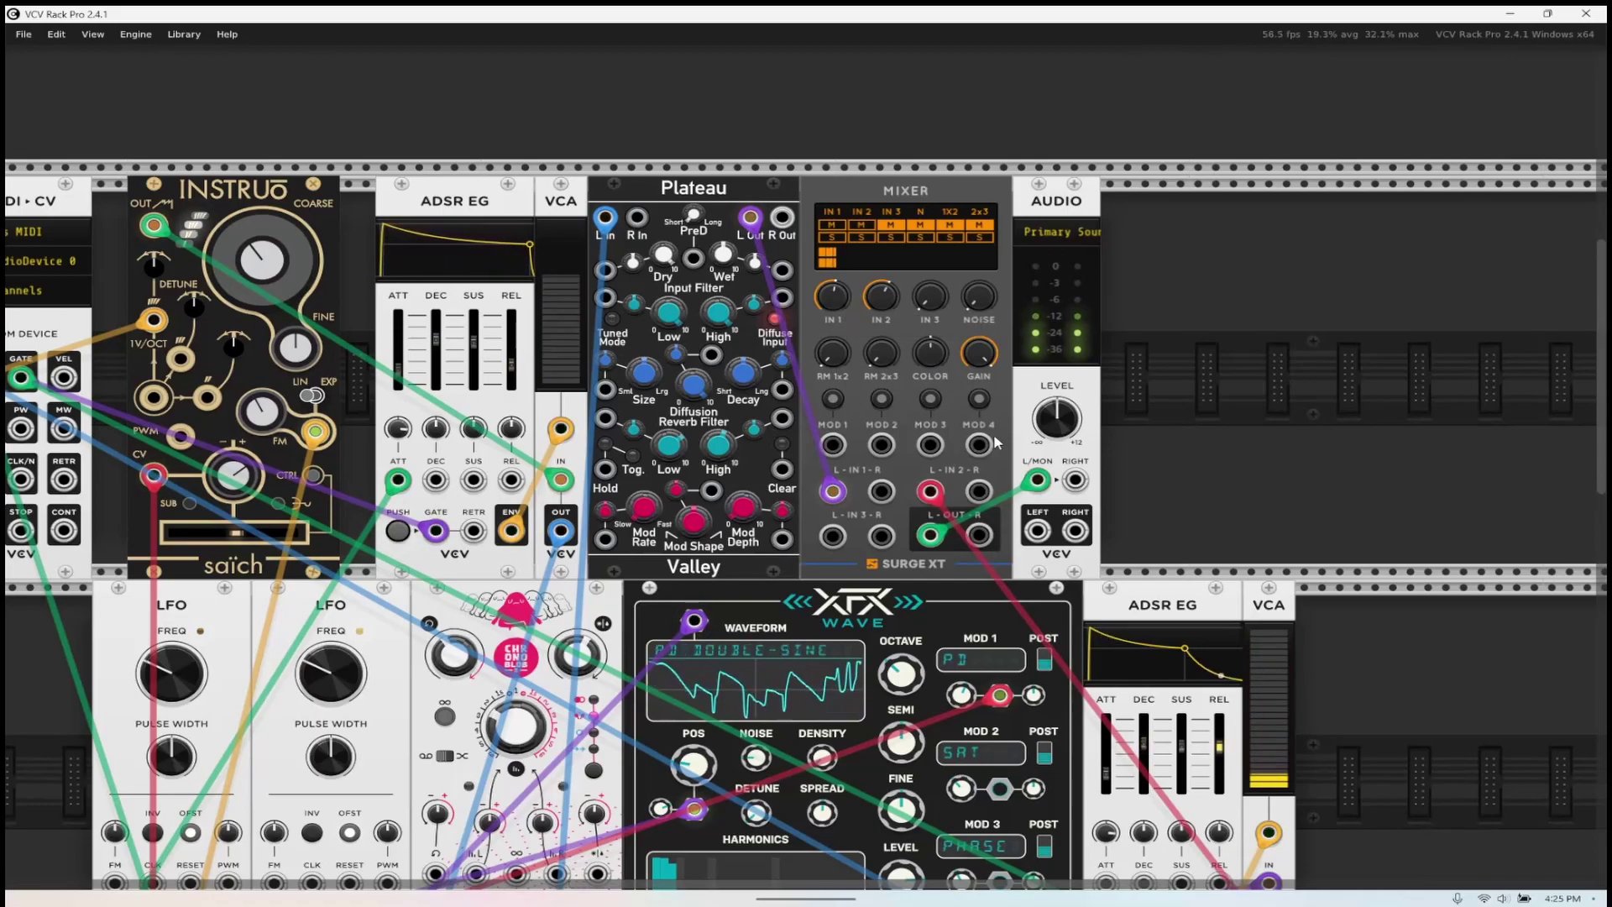
# - Move the lower ADSR EG to the far side of its VCA and add a Surge XT Phaser from the Effect-tagged modules
pyautogui.moveTo(1183, 618); pyautogui.dragTo(1235, 619)
pyautogui.doubleClick(1187, 395)
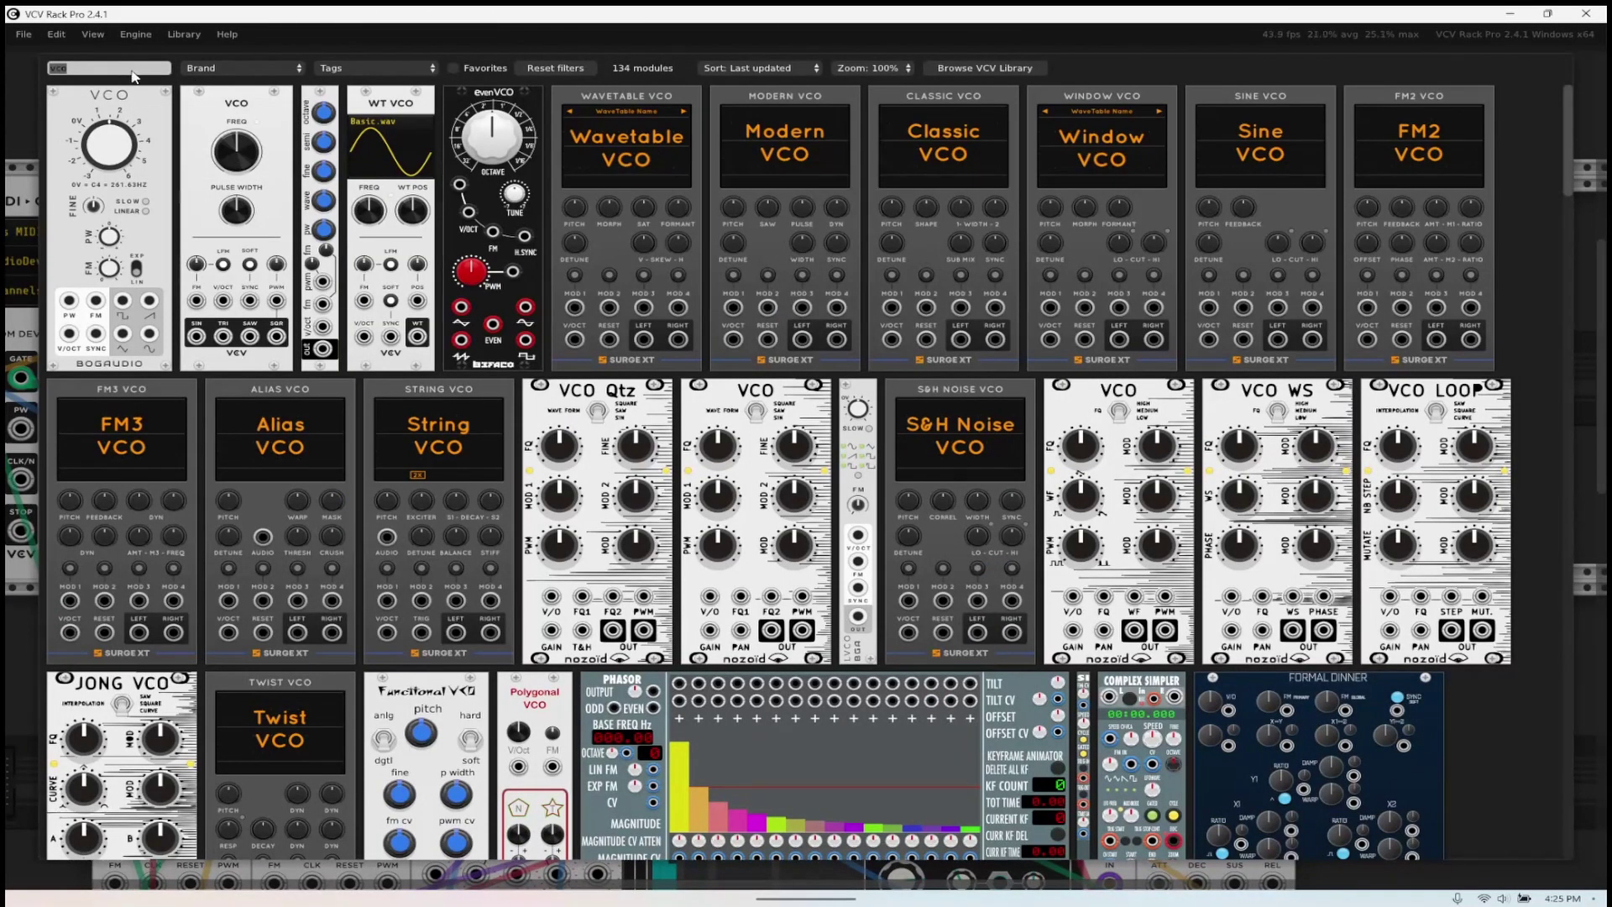
pyautogui.press('BackSpace')
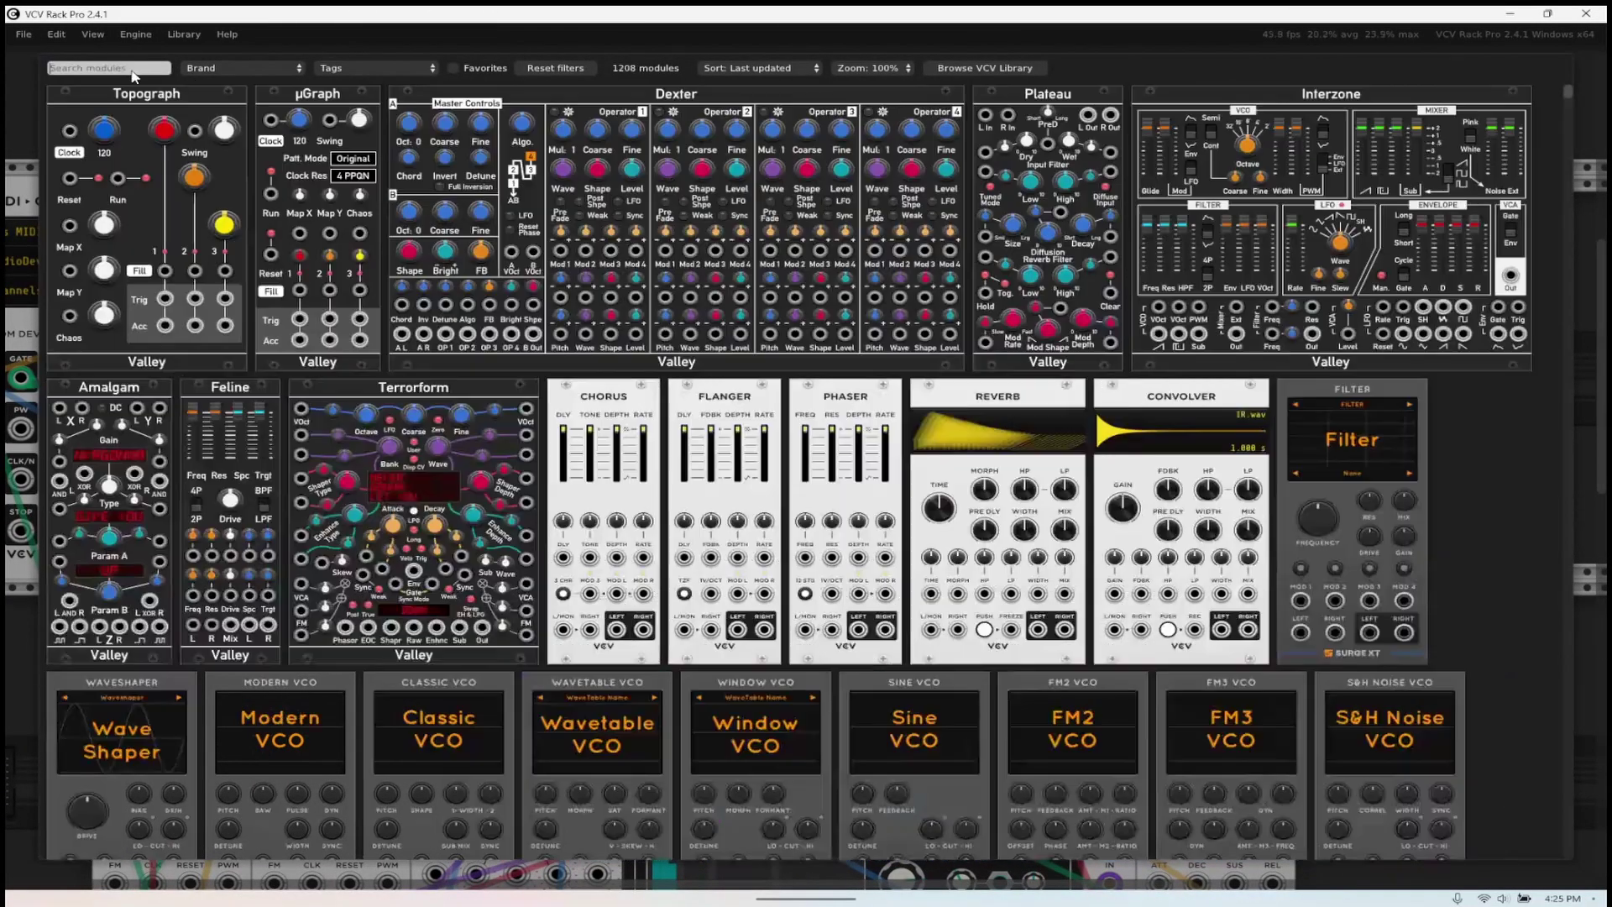
pyautogui.click(353, 70)
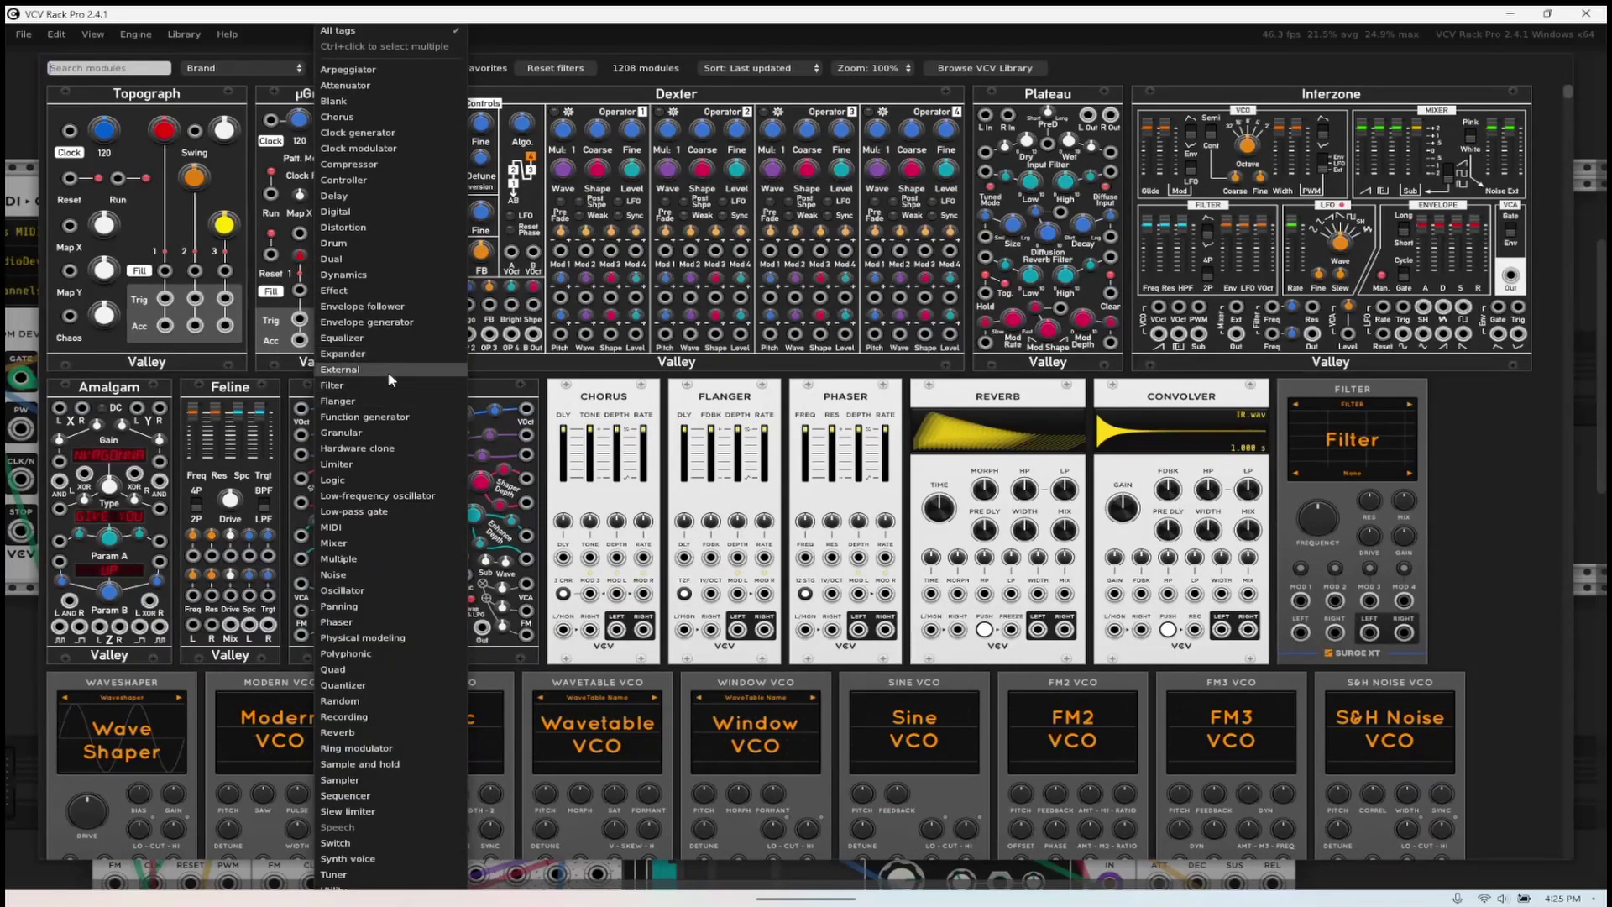
pyautogui.click(384, 291)
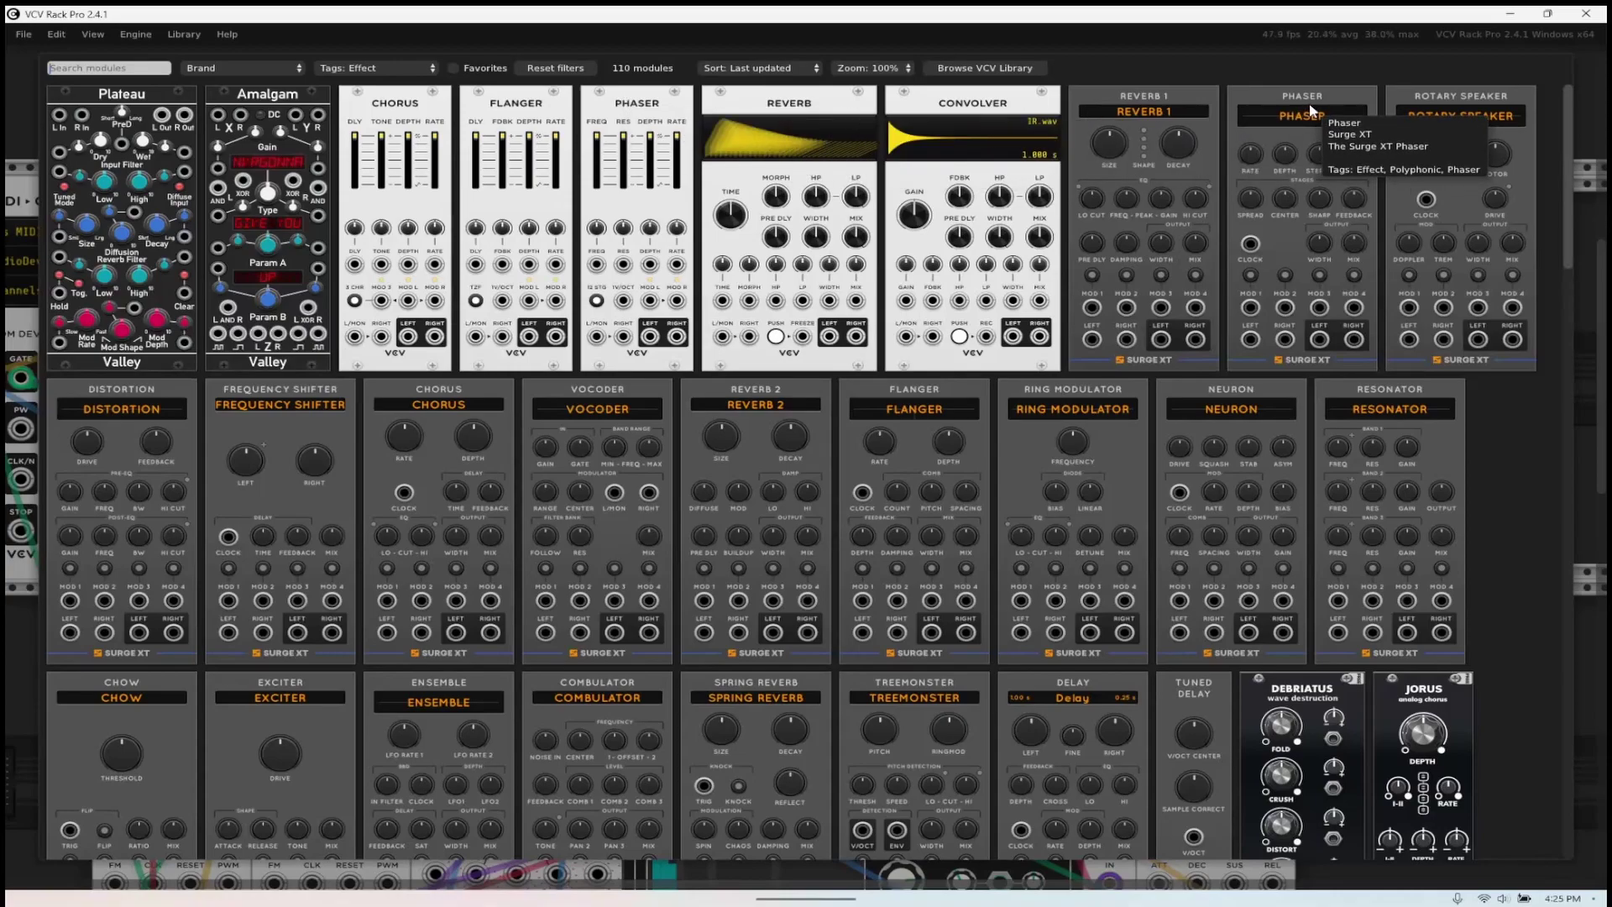
pyautogui.click(1314, 100)
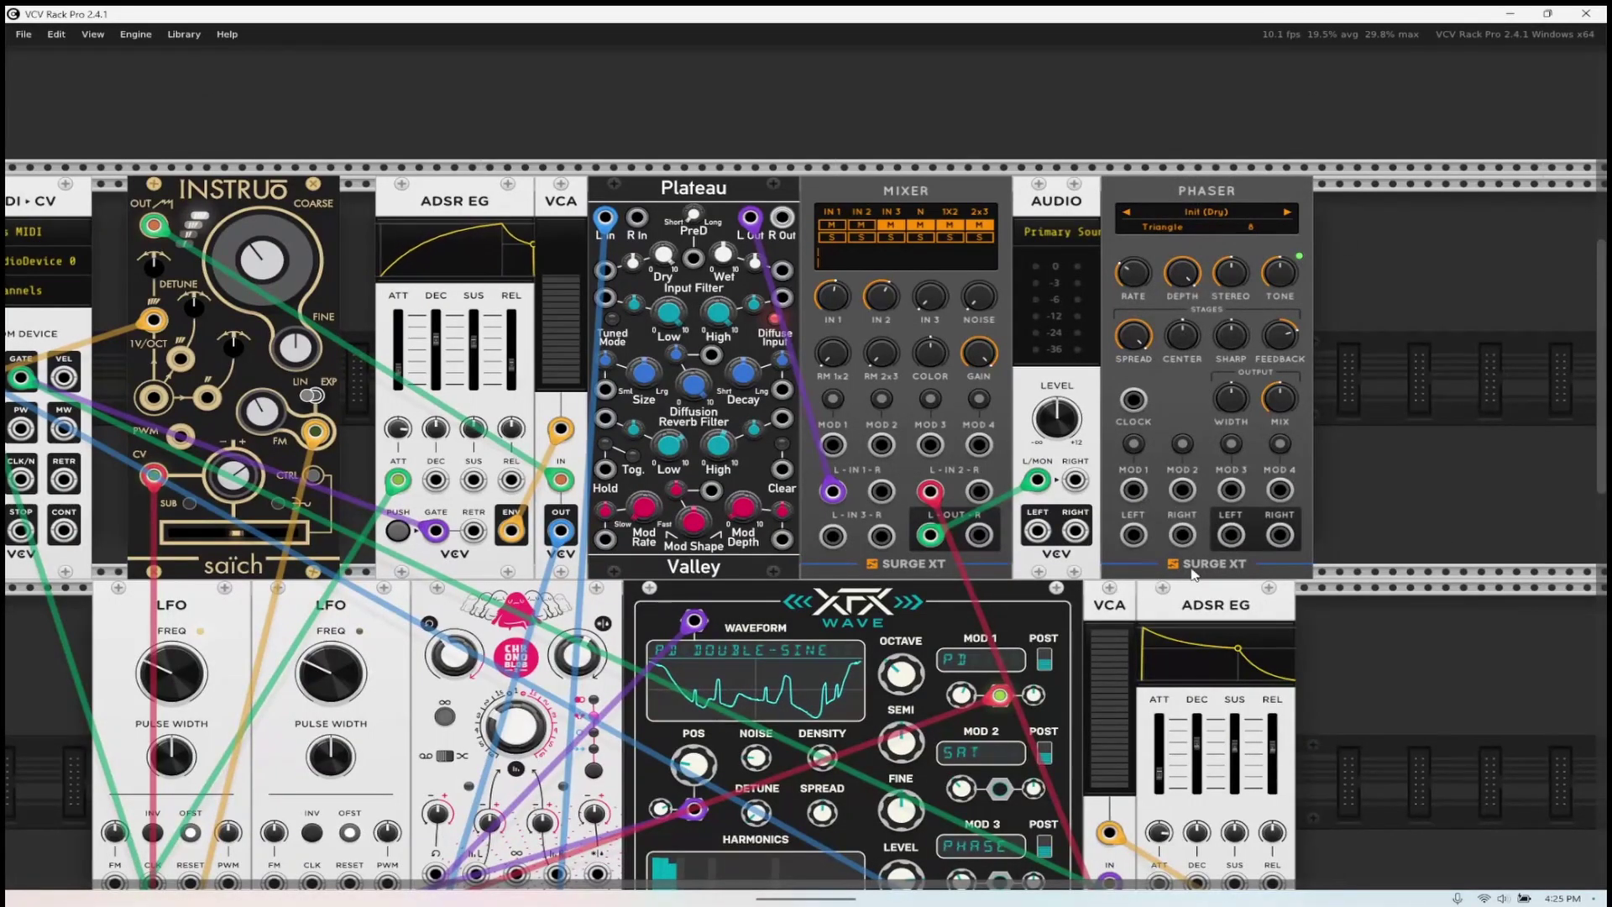
# - Place the Phaser beside the lower ADSR EG and patch it between the XFX Wave's output I and the VCA's input
pyautogui.scroll(-1, 1245, 151)
pyautogui.moveTo(1245, 151); pyautogui.dragTo(1439, 556)
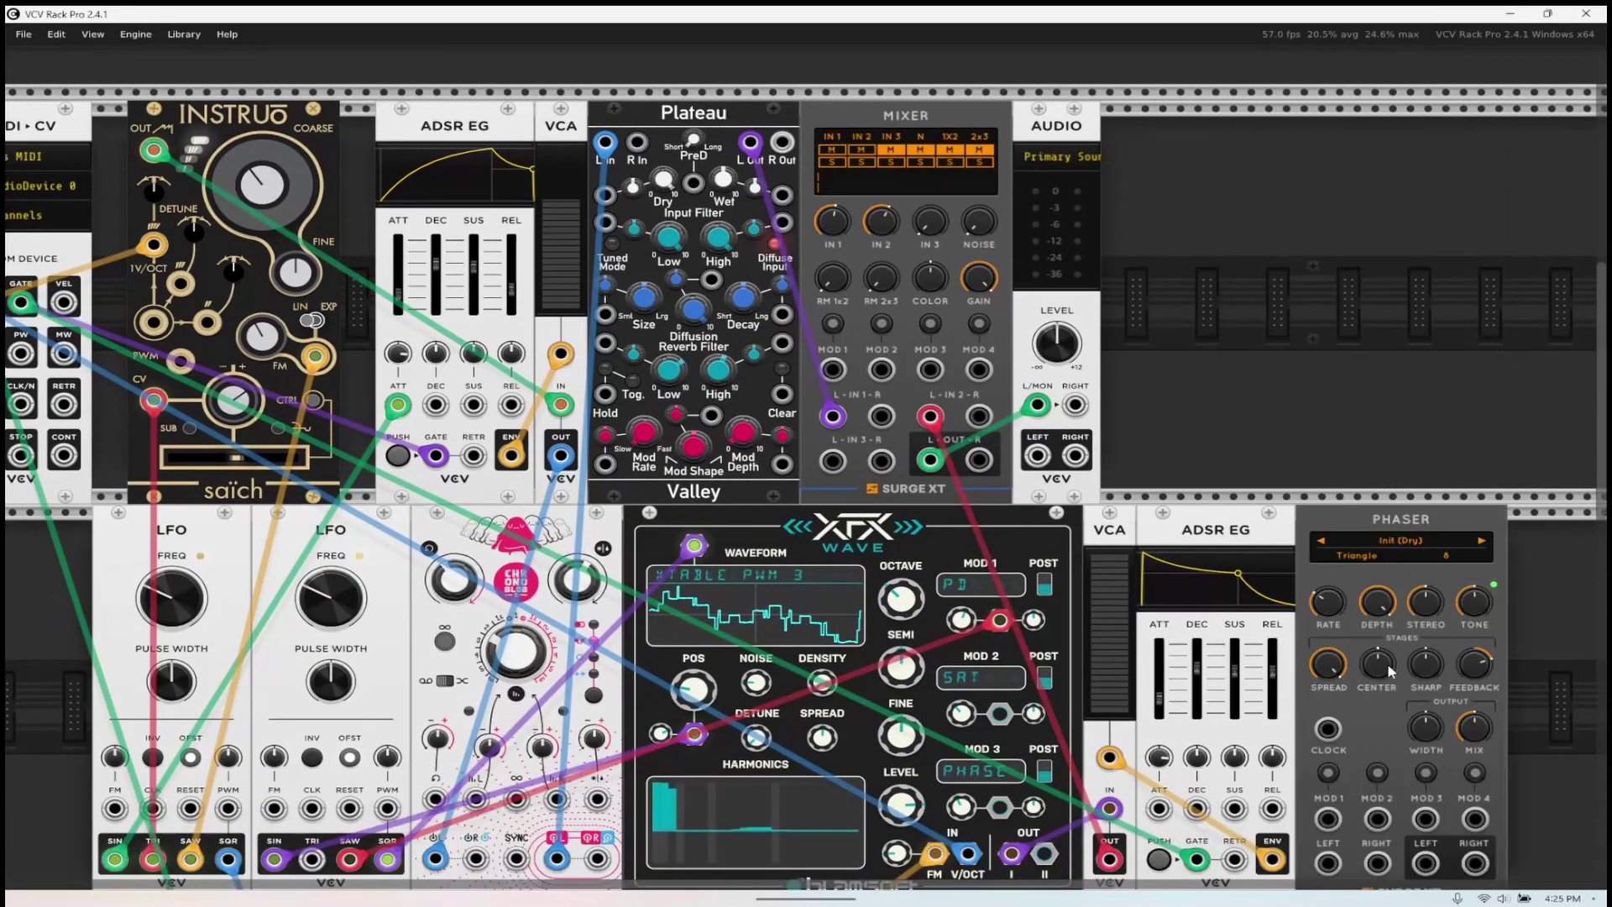
pyautogui.scroll(-1, 1245, 619)
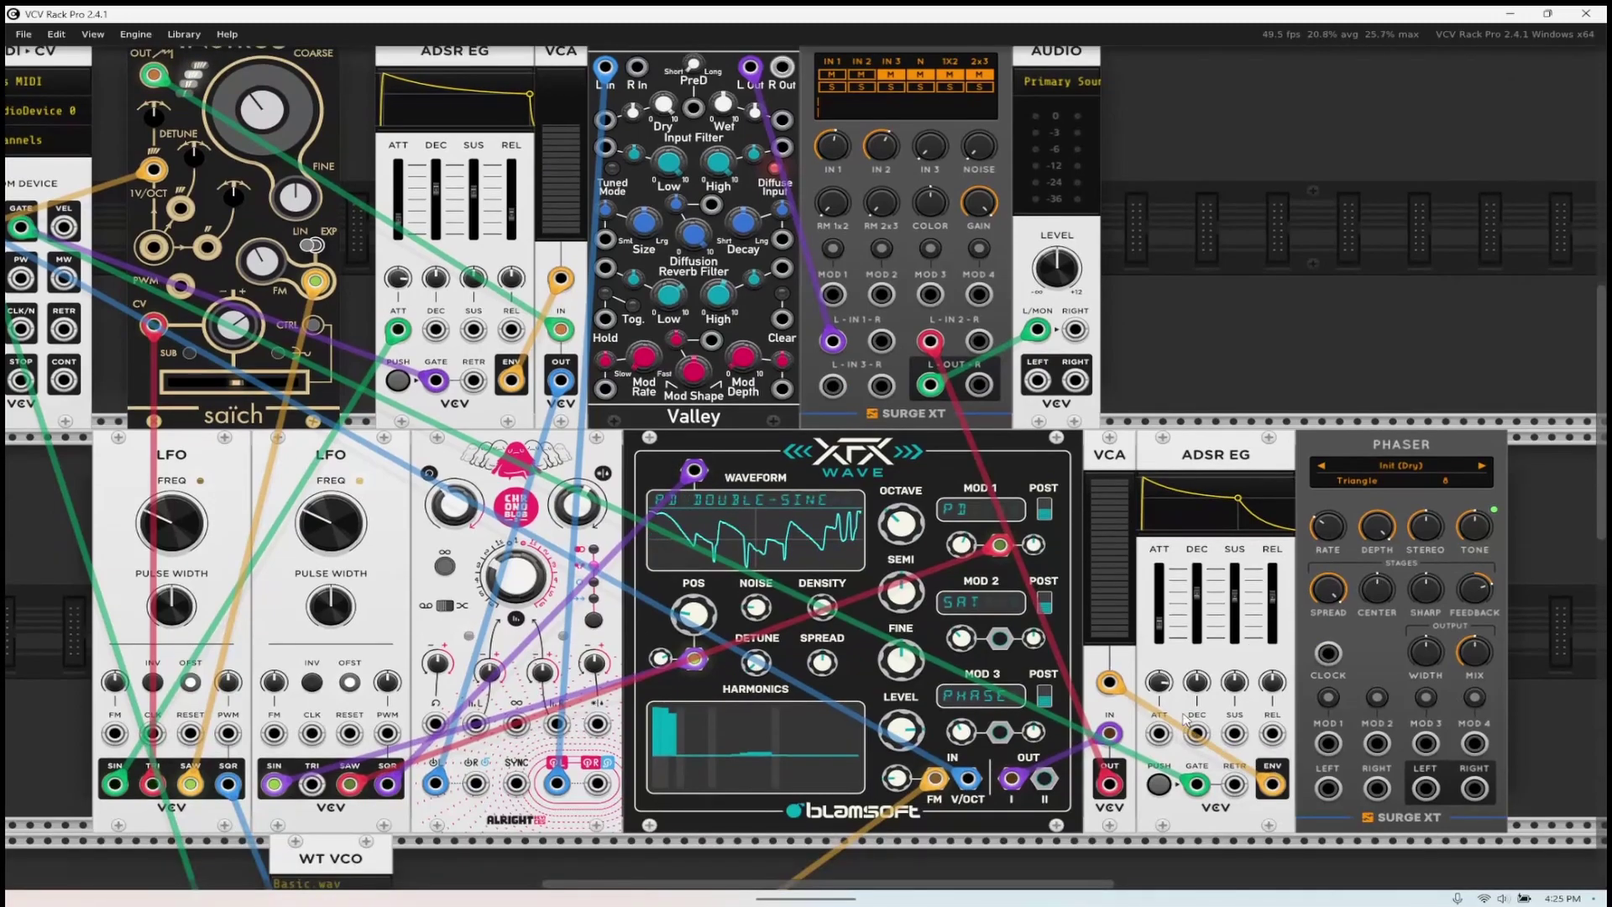
pyautogui.moveTo(1102, 738)
pyautogui.mouseDown()
pyautogui.moveTo(1328, 788)
pyautogui.moveTo(1400, 785)
pyautogui.moveTo(1109, 733)
pyautogui.mouseUp()
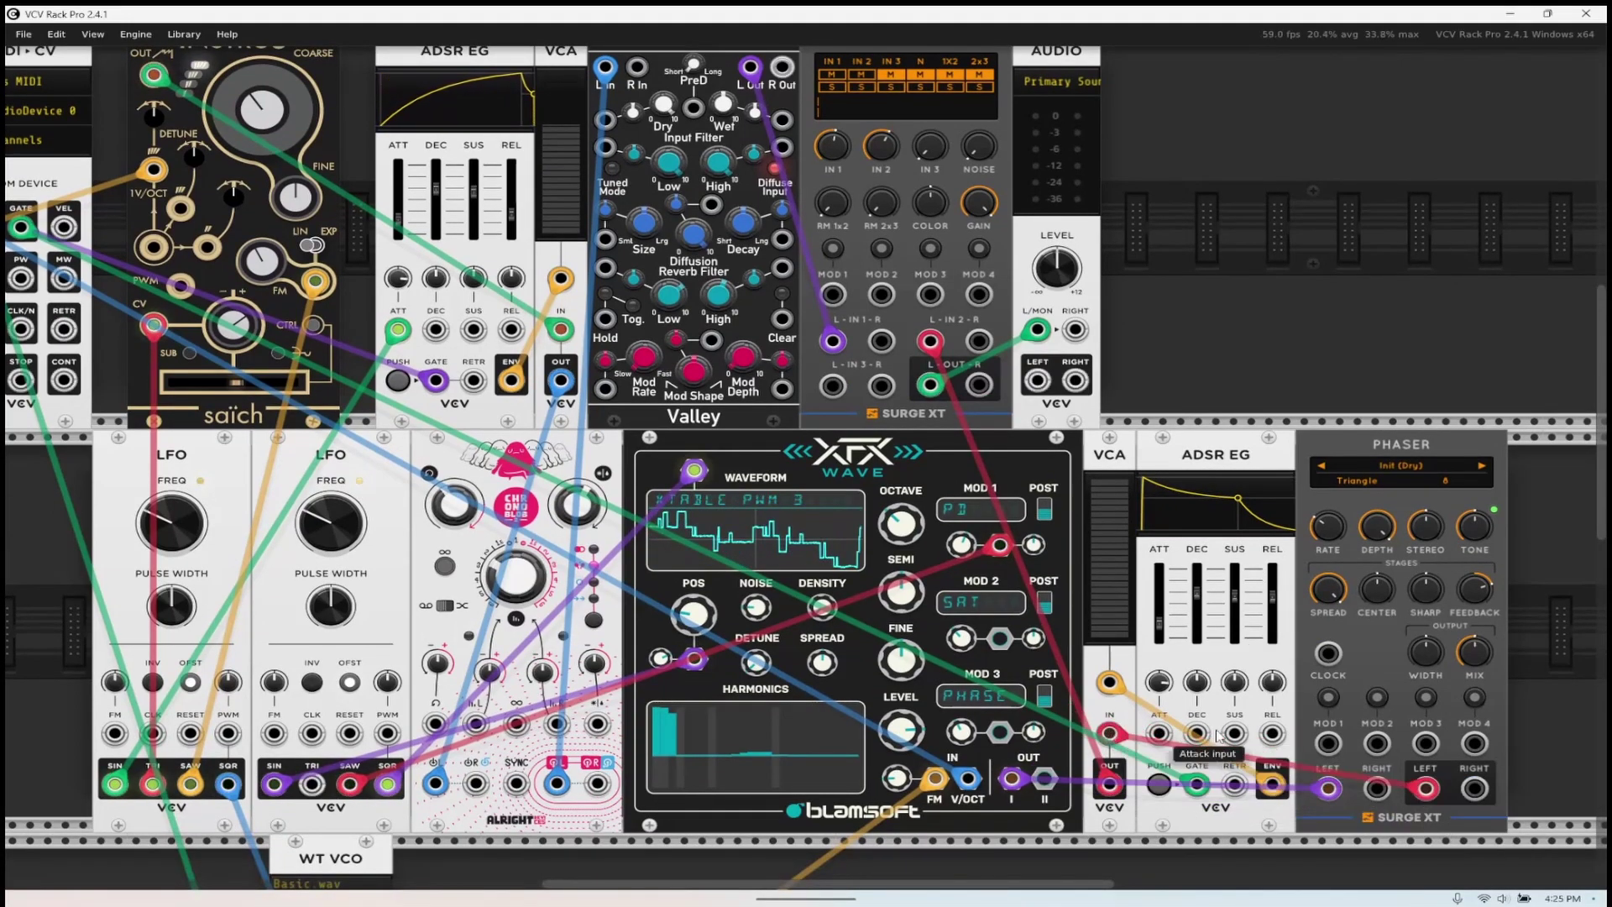
# - Load the Phaser's Decent preset and adjust its rate
pyautogui.click(1452, 484)
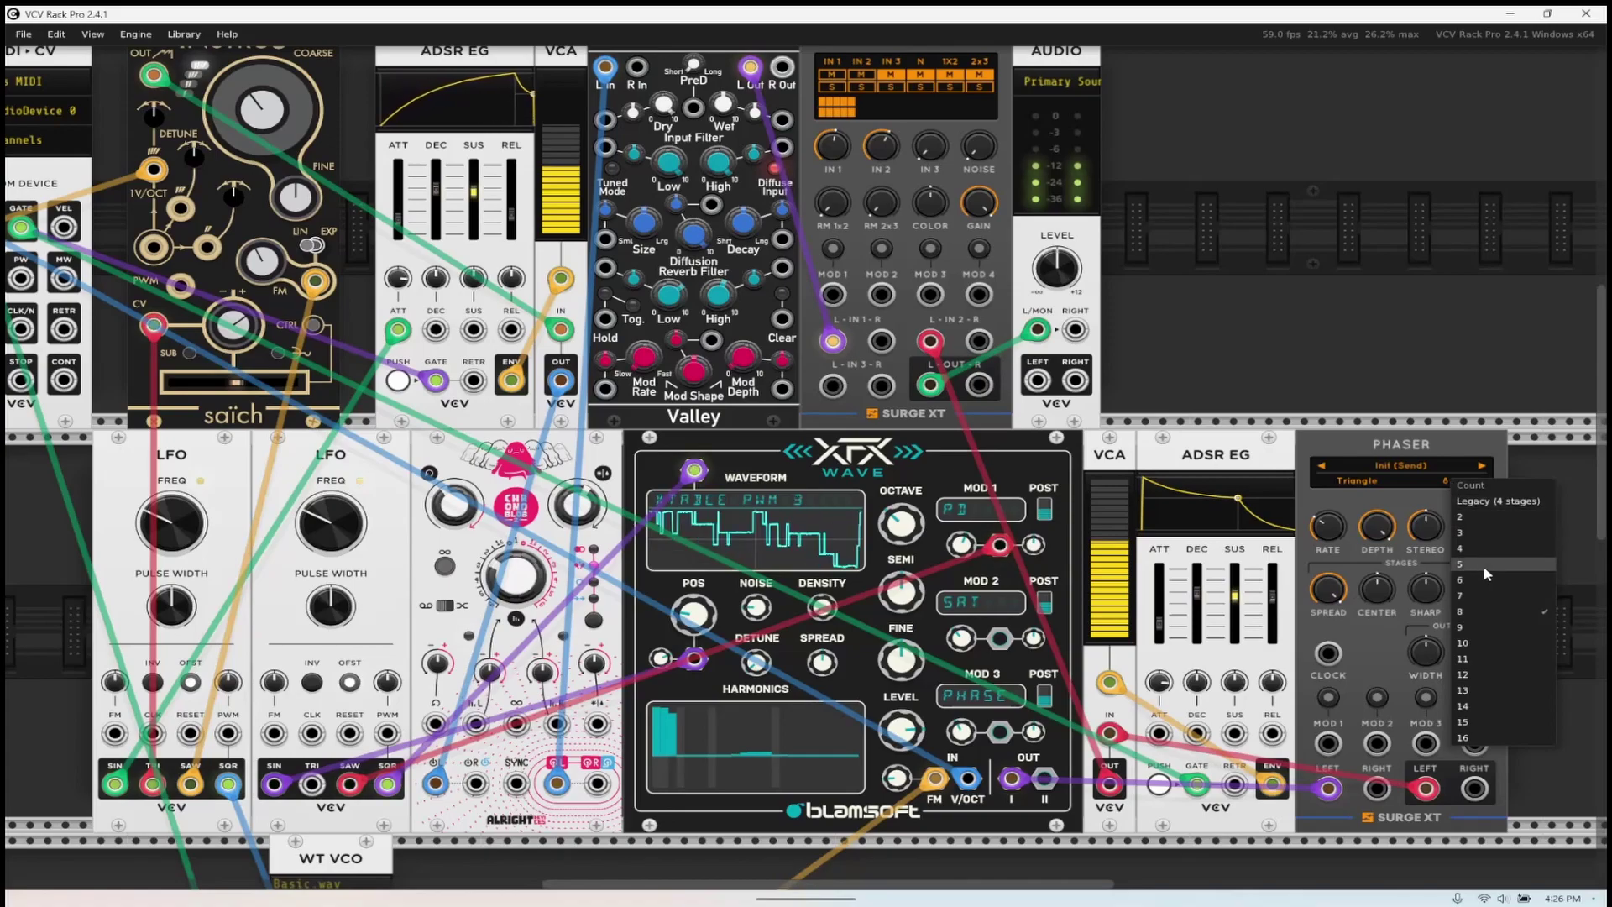
pyautogui.click(1511, 535)
pyautogui.click(1399, 466)
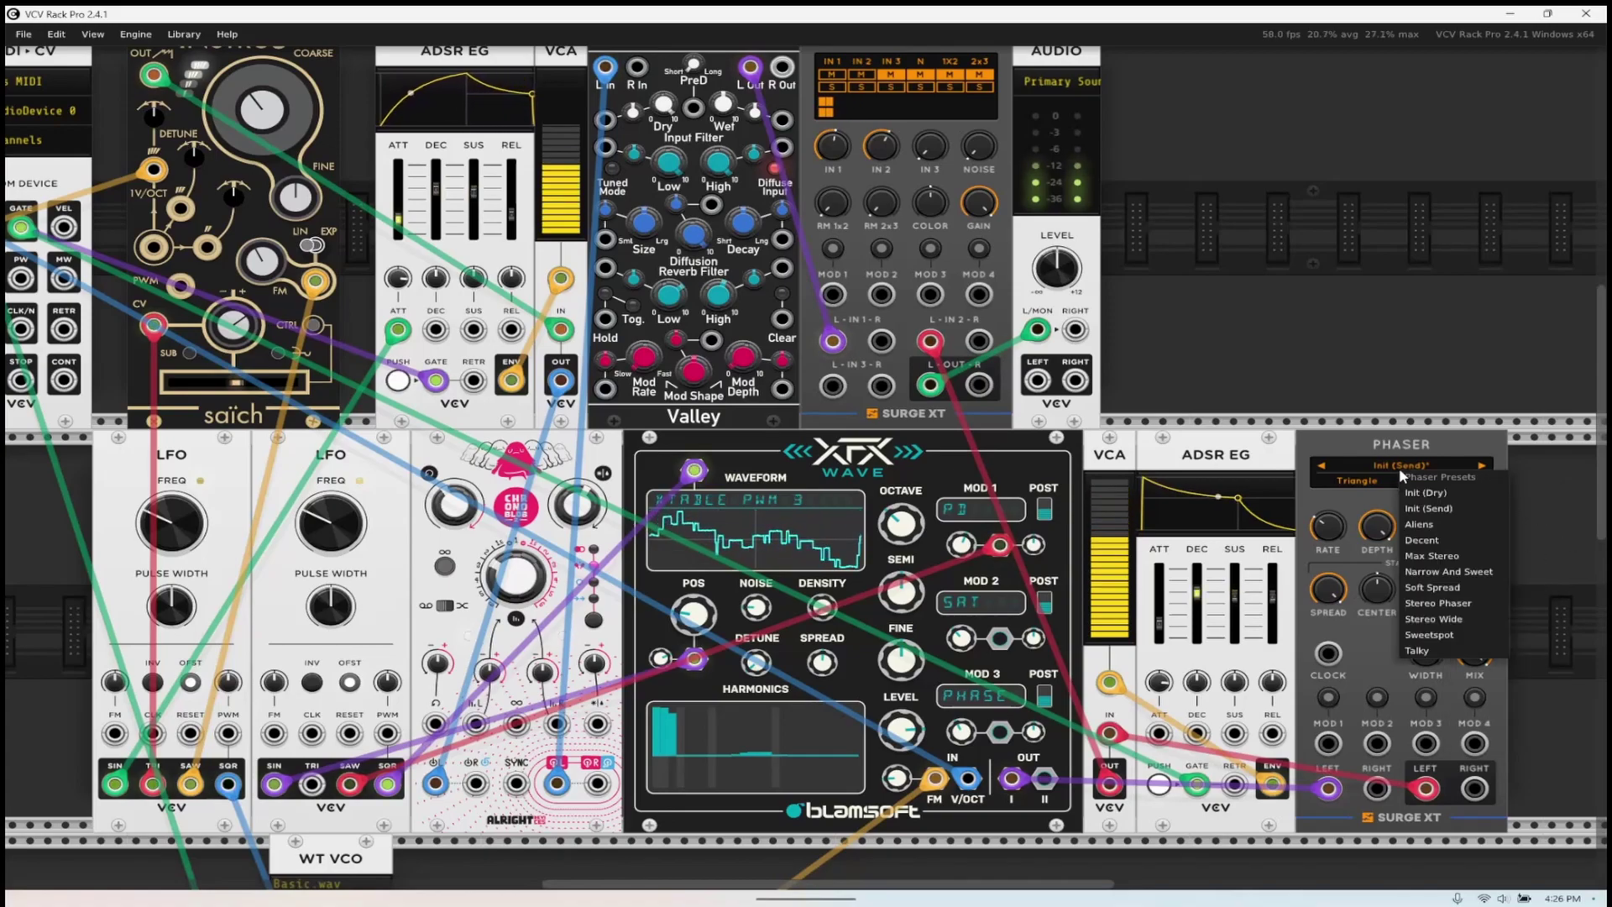
pyautogui.click(1461, 544)
pyautogui.moveTo(1328, 526); pyautogui.dragTo(1327, 521)
# - Adjust the Phaser's center, output width and stereo, and set its tone to 25.20 %
pyautogui.moveTo(1386, 541)
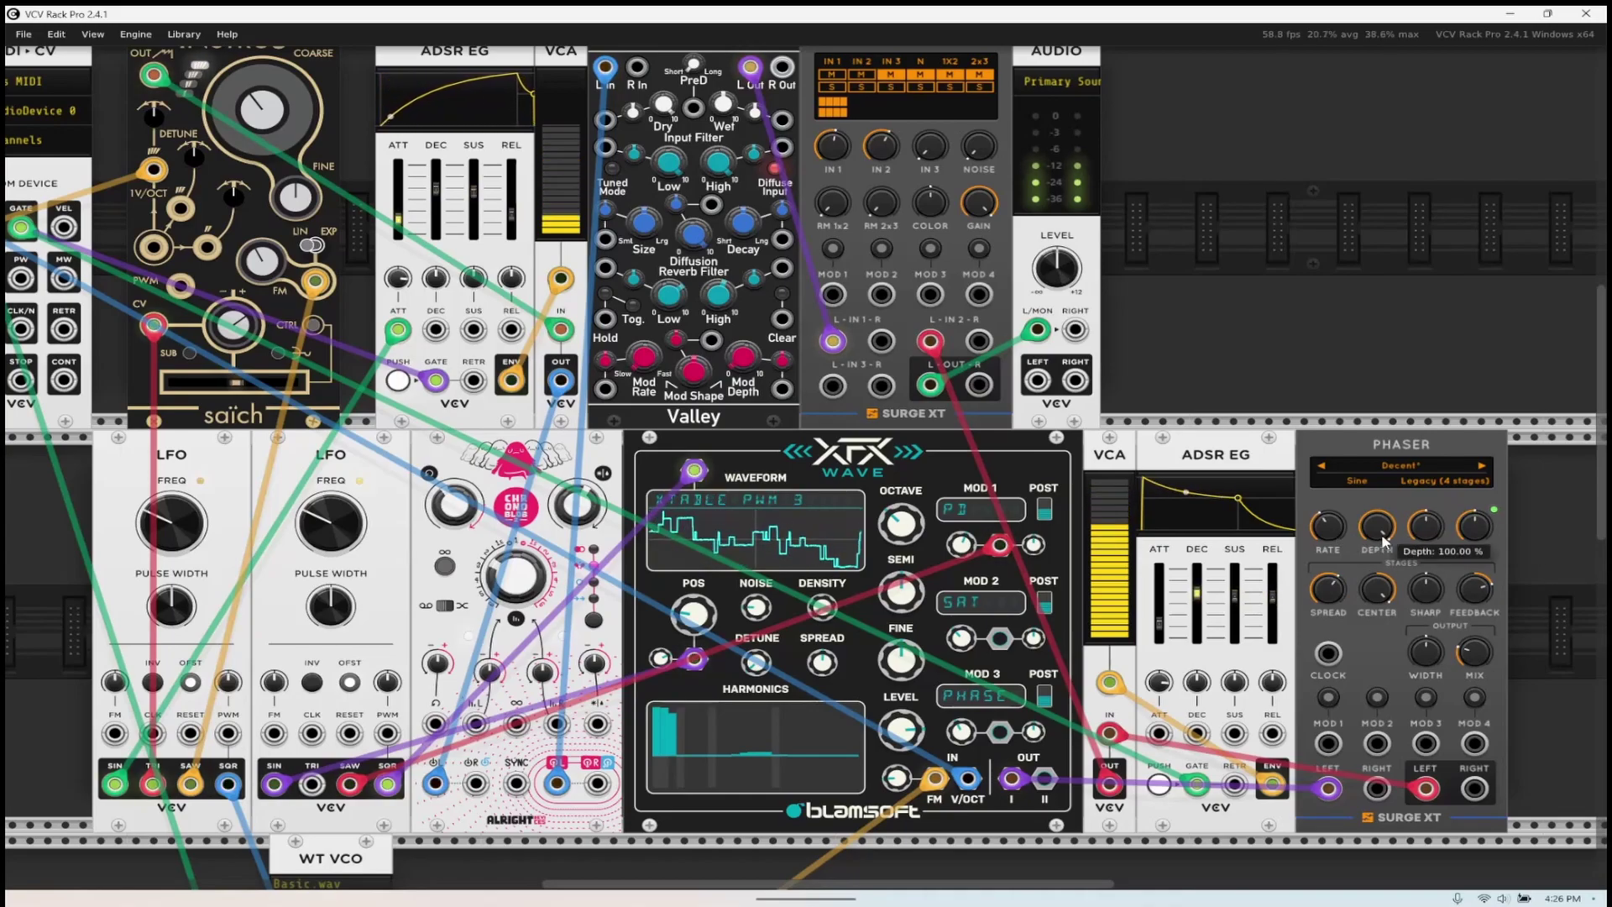
pyautogui.moveTo(1335, 594)
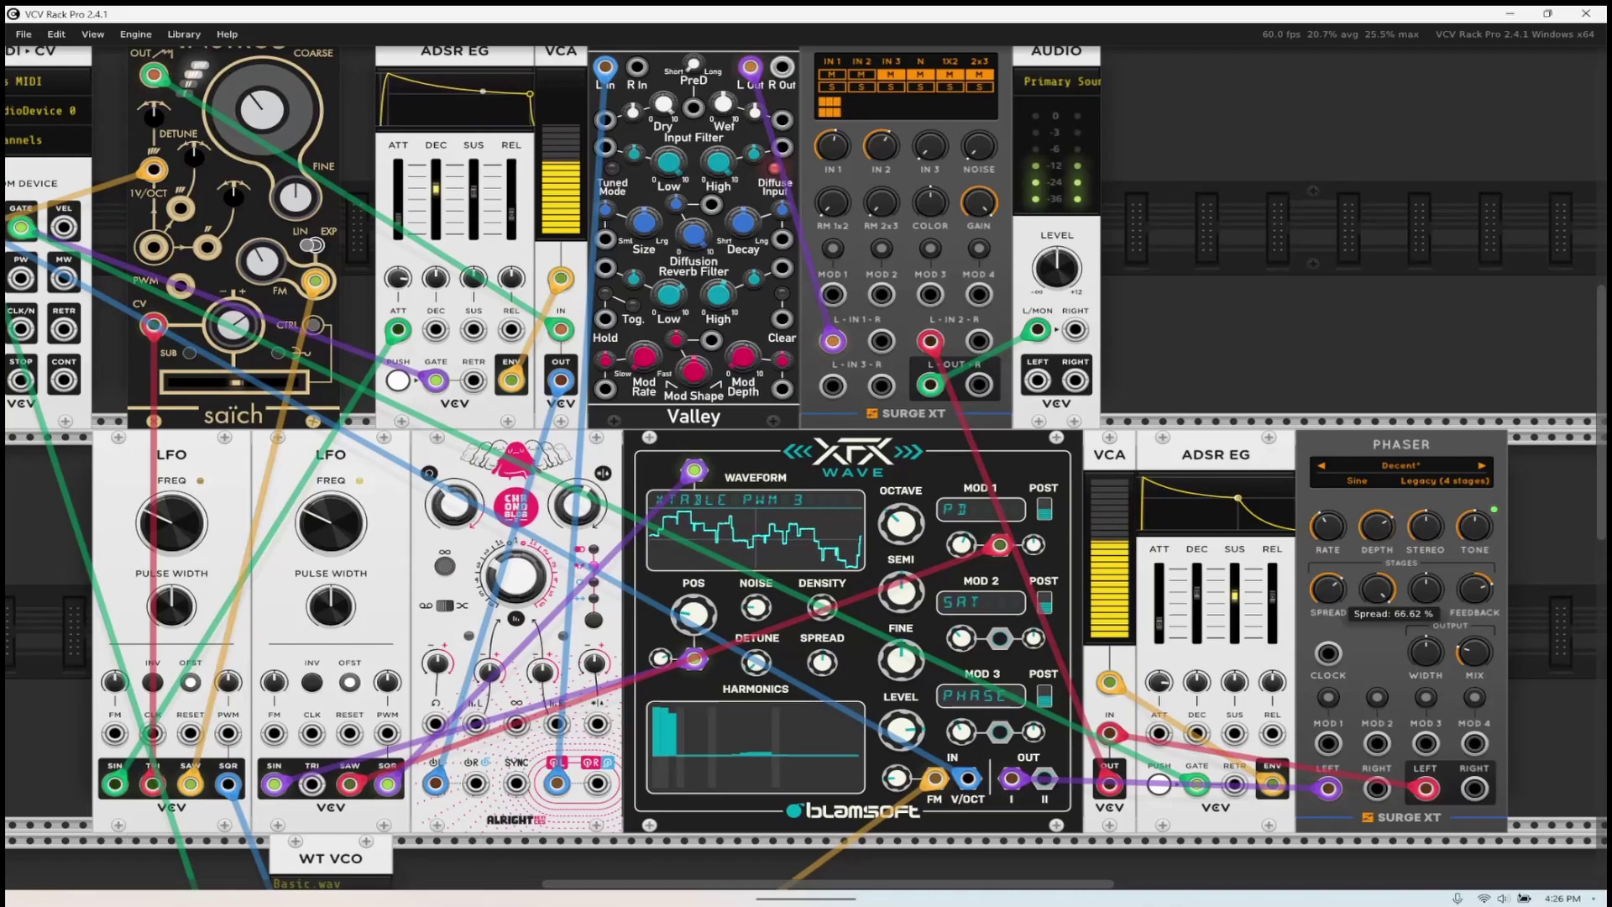
pyautogui.moveTo(1377, 589); pyautogui.dragTo(1376, 588)
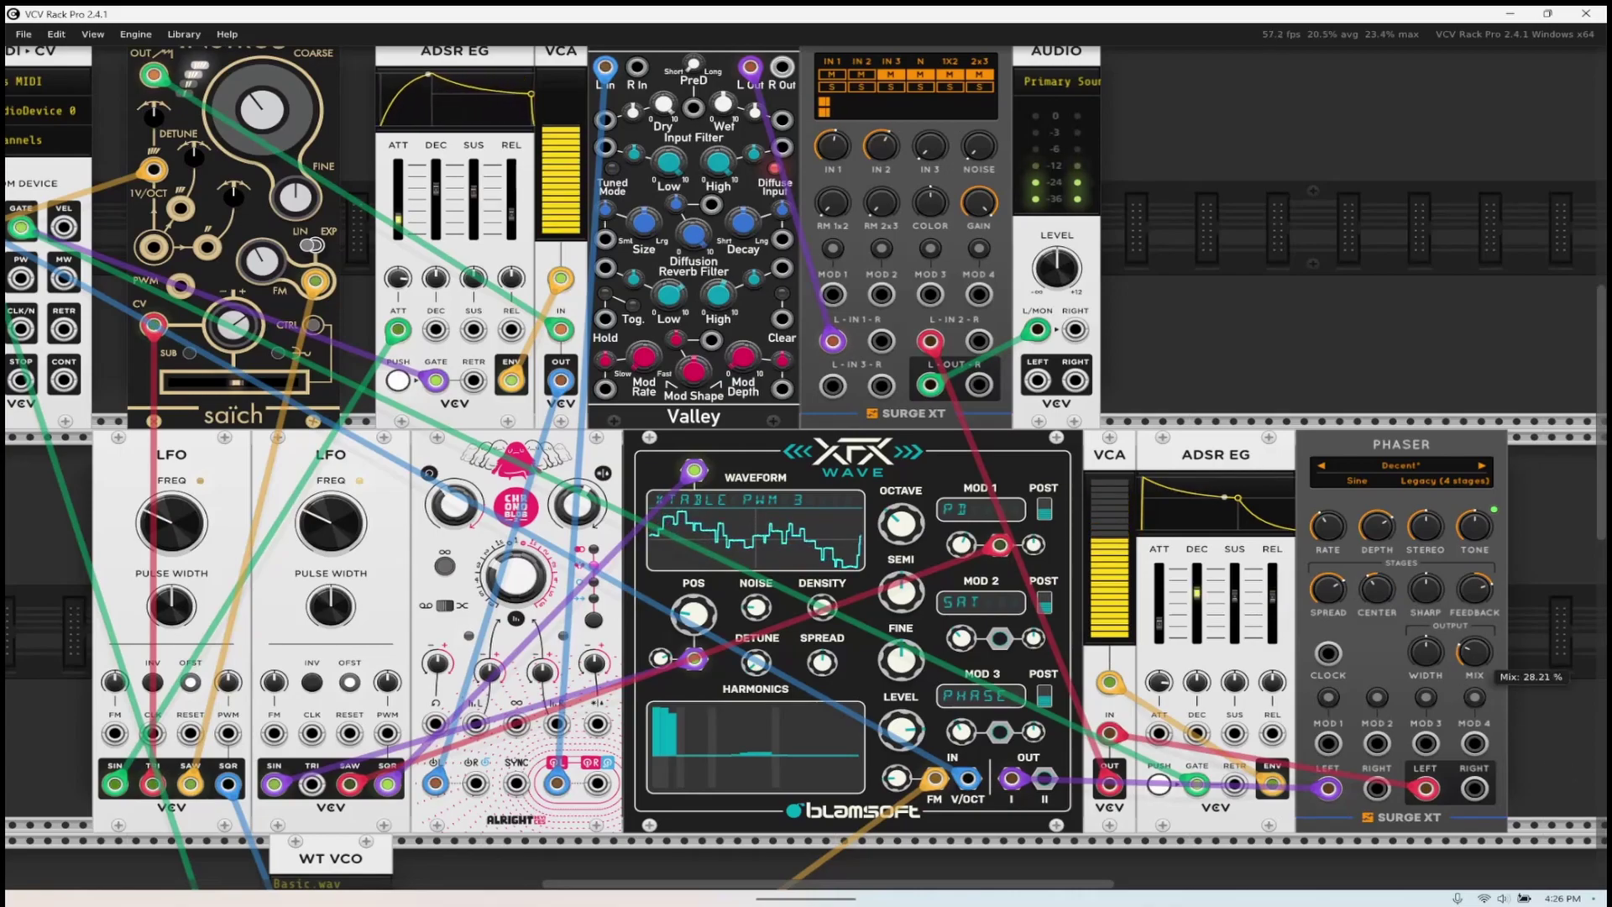
pyautogui.moveTo(1431, 654); pyautogui.dragTo(1425, 652)
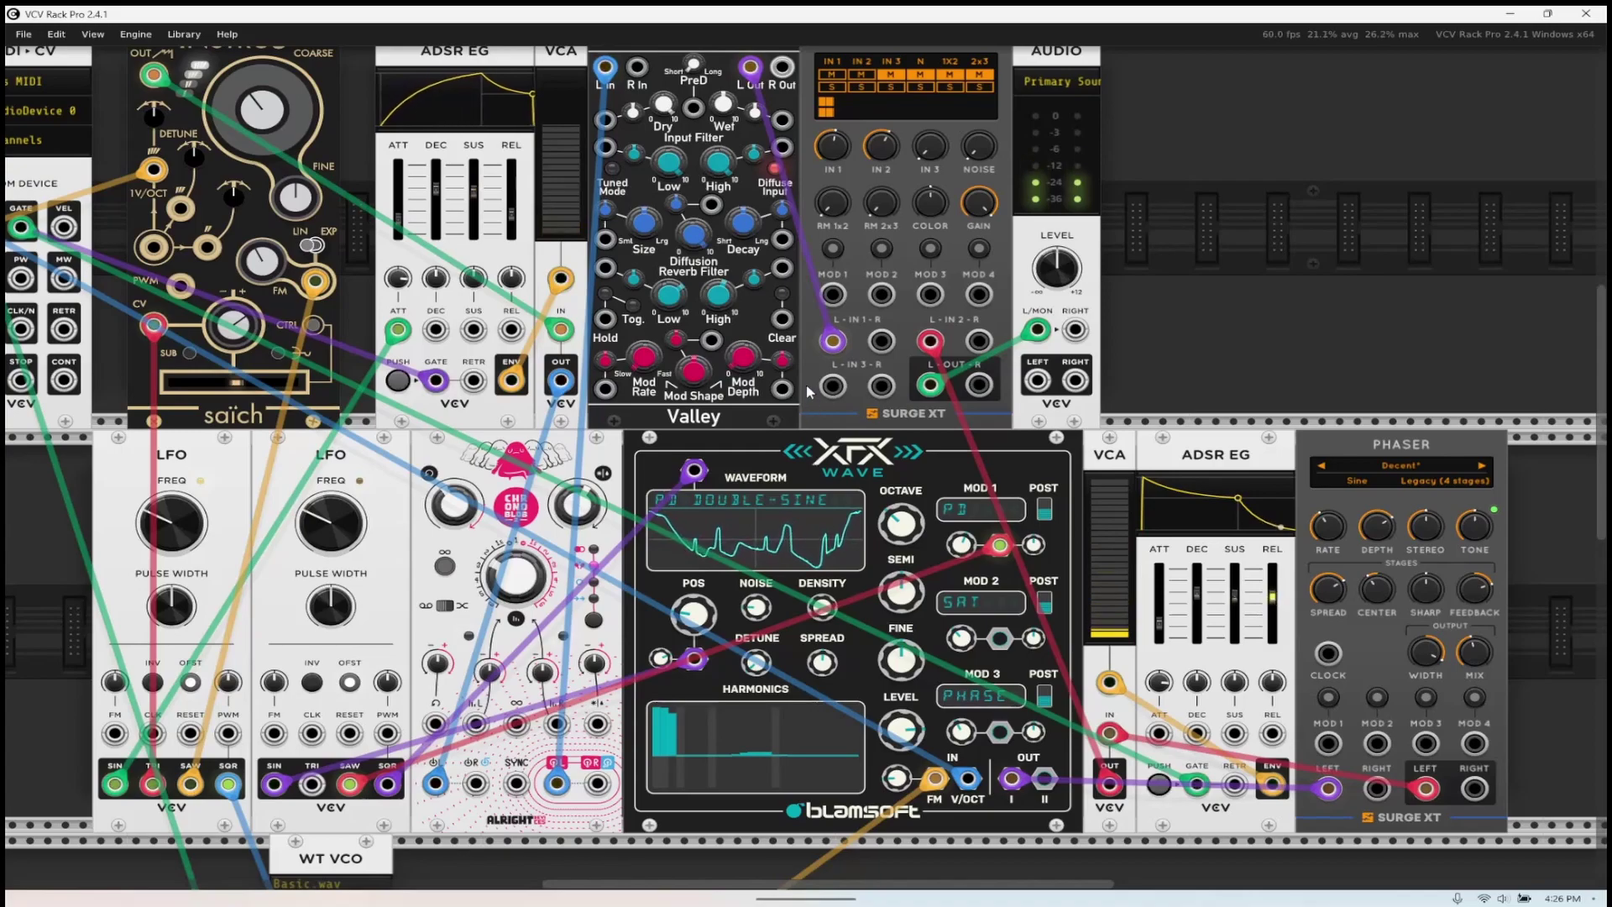
pyautogui.moveTo(1424, 526); pyautogui.dragTo(1479, 537)
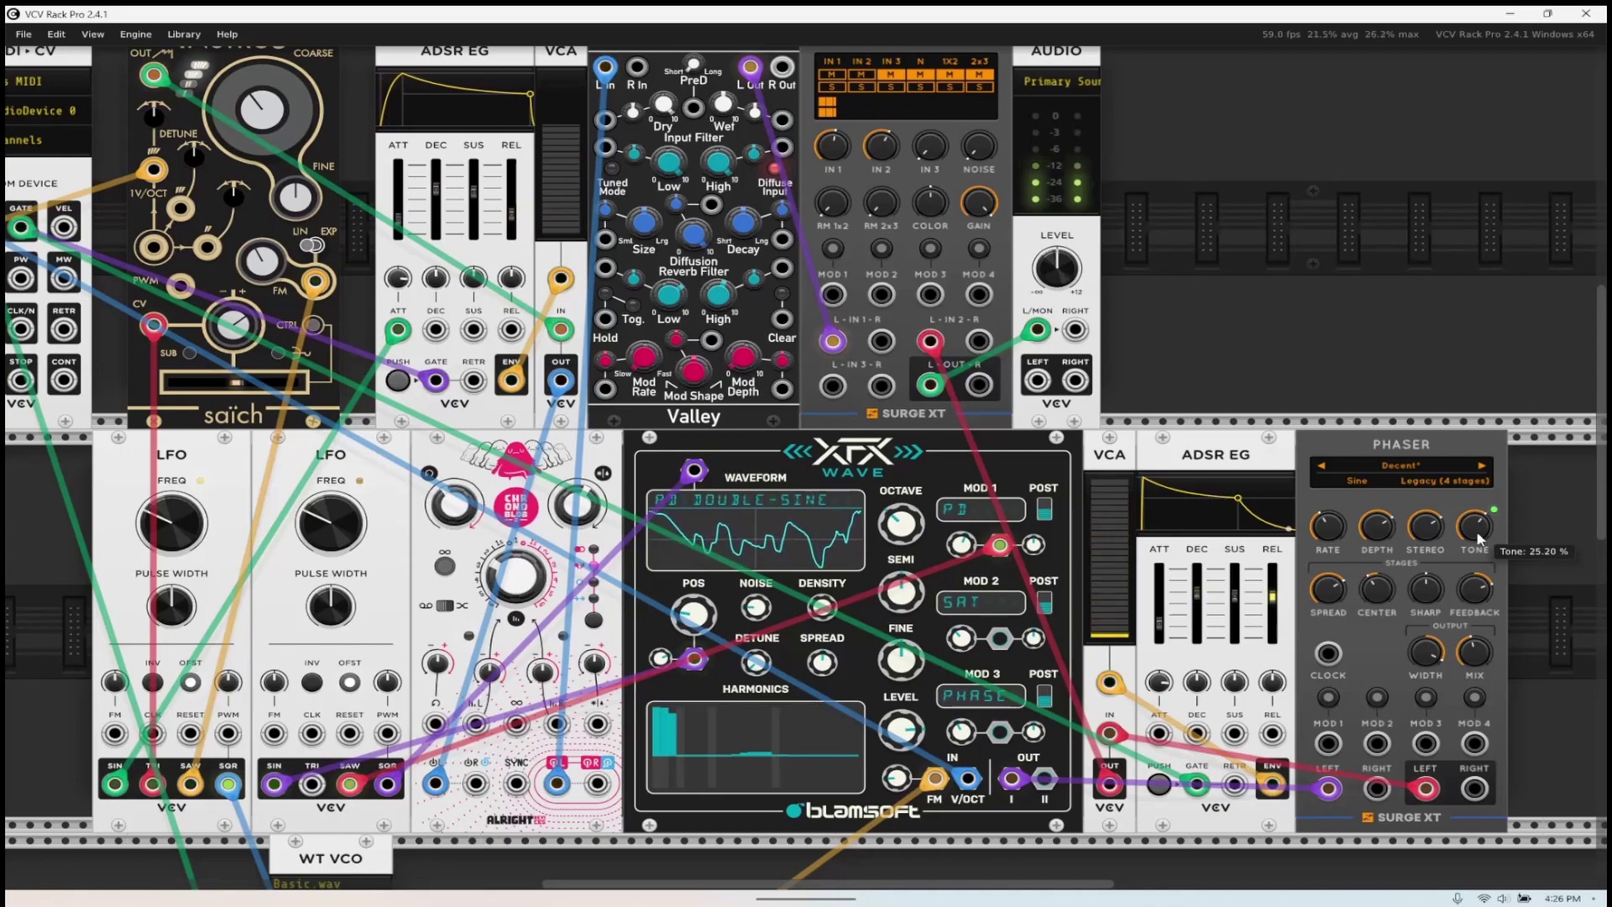
# - Patch the right channels in stereo: Phaser to mixer input 2, mixer to Audio, Plateau to mixer input 1, and Chronoblob to Plateau
pyautogui.moveTo(1474, 787); pyautogui.dragTo(979, 342)
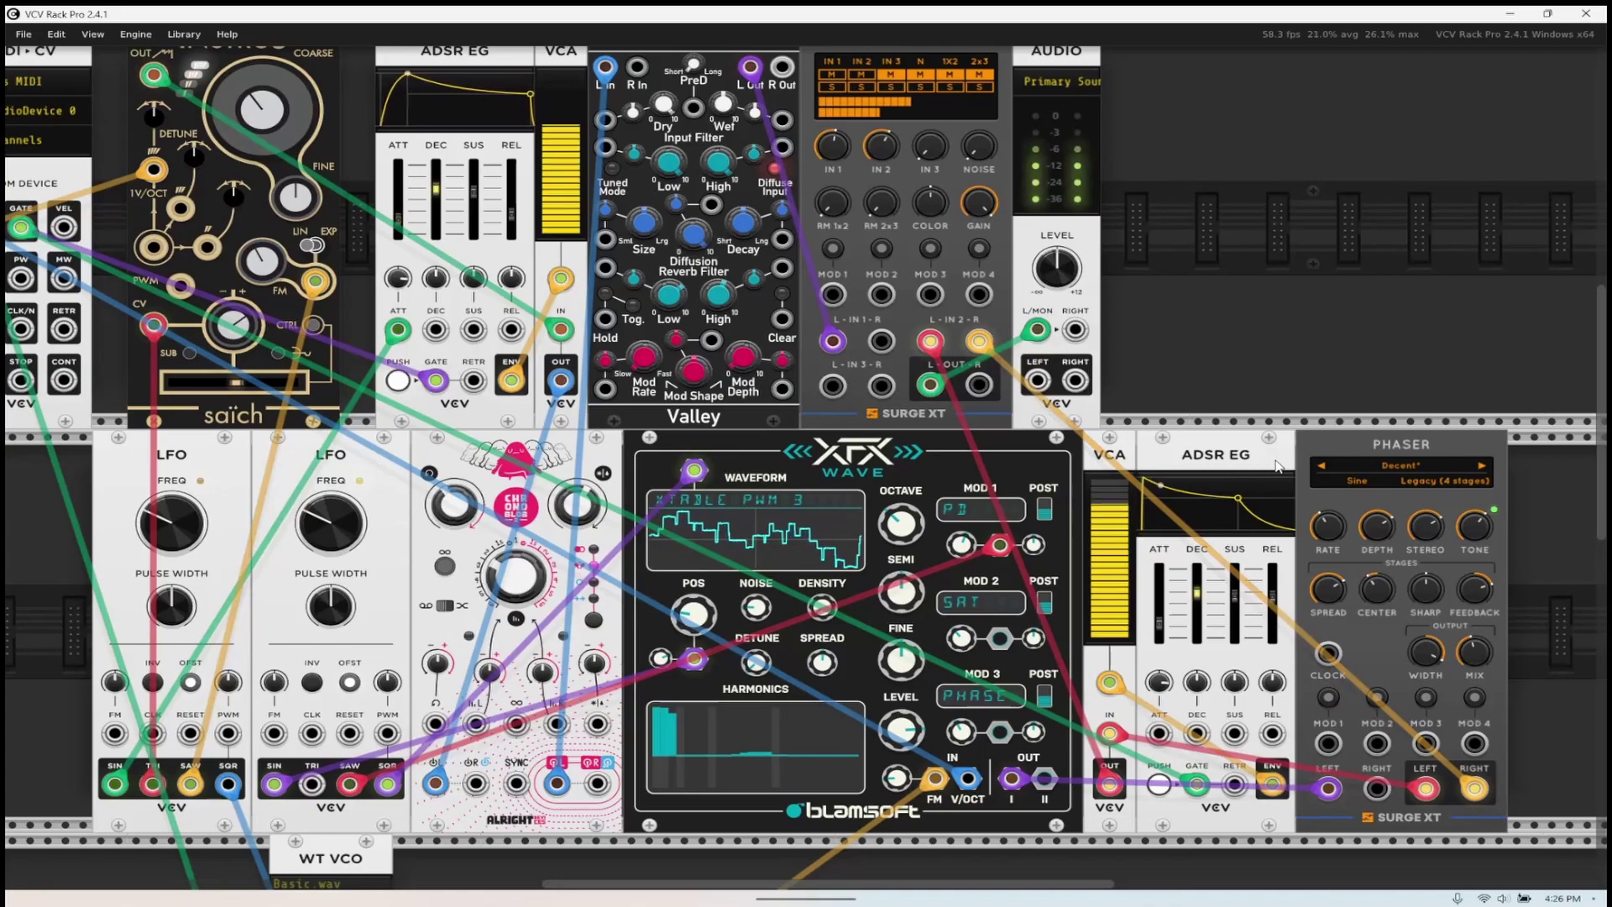
pyautogui.moveTo(979, 385); pyautogui.dragTo(1075, 330)
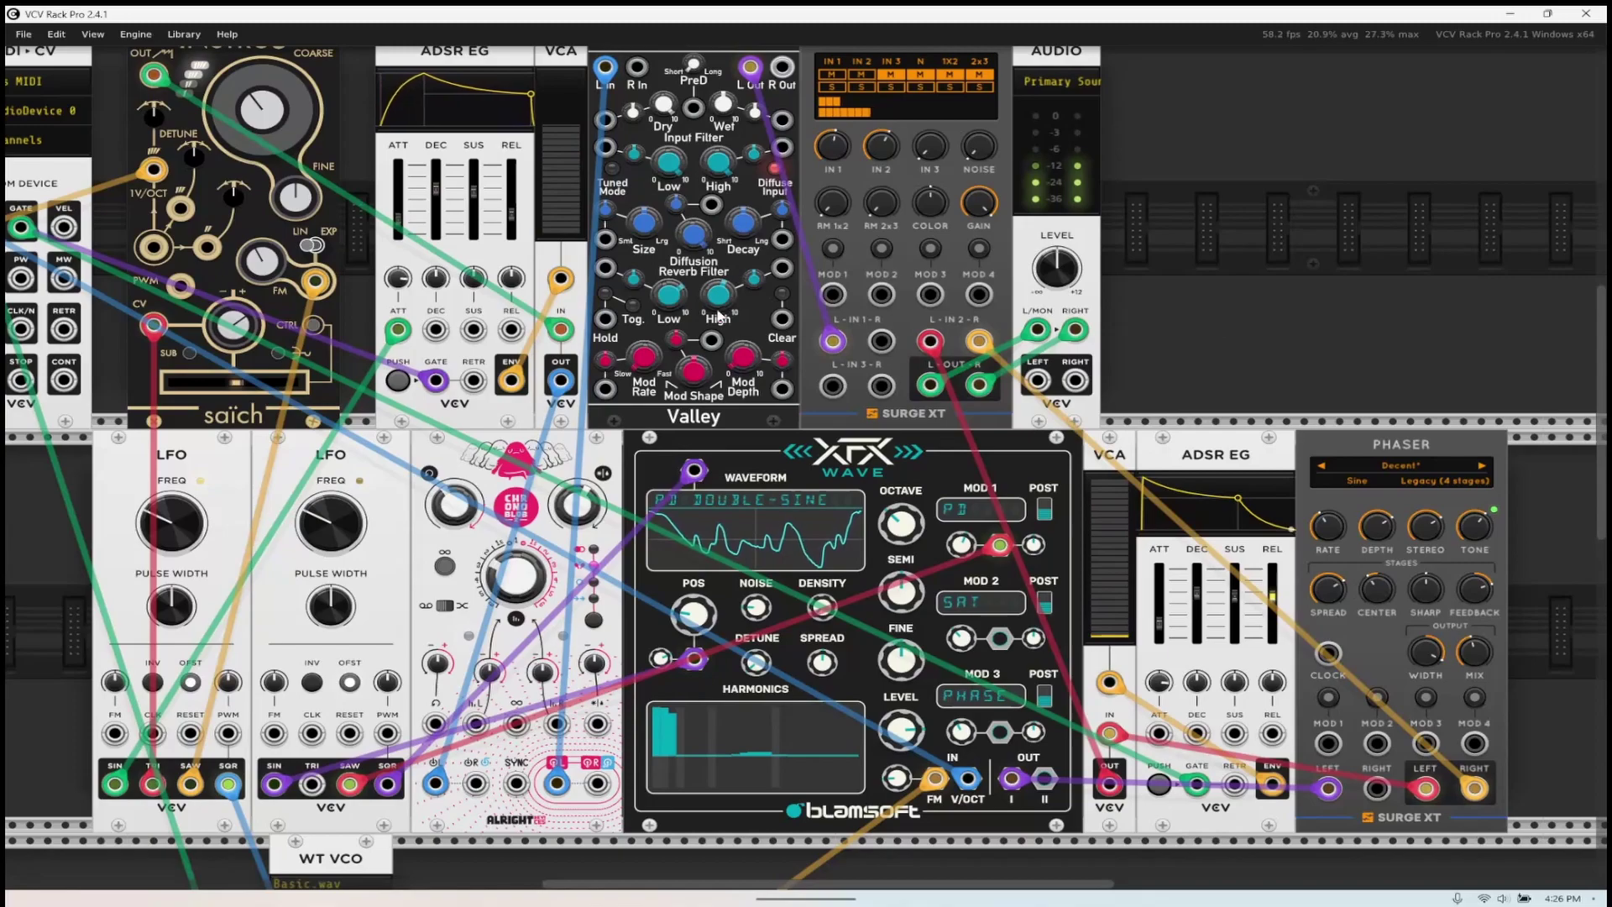
pyautogui.moveTo(781, 69); pyautogui.dragTo(881, 340)
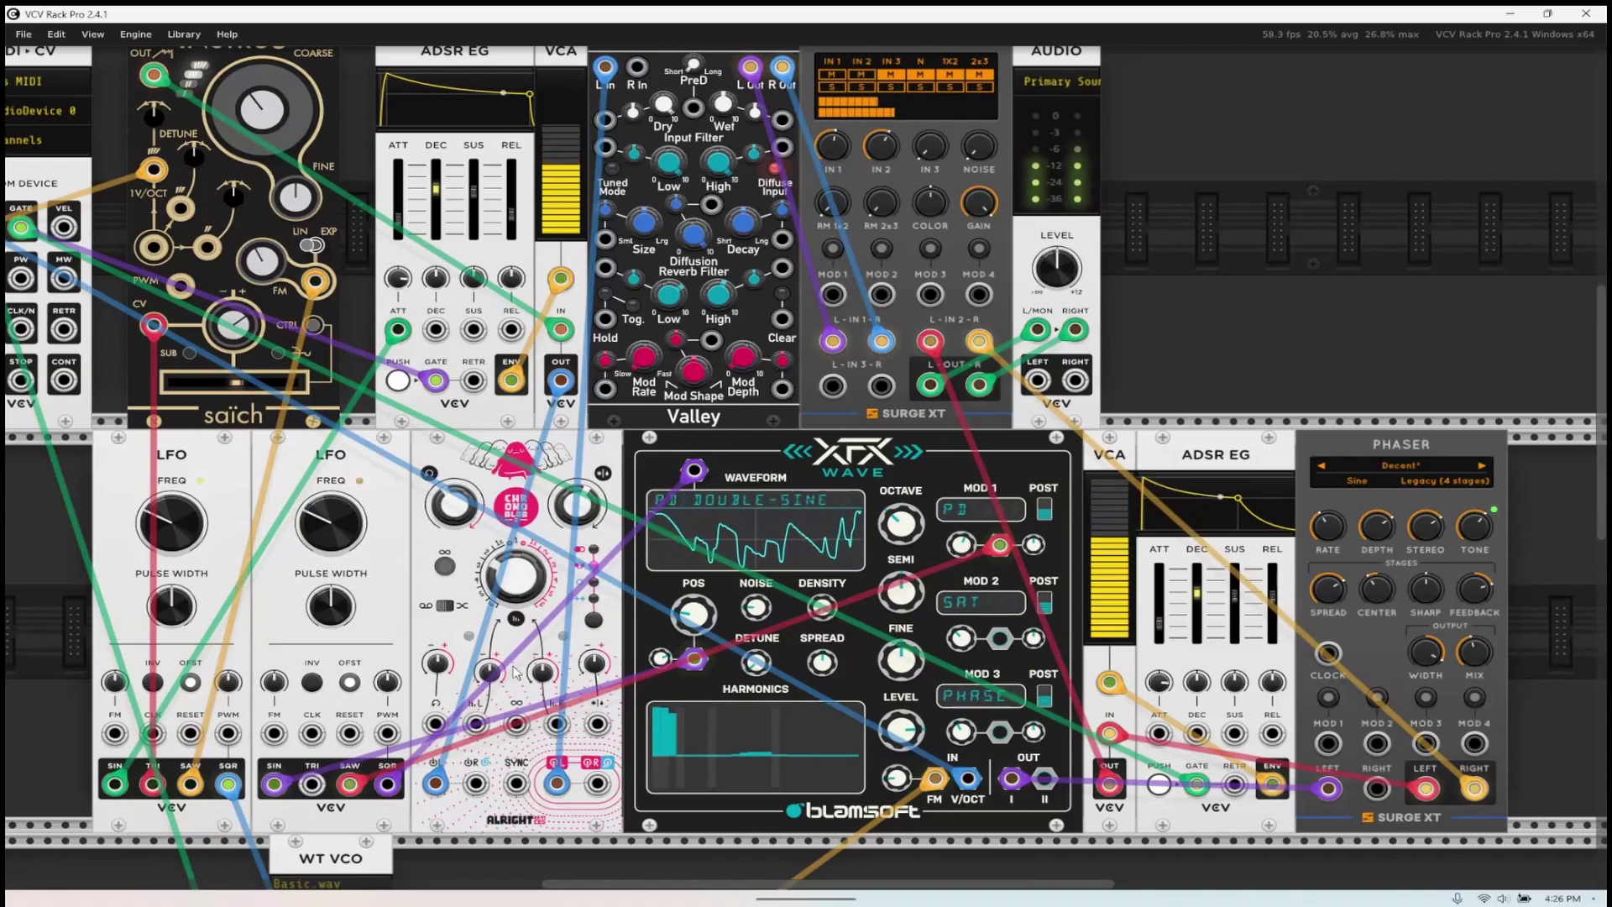
pyautogui.moveTo(597, 783); pyautogui.dragTo(640, 70)
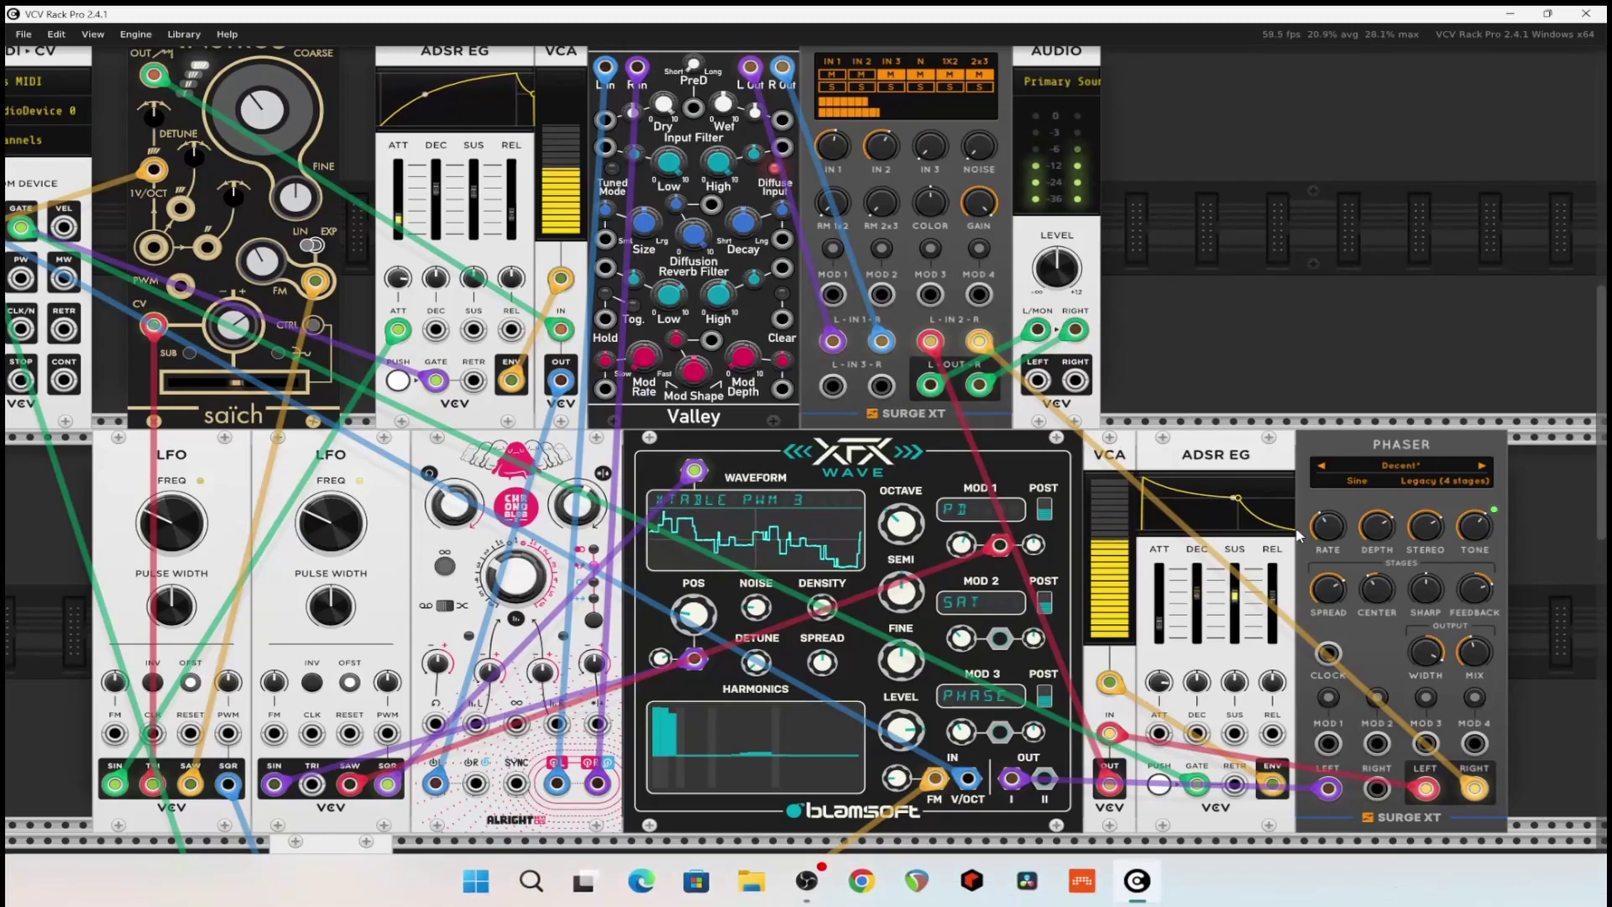
# - Fine-tune the Phaser's sharpness and center and lower its output mix
pyautogui.moveTo(1327, 527)
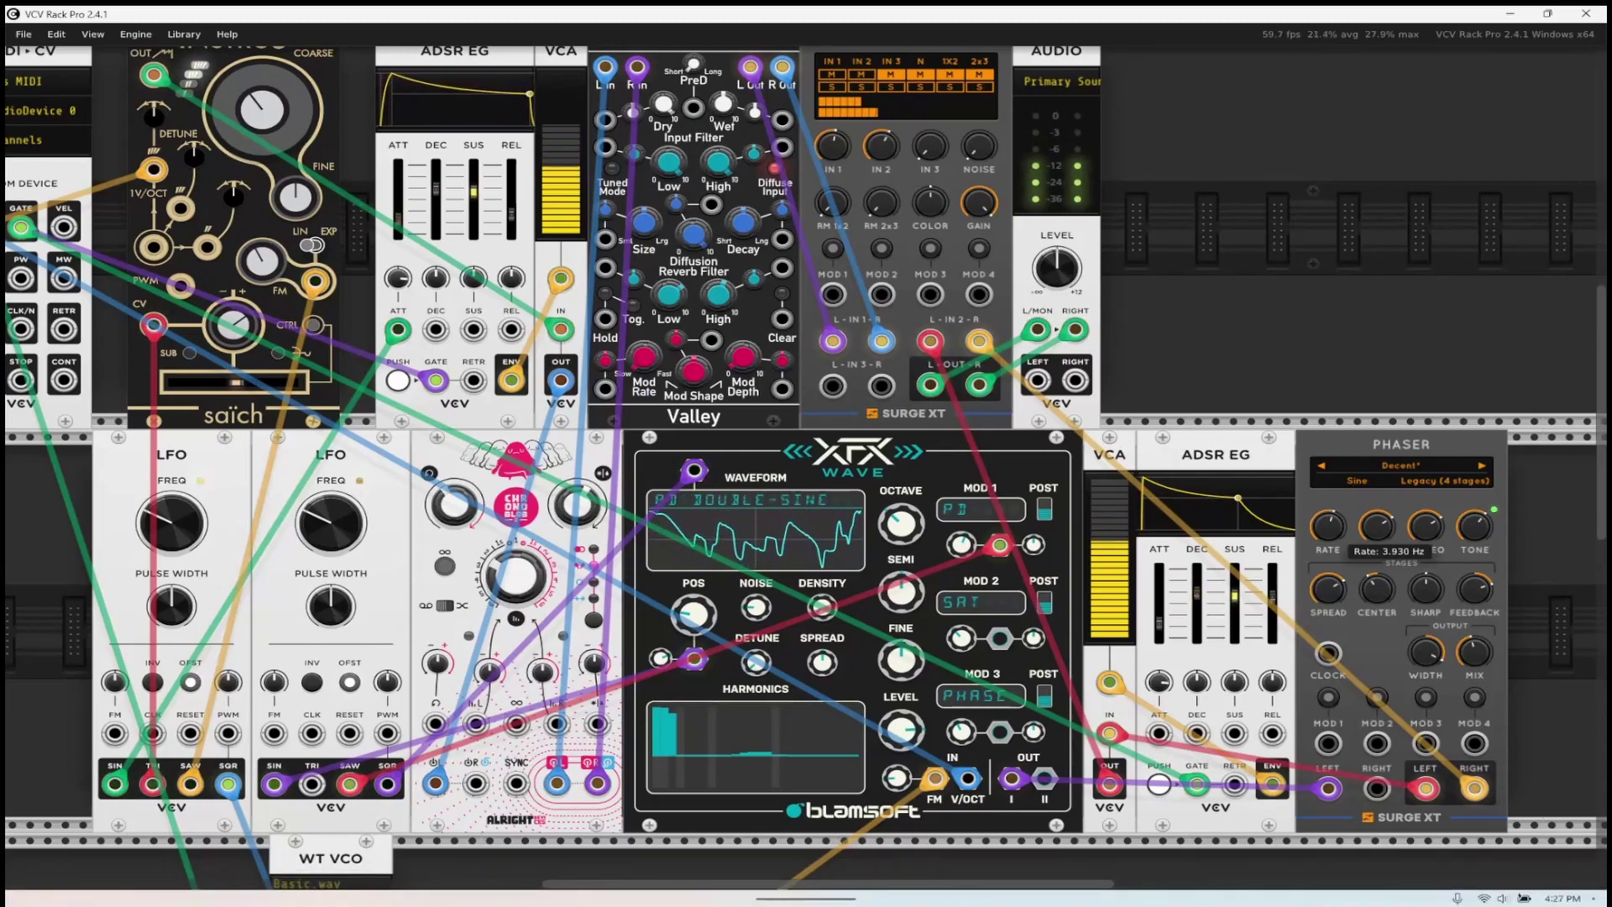
pyautogui.moveTo(1429, 601)
pyautogui.moveTo(1373, 601)
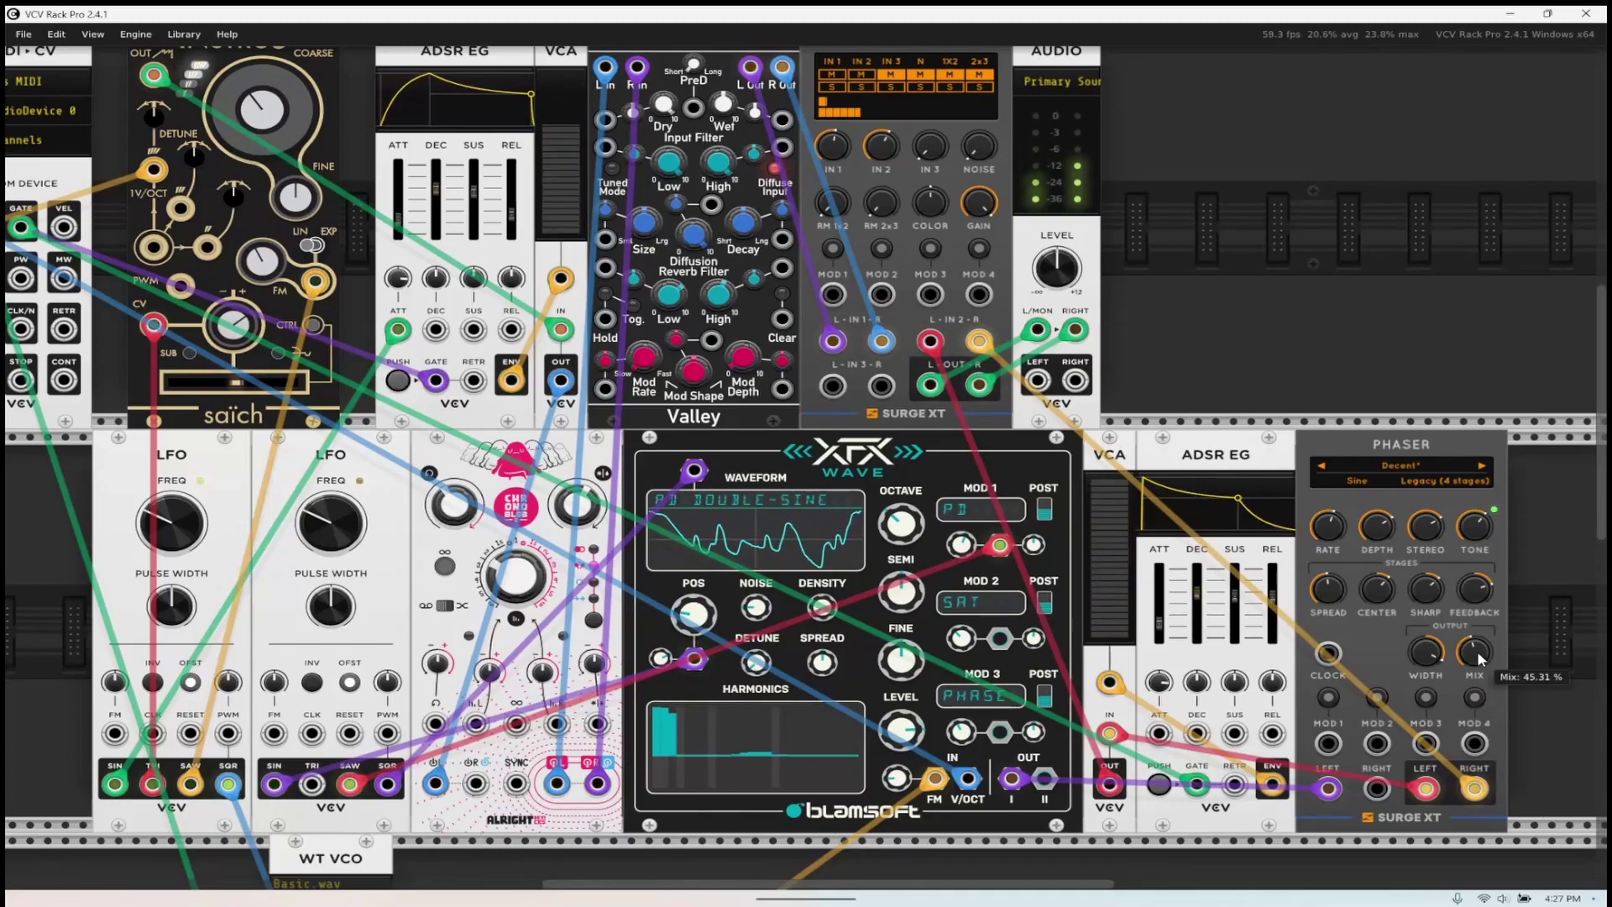
pyautogui.moveTo(1474, 651); pyautogui.dragTo(1474, 663)
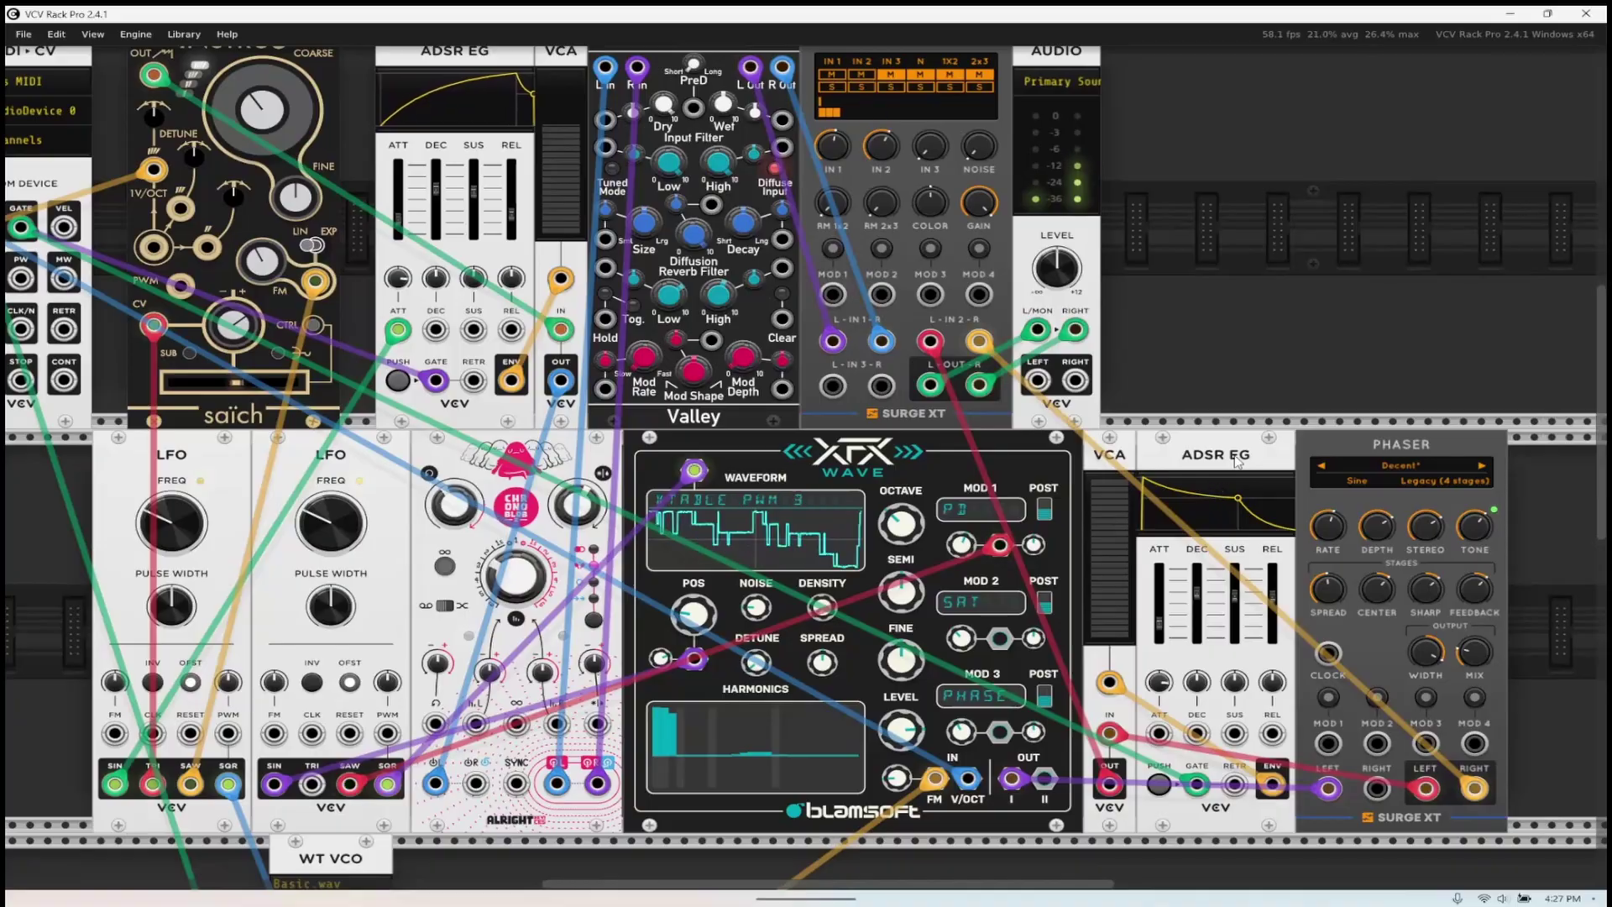
# - Add the Squinky Labs Booty Shifter from the Effect modules between the lower ADSR EG and the Phaser
pyautogui.rightClick(1236, 364)
pyautogui.scroll(-1, 1112, 351)
pyautogui.scroll(-5, 1113, 351)
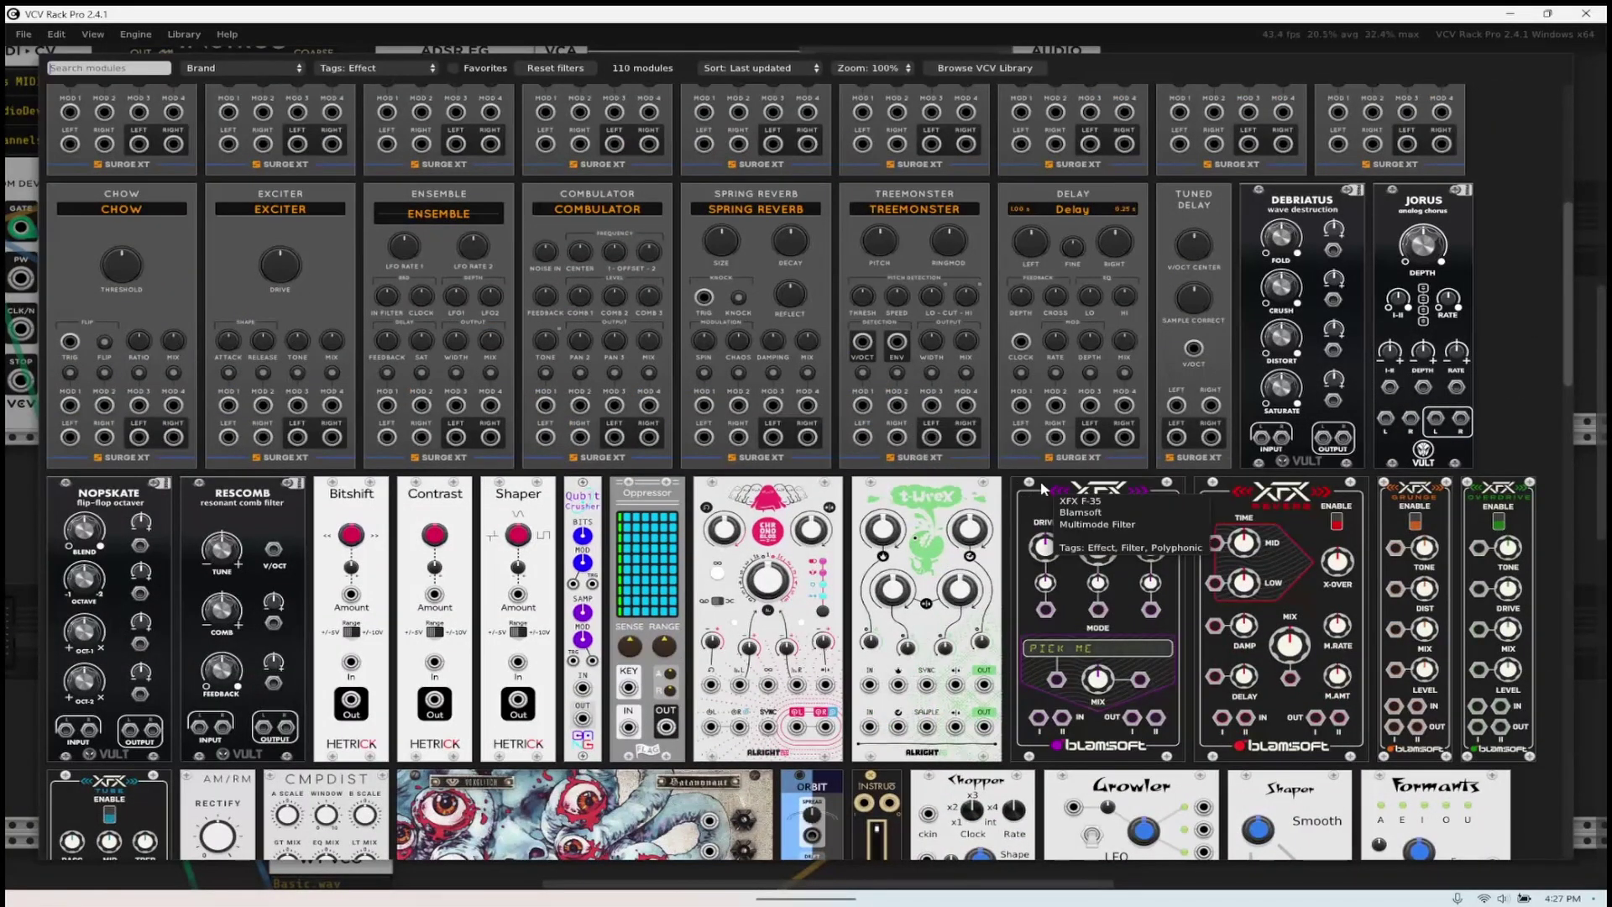
pyautogui.scroll(-3, 1028, 476)
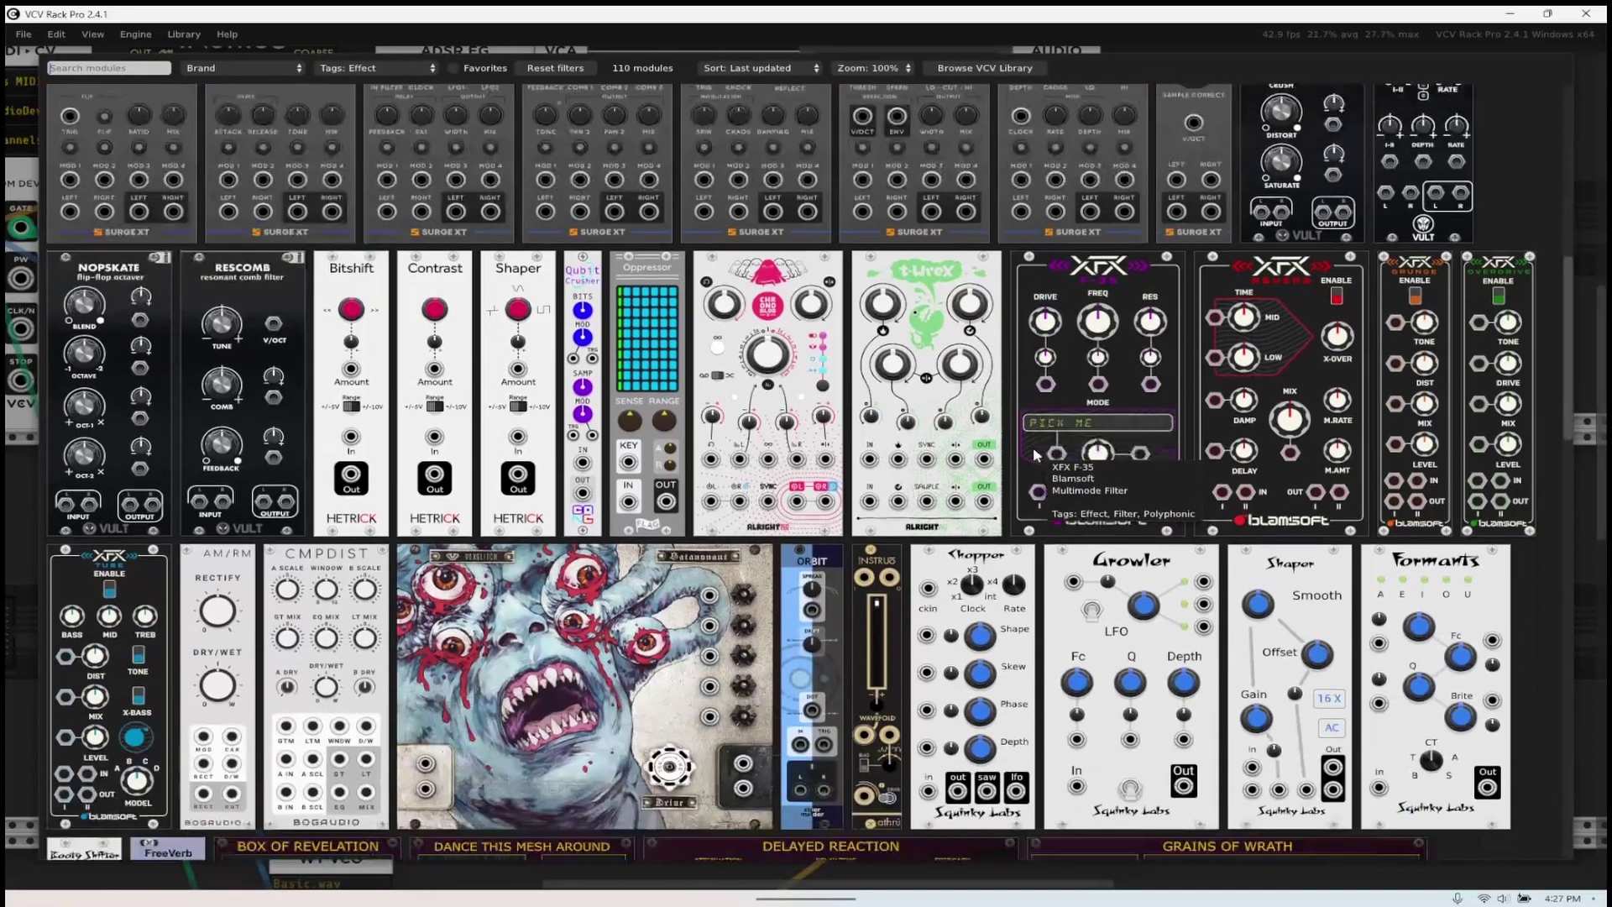
pyautogui.scroll(-7, 1022, 448)
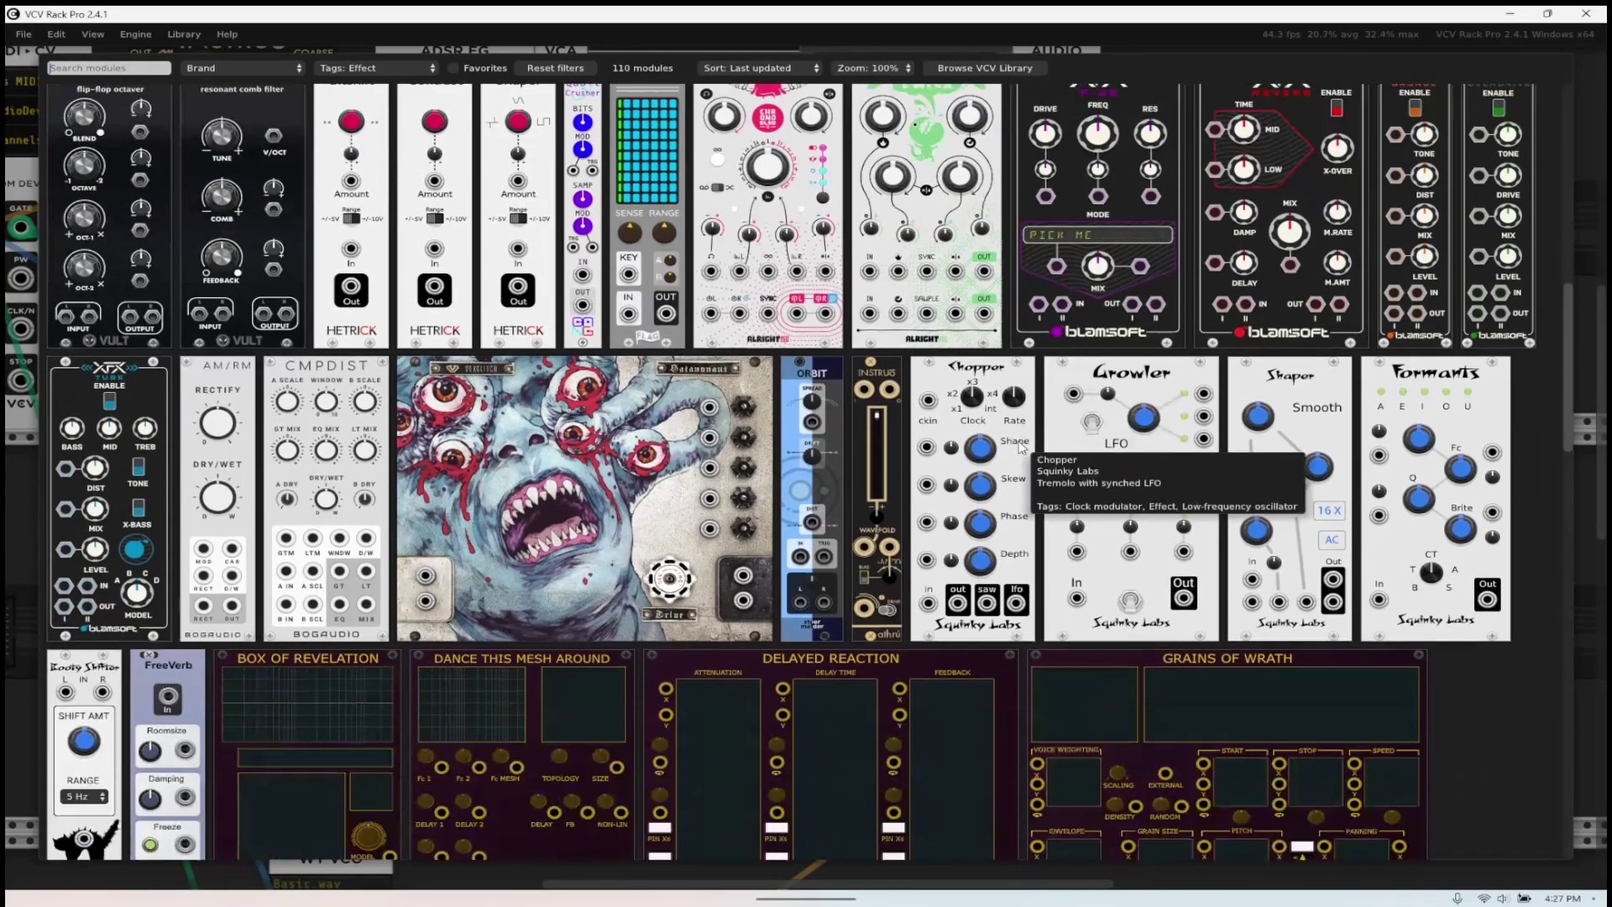
pyautogui.scroll(-9, 1022, 445)
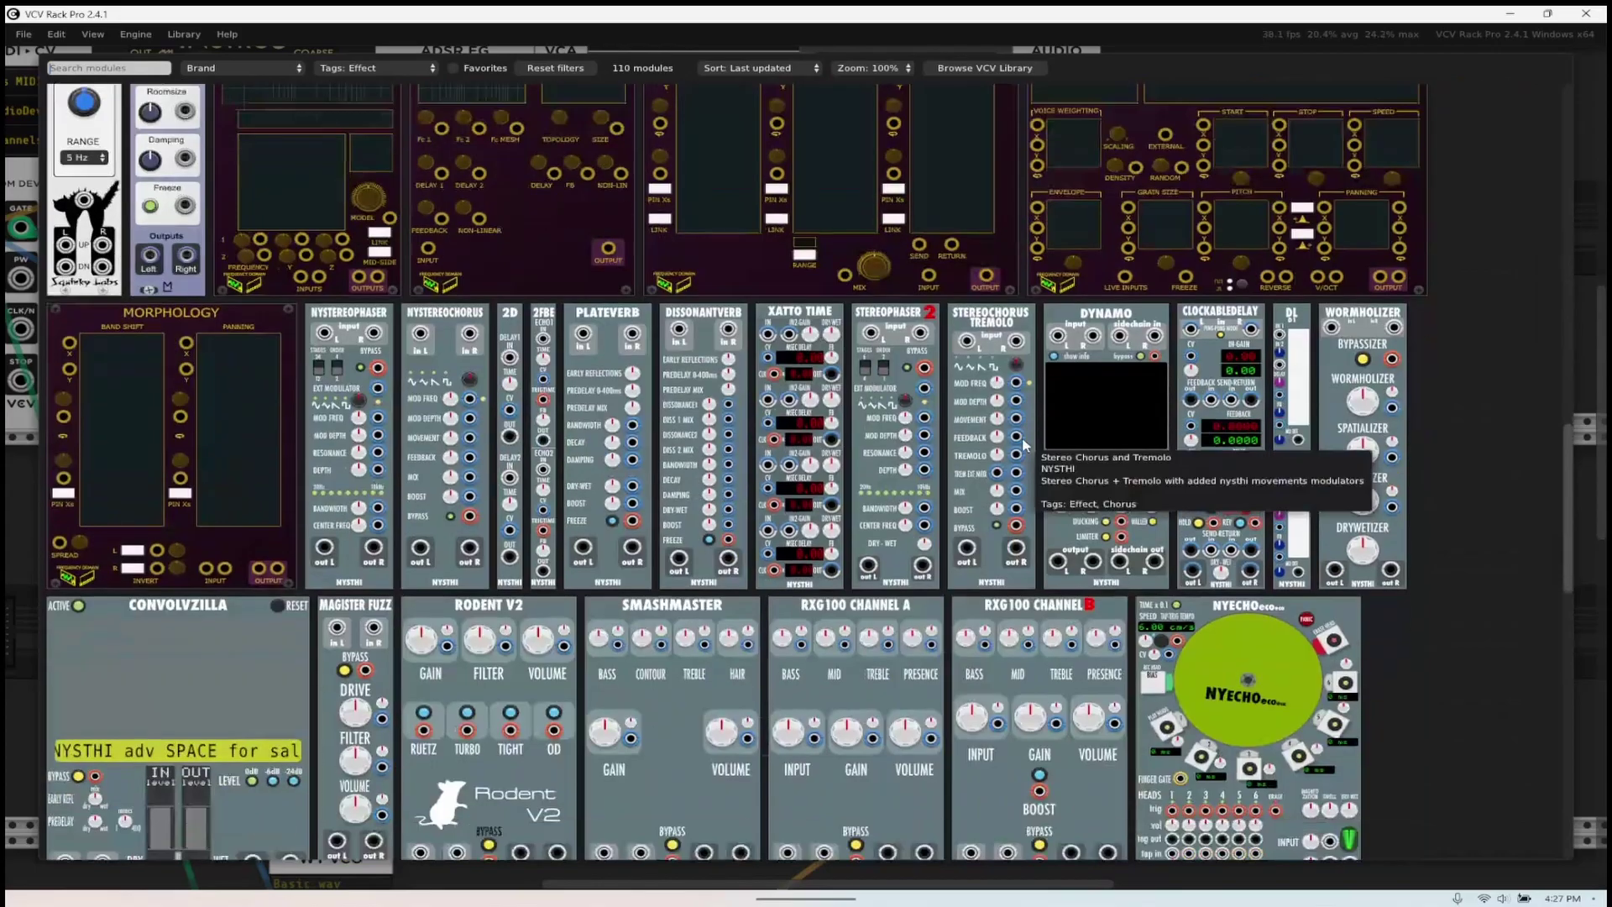
pyautogui.scroll(8, 1005, 424)
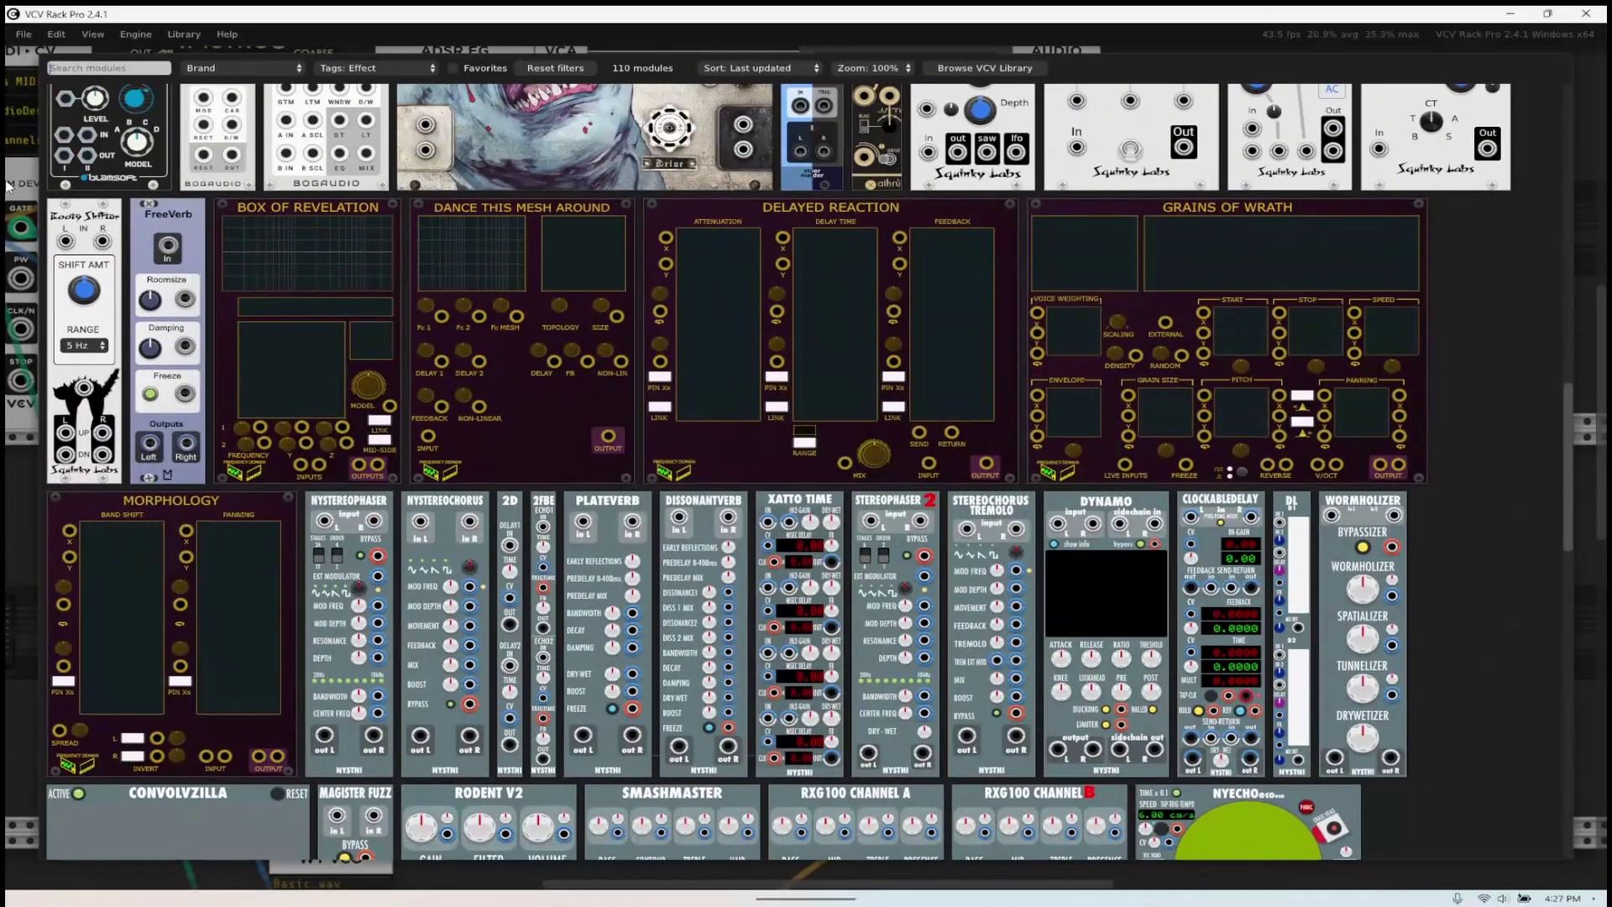
pyautogui.moveTo(83, 252); pyautogui.dragTo(1248, 491)
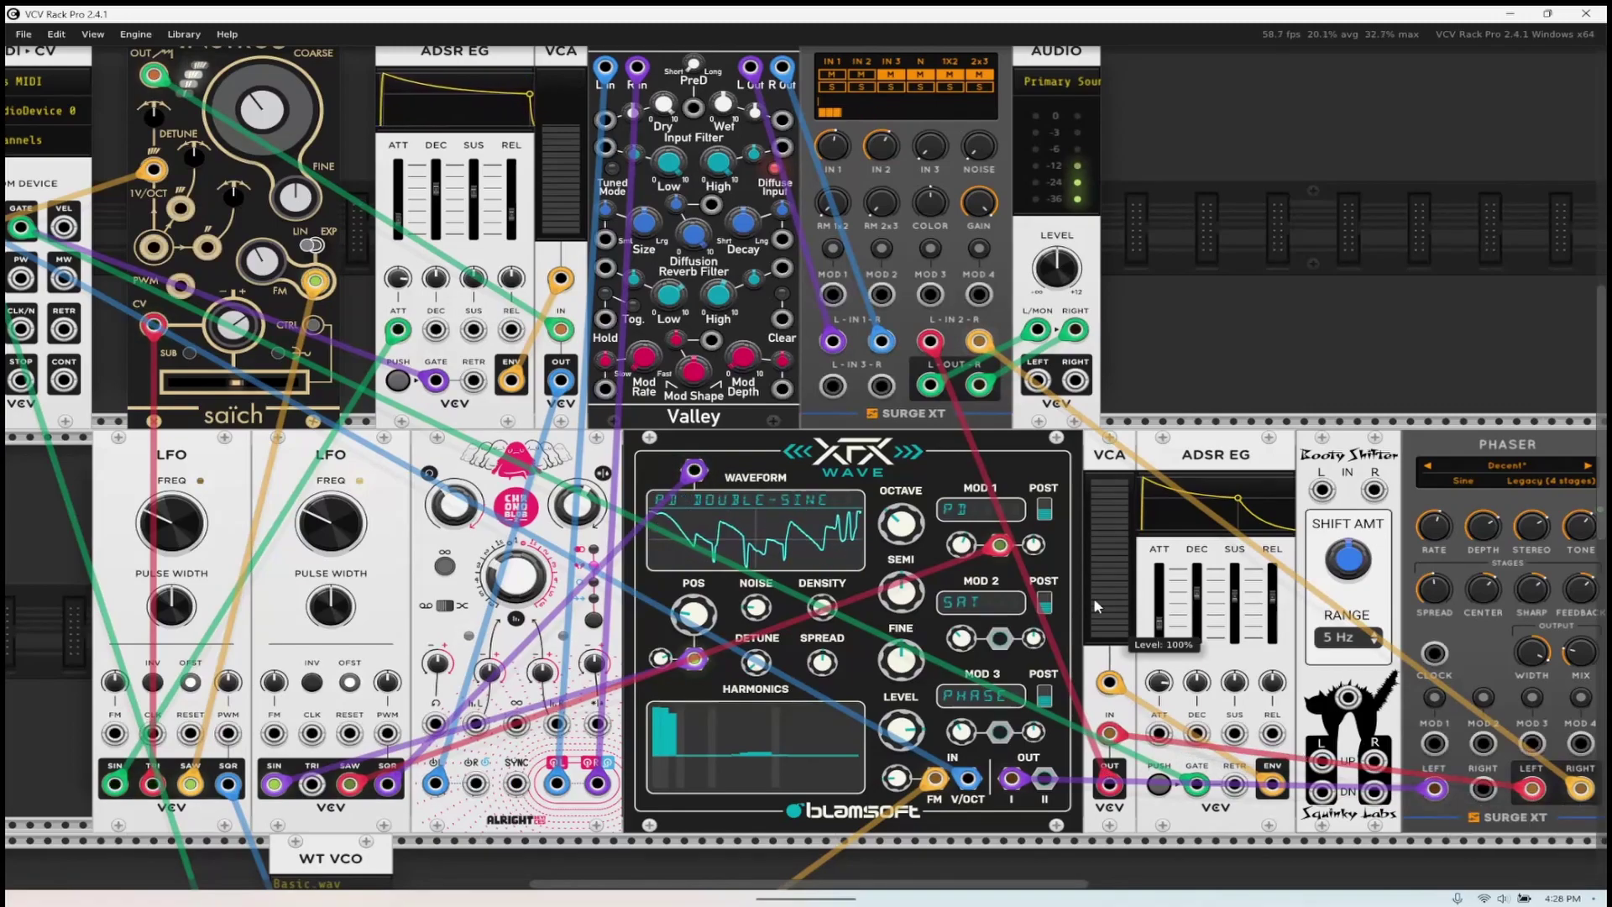
# - Rewire the XFX Wave into the VCA, the VCA's output into the Phaser, and the Phaser's left output into mixer input 2
pyautogui.moveTo(930, 340); pyautogui.dragTo(1052, 344)
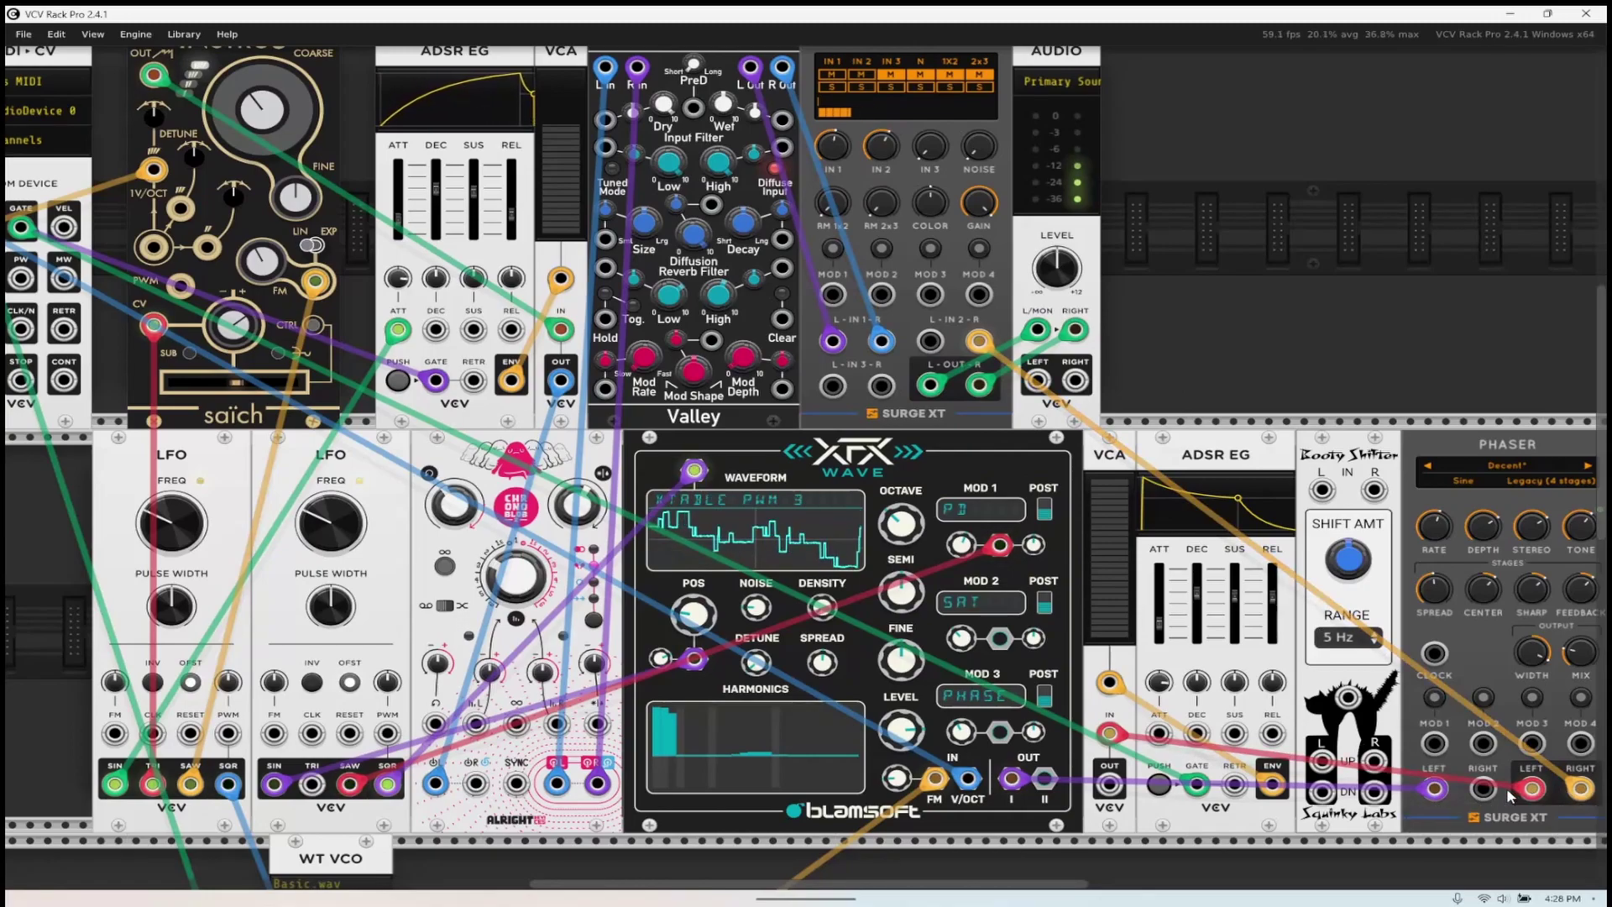
pyautogui.moveTo(1532, 789); pyautogui.dragTo(1083, 795)
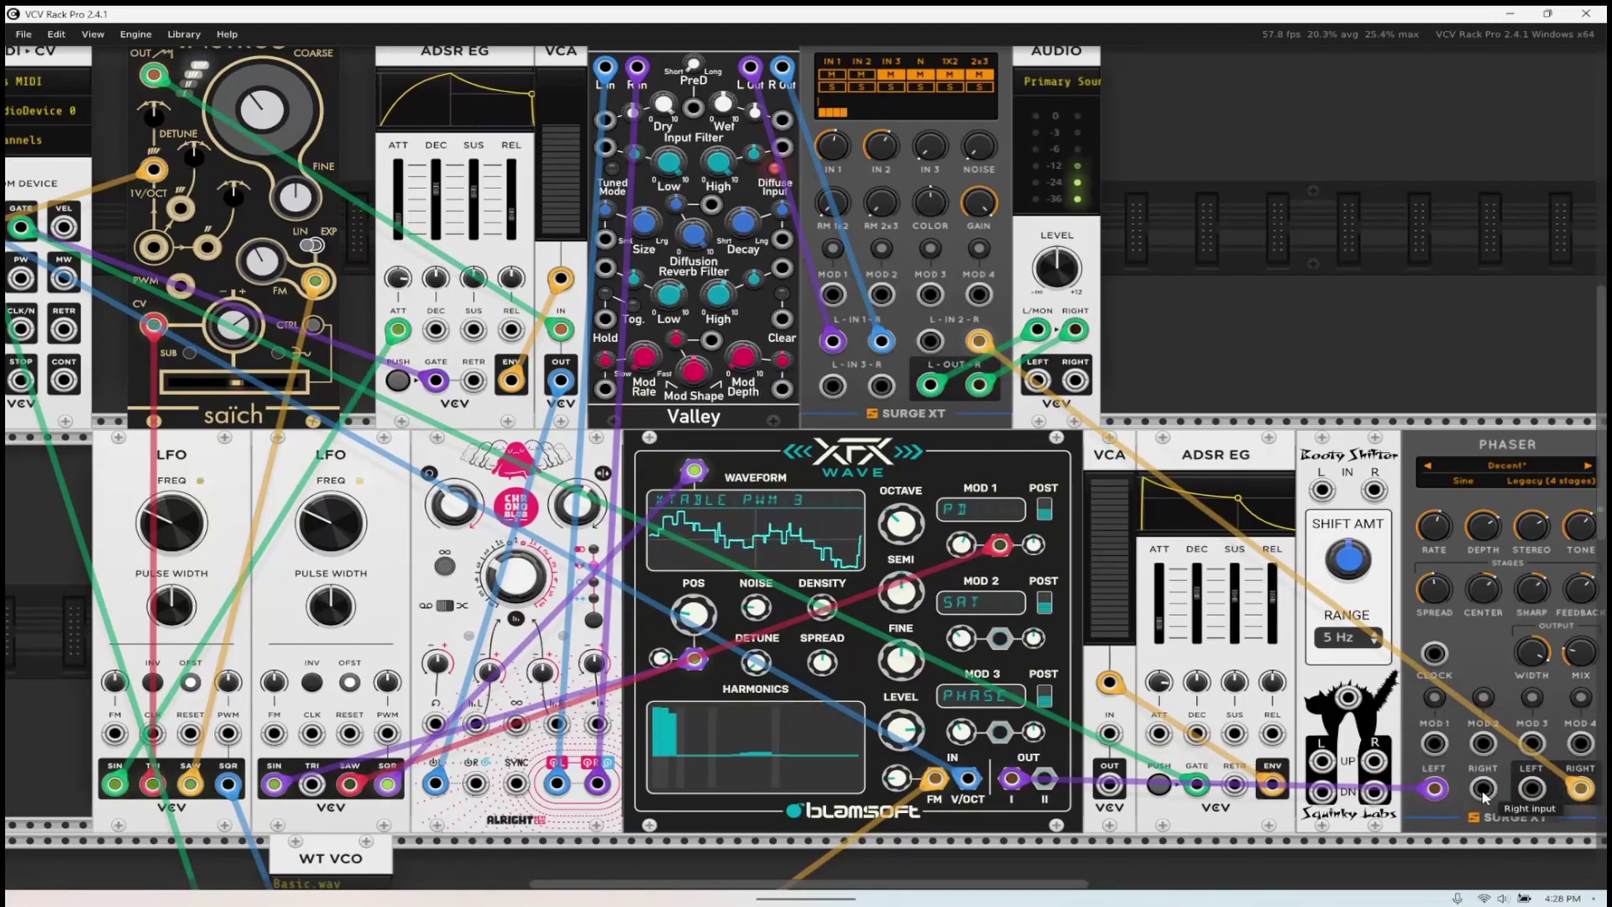
pyautogui.moveTo(1532, 788); pyautogui.dragTo(1218, 768)
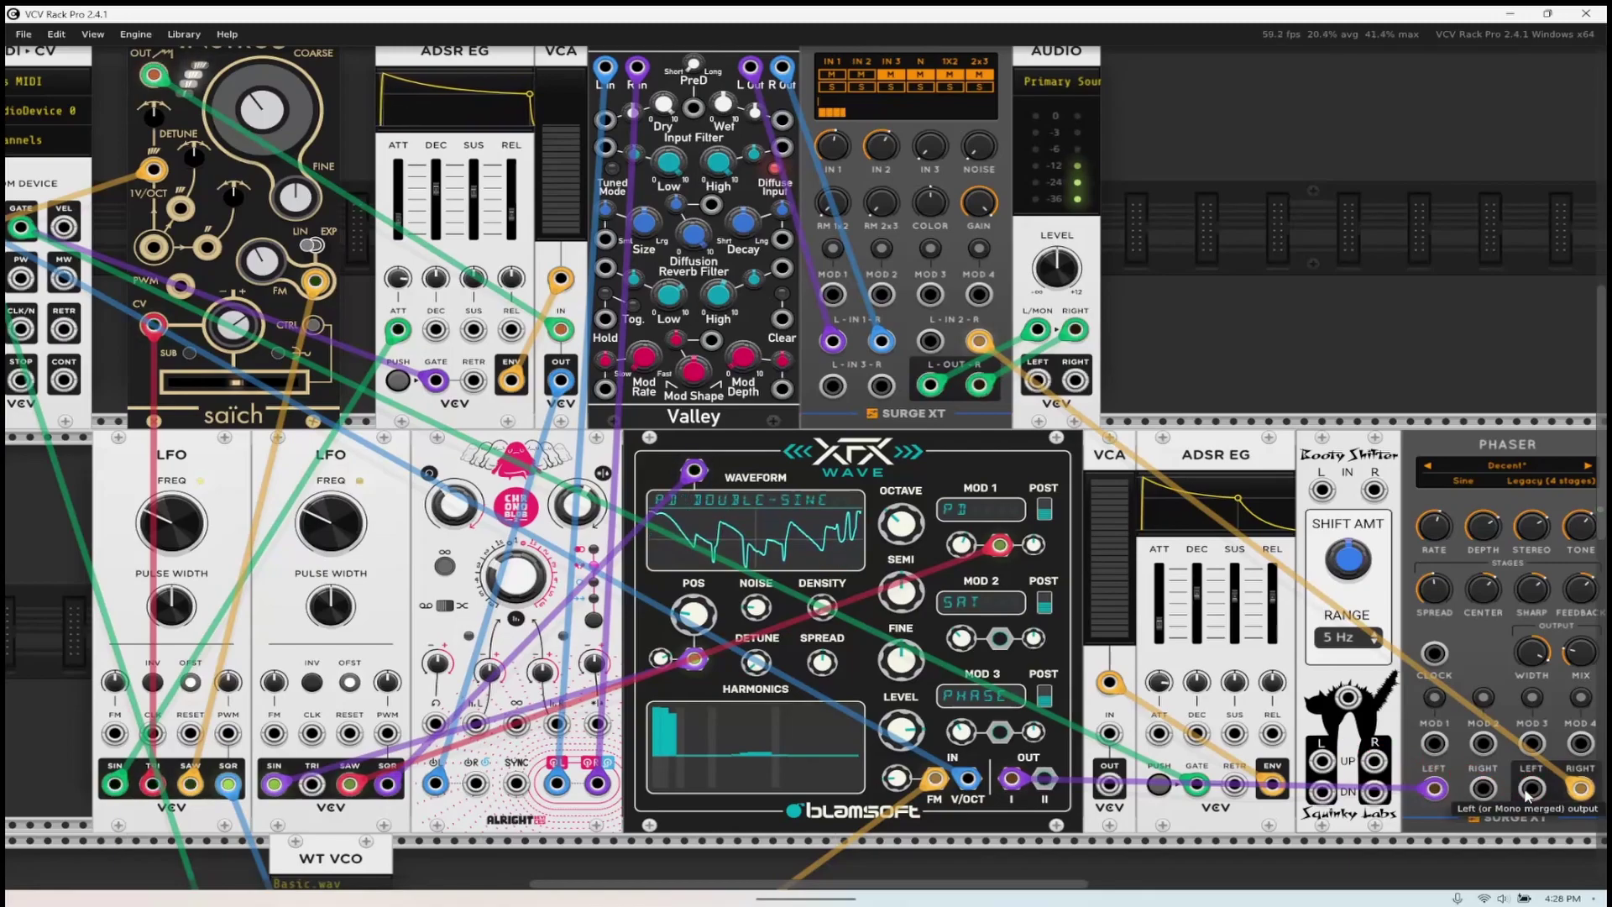
pyautogui.moveTo(1434, 788)
pyautogui.mouseDown()
pyautogui.moveTo(1192, 782)
pyautogui.moveTo(1109, 733)
pyautogui.moveTo(1335, 785)
pyautogui.moveTo(1537, 785)
pyautogui.moveTo(1434, 787)
pyautogui.mouseUp()
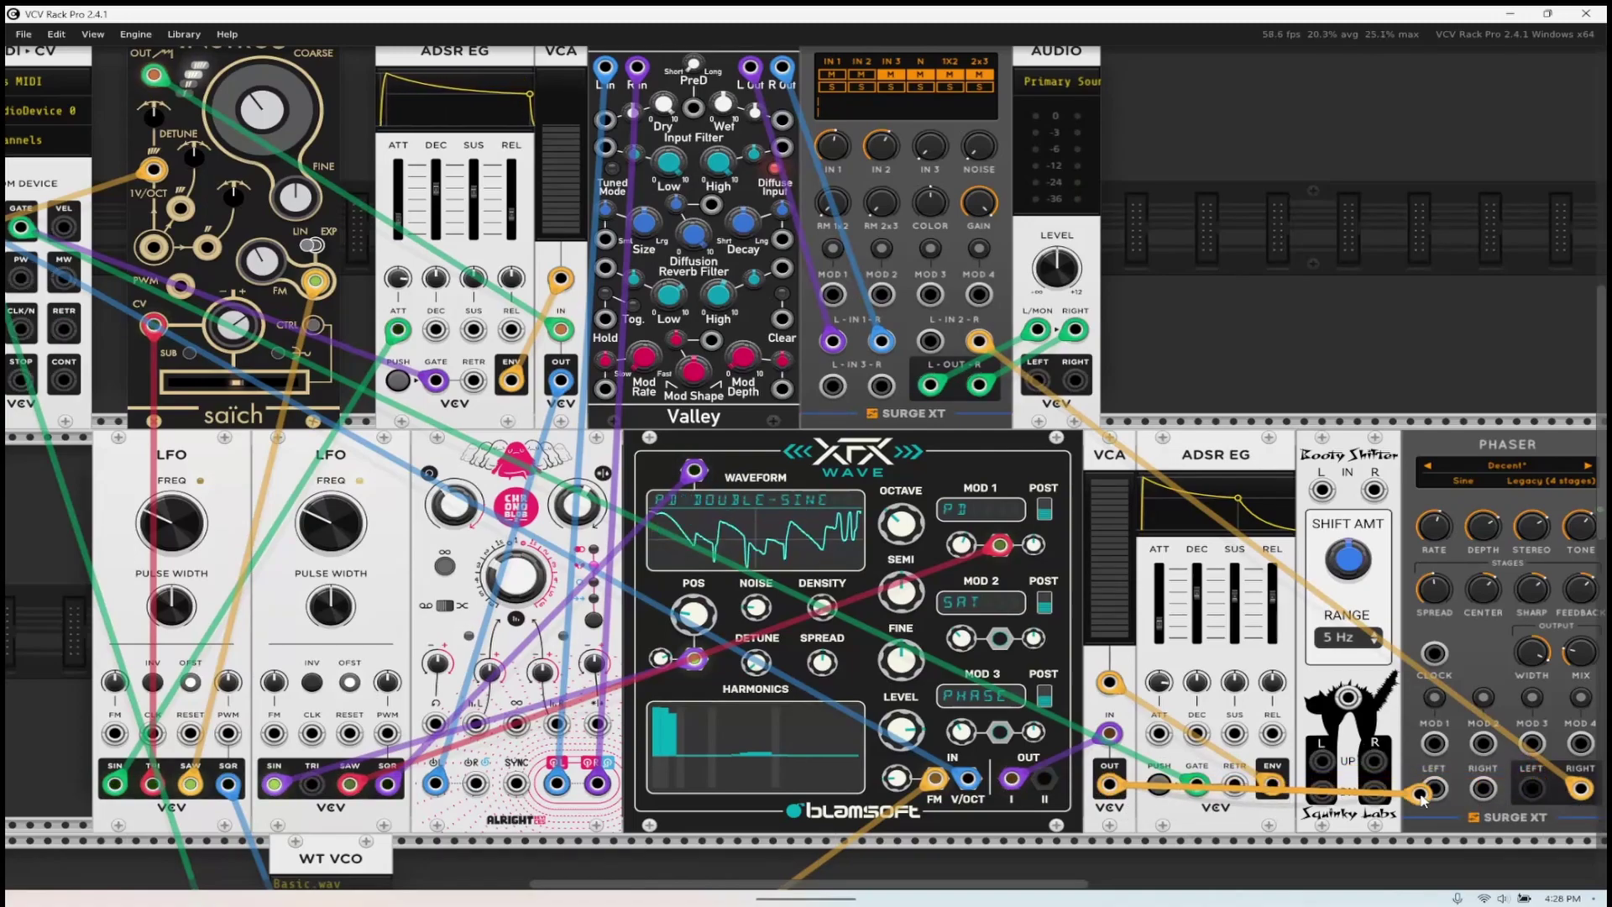
pyautogui.moveTo(1109, 783); pyautogui.dragTo(930, 340)
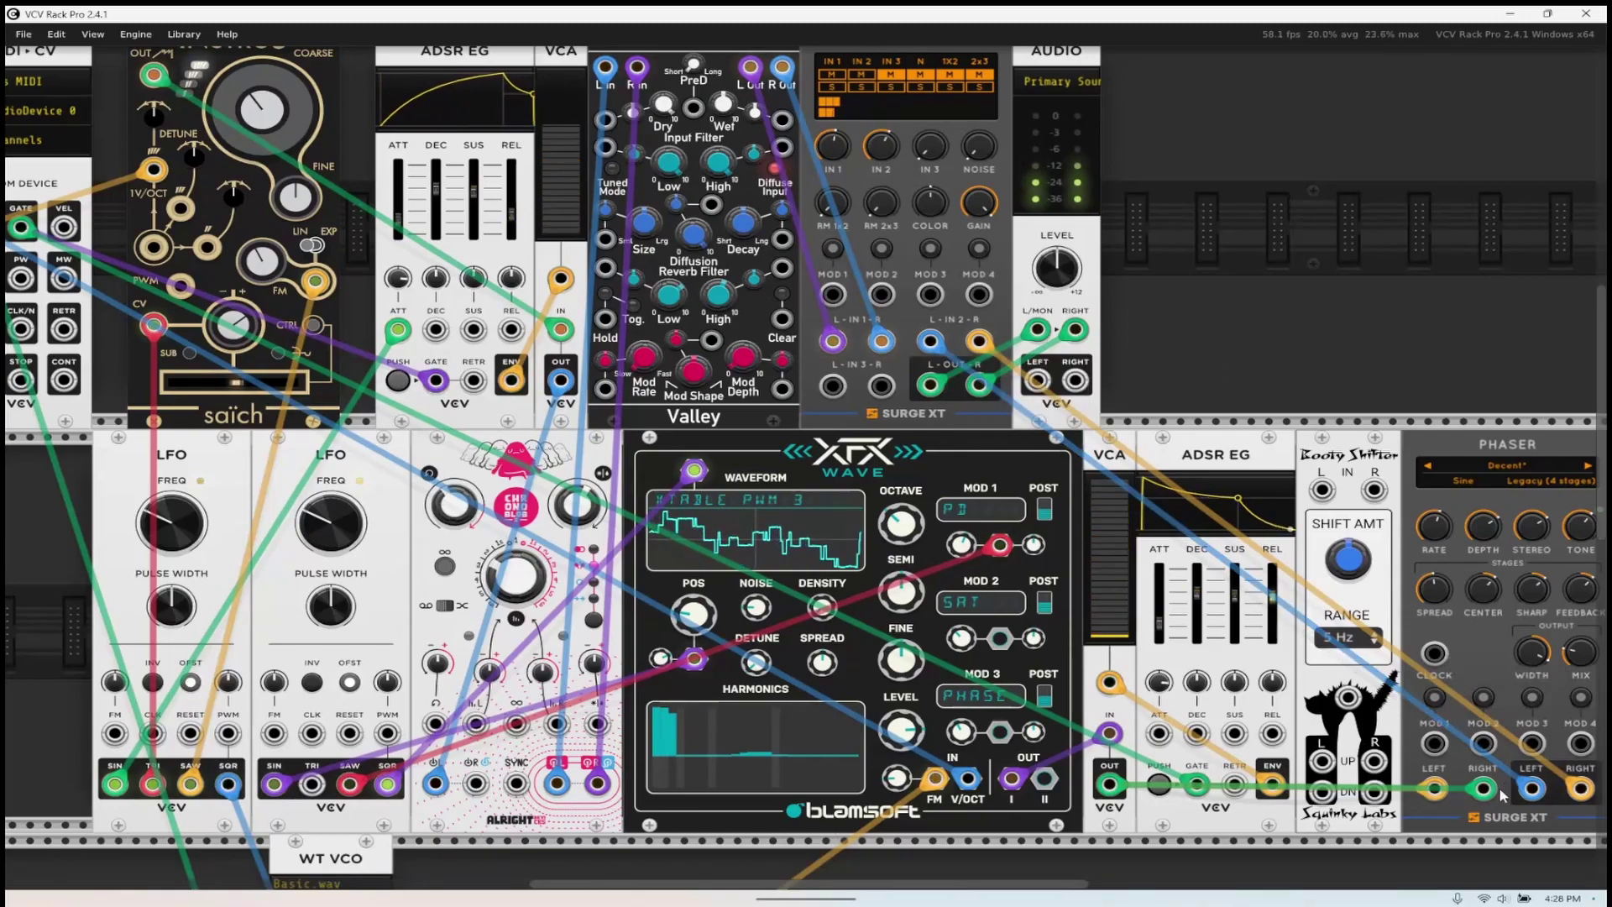
# - Route the VCA's output into the Booty Shifter's left input and its down-shifted left and right outputs into the Phaser's inputs
pyautogui.moveTo(1485, 791)
pyautogui.moveTo(1486, 790); pyautogui.dragTo(1321, 489)
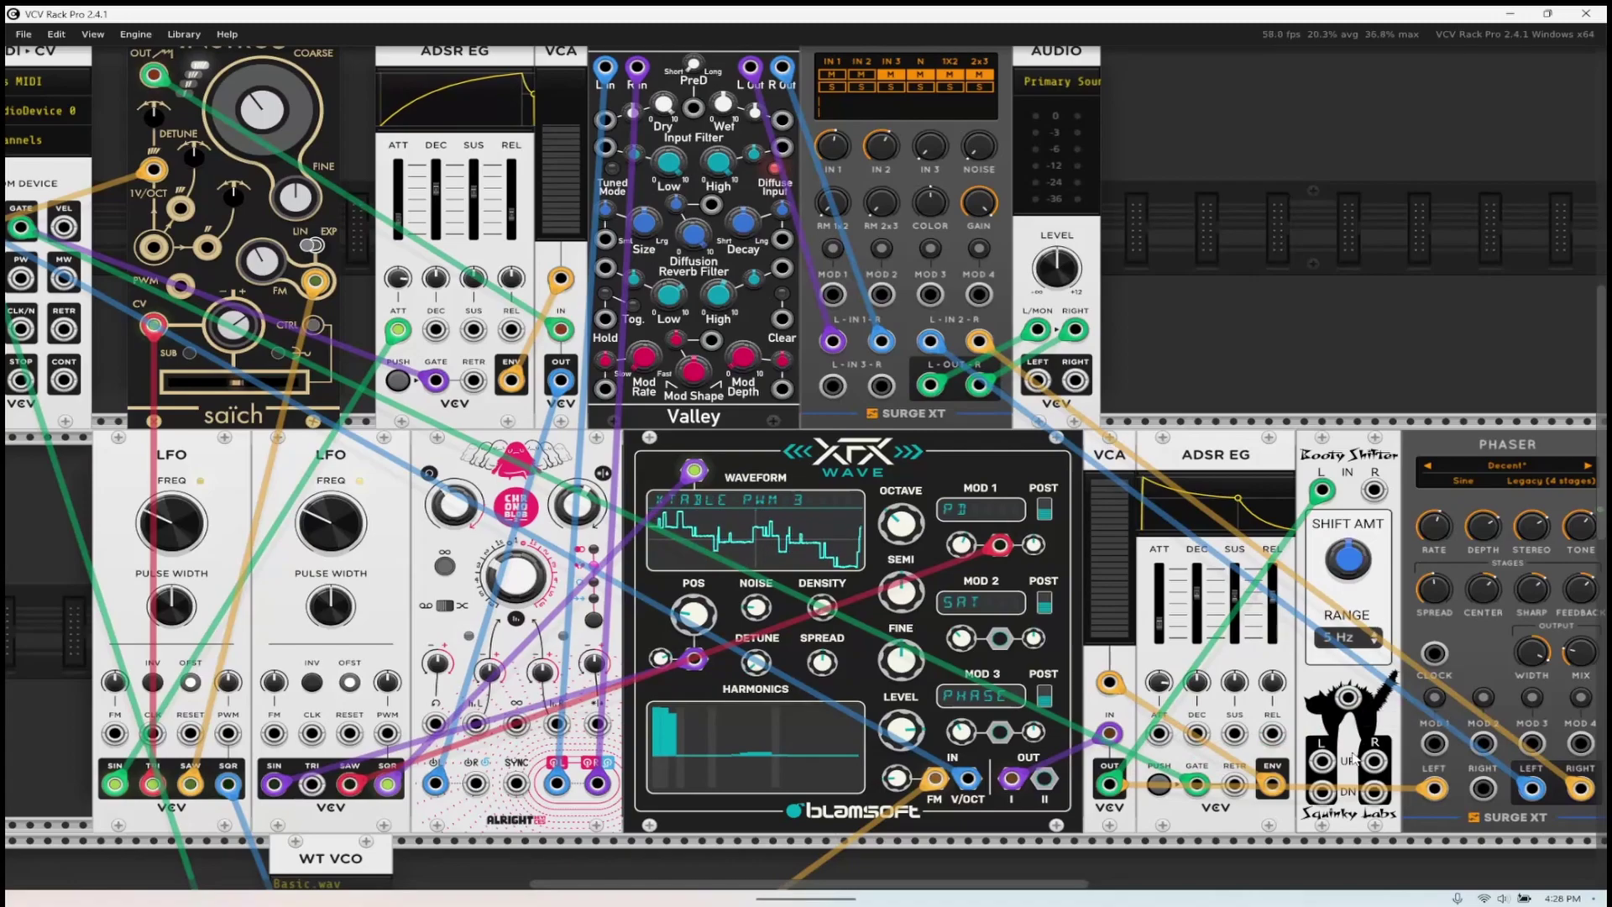
pyautogui.moveTo(1326, 789); pyautogui.dragTo(1484, 789)
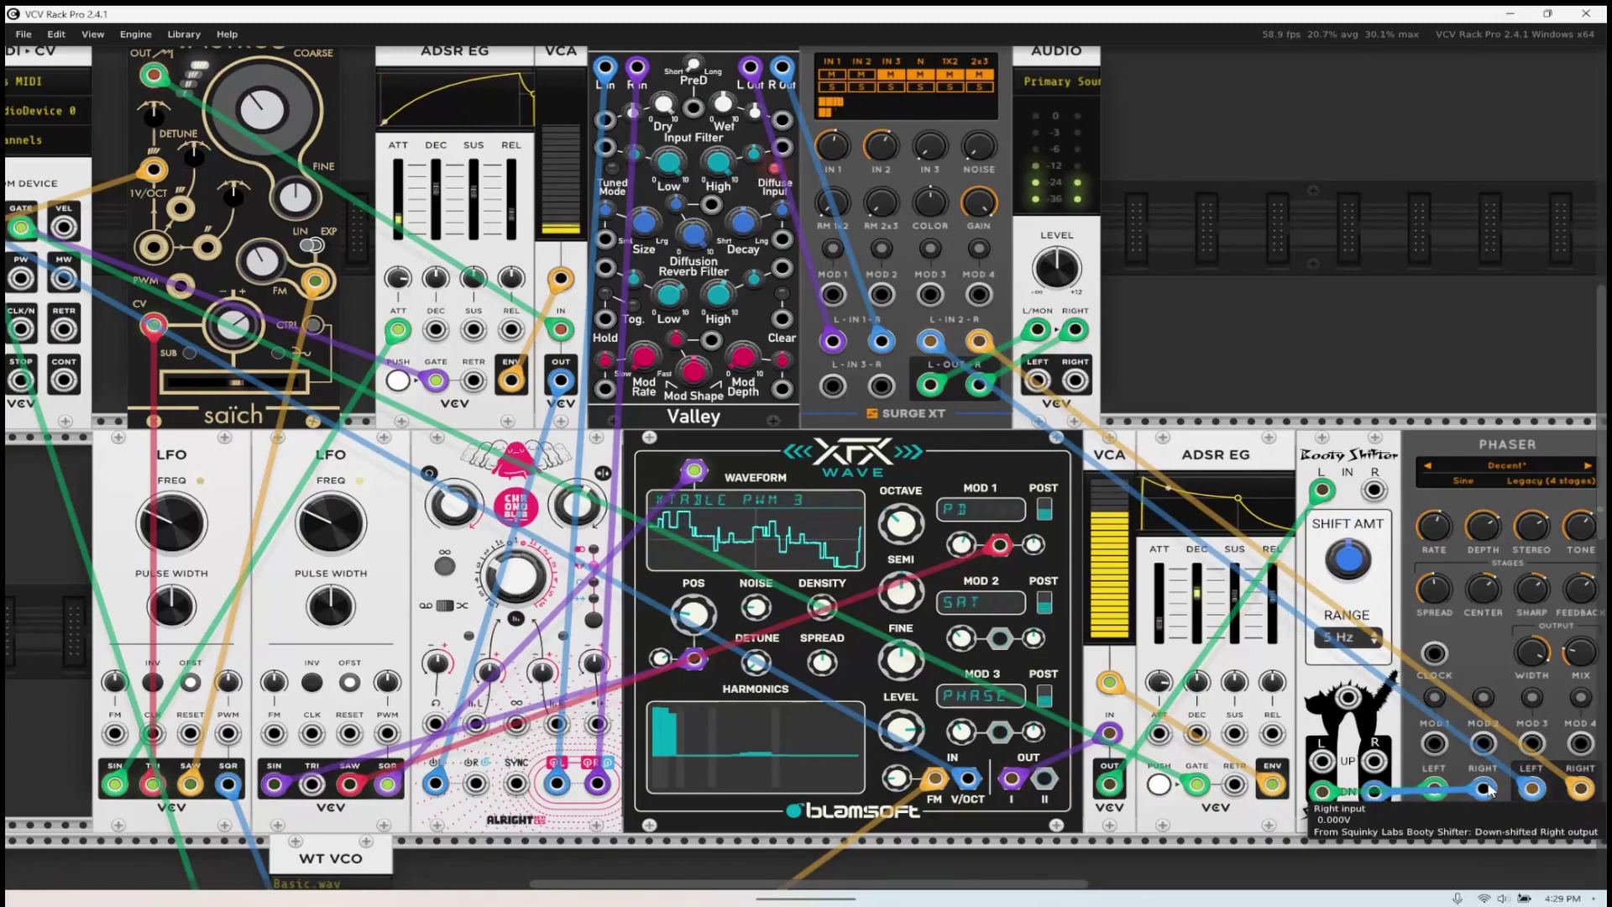
# - Set the Booty Shifter's shift amount to about -1.46 and its range to 500 Hz
pyautogui.moveTo(1333, 573)
pyautogui.mouseDown()
pyautogui.moveTo(1334, 529)
pyautogui.moveTo(1346, 566)
pyautogui.mouseUp()
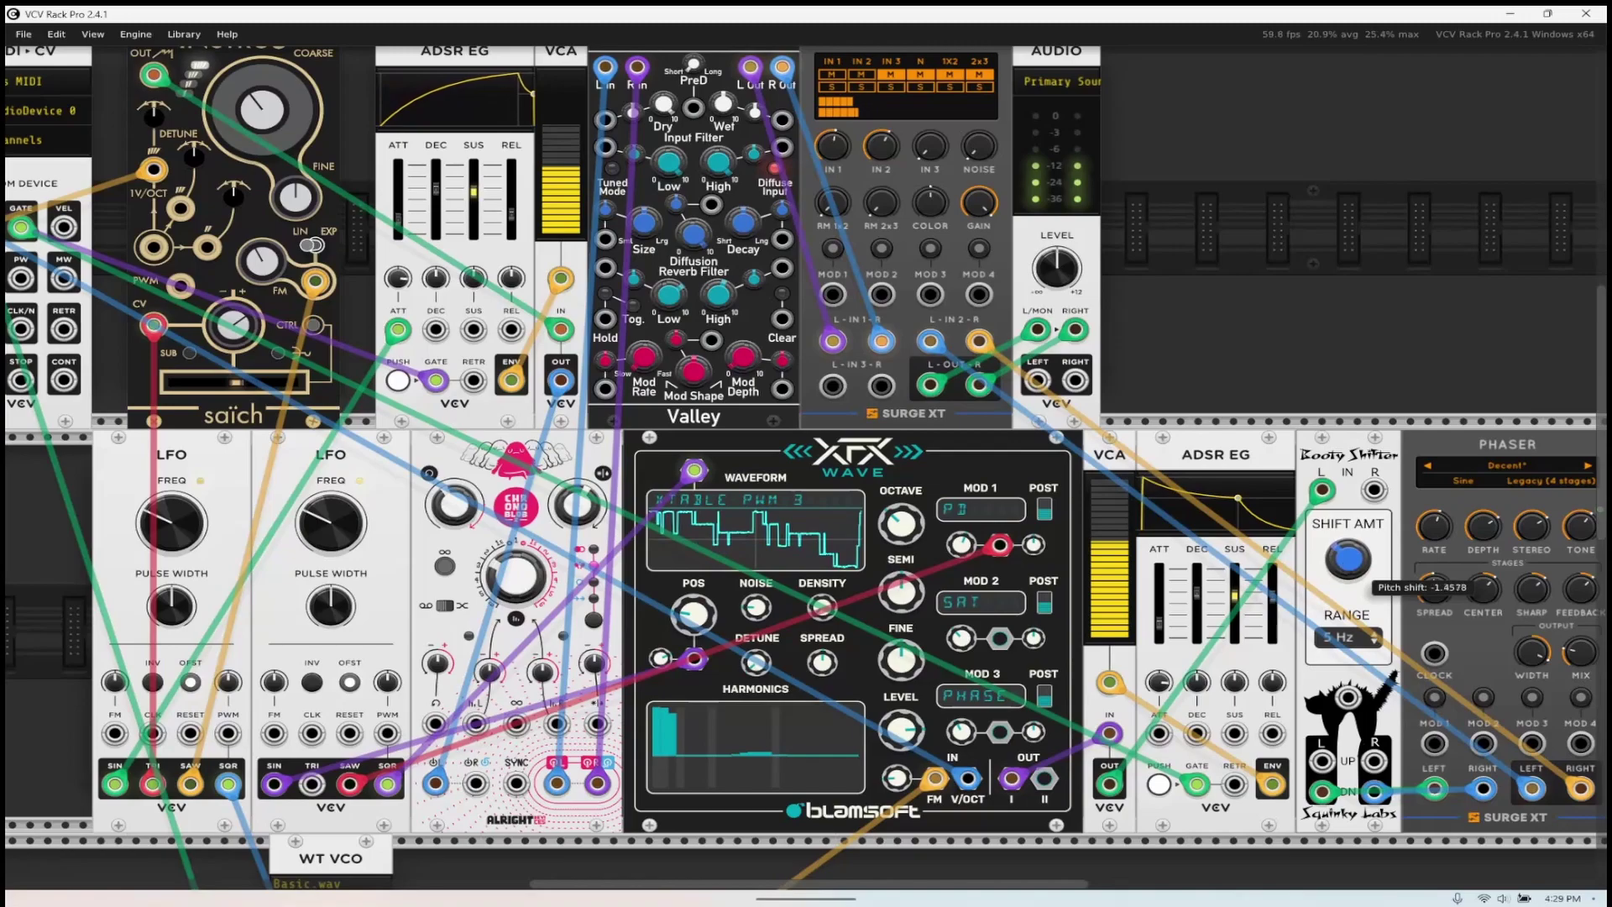
pyautogui.click(1343, 638)
pyautogui.click(1349, 685)
pyautogui.click(1351, 638)
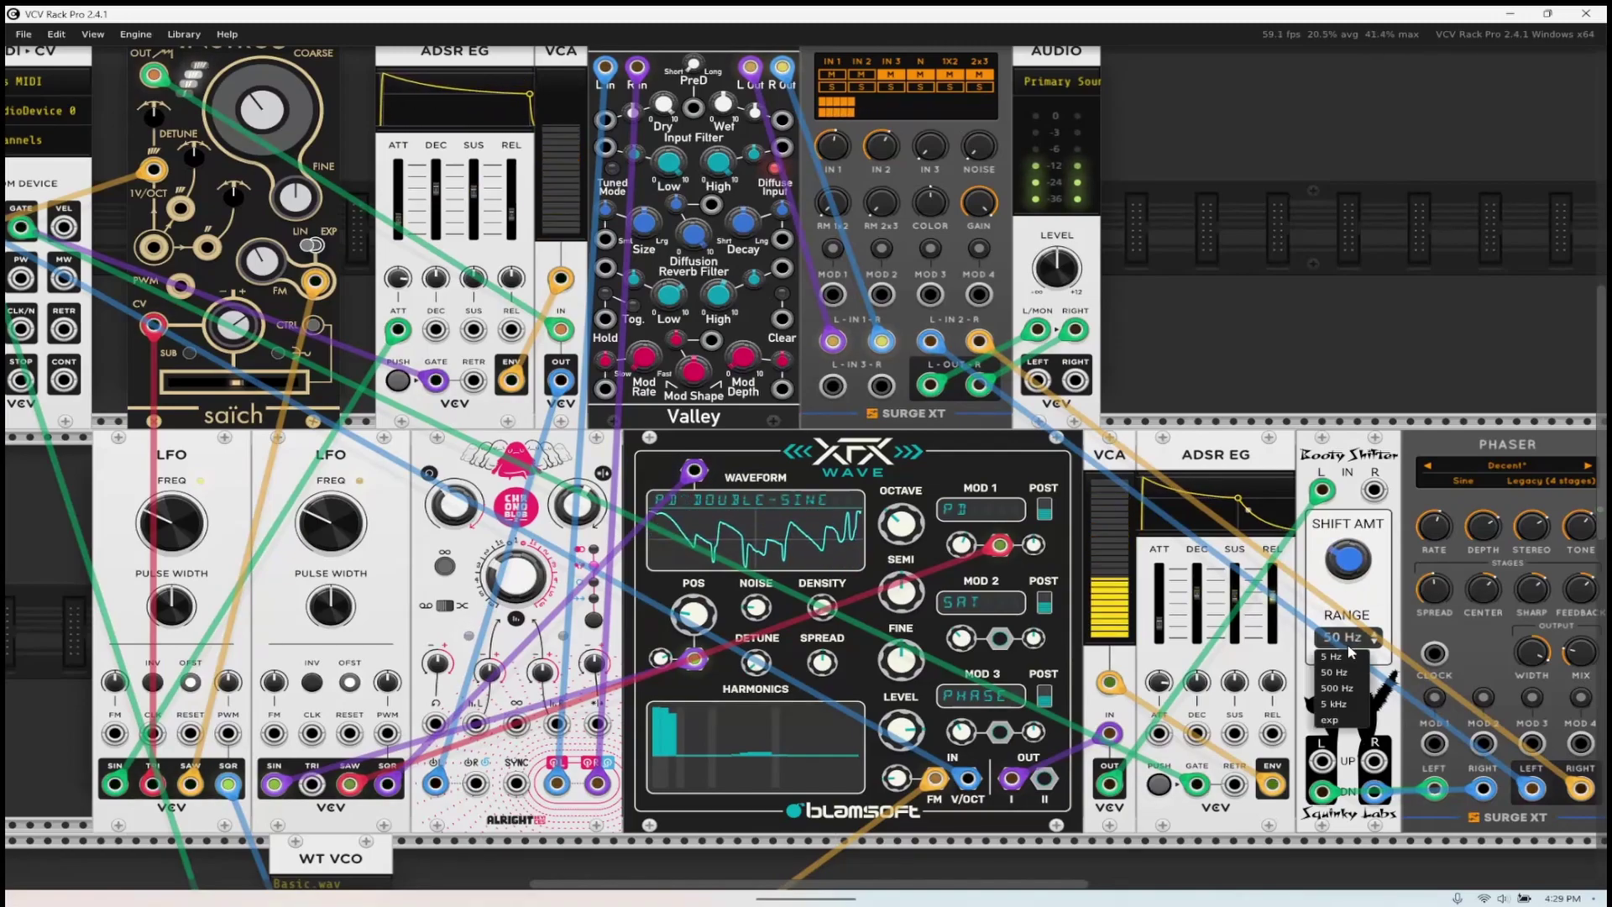
pyautogui.click(1341, 690)
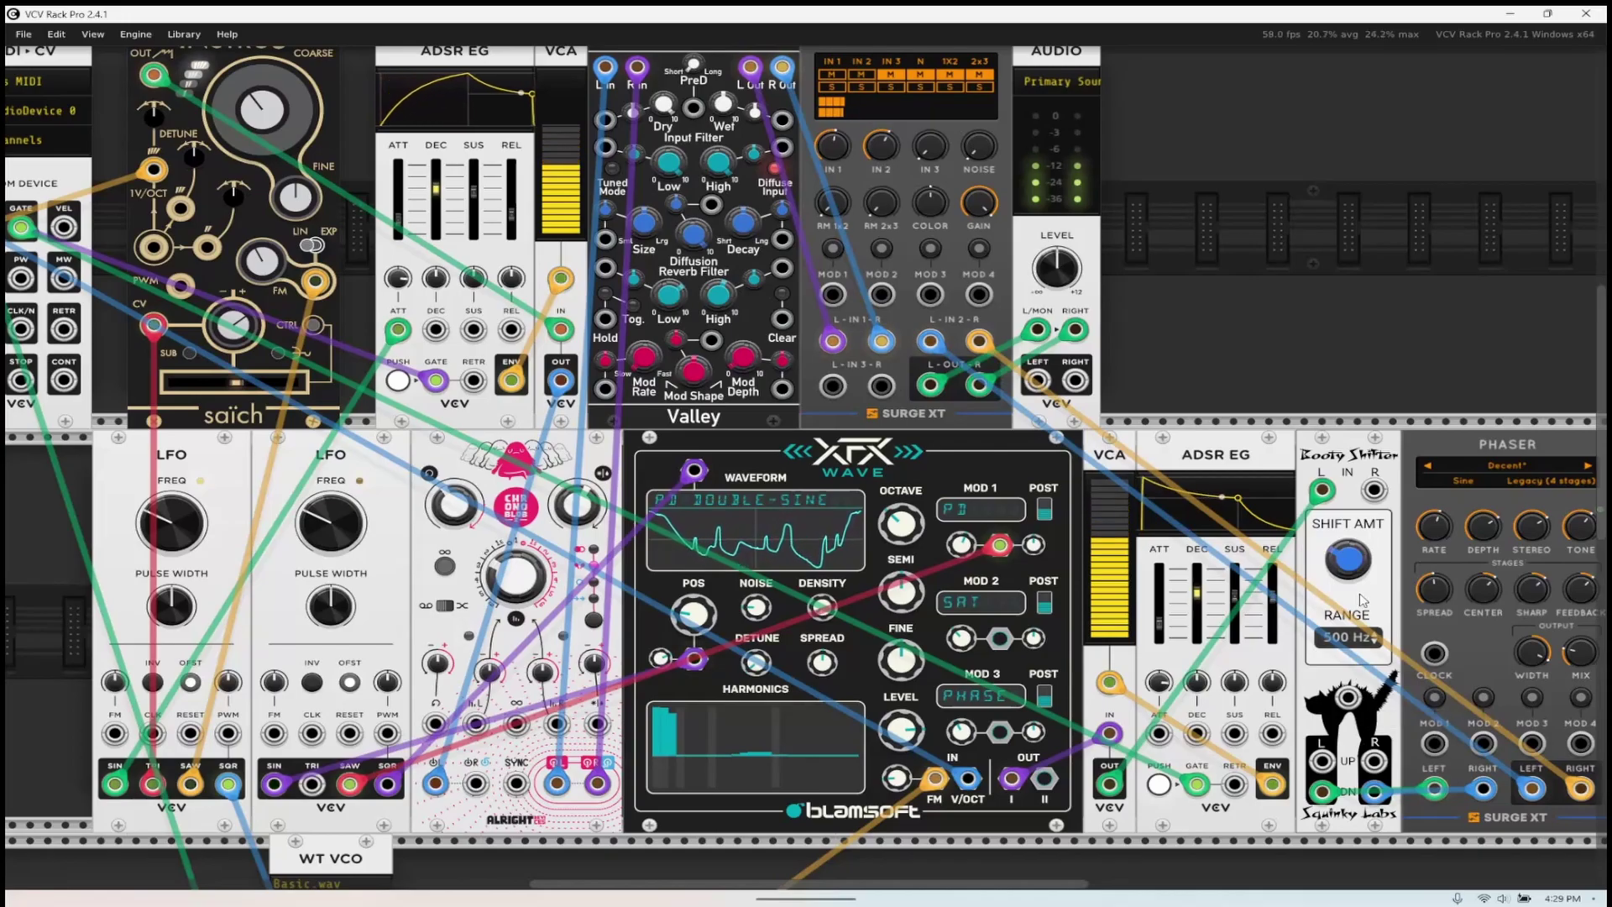
pyautogui.moveTo(1360, 575)
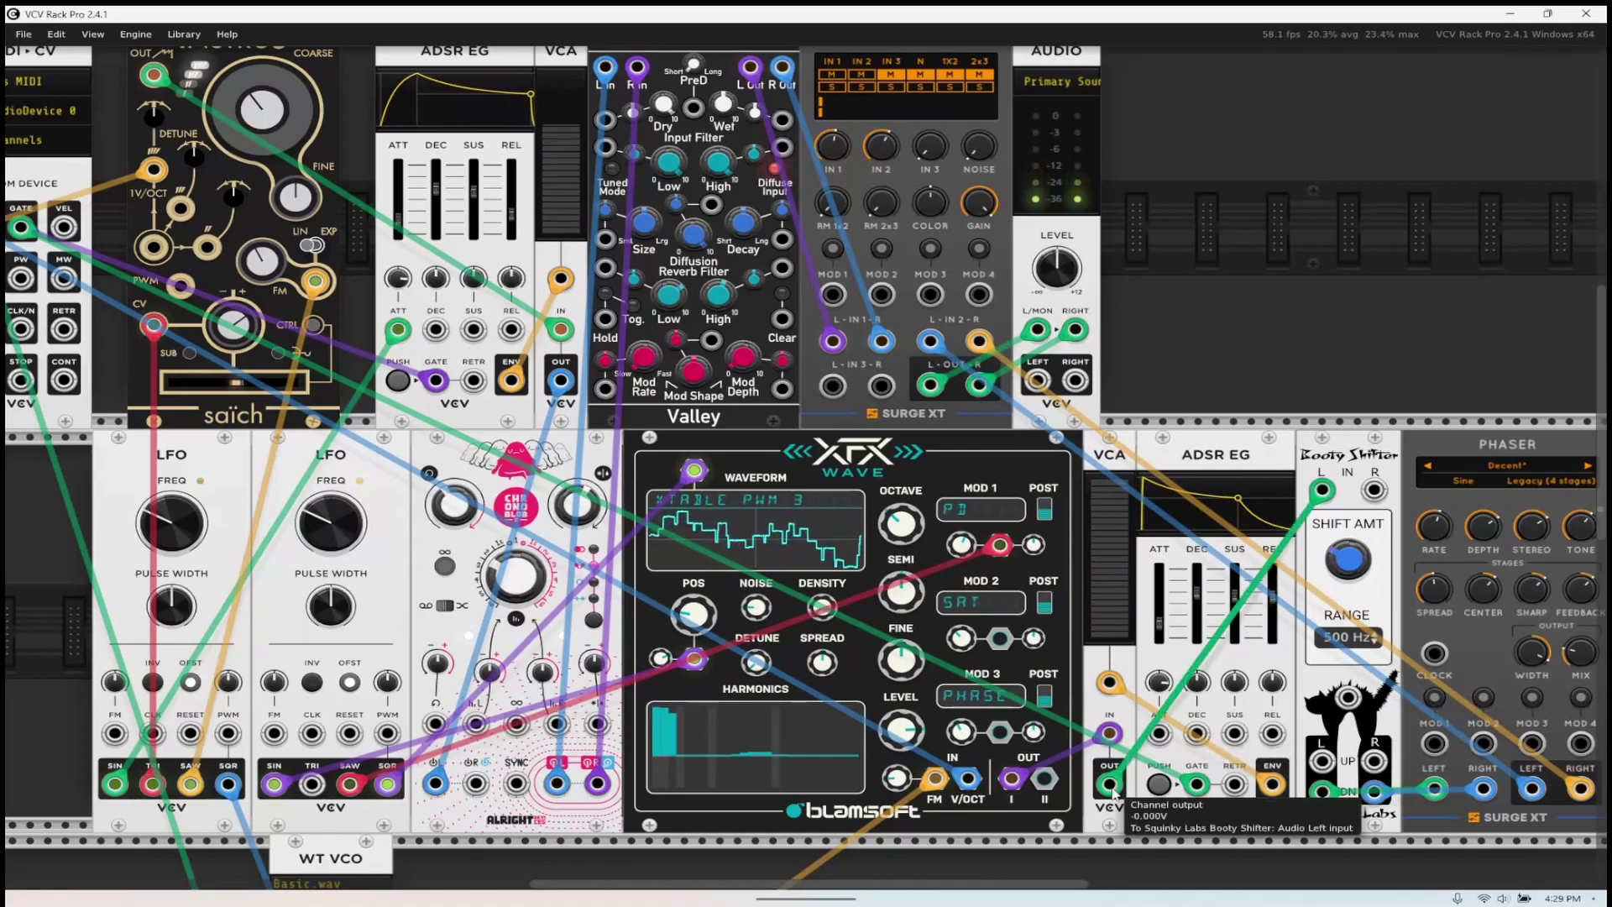
# - Connect the lower VCA's output to the Booty Shifter's right input as well and adjust the lower ADSR EG's release
pyautogui.moveTo(1109, 784); pyautogui.dragTo(1374, 491)
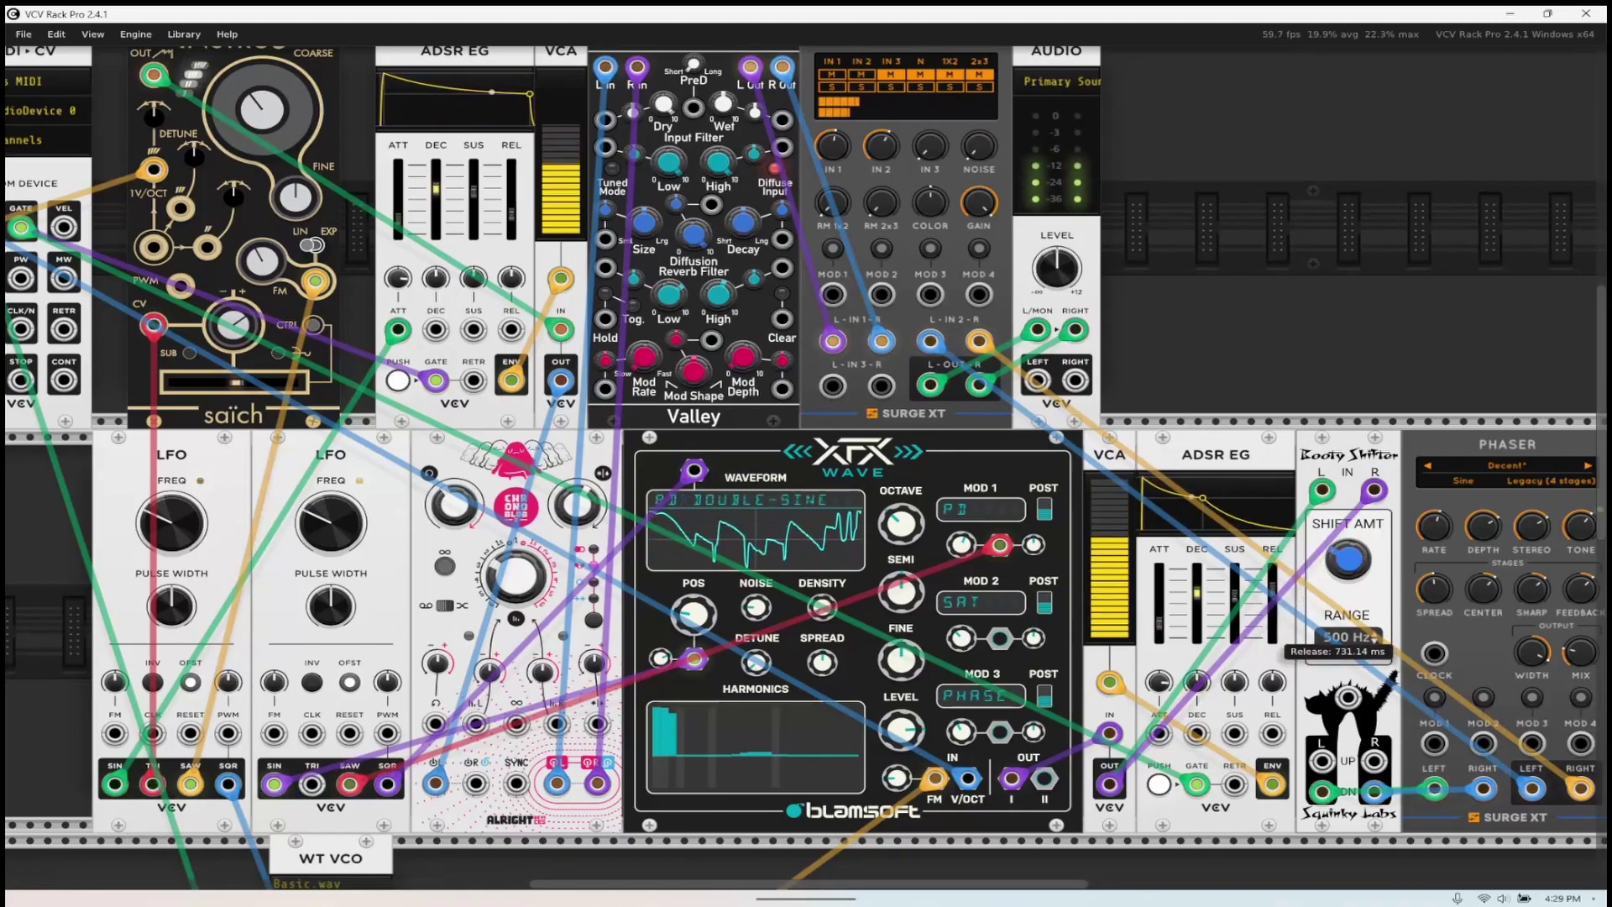
pyautogui.moveTo(1272, 600); pyautogui.dragTo(1272, 632)
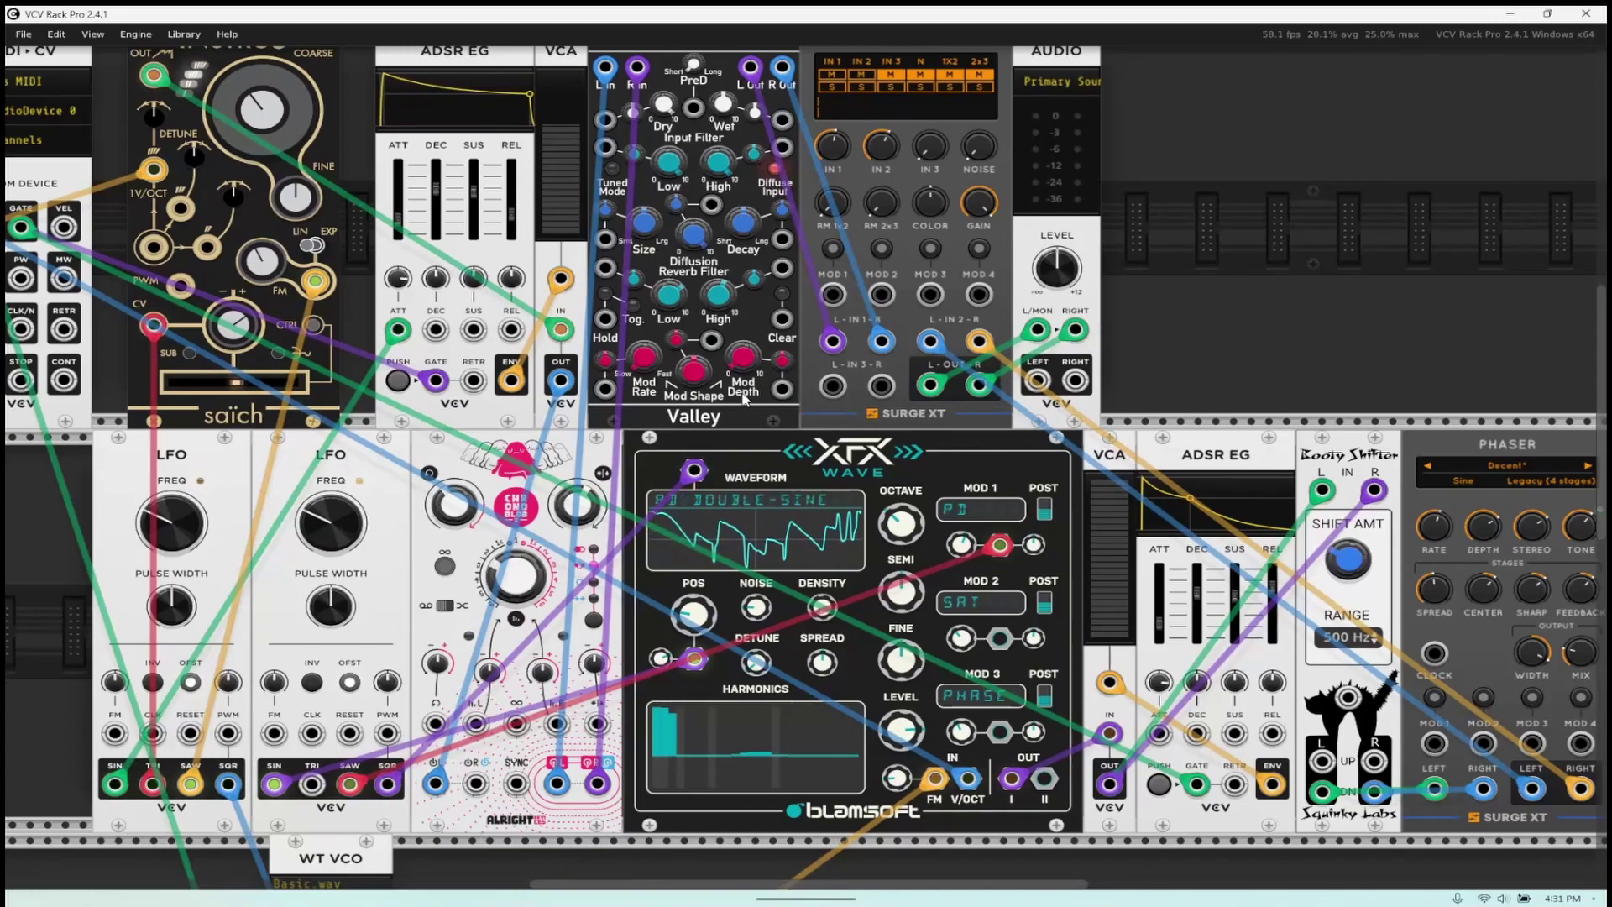
# - Open the module browser, clear the Effect tag filter and list only the VCV brand's modules
pyautogui.scroll(2, 522, 406)
pyautogui.scroll(-2, 588, 587)
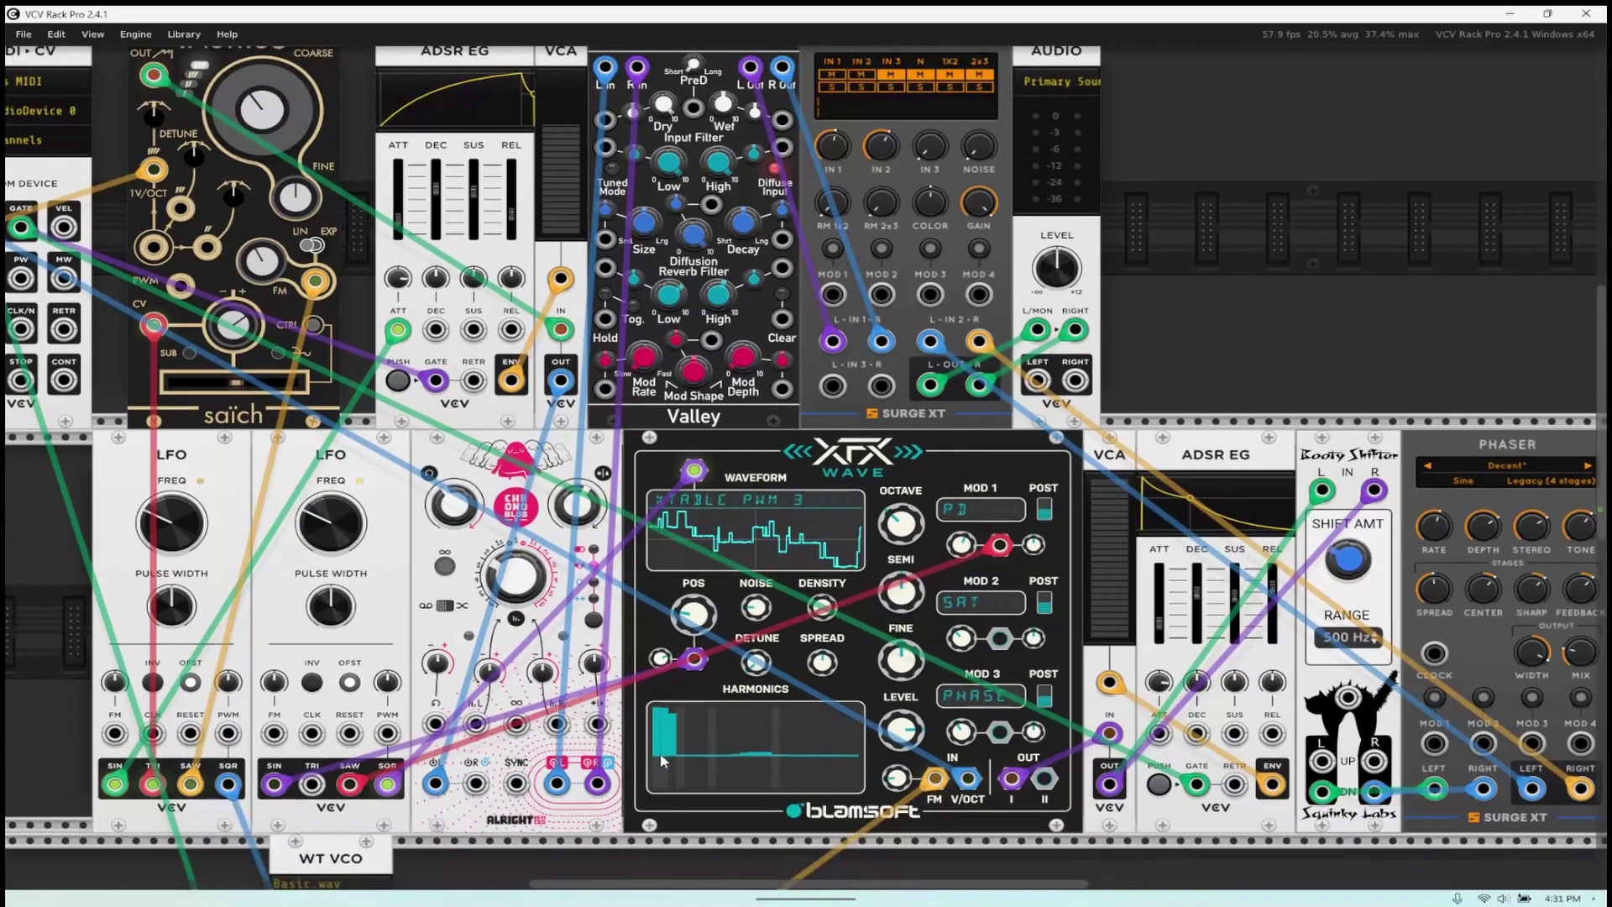
pyautogui.moveTo(754, 886)
pyautogui.mouseDown()
pyautogui.moveTo(636, 883)
pyautogui.moveTo(773, 883)
pyautogui.moveTo(733, 877)
pyautogui.mouseUp()
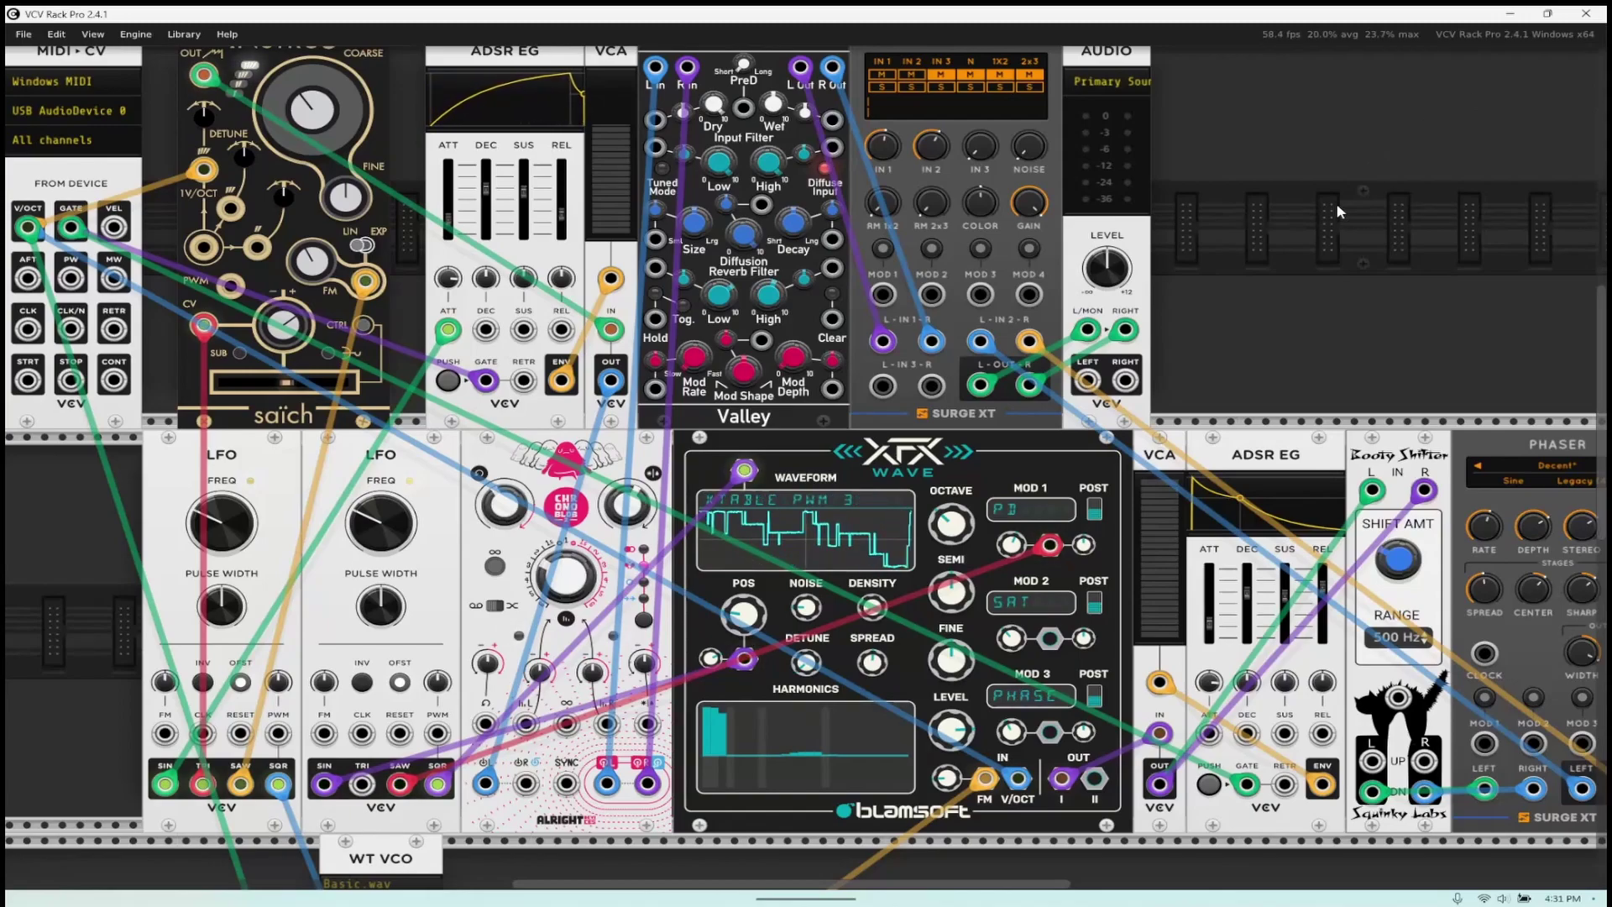
pyautogui.rightClick(1398, 397)
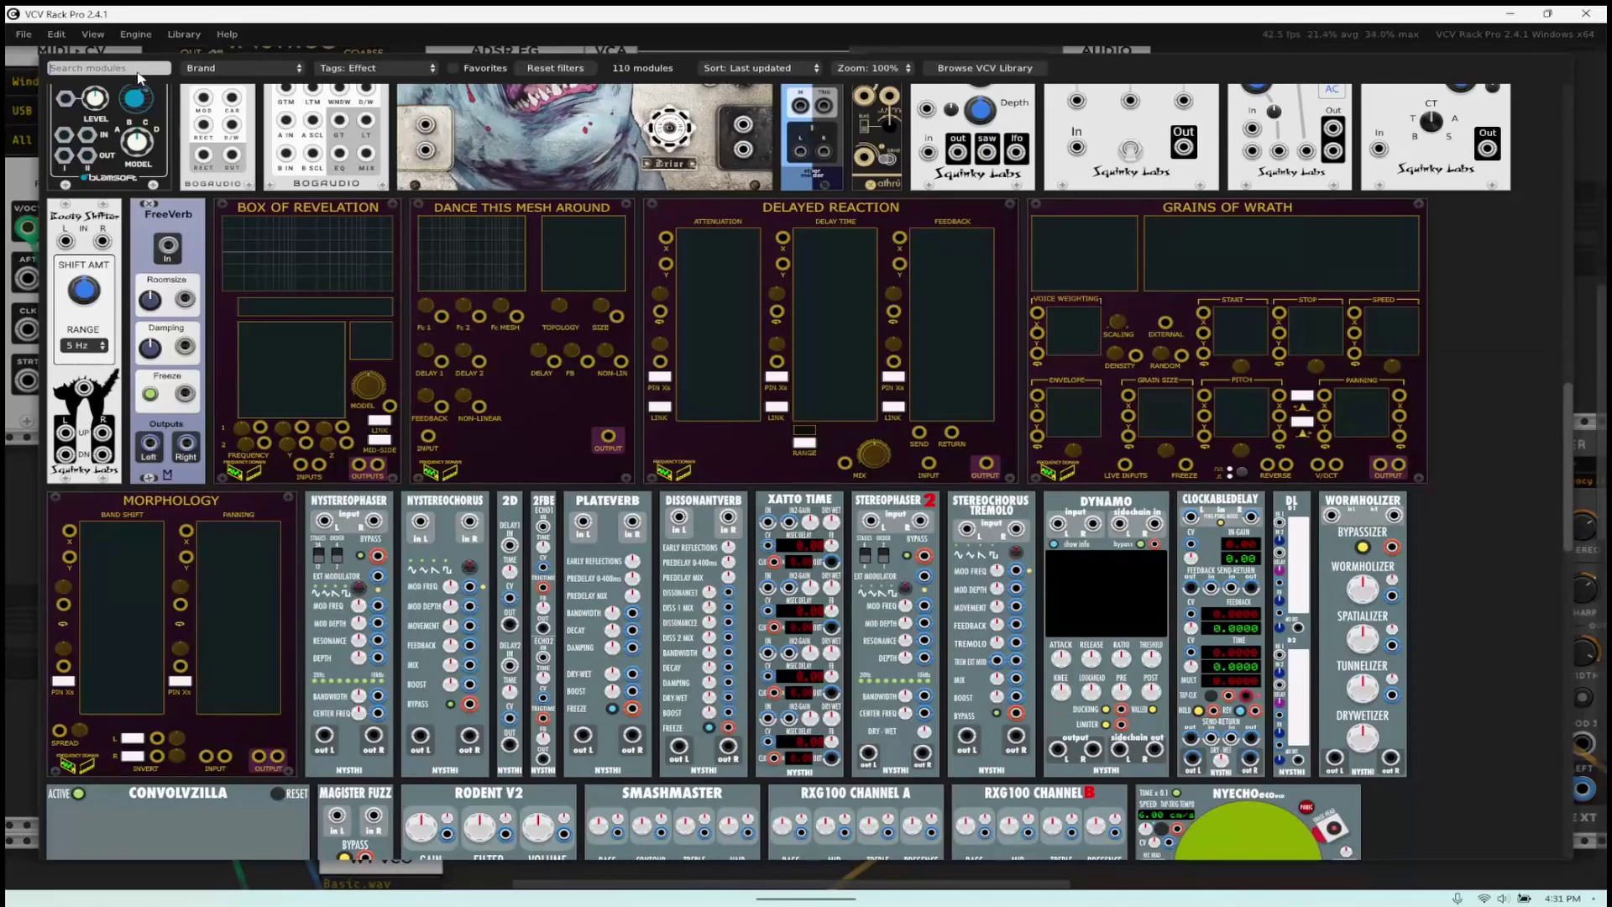
pyautogui.click(340, 69)
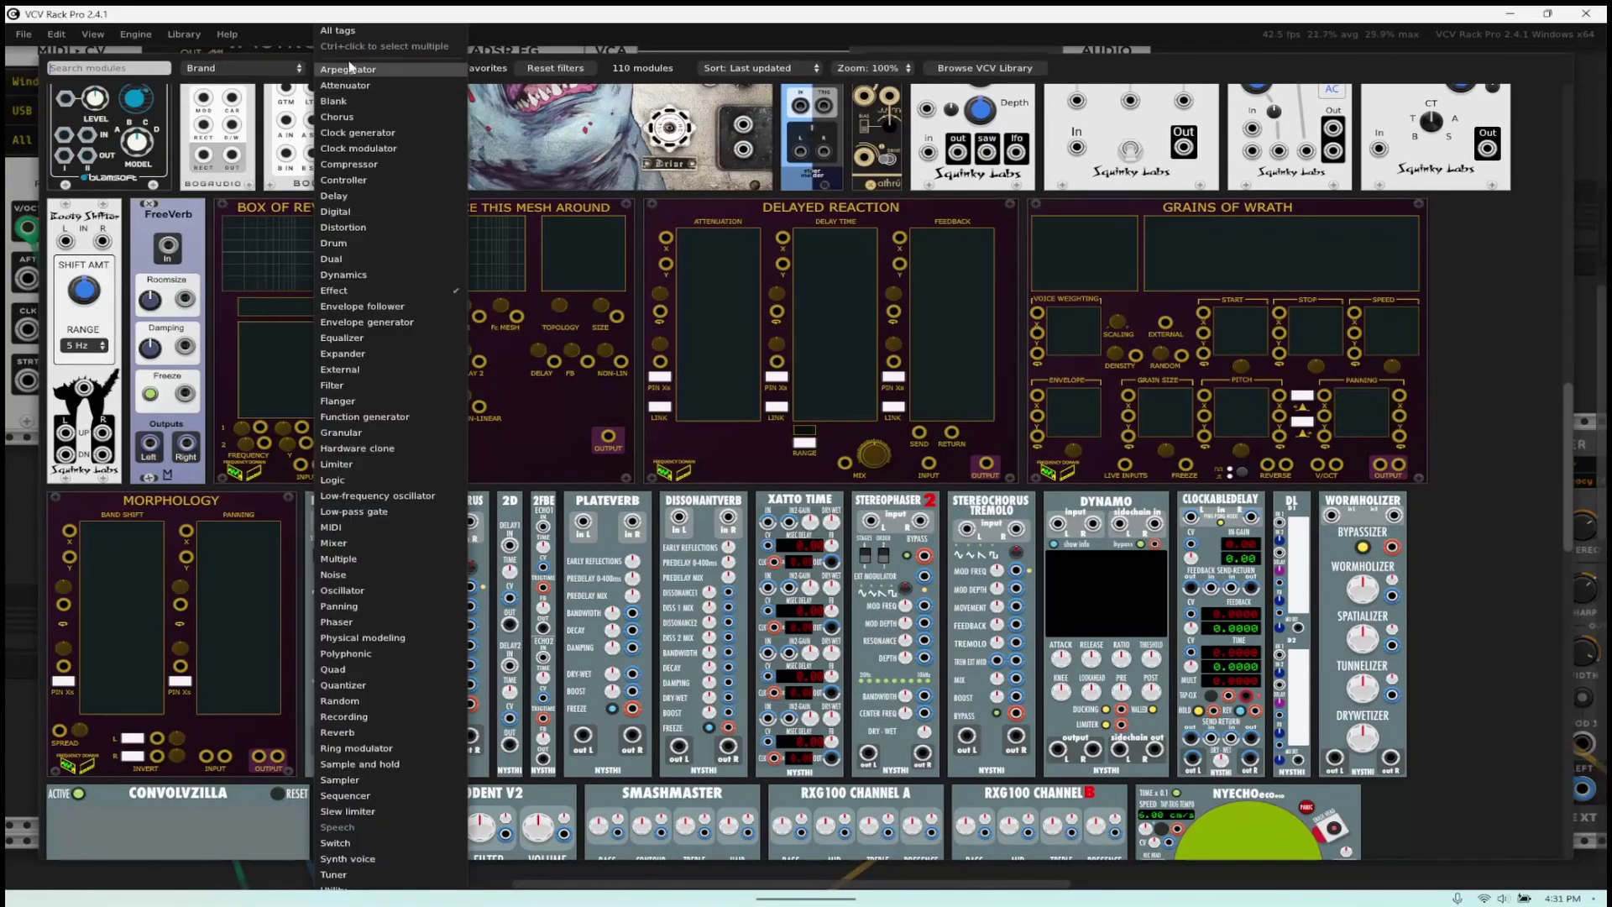
pyautogui.click(350, 34)
pyautogui.click(244, 68)
pyautogui.scroll(-2, 239, 436)
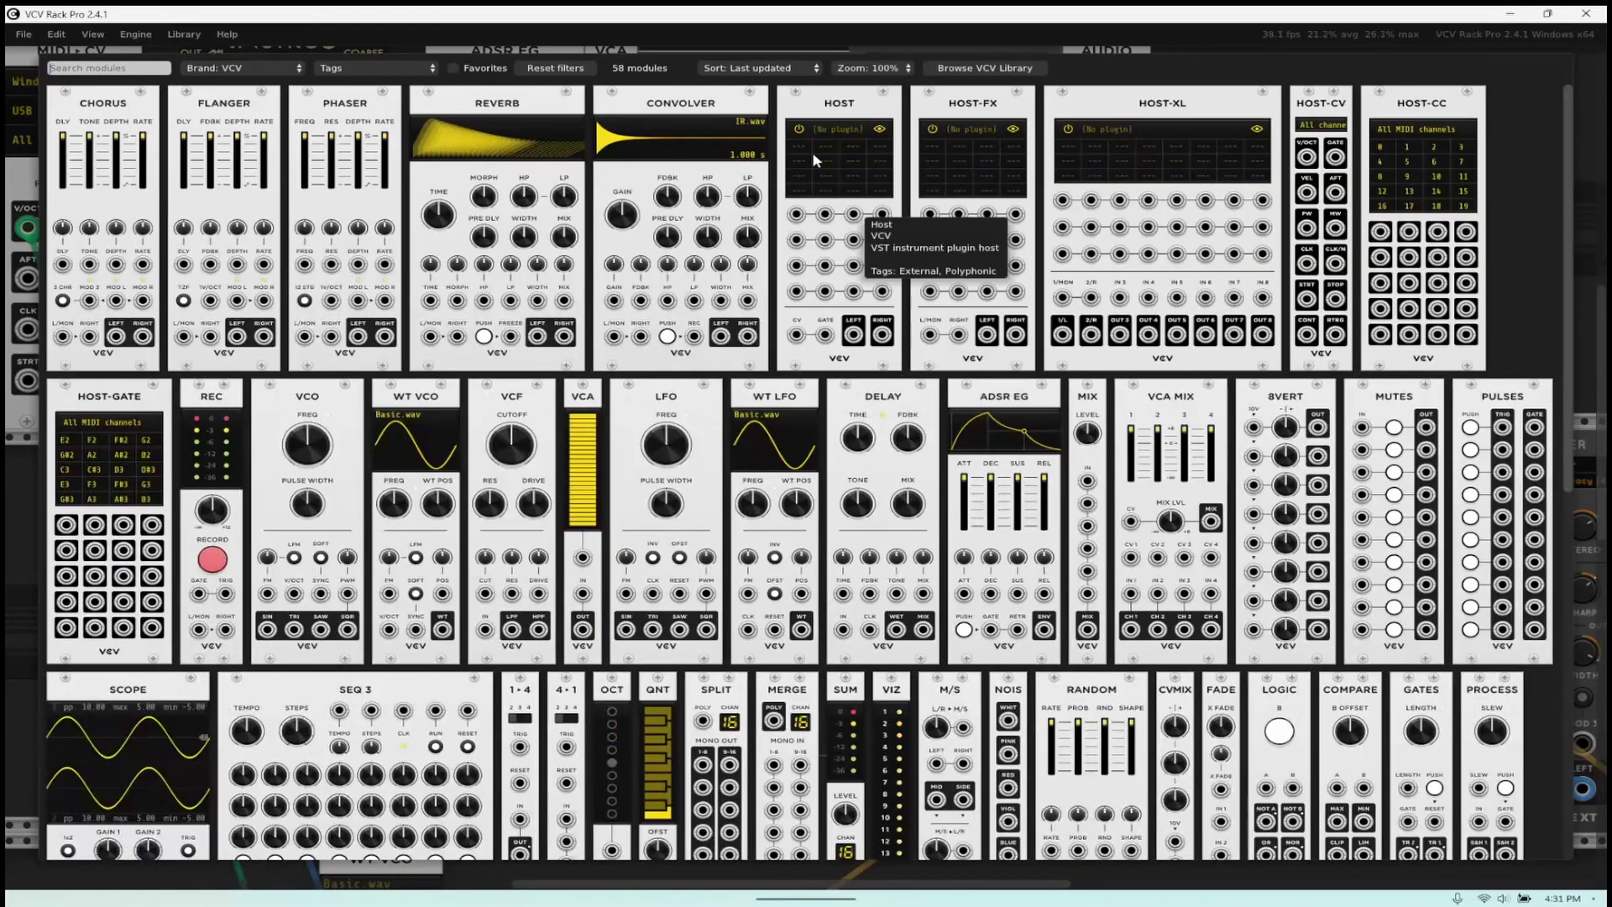
# - Place a Host module in the empty space of the upper row past the Audio module, and replace it with Host-FX
pyautogui.moveTo(839, 210); pyautogui.dragTo(1359, 411)
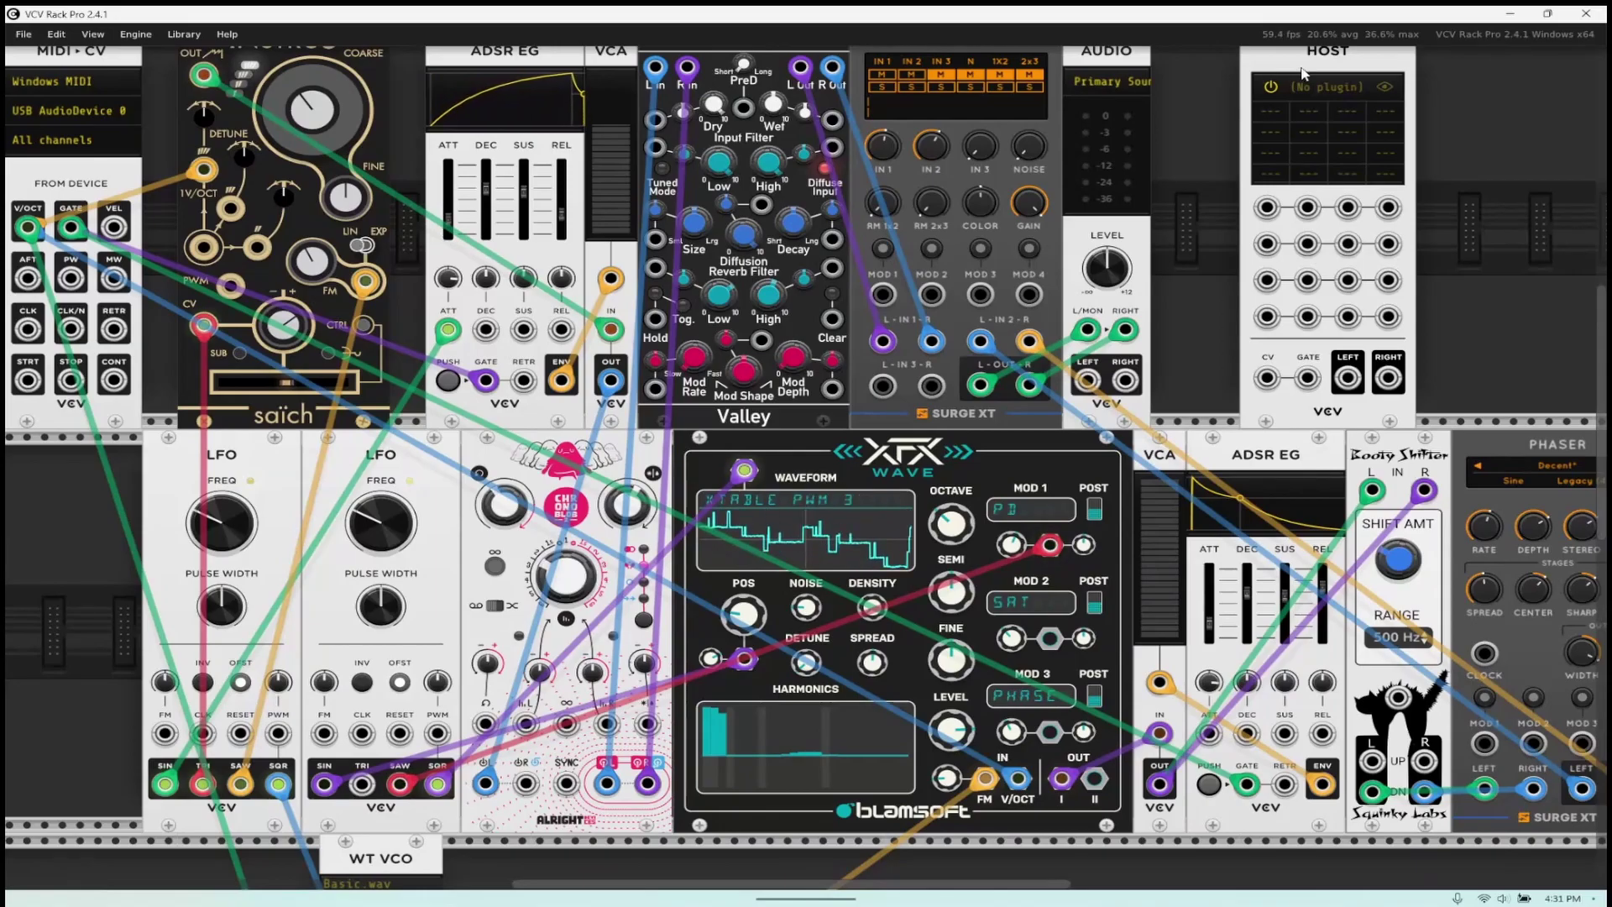
pyautogui.press('Return')
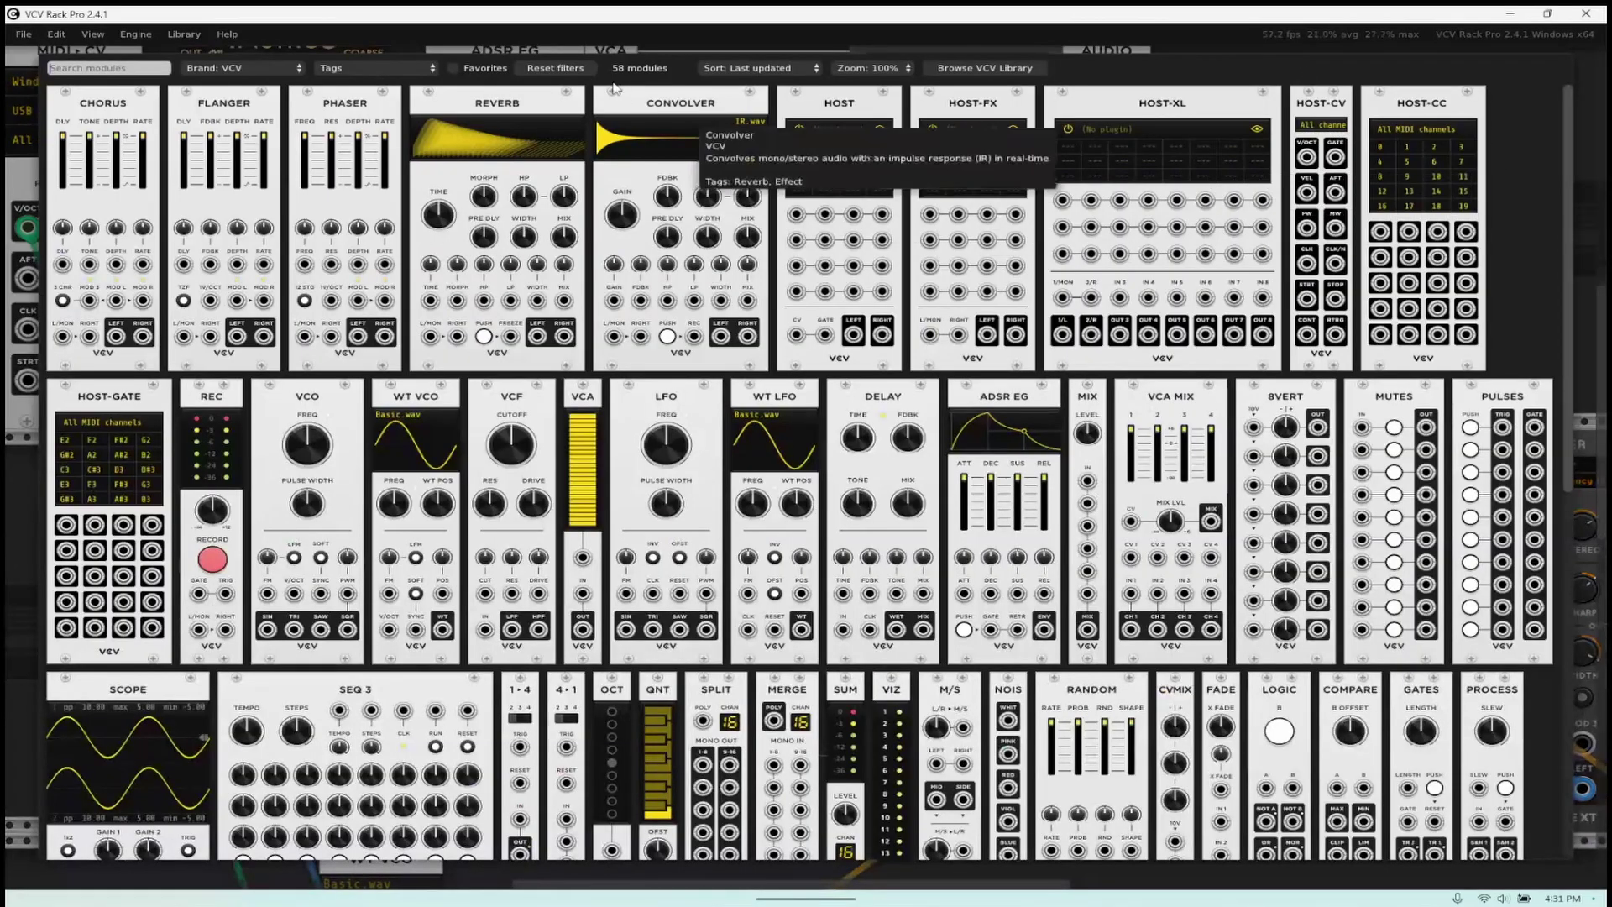
pyautogui.moveTo(972, 168); pyautogui.dragTo(1302, 342)
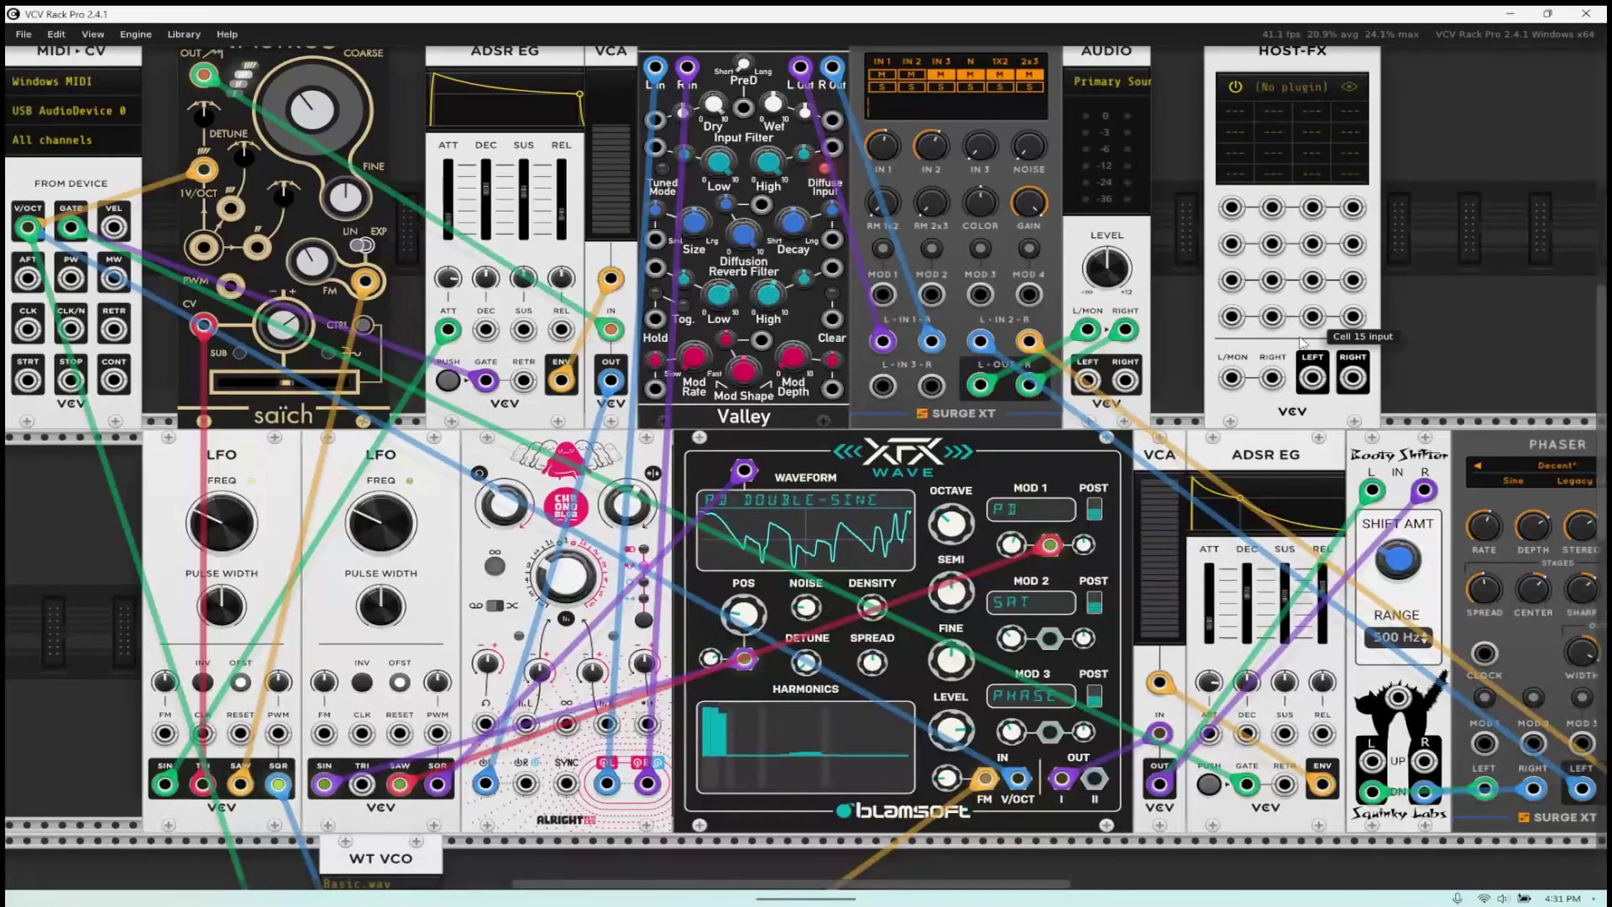
# - Reroute the Phaser's left and right outputs into Host-FX and Host-FX's left and right outputs into mixer input 2
pyautogui.moveTo(1581, 783); pyautogui.dragTo(1232, 378)
pyautogui.moveTo(1029, 340); pyautogui.dragTo(980, 340)
pyautogui.moveTo(1352, 378); pyautogui.dragTo(1028, 340)
# - Load the Efx FRAGMENTS plugin into Host-FX and audition its presets, ending on Lush Planet
pyautogui.click(1291, 87)
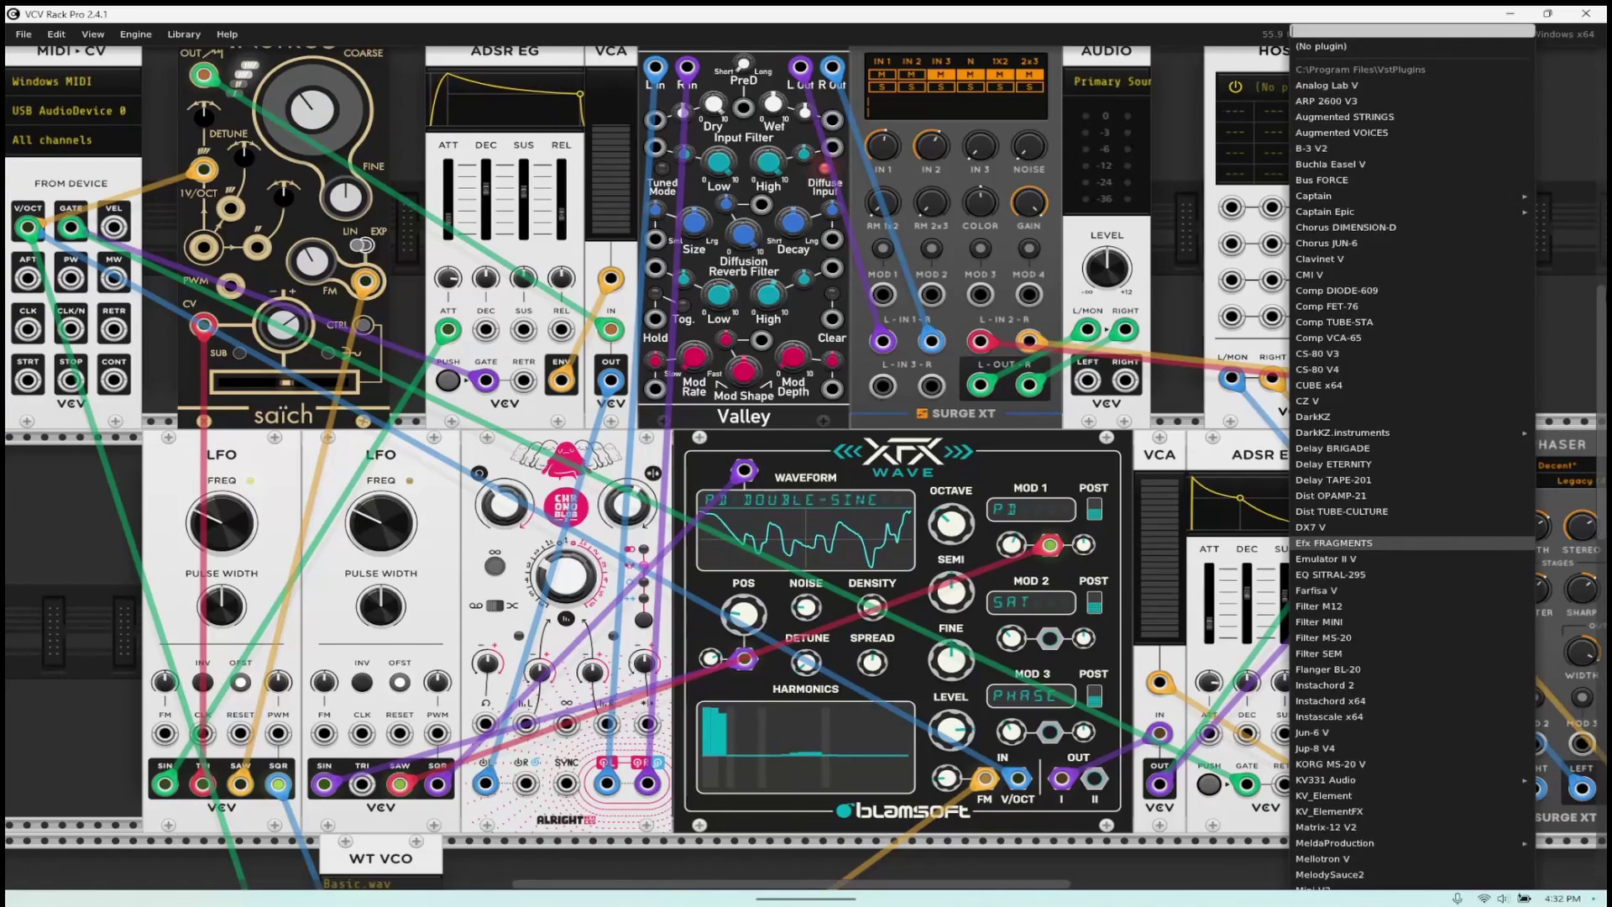
pyautogui.click(1335, 542)
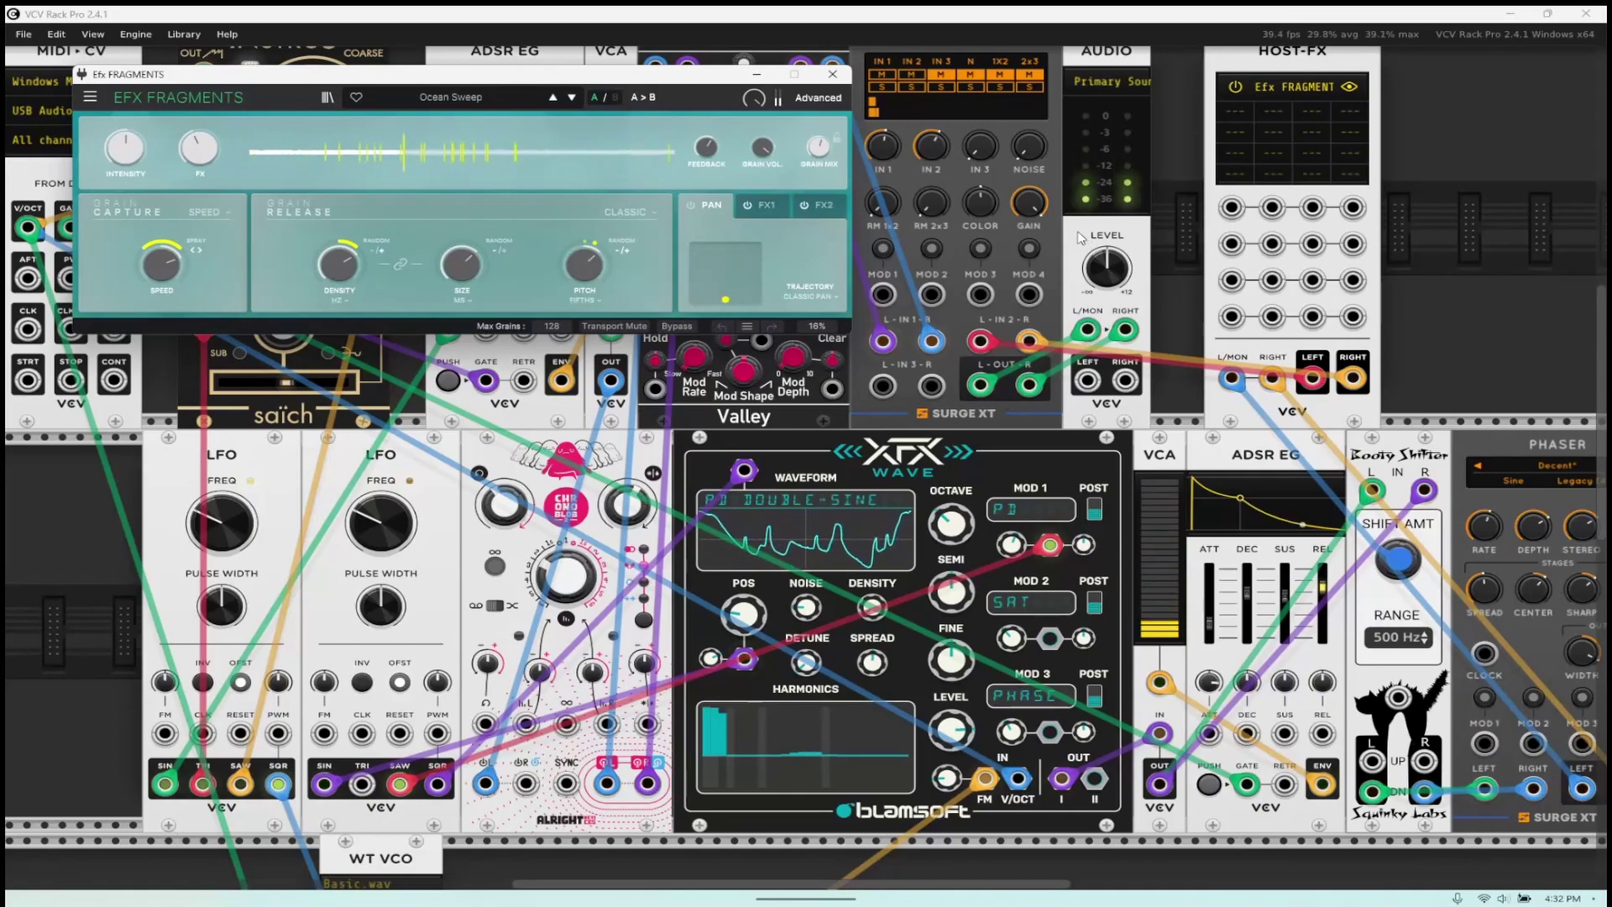
pyautogui.click(572, 98)
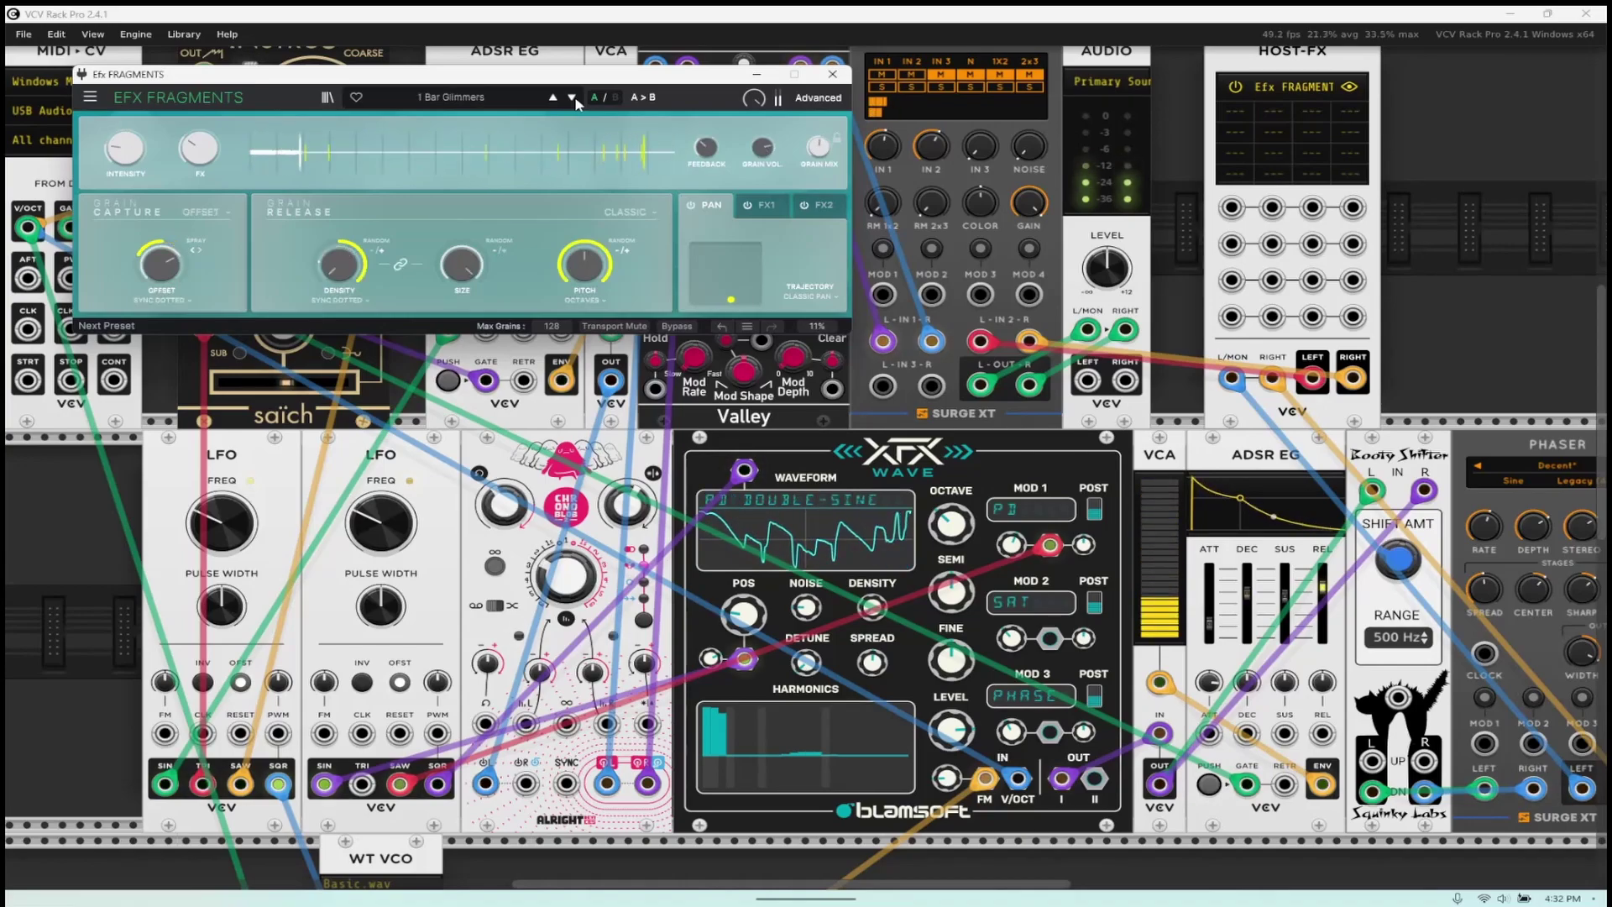
pyautogui.click(575, 99)
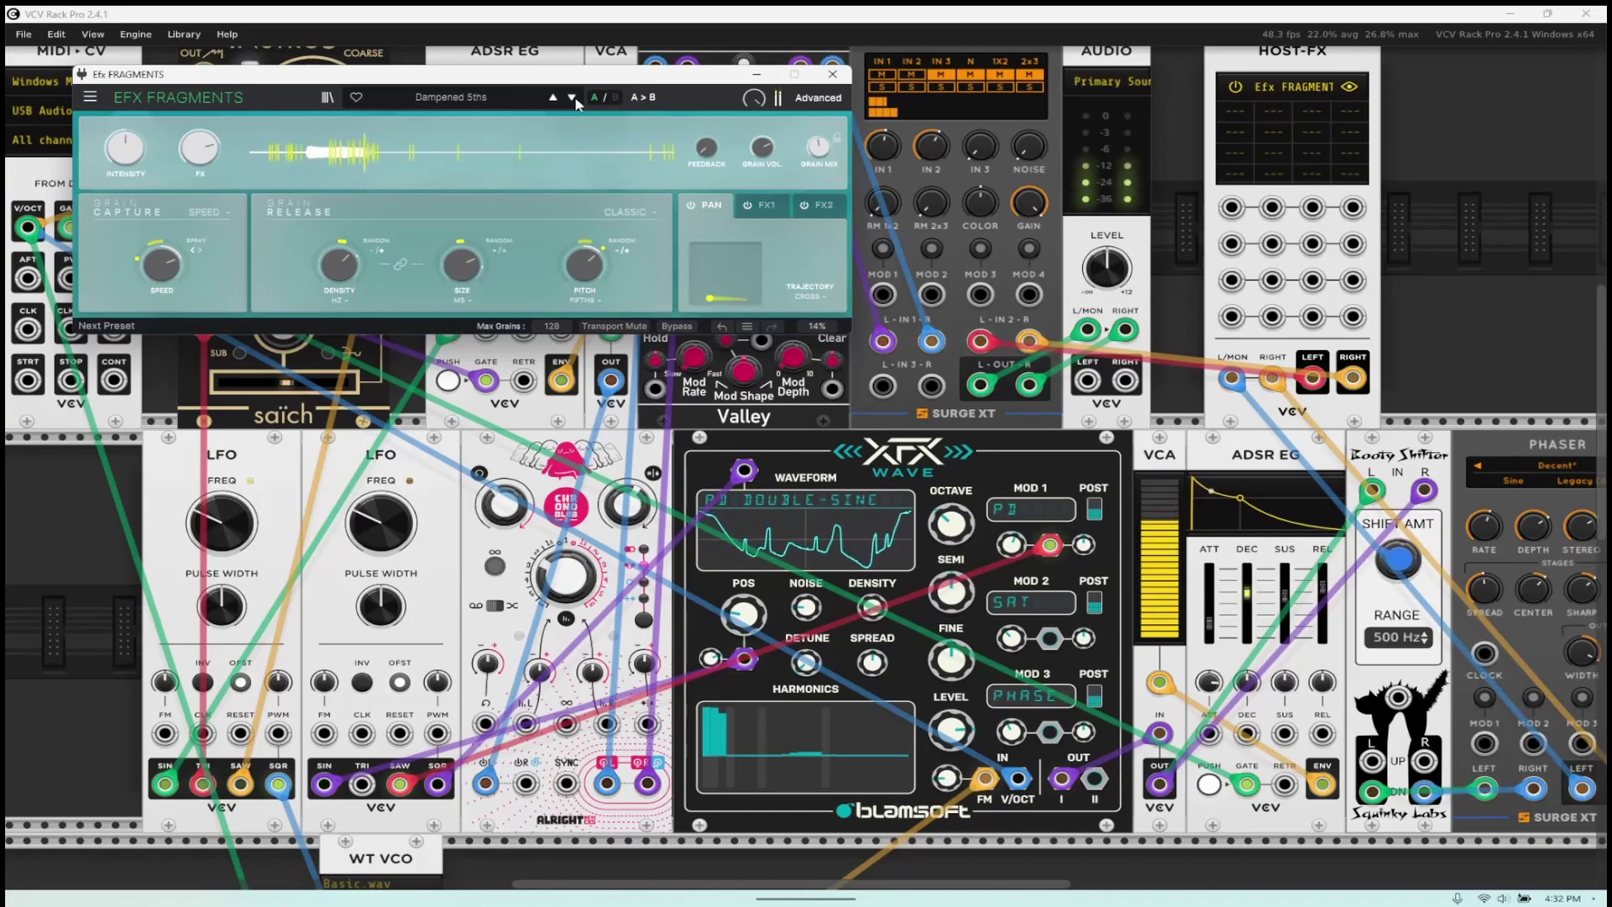
pyautogui.click(575, 99)
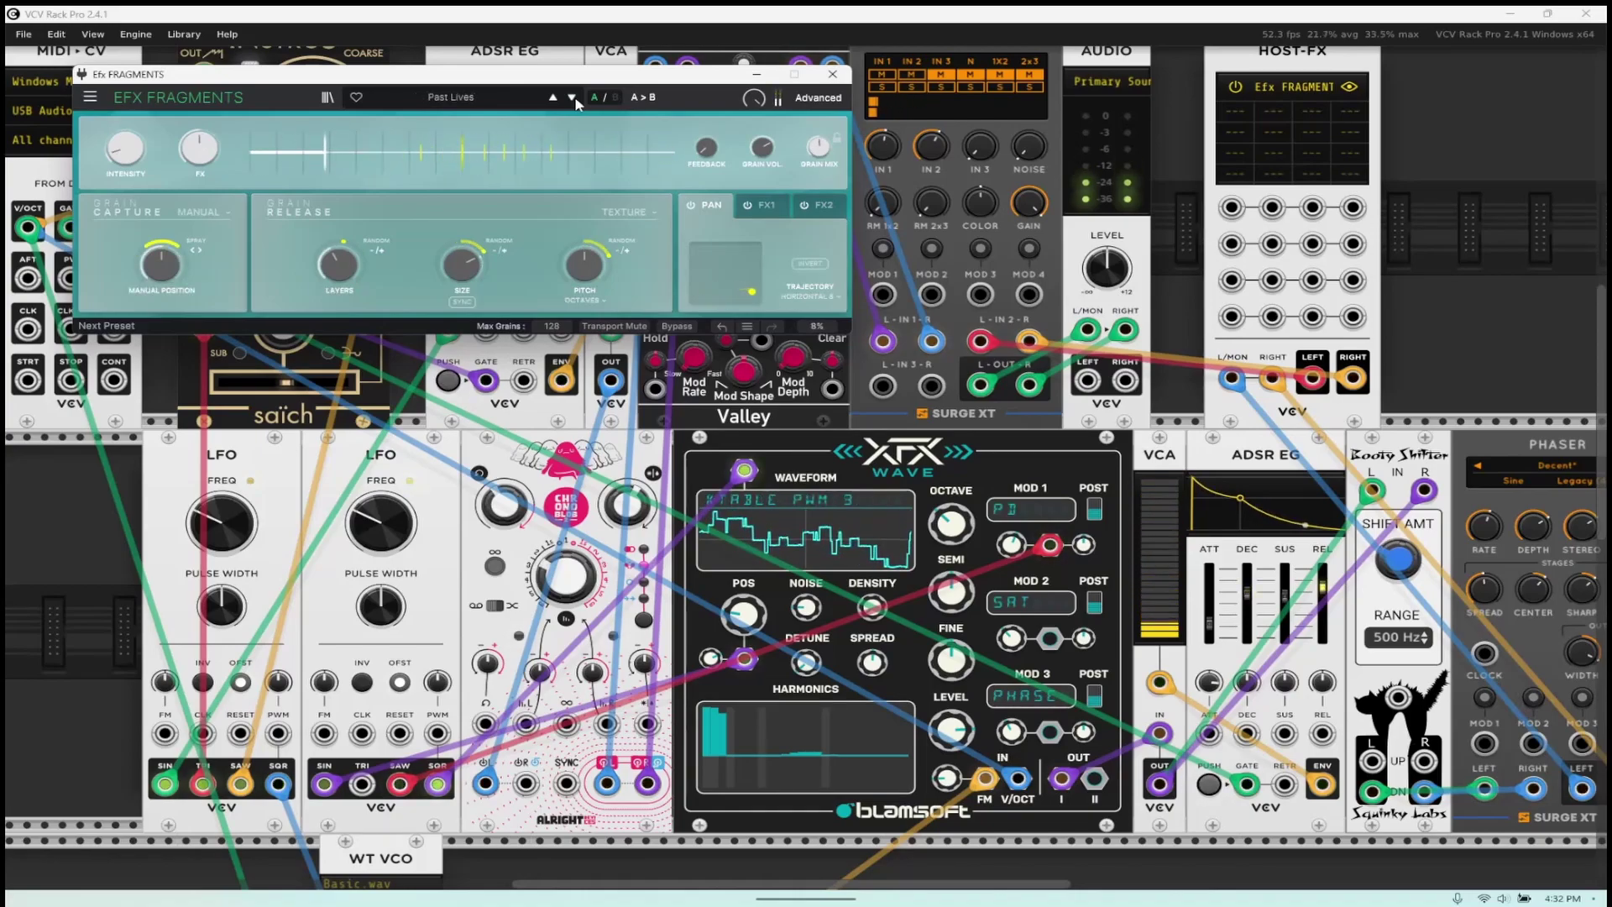
pyautogui.click(574, 99)
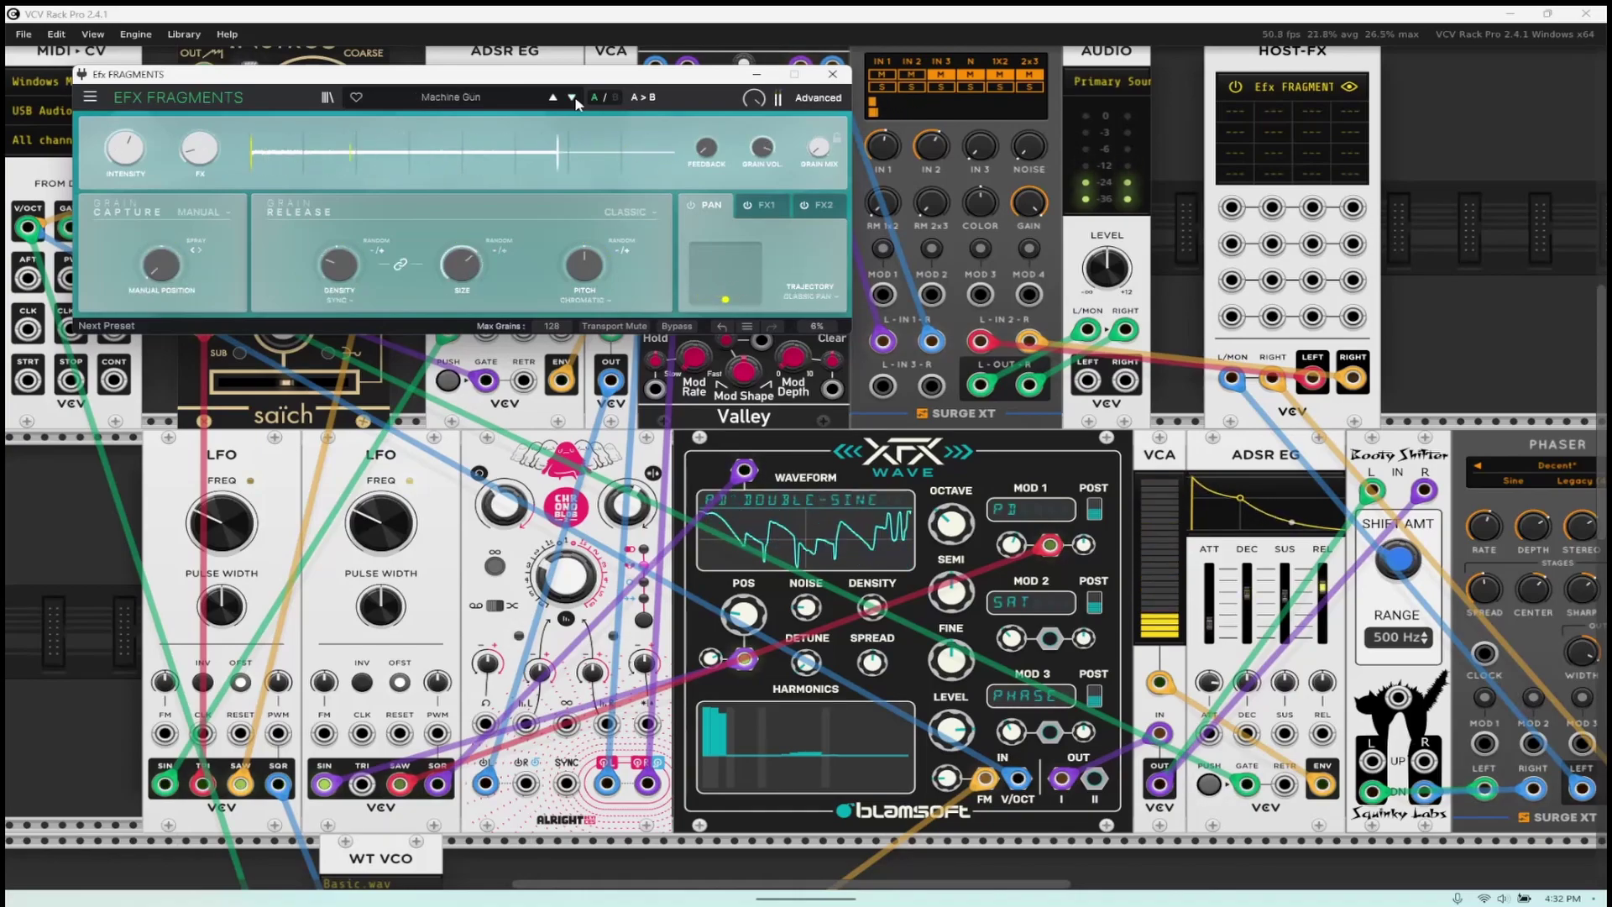
pyautogui.click(575, 99)
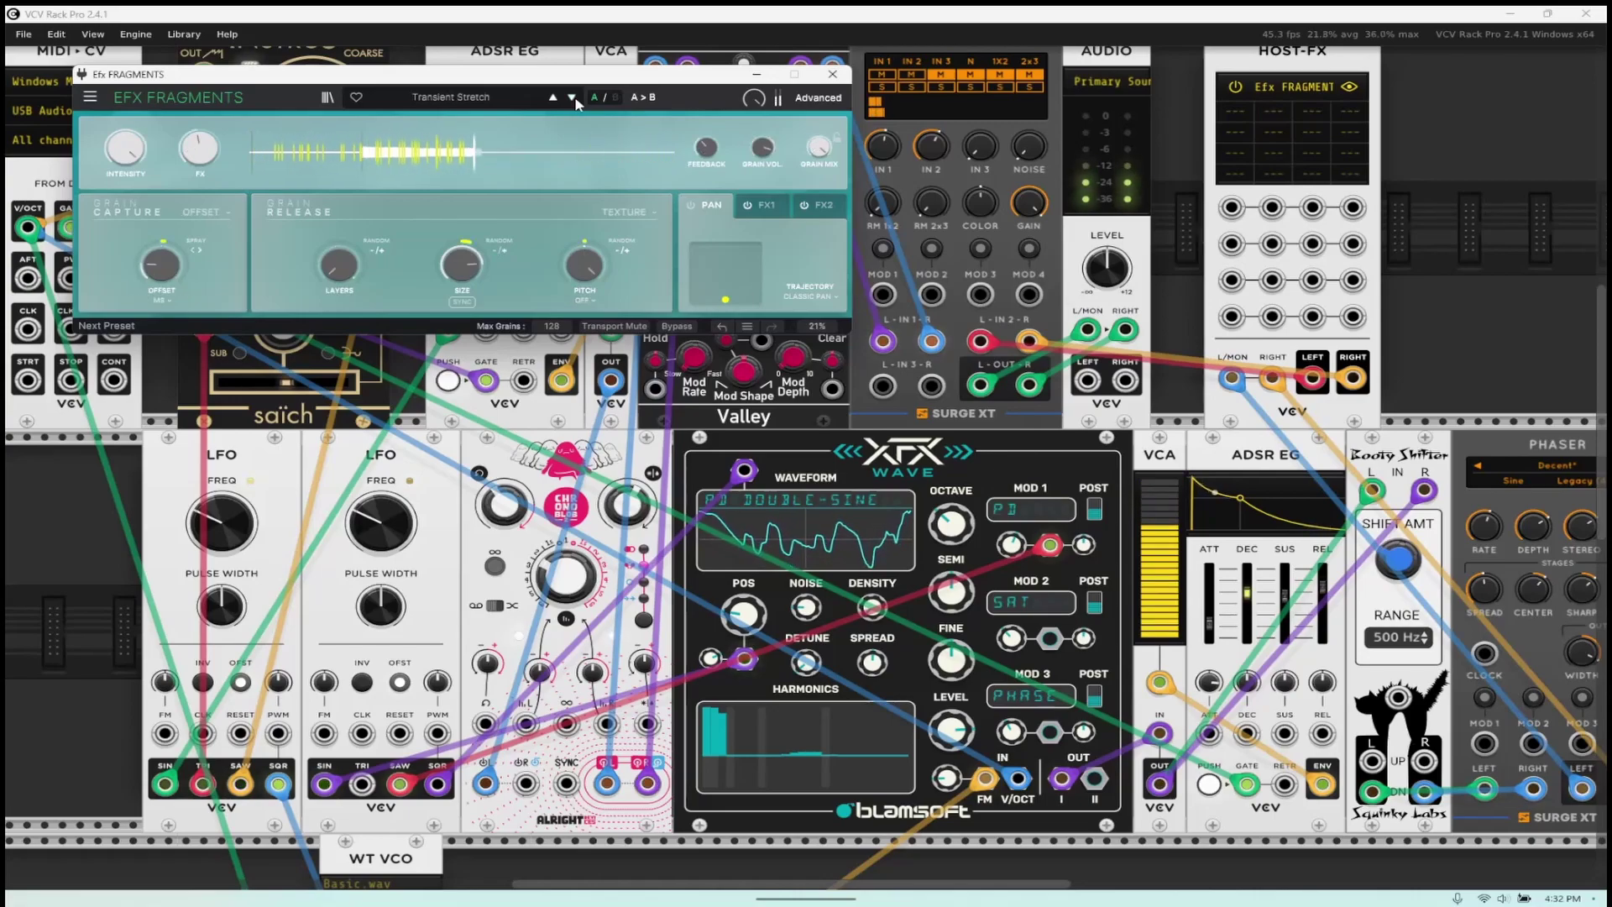
pyautogui.click(574, 100)
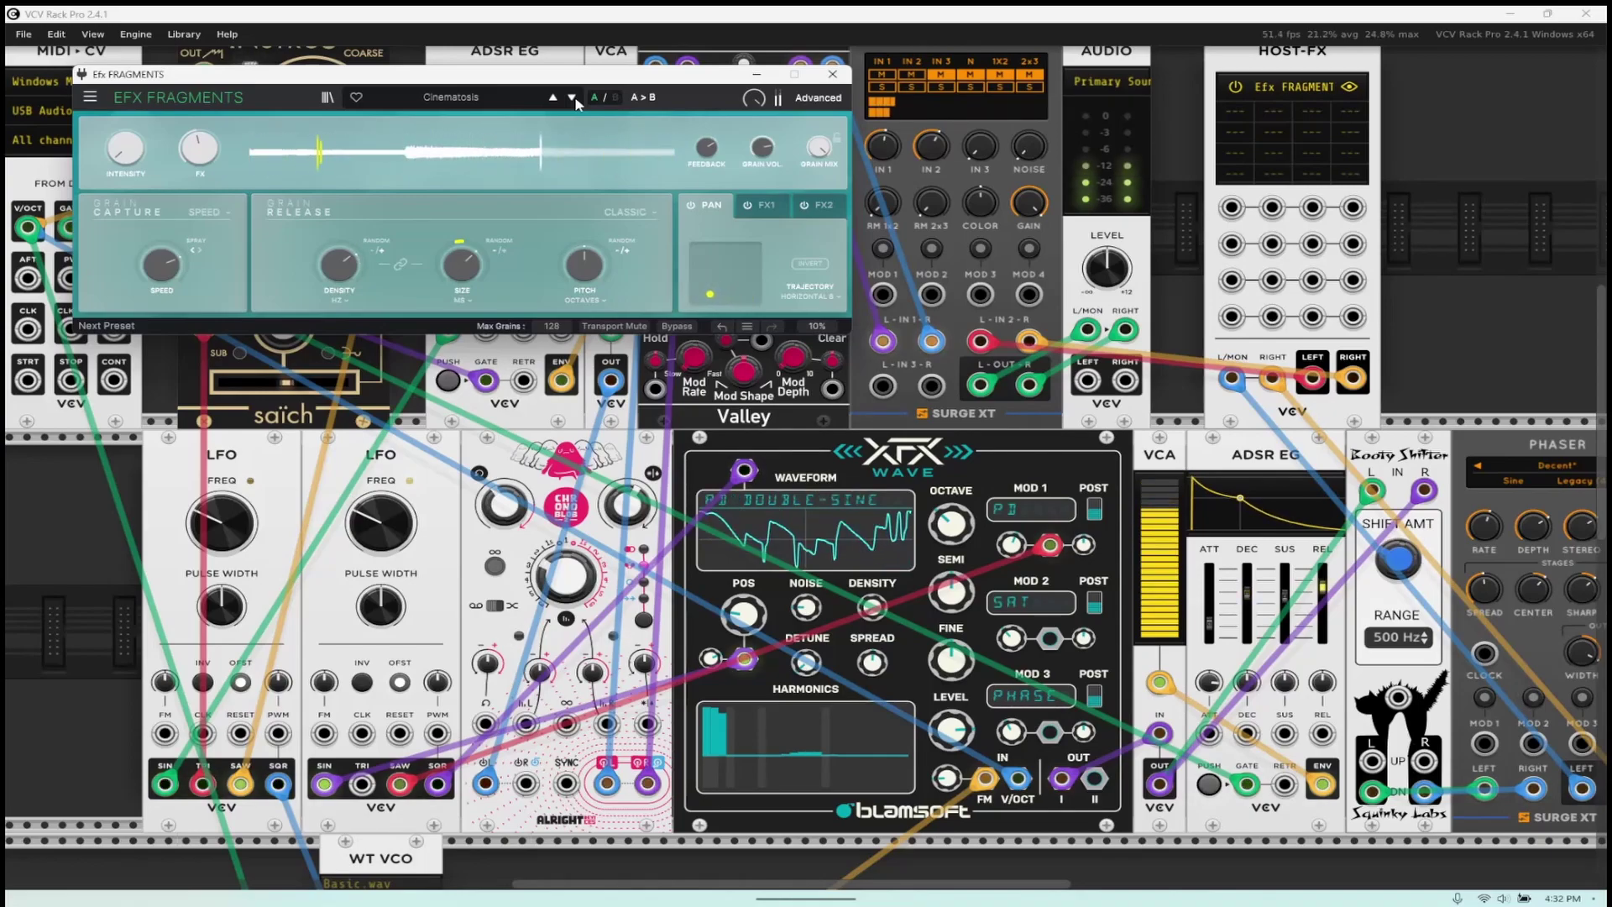
pyautogui.click(573, 97)
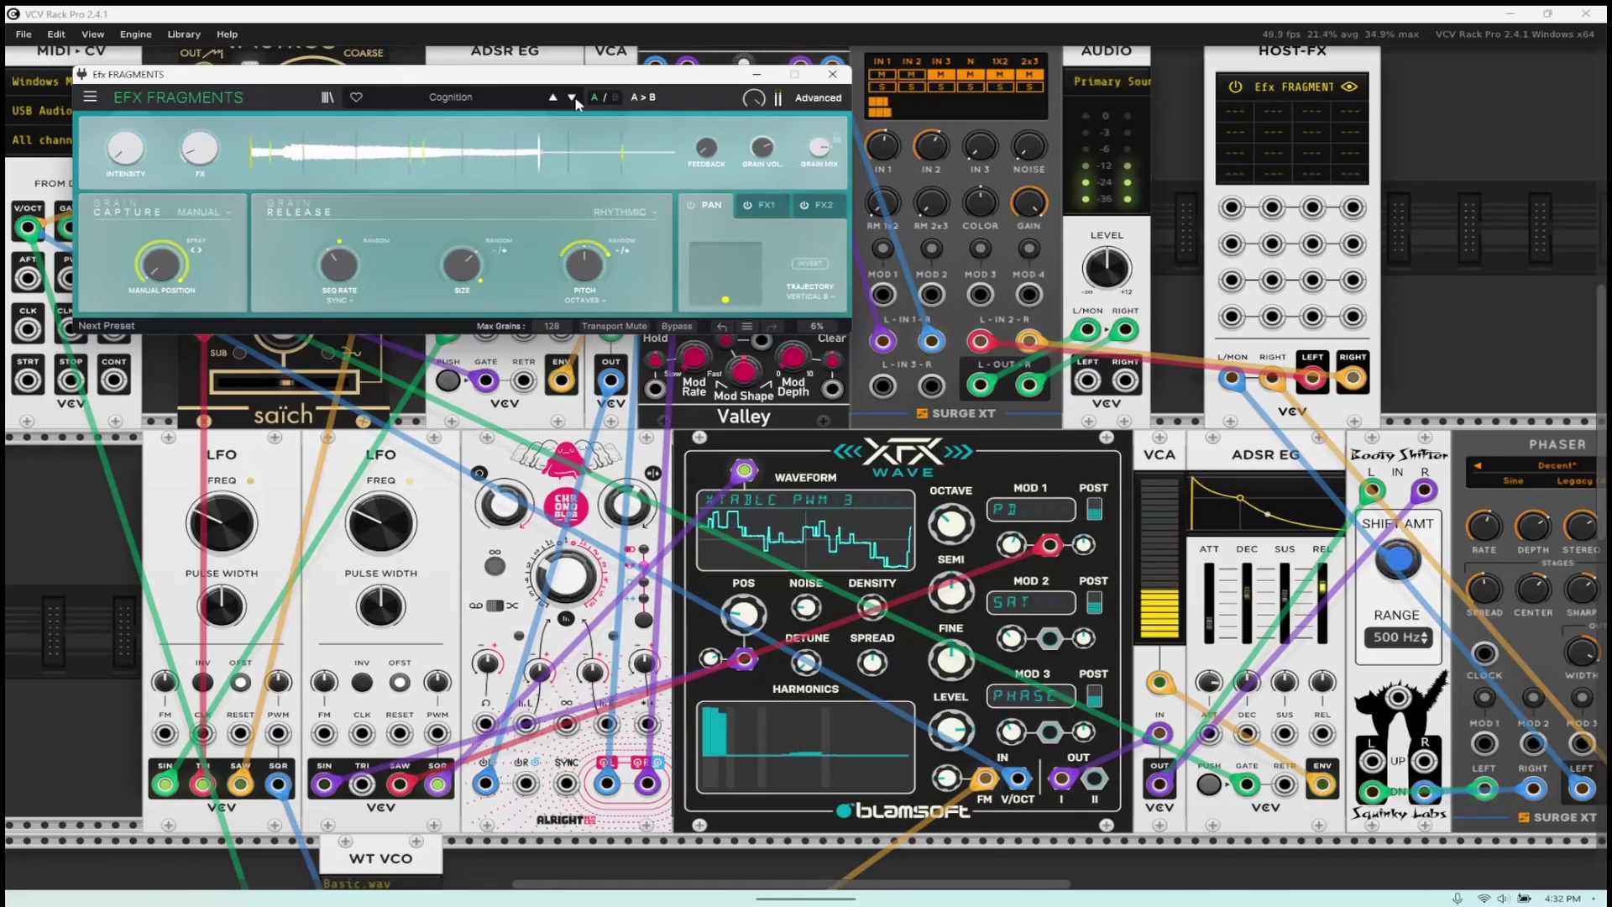
pyautogui.click(572, 98)
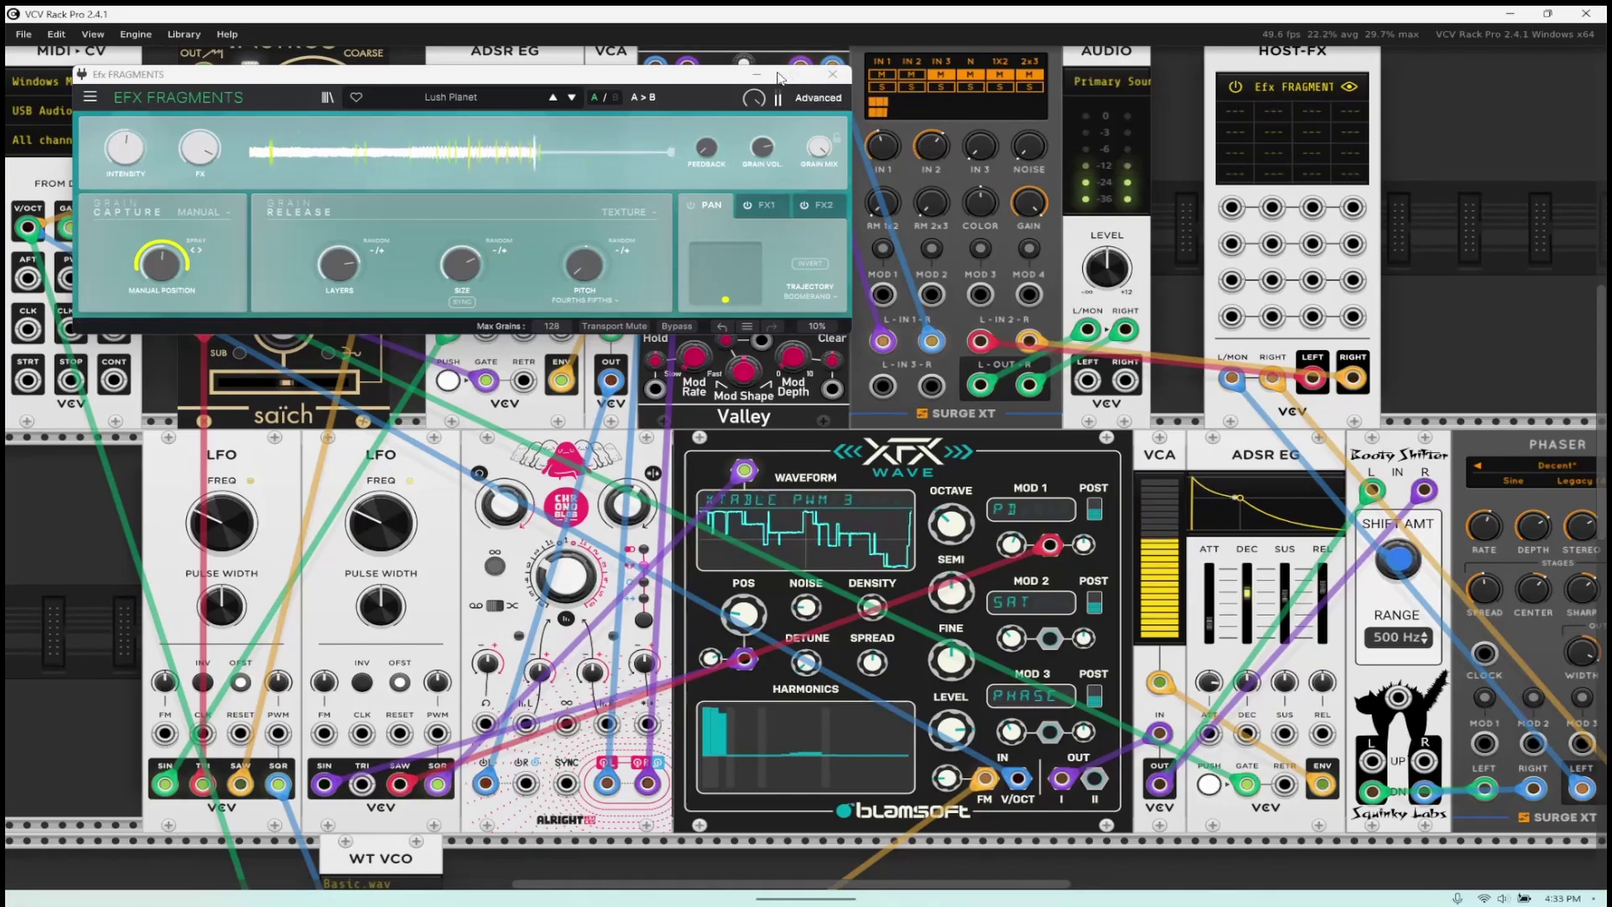
# - Move the Efx FRAGMENTS window clear of the upper modules, fine-tune the saïch's coarse frequency and return to the rack
pyautogui.moveTo(777, 78); pyautogui.dragTo(918, 413)
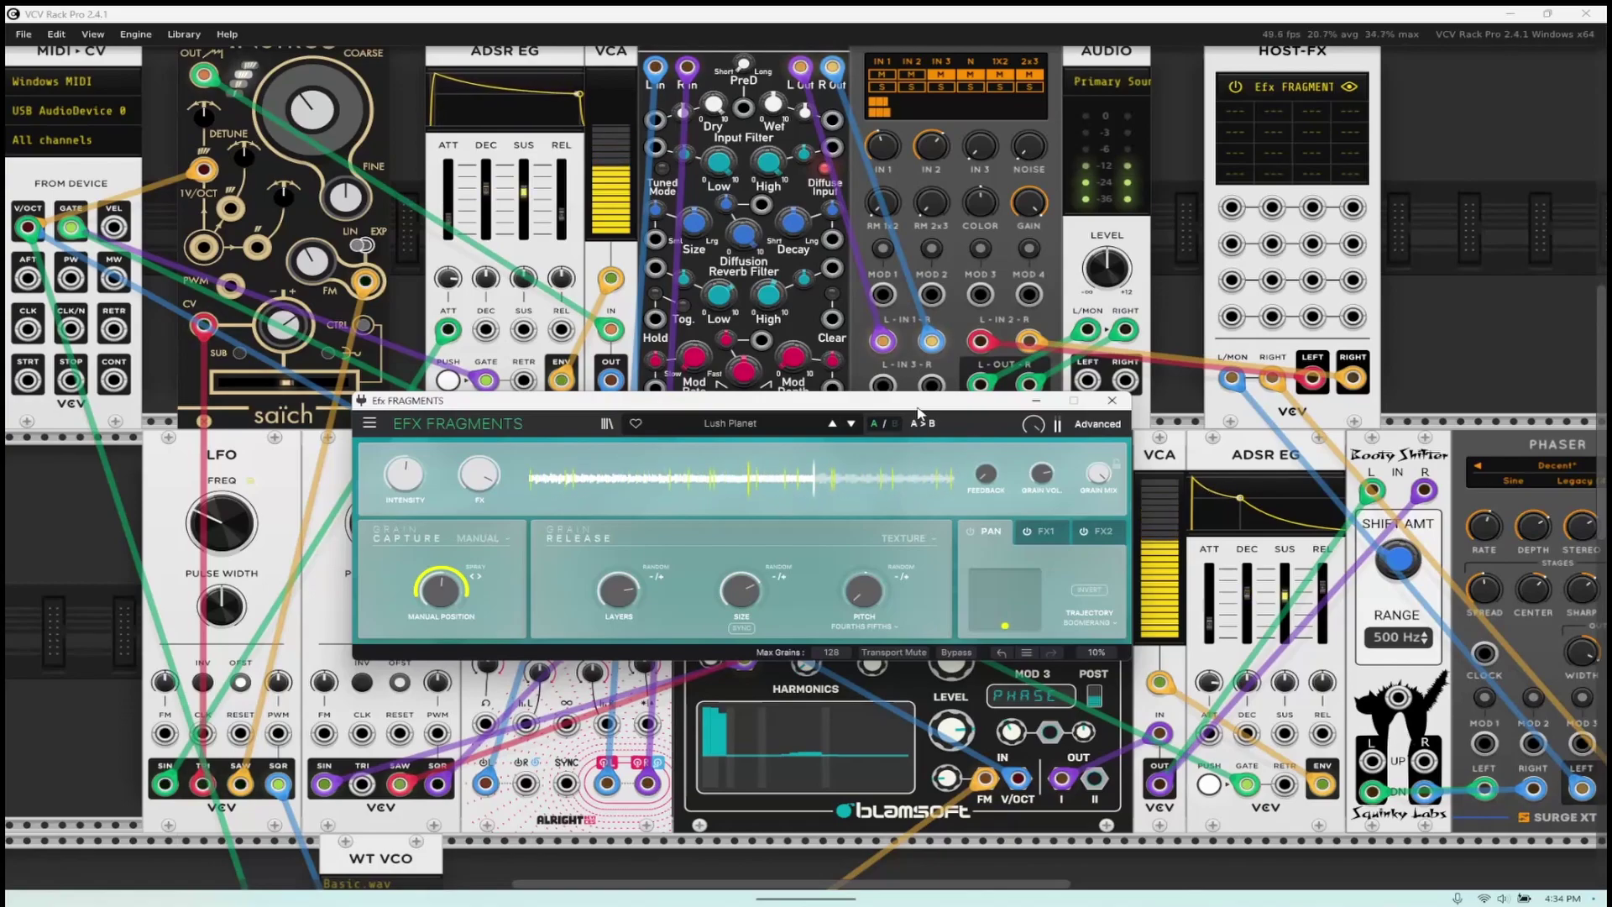
pyautogui.click(311, 109)
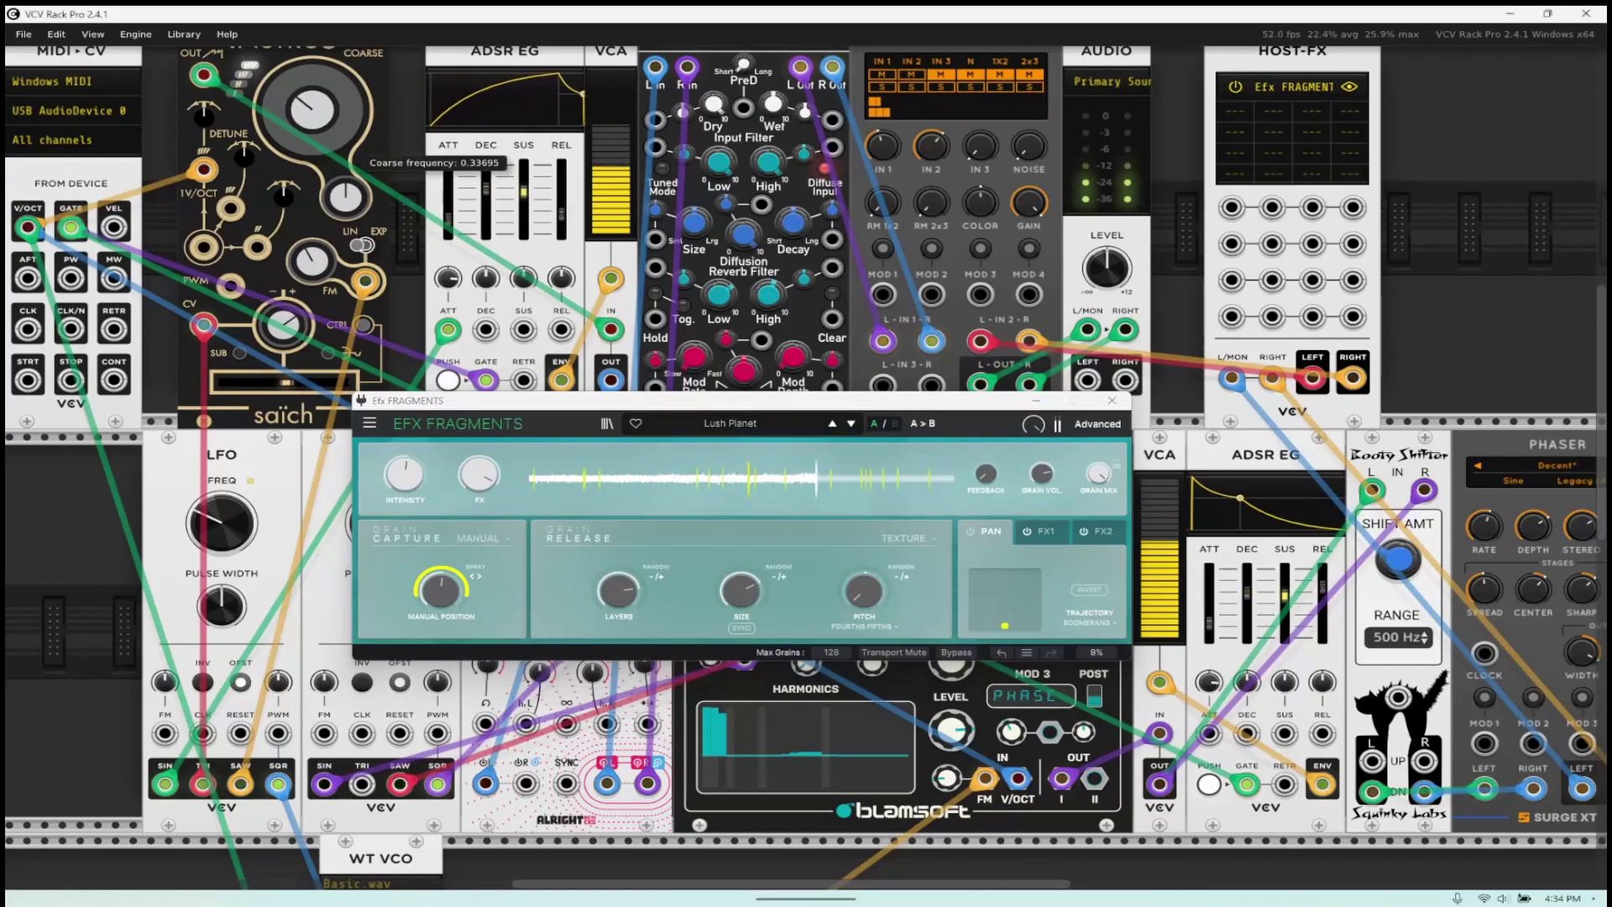
pyautogui.moveTo(311, 109); pyautogui.dragTo(311, 113)
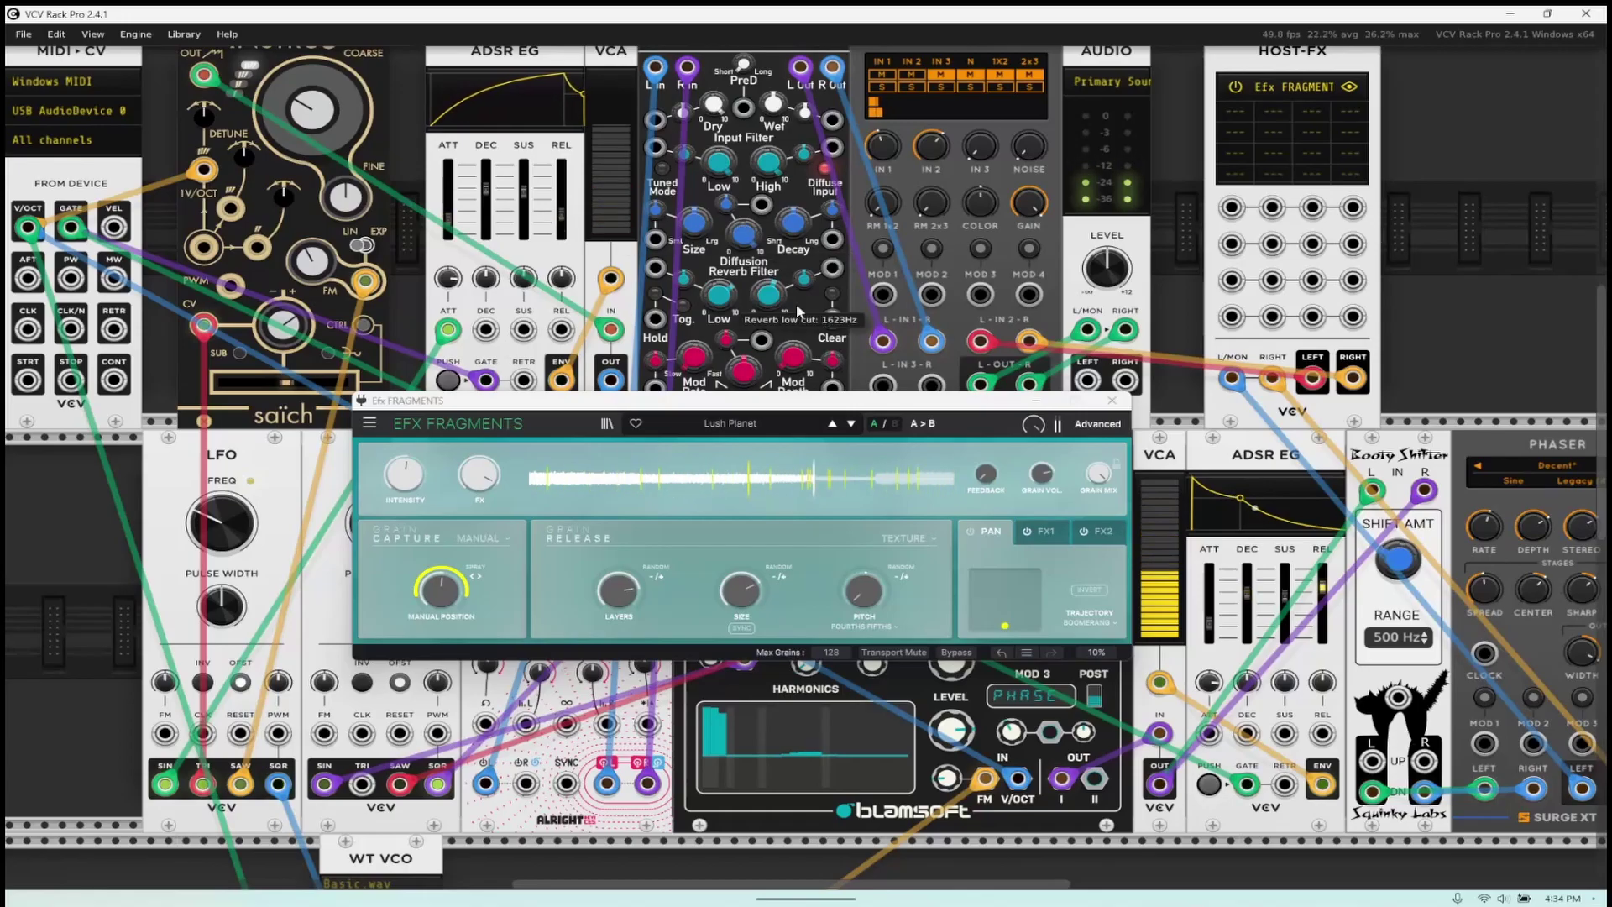
pyautogui.click(968, 304)
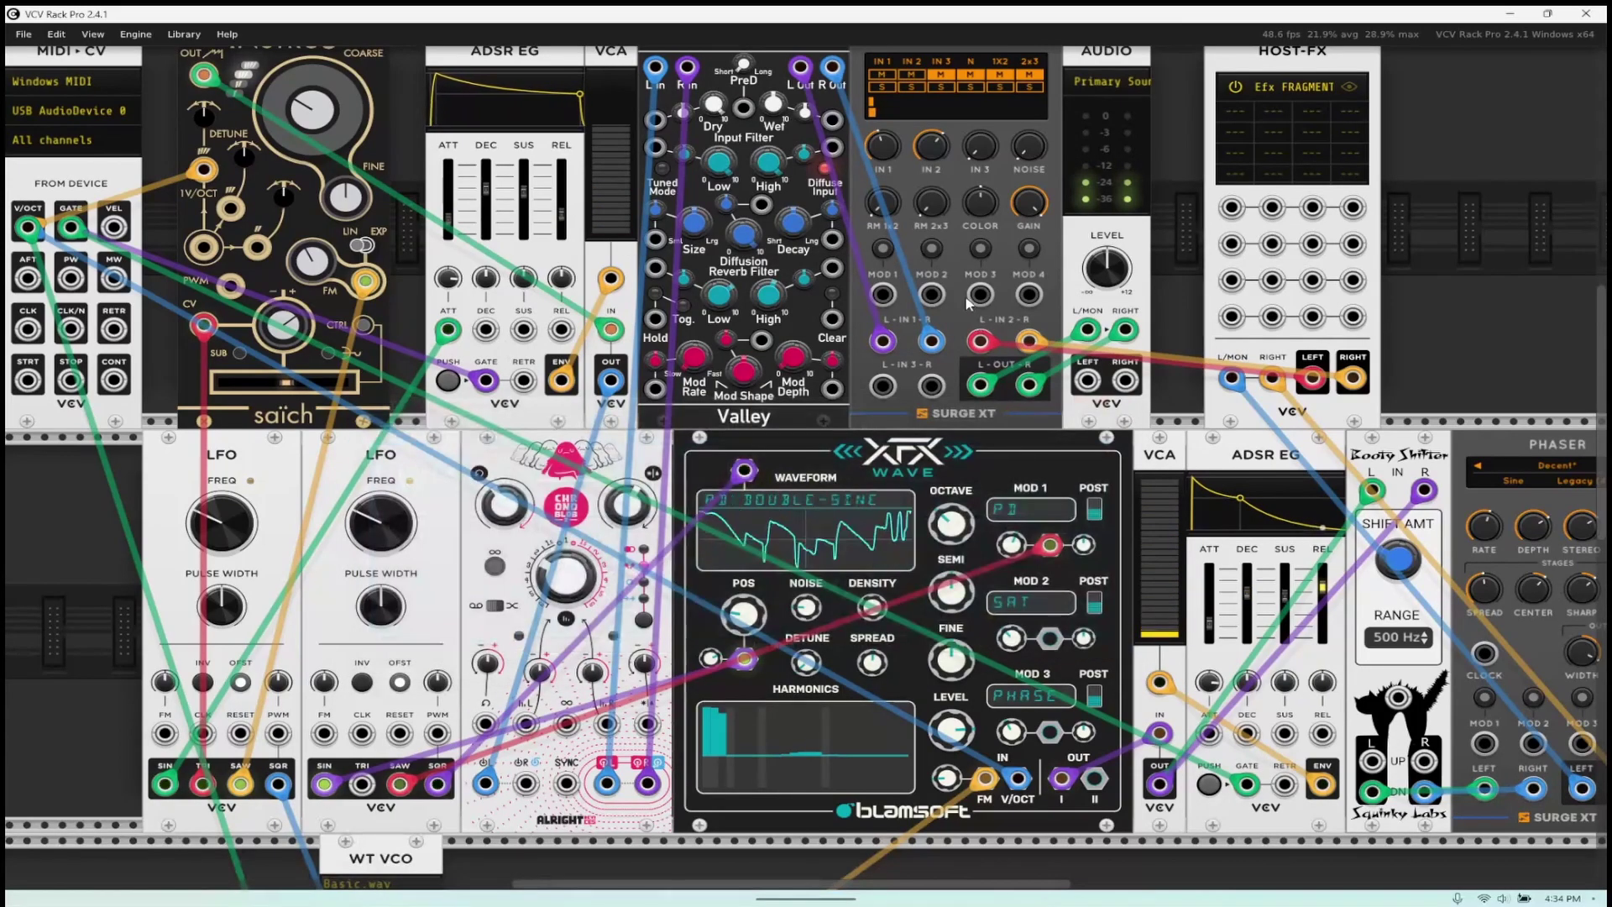